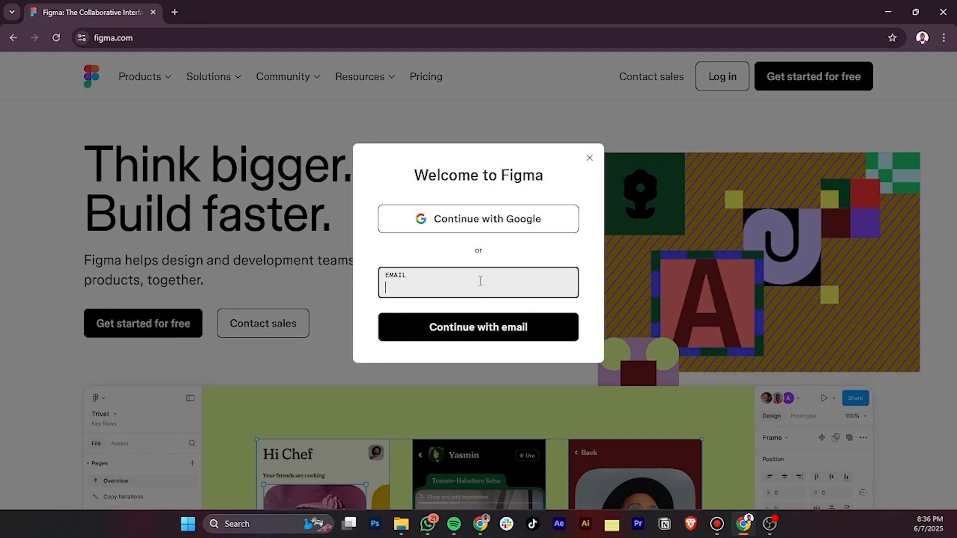
- Sign up for Figma with an existing Google account
left_click(474, 224)
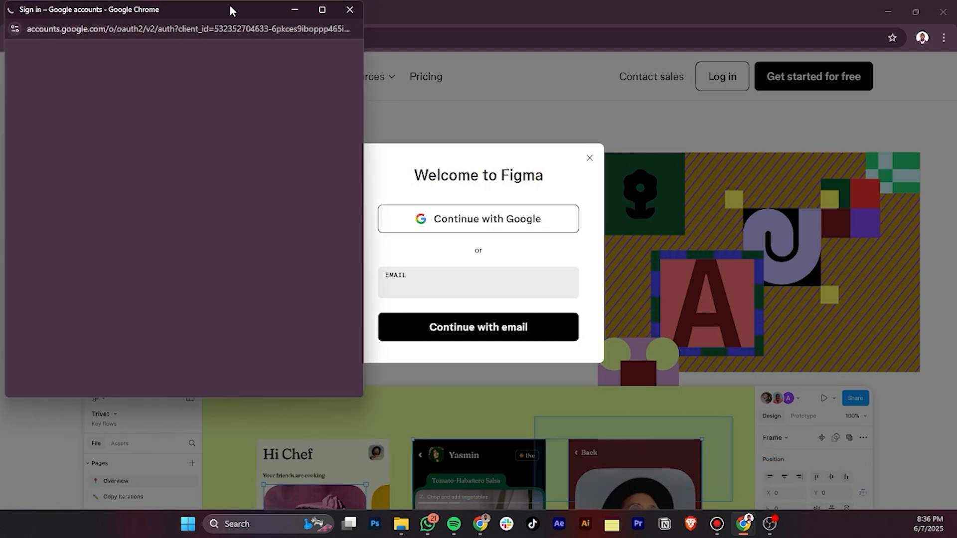
left_click_drag(235, 10, 329, 58)
left_click(376, 170)
left_click(420, 270)
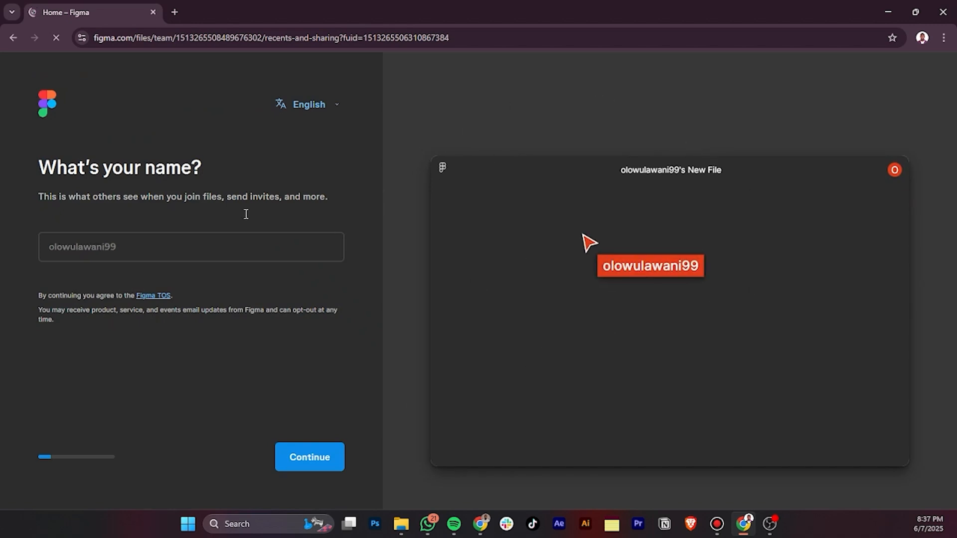
- Enter the user's display name for the new account and continue
left_click(187, 247)
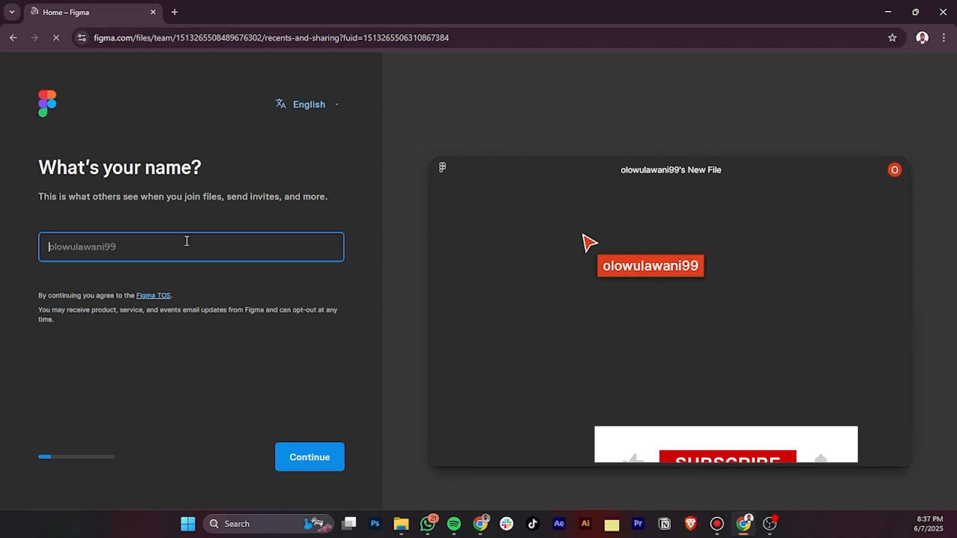
type("Olow")
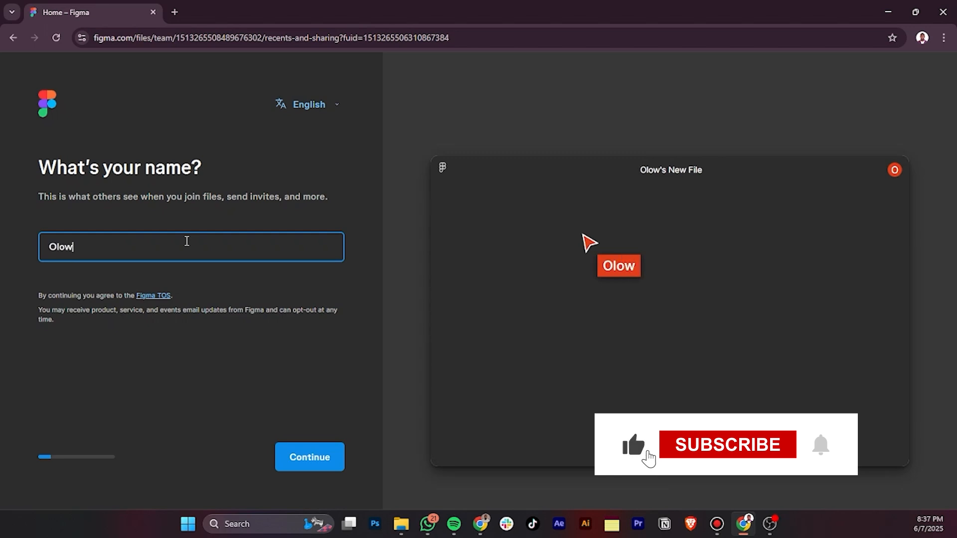
type("u")
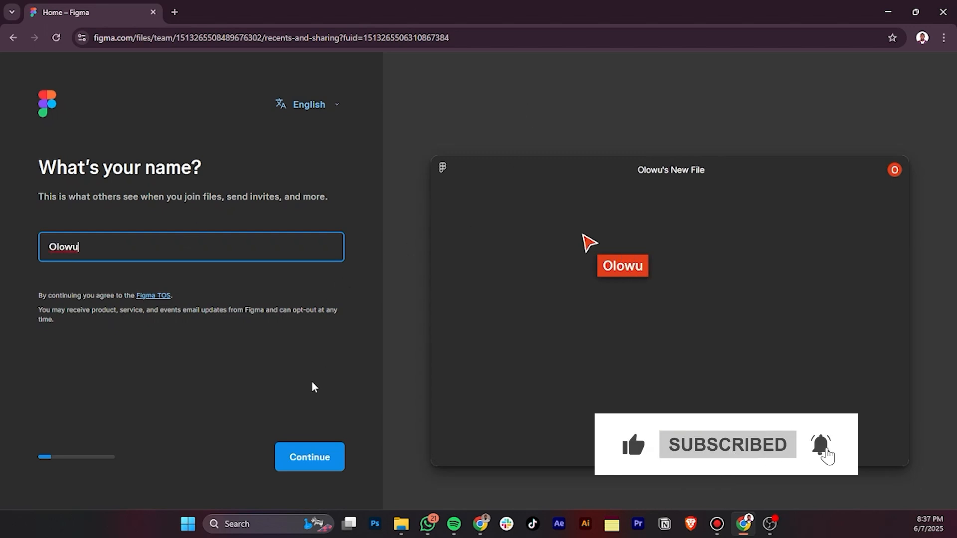
left_click(310, 455)
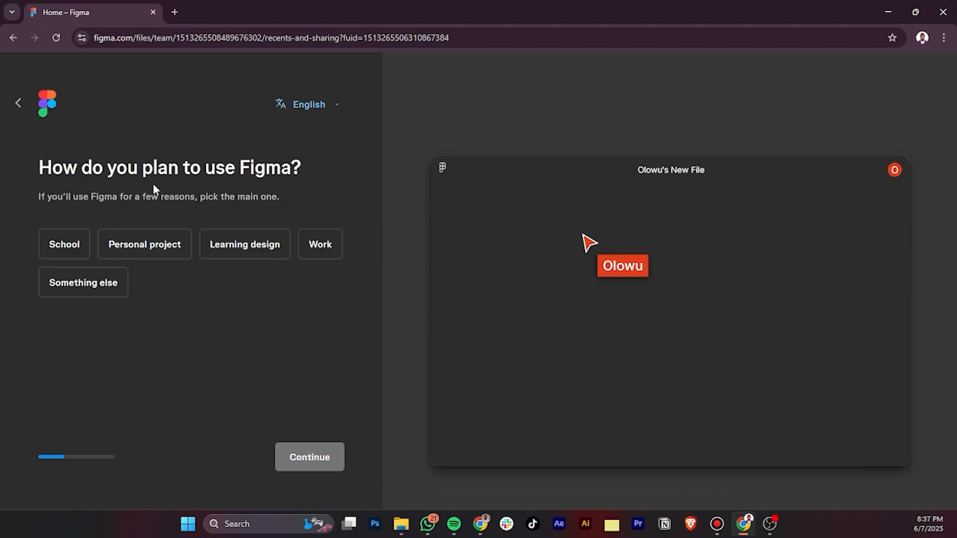
- Complete the usage questions, choosing Learning design as the purpose and Online course / Bootcamp as the school type
left_click(218, 249)
left_click(294, 464)
left_click(145, 245)
left_click(312, 449)
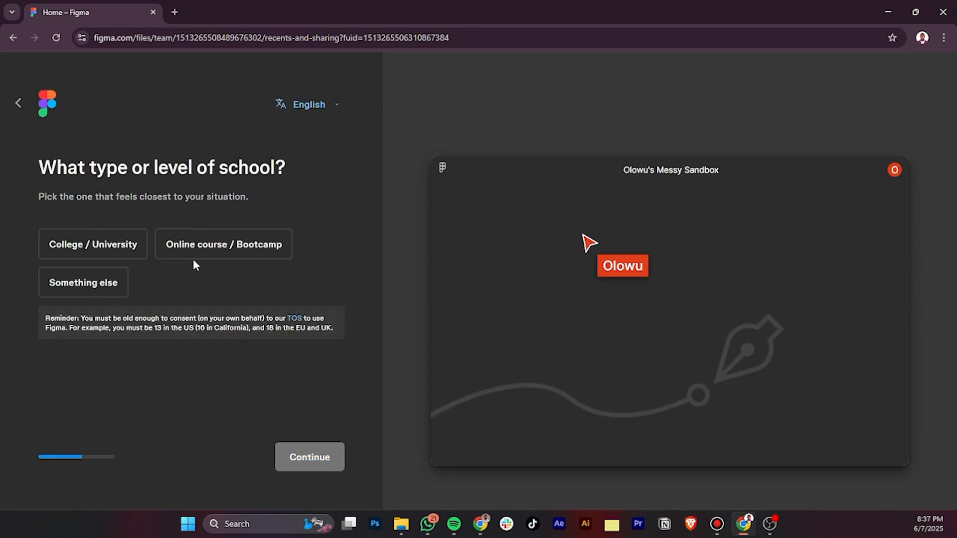
left_click(223, 244)
left_click(139, 303)
left_click(319, 457)
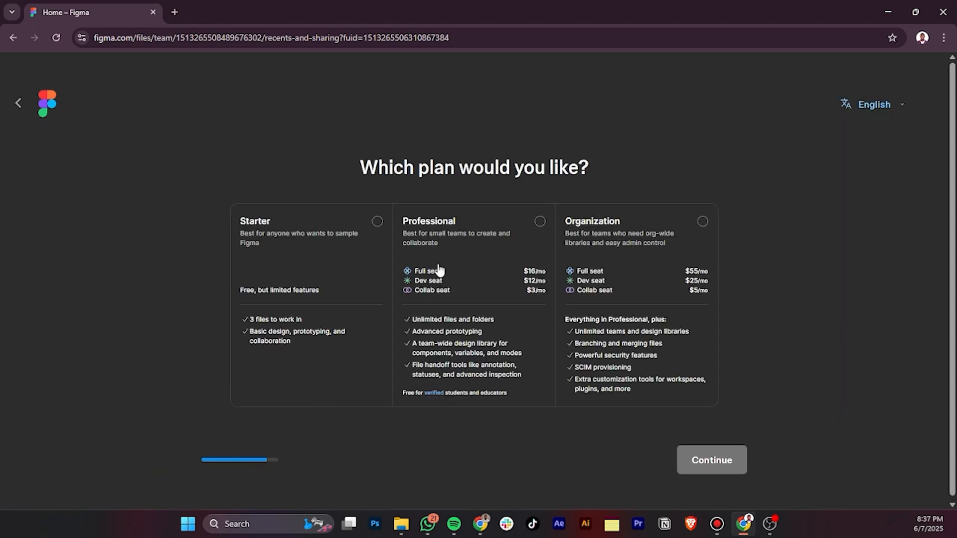
- Choose the free Starter plan, select Design with Figma as the first activity and finish the account setup
left_click(343, 251)
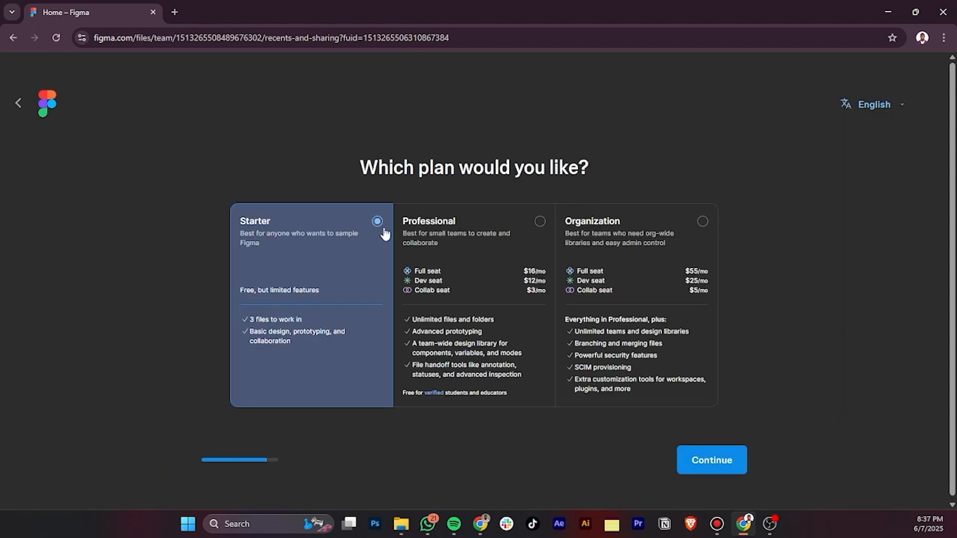
left_click(696, 459)
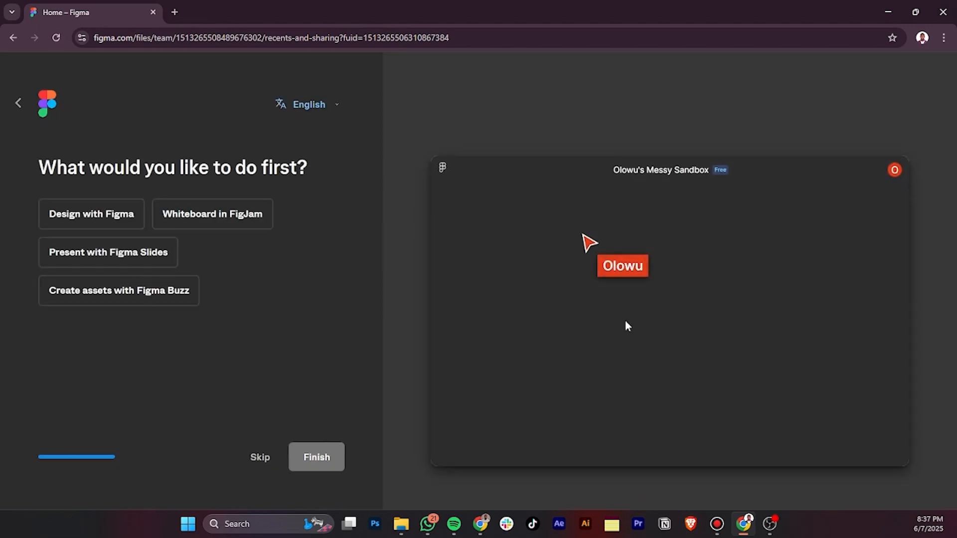
left_click(112, 226)
left_click(314, 462)
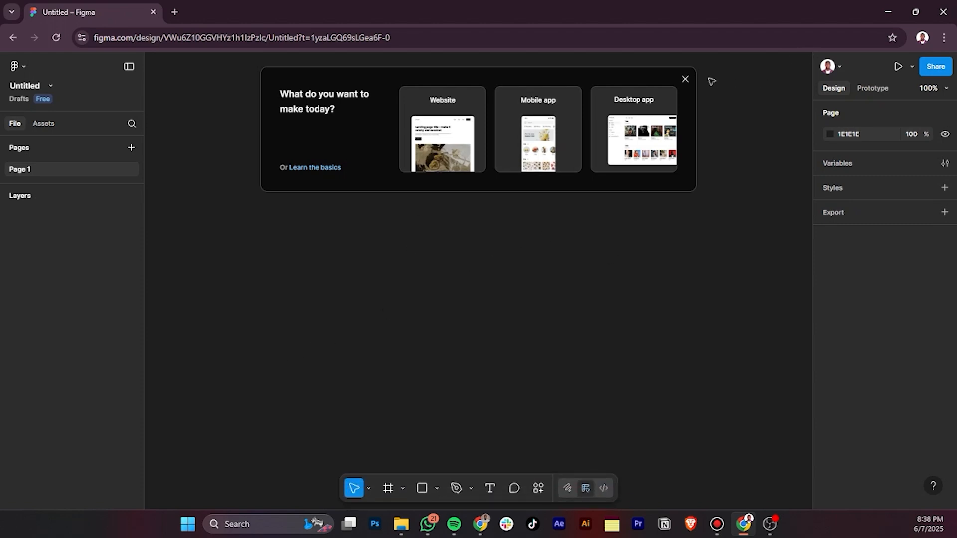
- Dismiss the project suggestions in the untitled design file and return to the file browser
left_click(685, 81)
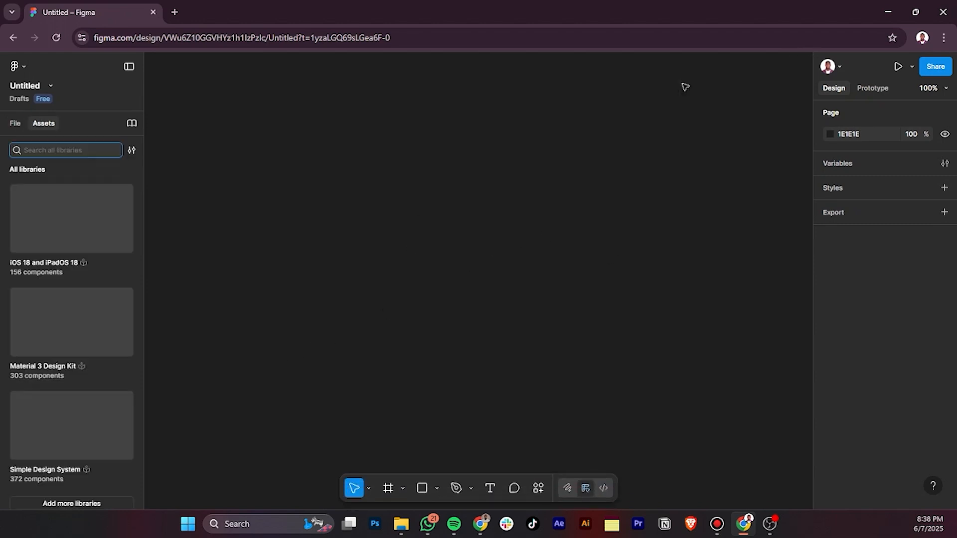
left_click(13, 68)
left_click(49, 90)
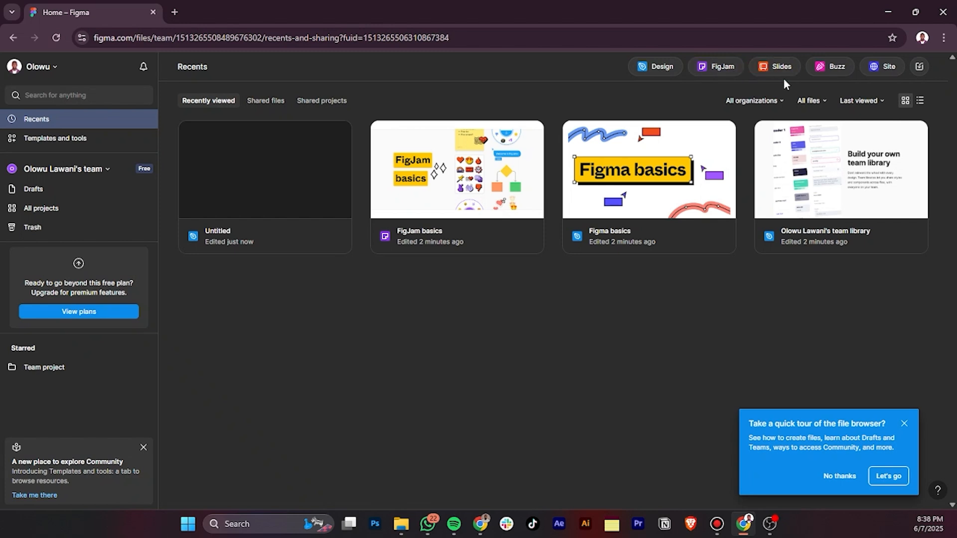
- Create a new FigJam board and dismiss its template suggestions and zoom tip
left_click(735, 71)
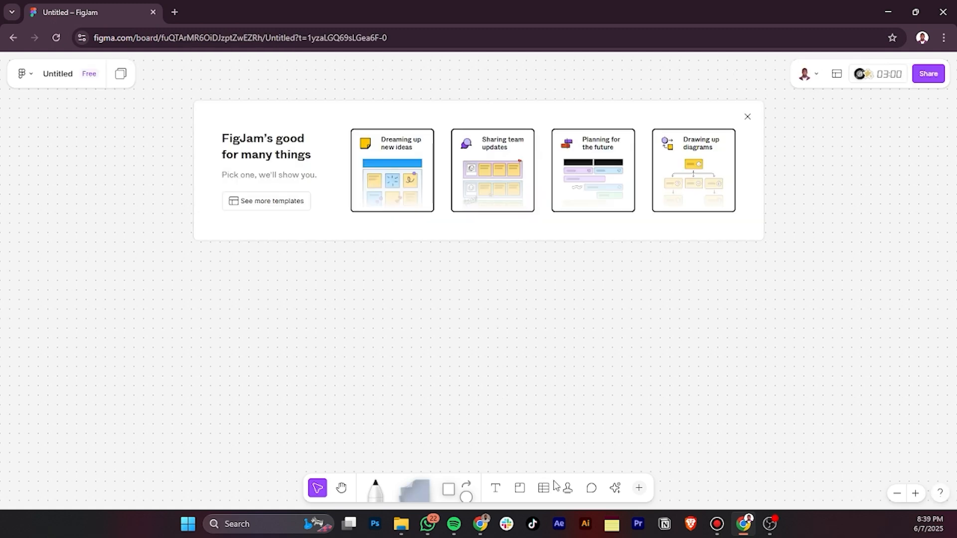
left_click(748, 118)
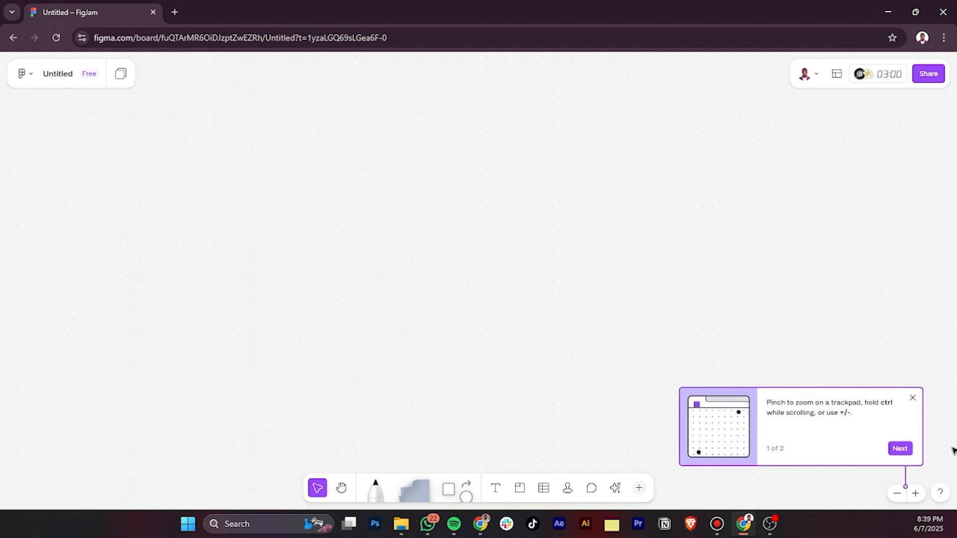
left_click(912, 398)
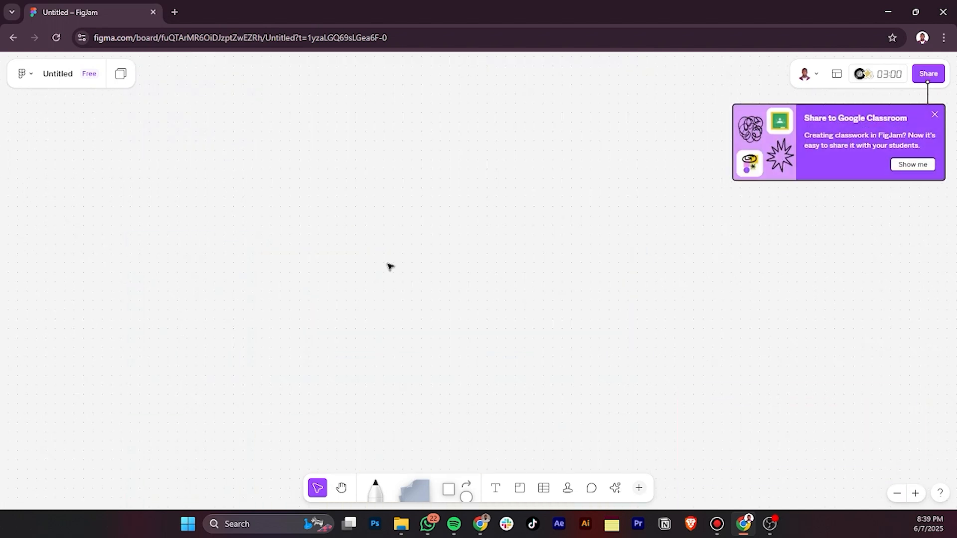
- Draw a wide rectangle with the Square shape in the upper-left area of the board
left_click(451, 493)
left_click(451, 493)
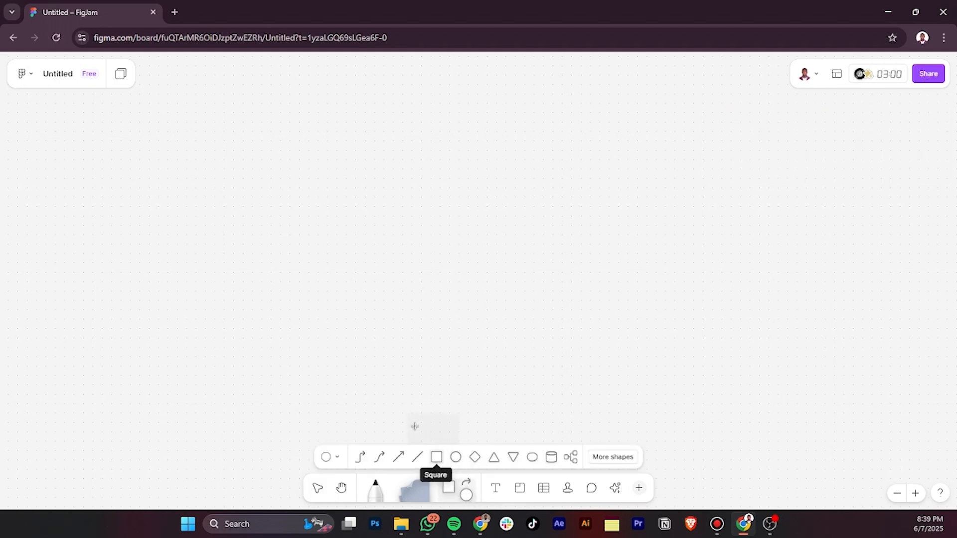
left_click(436, 459)
left_click_drag(192, 174, 323, 263)
- Label the rectangle with "Hello" on the first line and "Figma Road map" on the second
type("Hello")
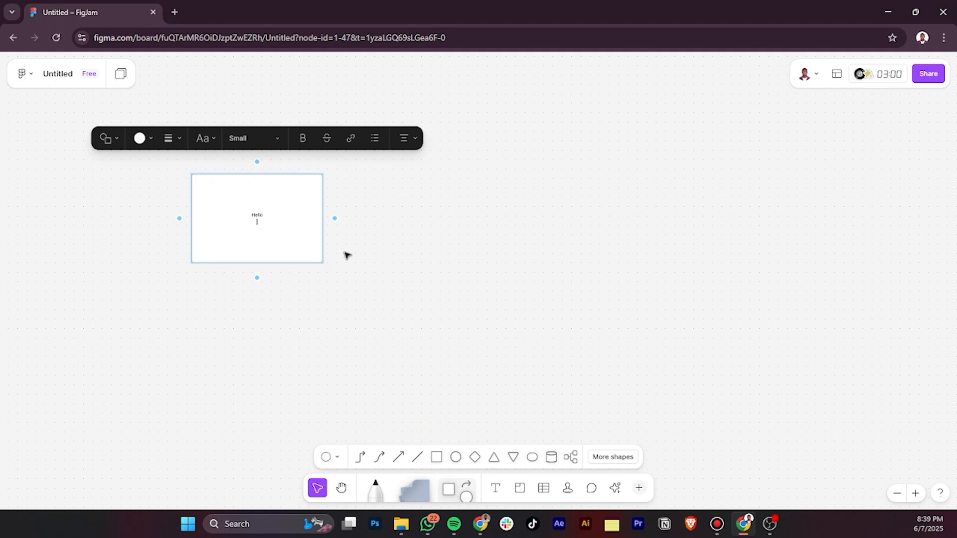
type("Raod")
key("BackSpace")
key("BackSpace")
type("d")
type("oad map")
key("Escape")
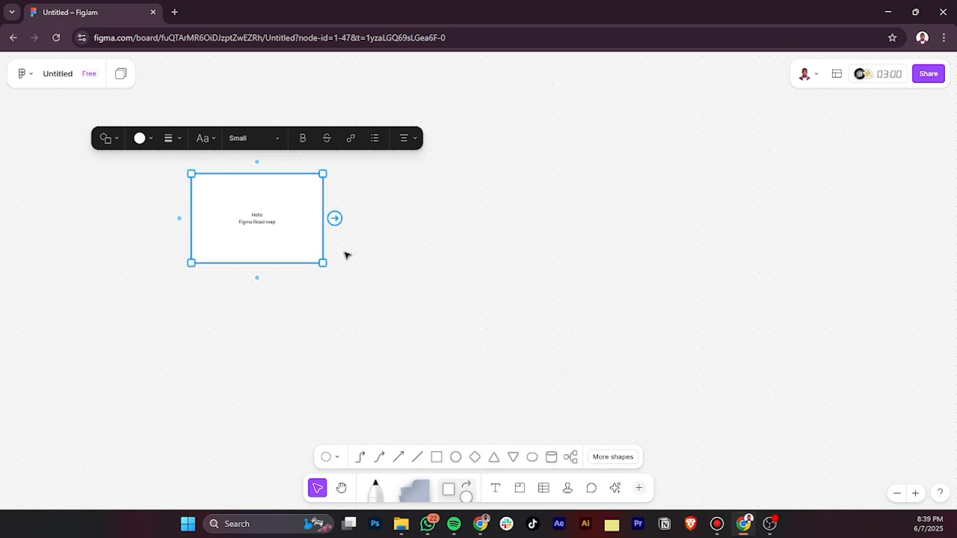
- Try the Huge text size on the rectangle's label, then set it to Large
left_click(263, 138)
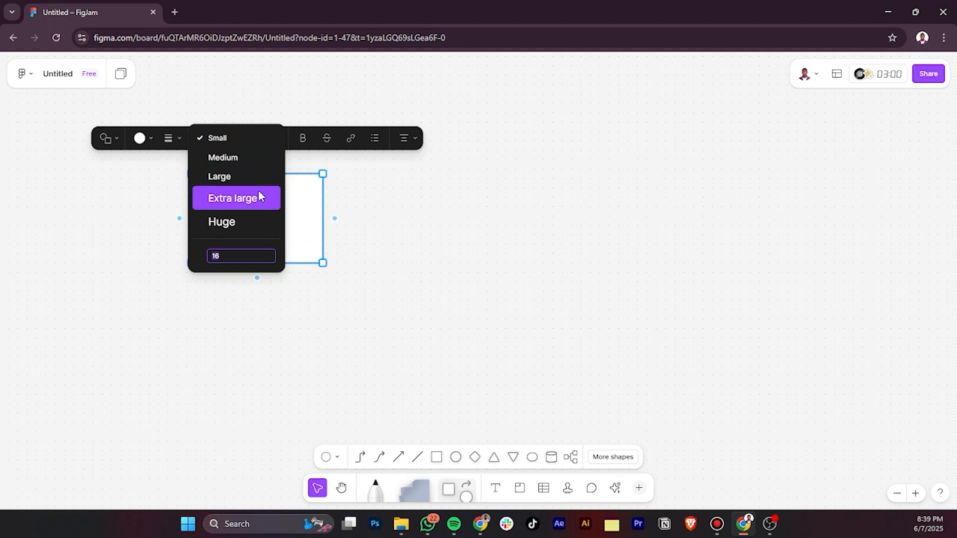
left_click(256, 221)
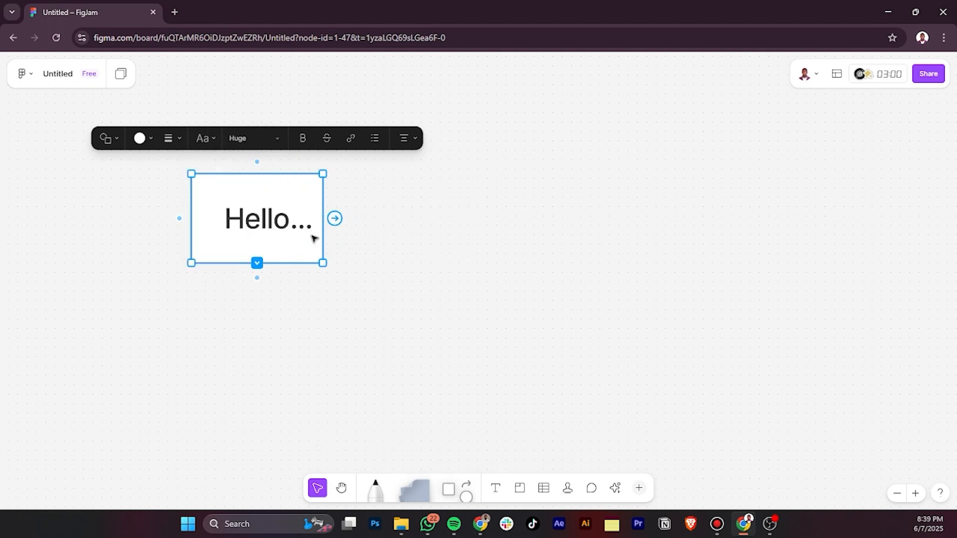
left_click(246, 140)
left_click(246, 144)
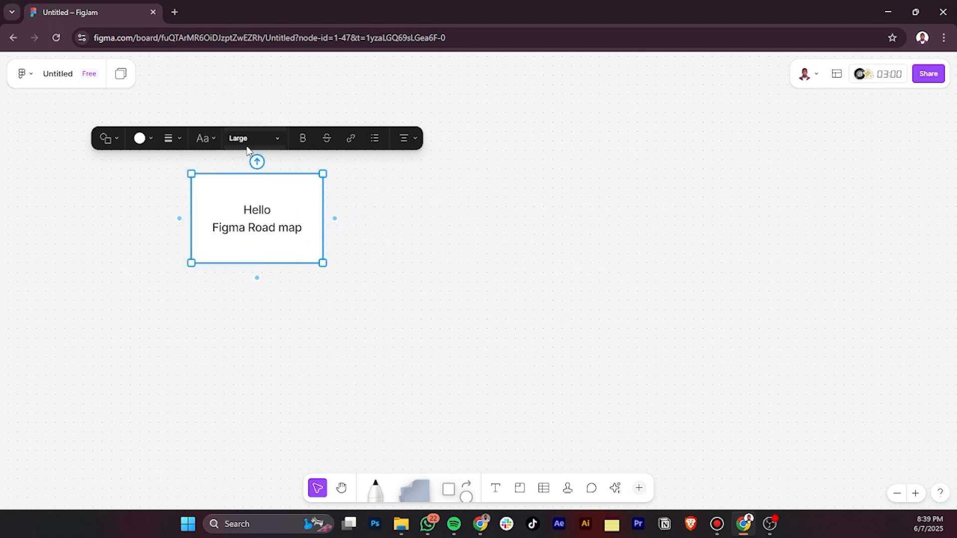
left_click(346, 218)
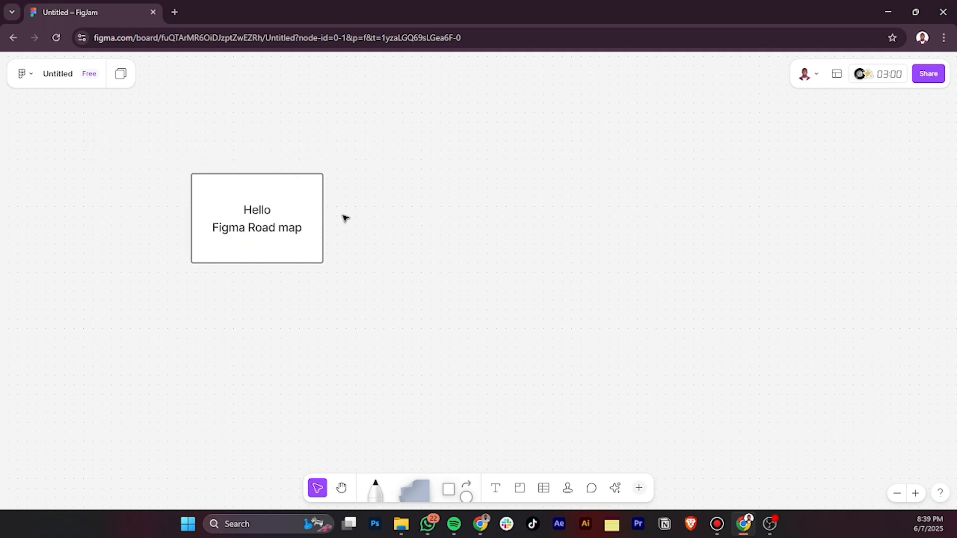
- Add a connected box to the right of the labelled rectangle, then connected boxes to its right, below and above
left_click(314, 218)
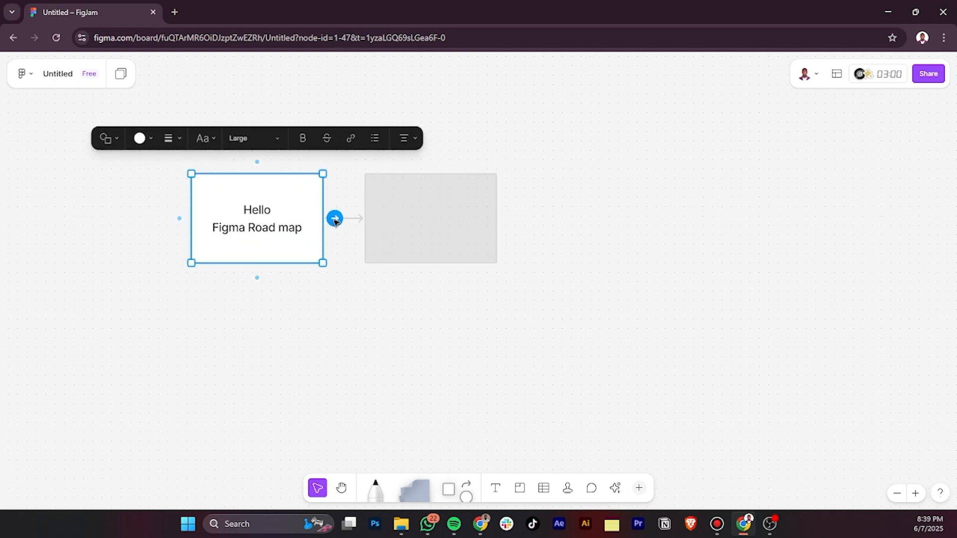
left_click(333, 218)
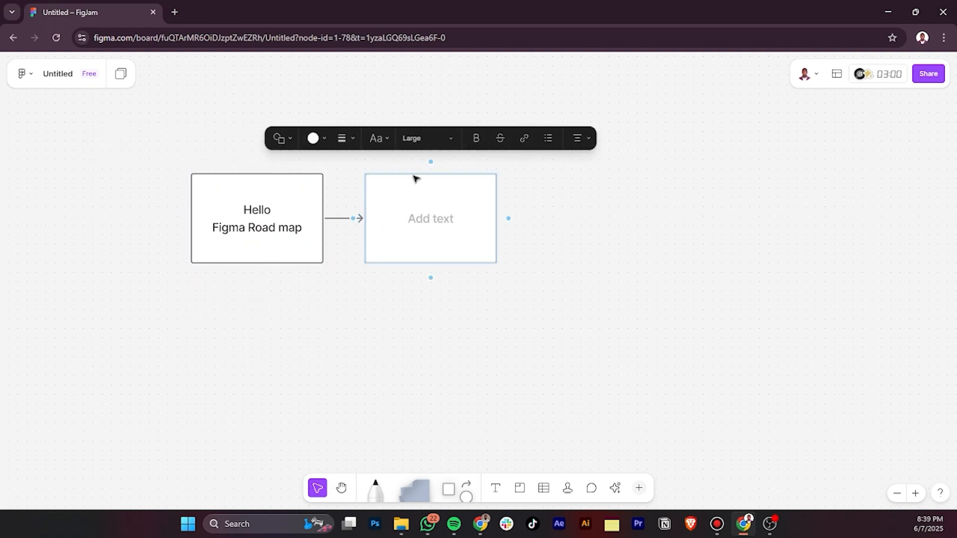
left_click(508, 218)
left_click(443, 225)
left_click(429, 278)
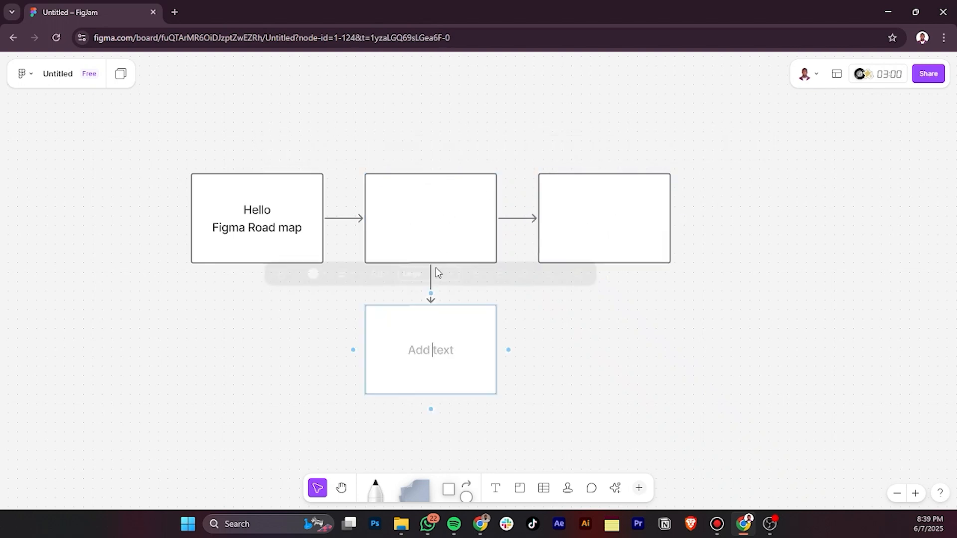
left_click(427, 162)
left_click(430, 162)
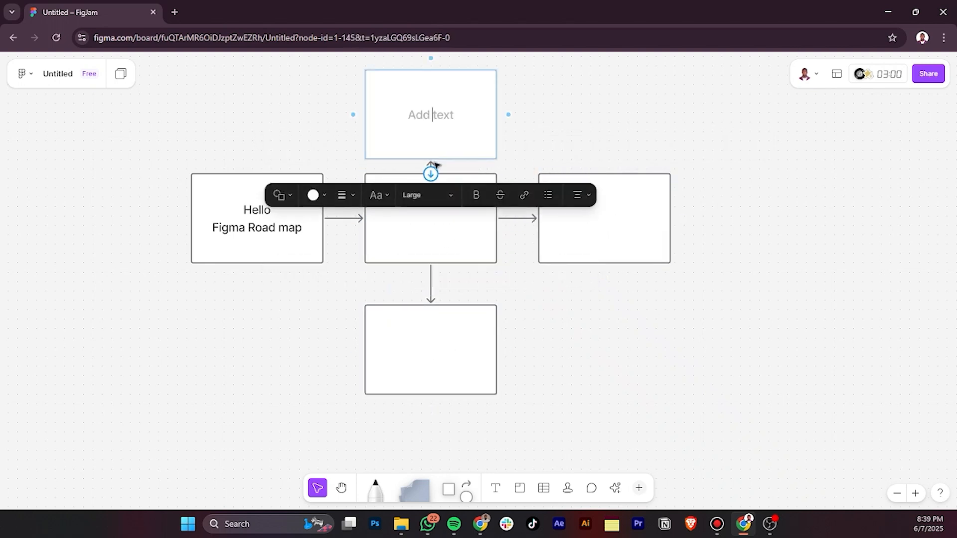
- Fill the upper box with green and the central box with teal
left_click(432, 195)
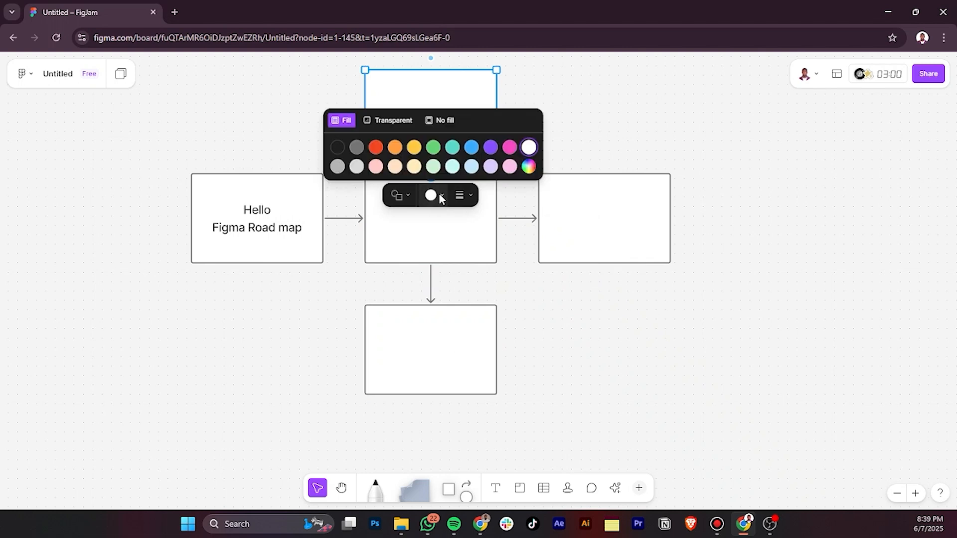
left_click(419, 147)
left_click(474, 214)
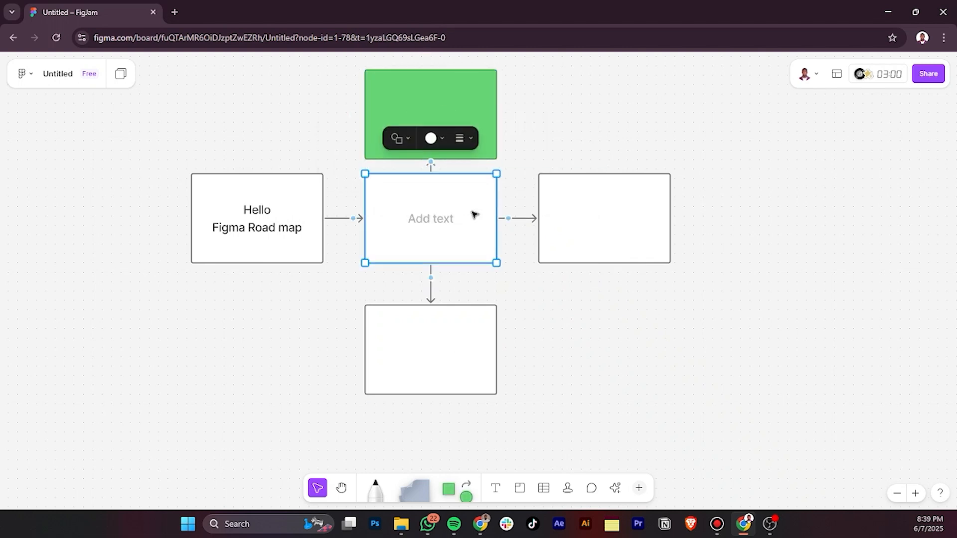
left_click(438, 140)
left_click(452, 193)
left_click(622, 194)
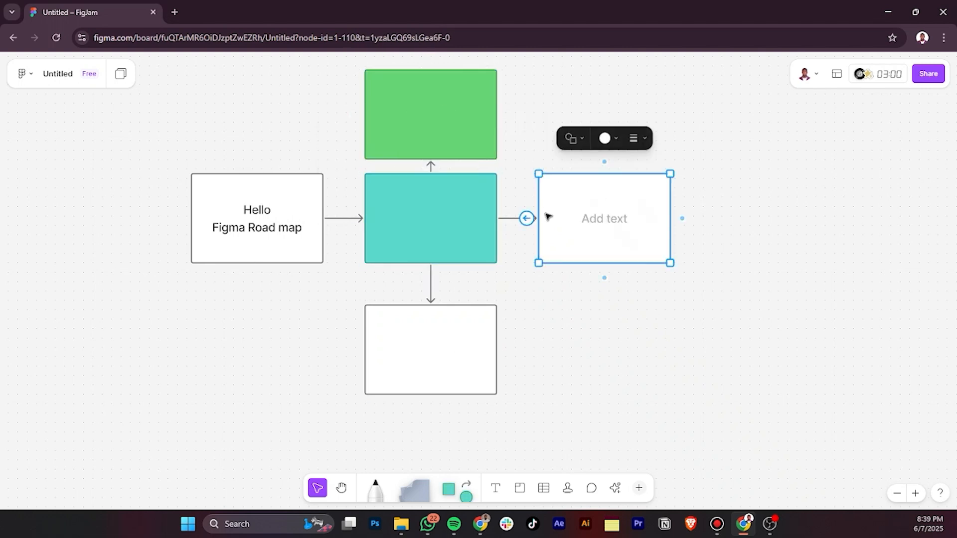
- Draw a teal ellipse below the right-hand box
left_click(466, 495)
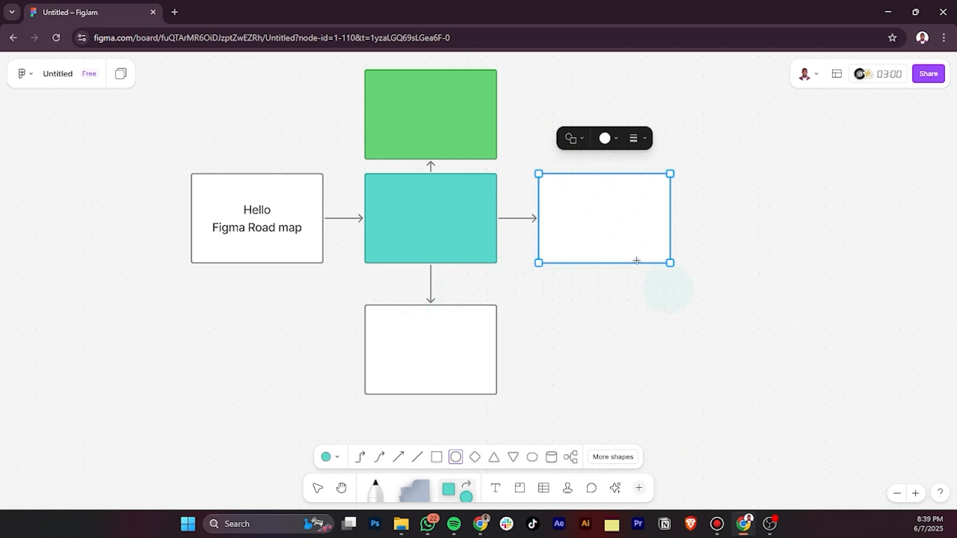
left_click_drag(572, 305, 690, 396)
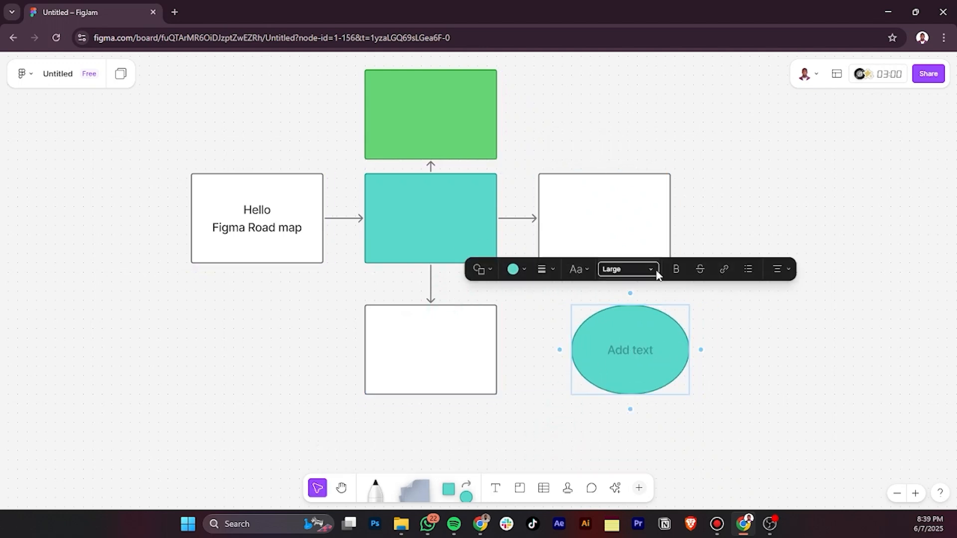
left_click_drag(636, 313, 748, 140)
- Return to the file browser, create a new design file and dismiss the UI kits tip
left_click(13, 39)
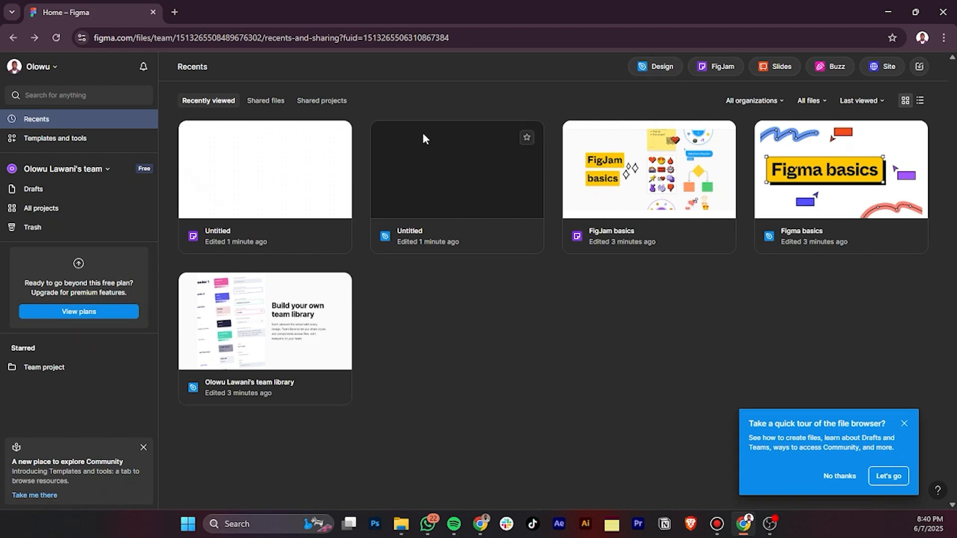
left_click(656, 72)
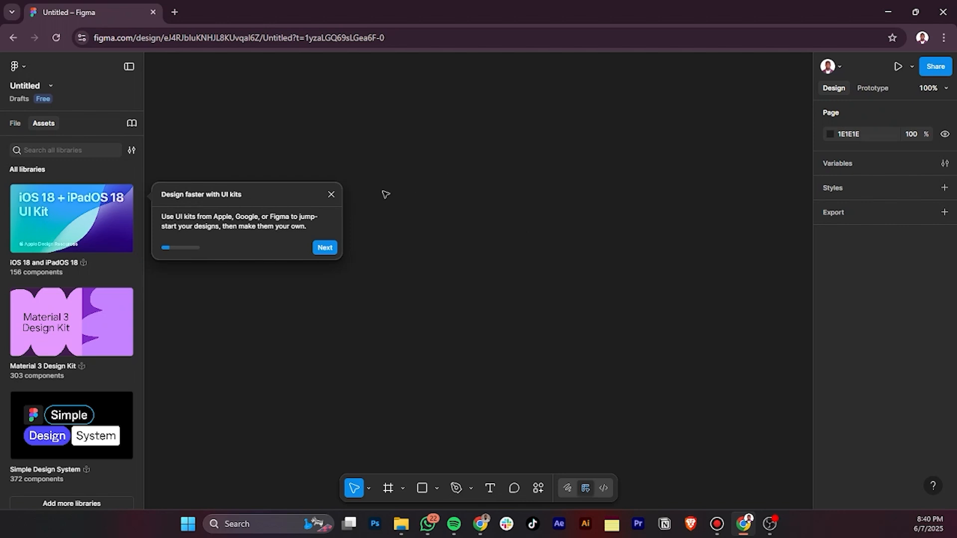
left_click(335, 197)
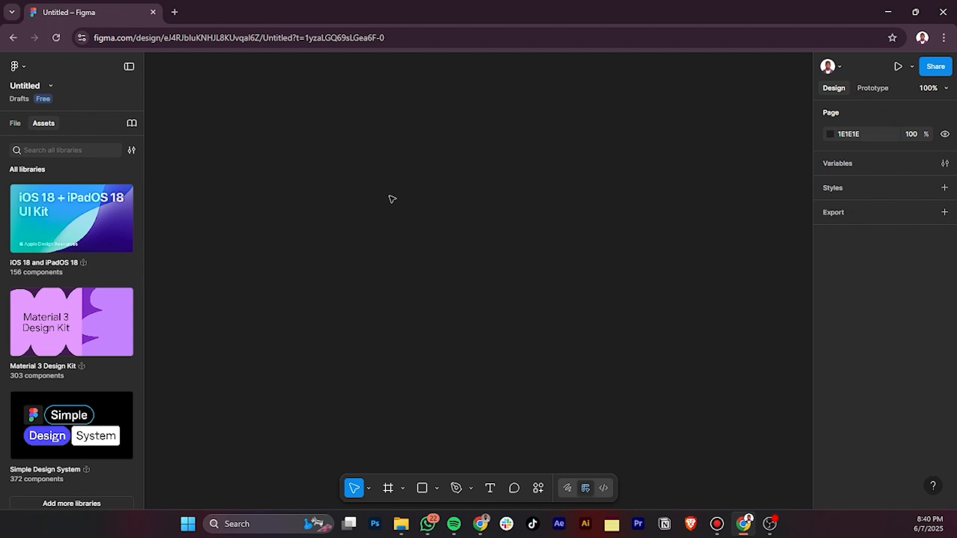
- Rename the untitled design file as "1st figma file"
left_click(13, 126)
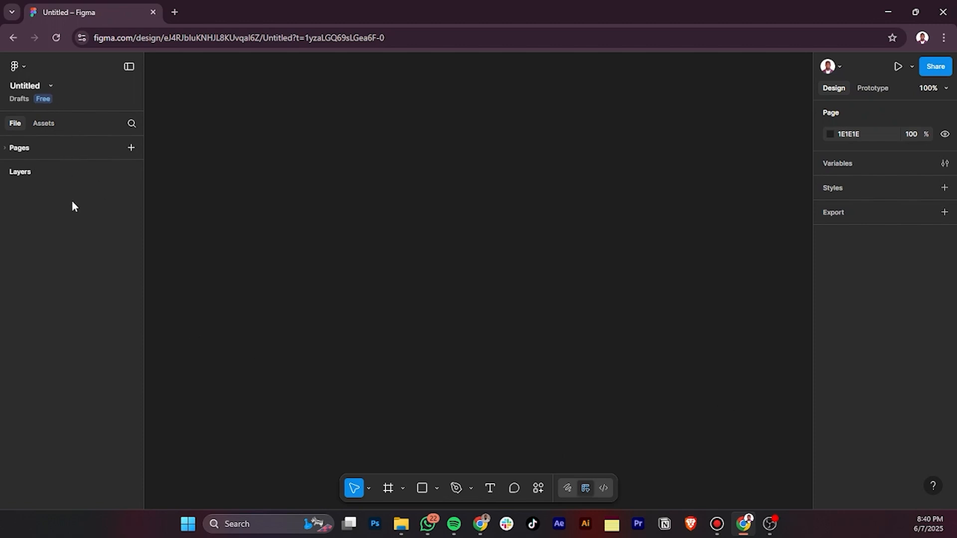
double_click(20, 85)
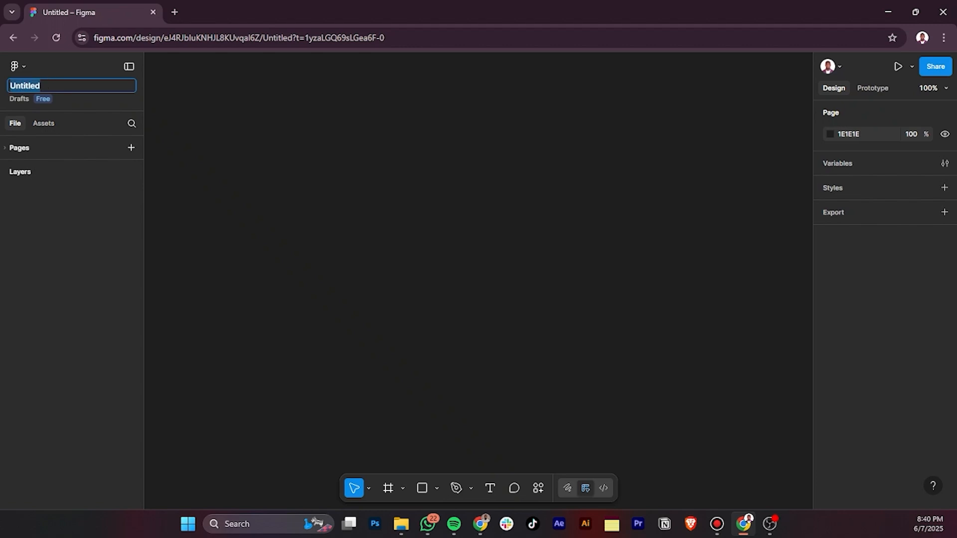
type("1st figma fi")
key("Return")
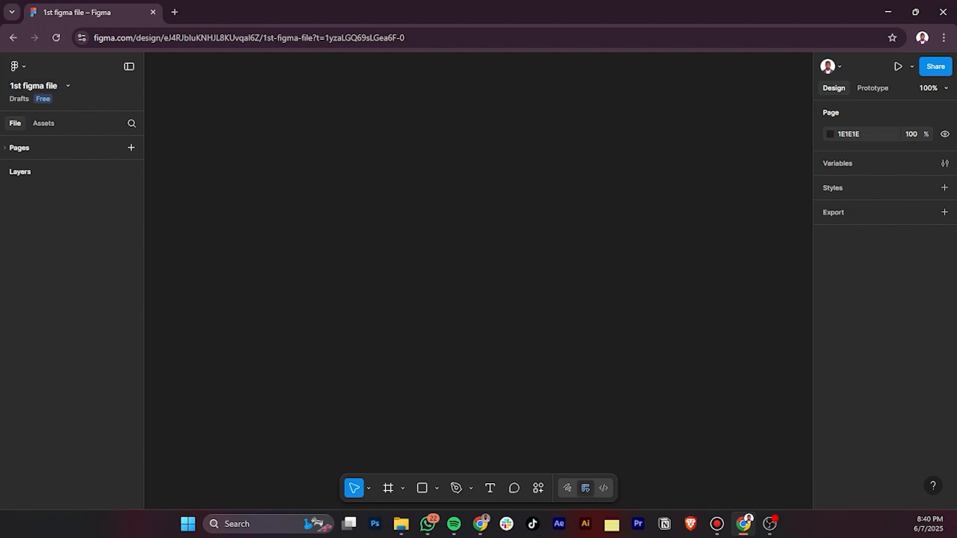
- Look at the Drafts folder and the available asset libraries, and return to the file's expanded page list
left_click(13, 97)
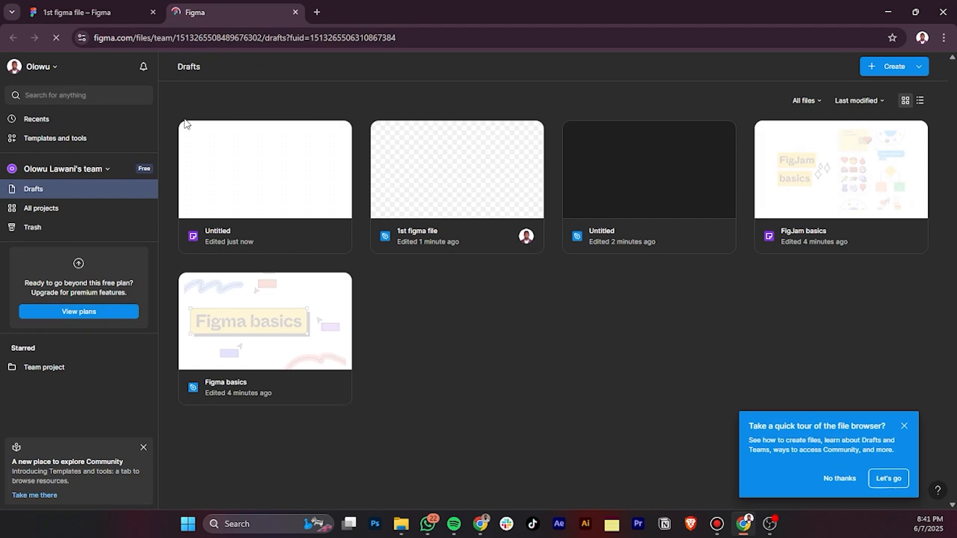
left_click(296, 13)
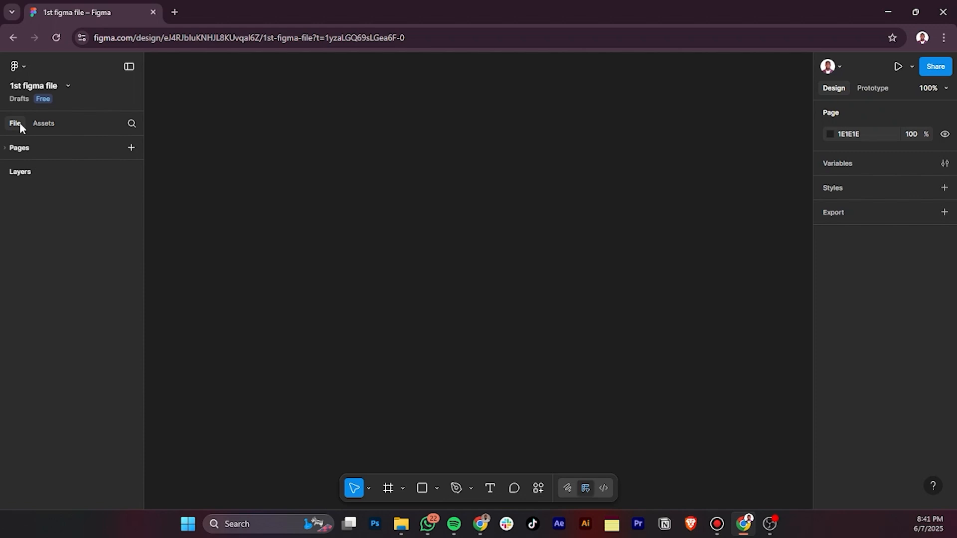
left_click(37, 126)
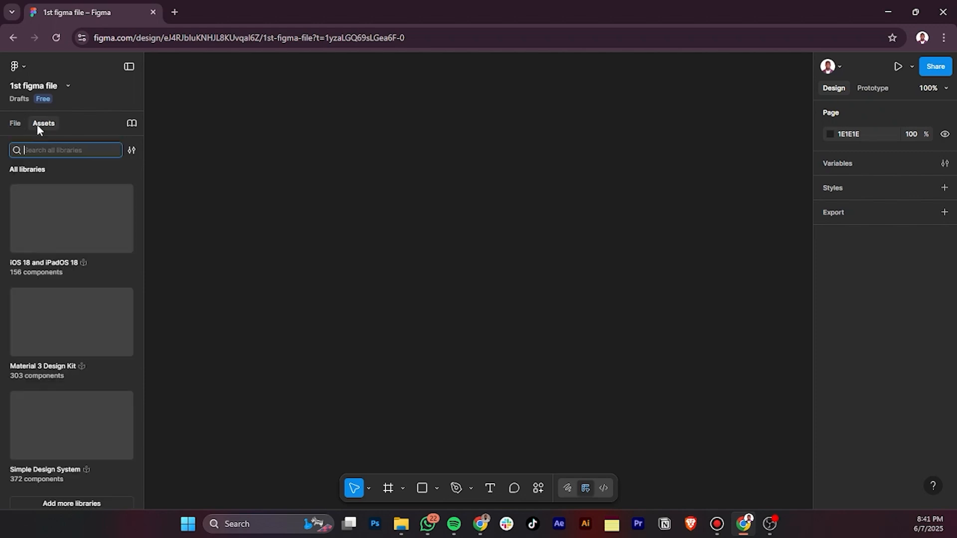
scroll(82, 249, "down", 1)
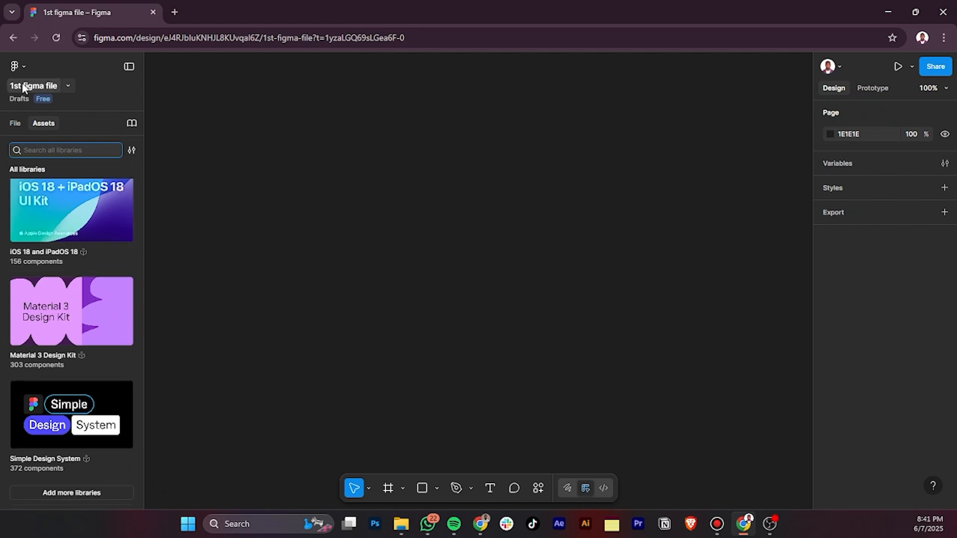
left_click(20, 122)
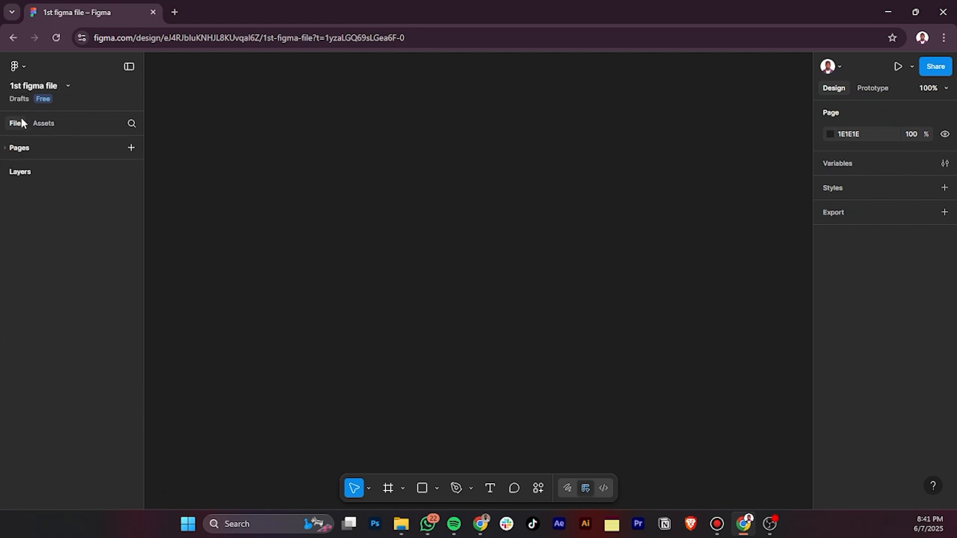
left_click(7, 147)
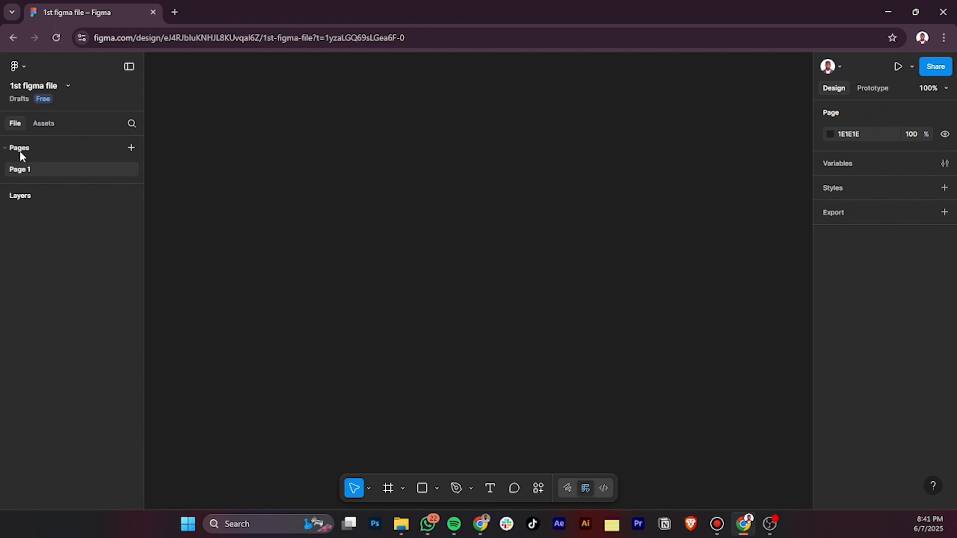
- Open two blank browser tabs, switch between them and the design file, and close both
left_click(175, 12)
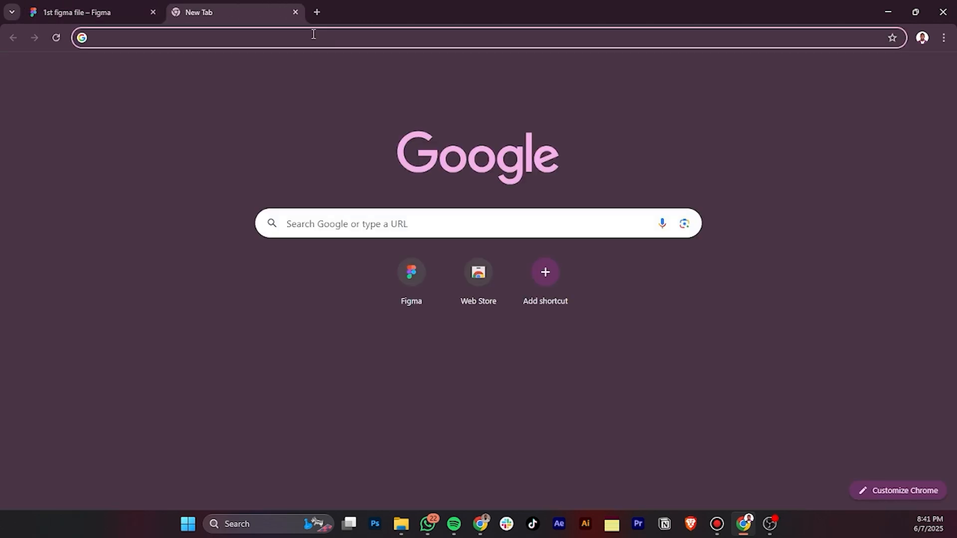
left_click(317, 12)
left_click(124, 6)
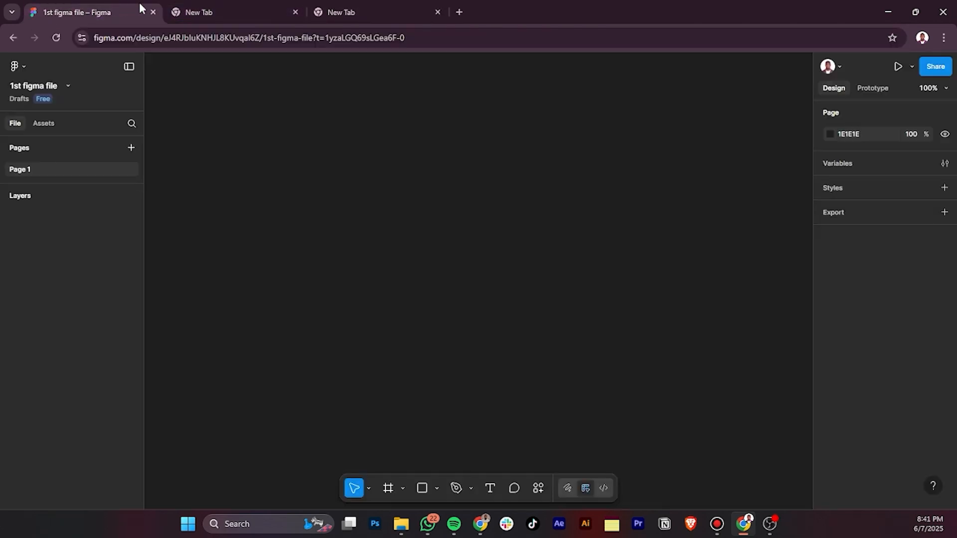
left_click(209, 8)
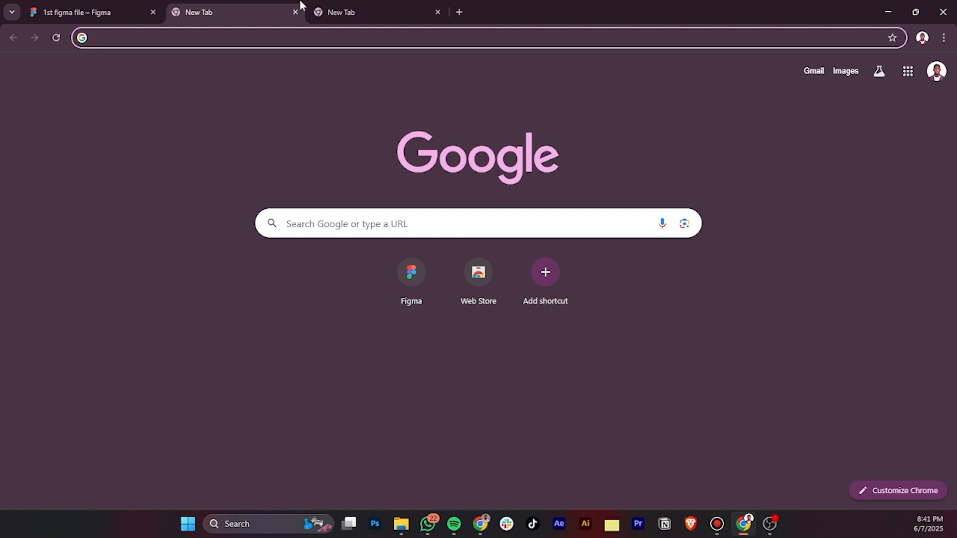
left_click(332, 13)
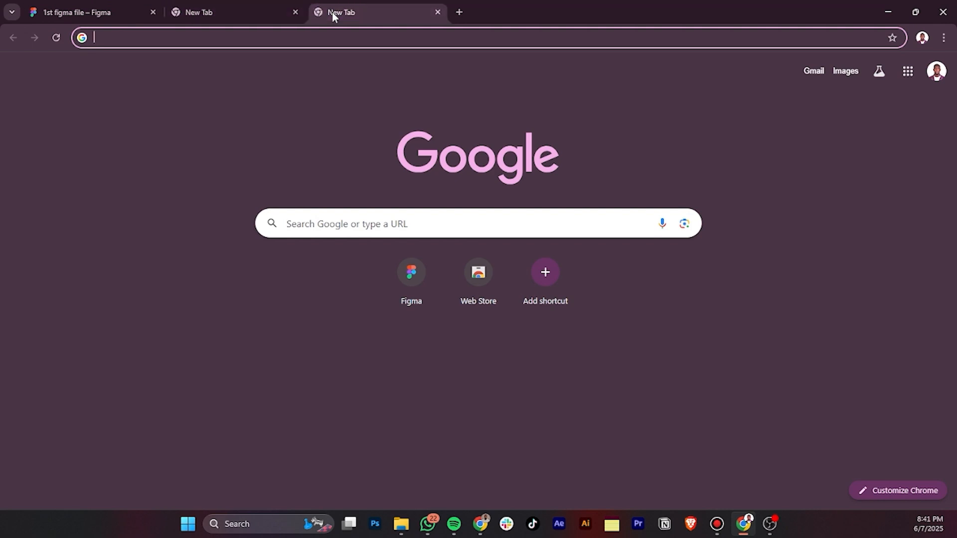
left_click(438, 13)
left_click(295, 13)
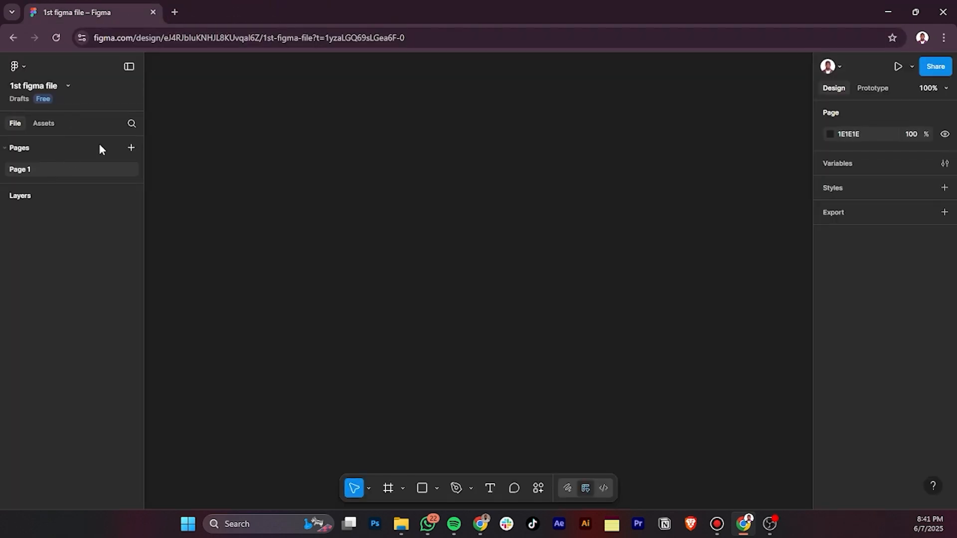
- Add six new pages to the design file, from Page 2 through Page 7
left_click(130, 148)
left_click(130, 148)
left_click(131, 150)
left_click(131, 150)
left_click(131, 149)
left_click(131, 150)
- Delete all the added pages so that only Page 1 is left in the file
left_click(110, 312)
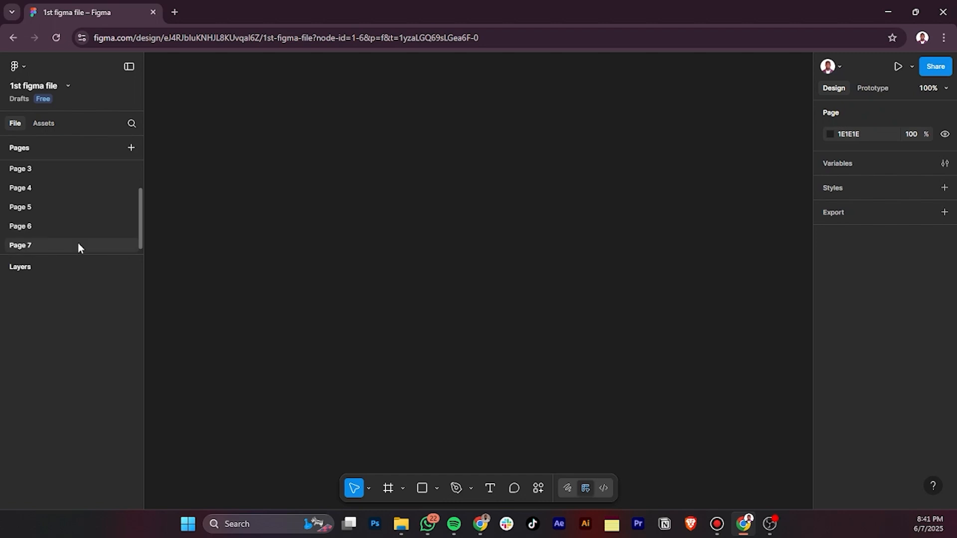
right_click(78, 244)
left_click(113, 315)
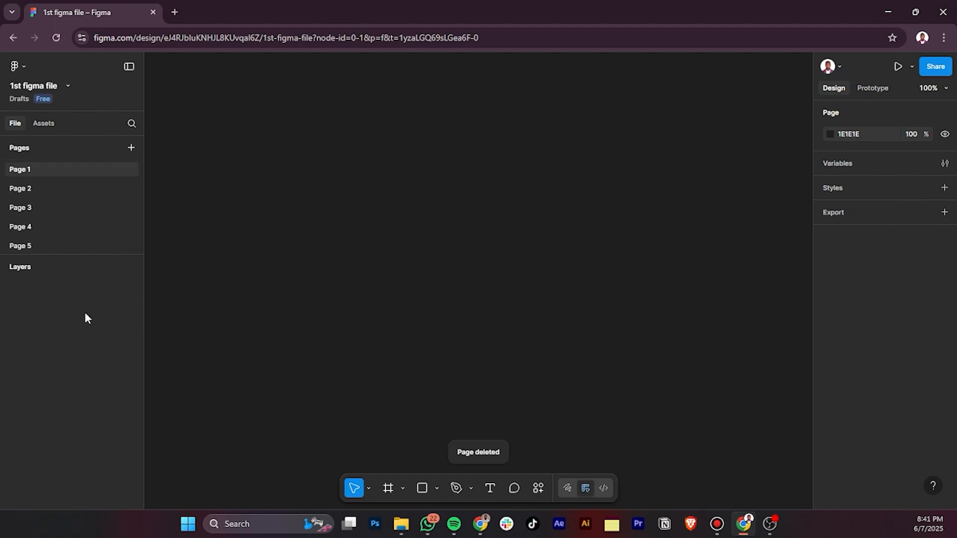
key("Delete")
key("Delete")
key("Delete")
key("Delete")
key("Delete")
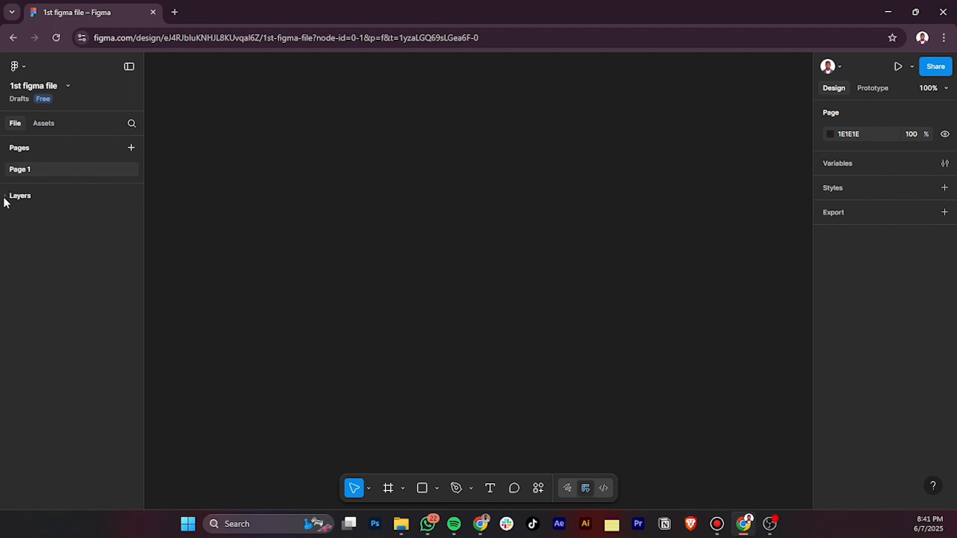
left_click(369, 490)
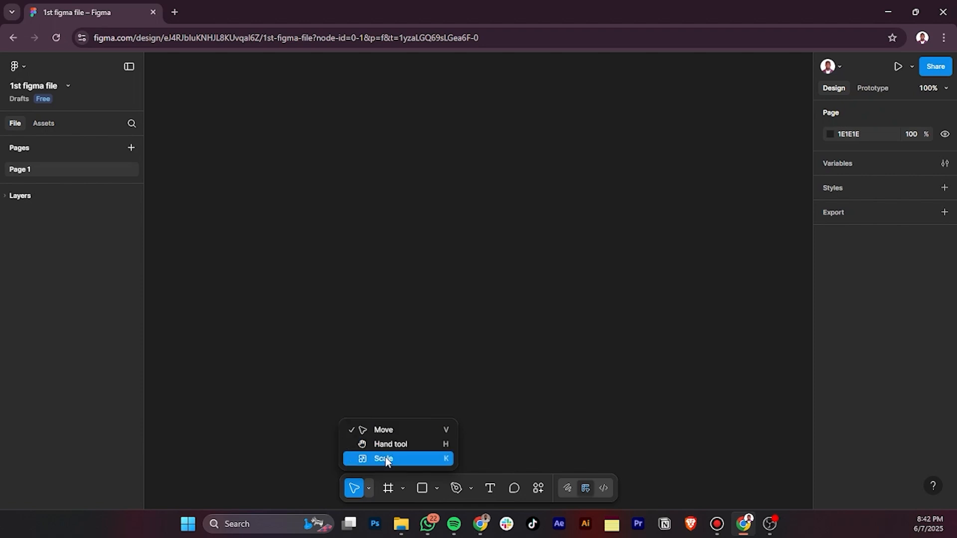
left_click(381, 412)
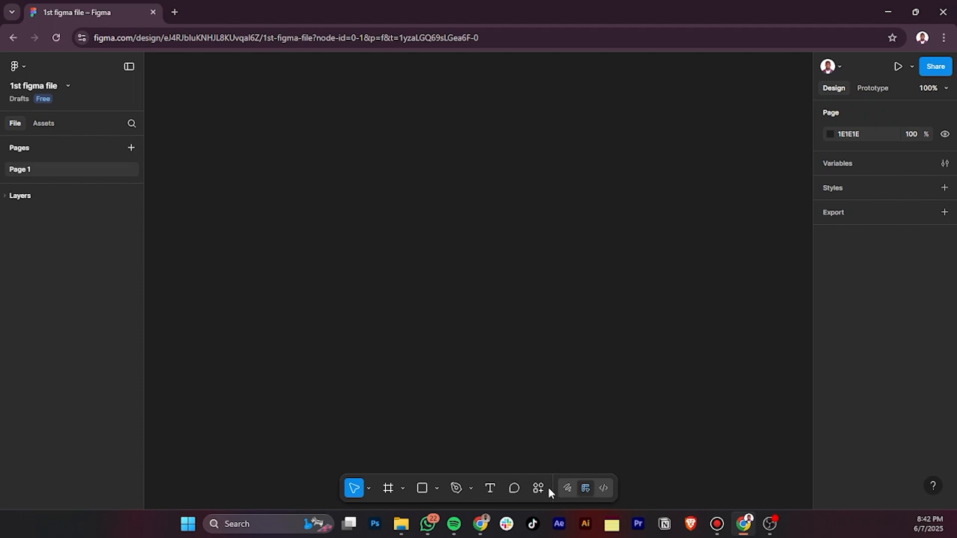
- Examine the frame size presets for phone, tablet, desktop and presentation
left_click(395, 490)
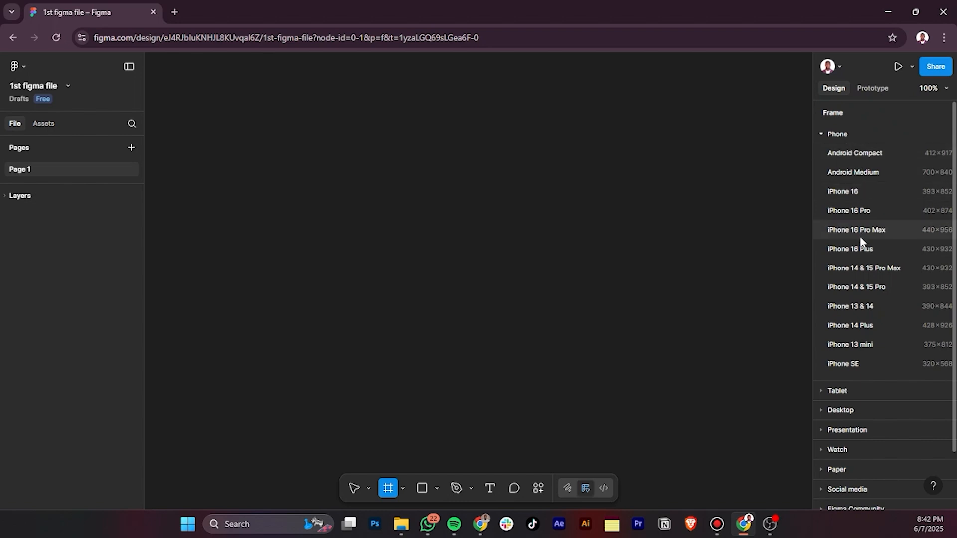
left_click(838, 393)
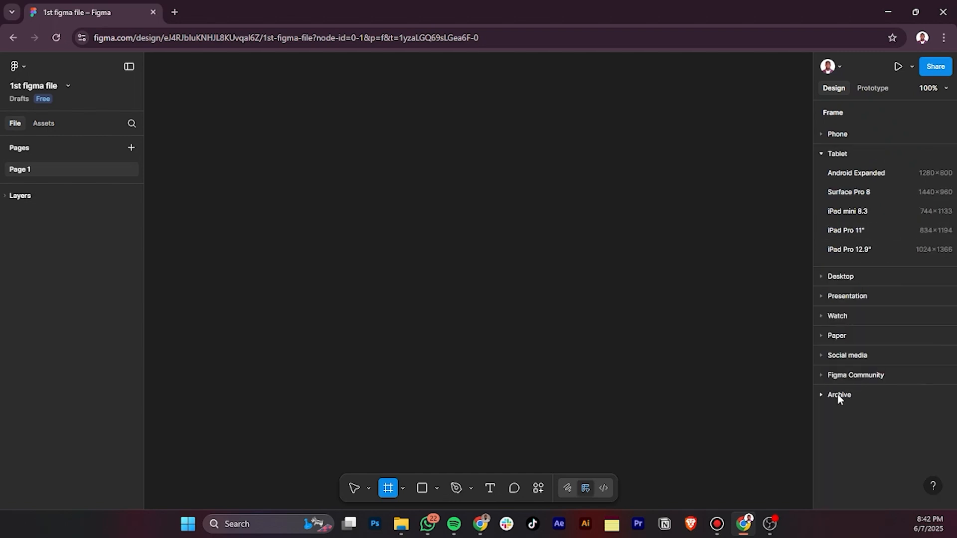
left_click(843, 156)
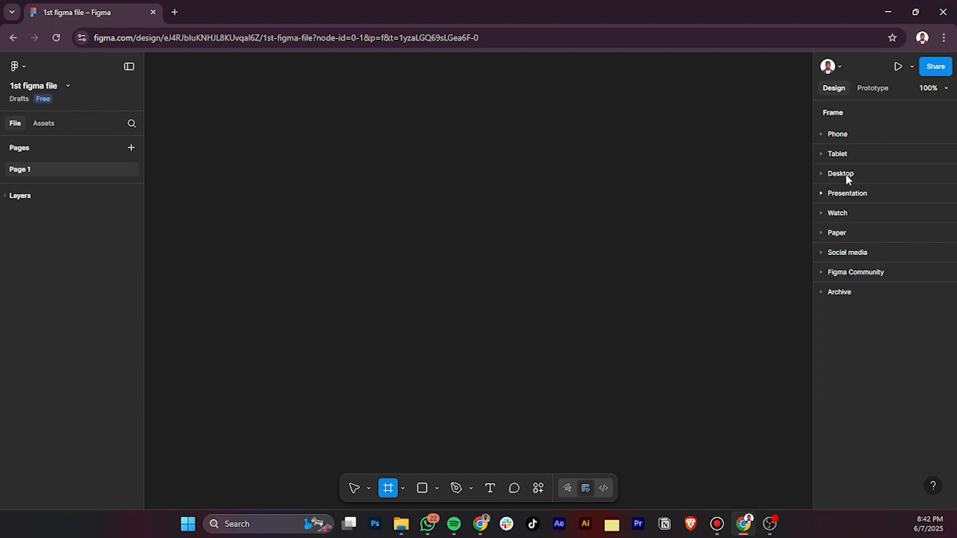
left_click(848, 175)
left_click(849, 175)
left_click(850, 193)
left_click(850, 193)
left_click(843, 134)
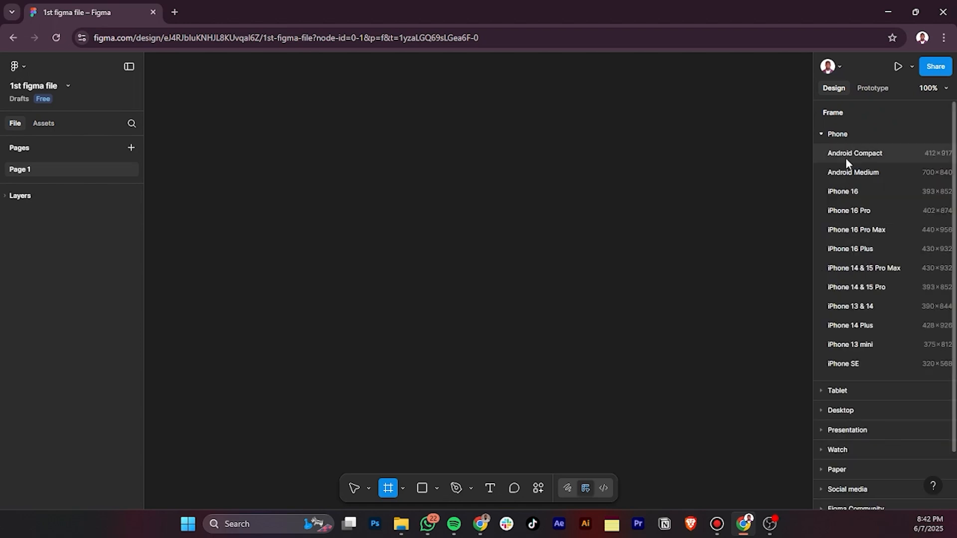
- Add an iPhone 16 Pro preset frame to the canvas and inspect it at different magnifications
left_click(861, 215)
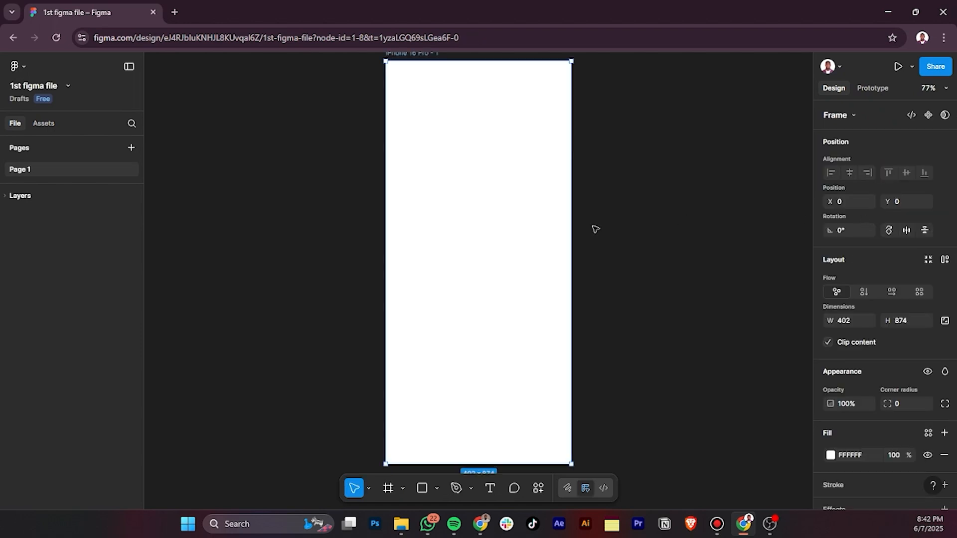
scroll(574, 195, "down", 3)
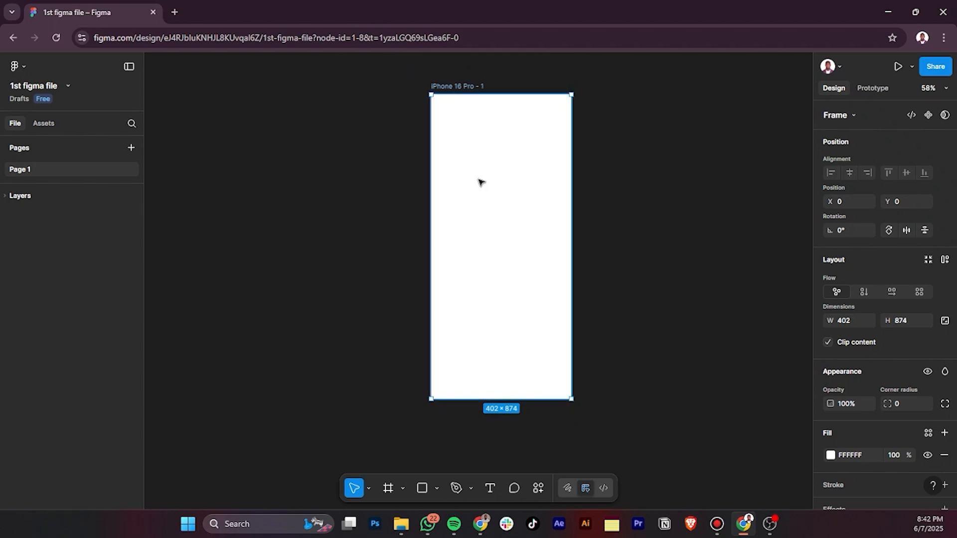
scroll(480, 182, "up", 3)
scroll(480, 183, "down", 4)
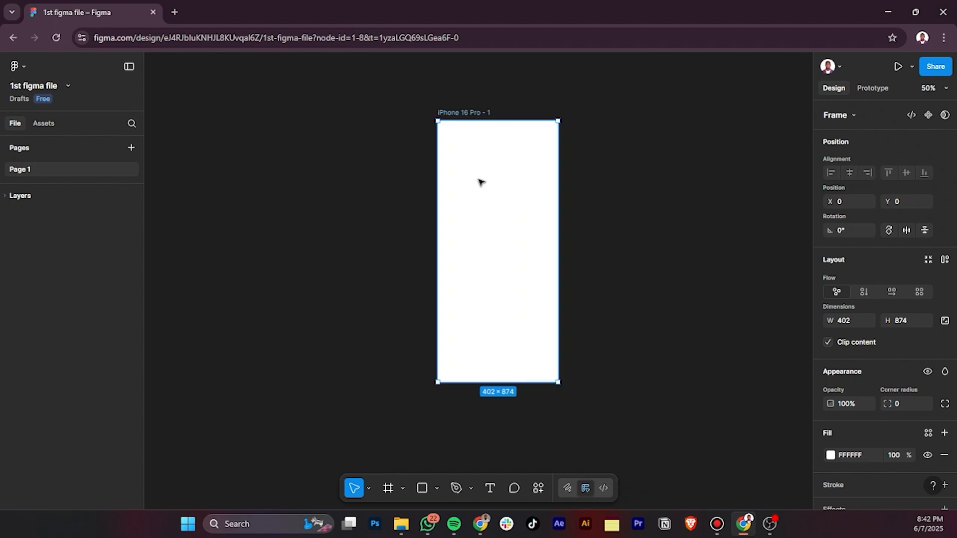
key("shift+0")
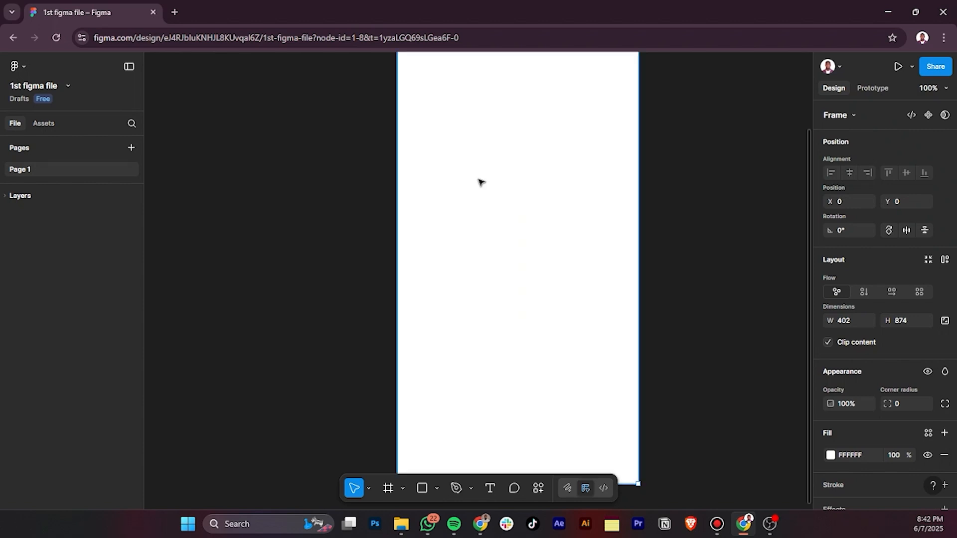
scroll(485, 184, "down", 4)
scroll(487, 185, "up", 2)
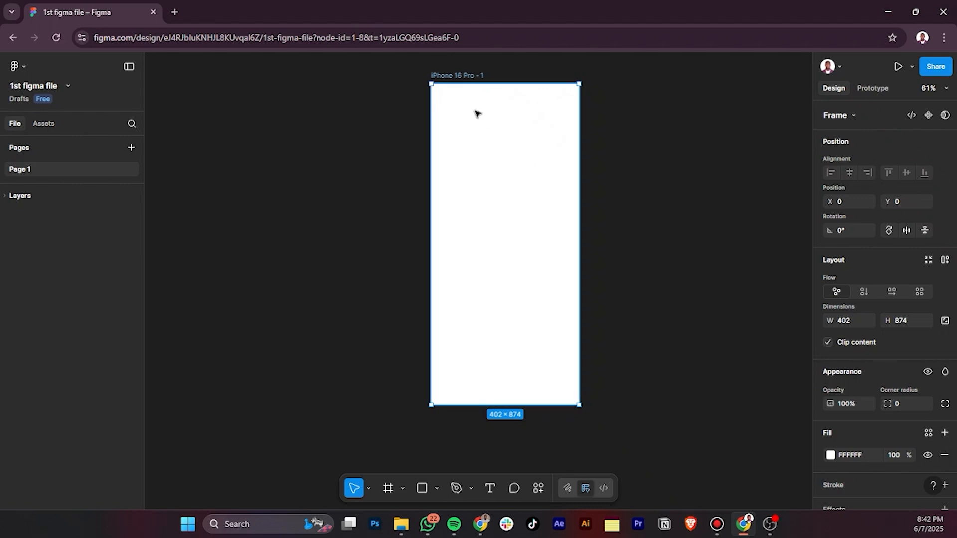
- Move the iPhone 16 Pro frame to about X -73, Y 16 and delete it
left_click_drag(477, 114, 451, 120)
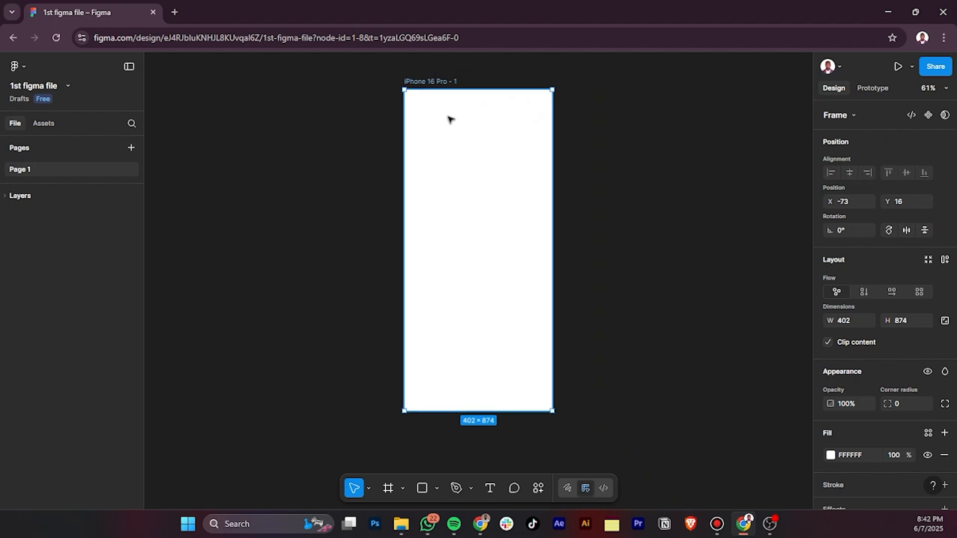
key("Delete")
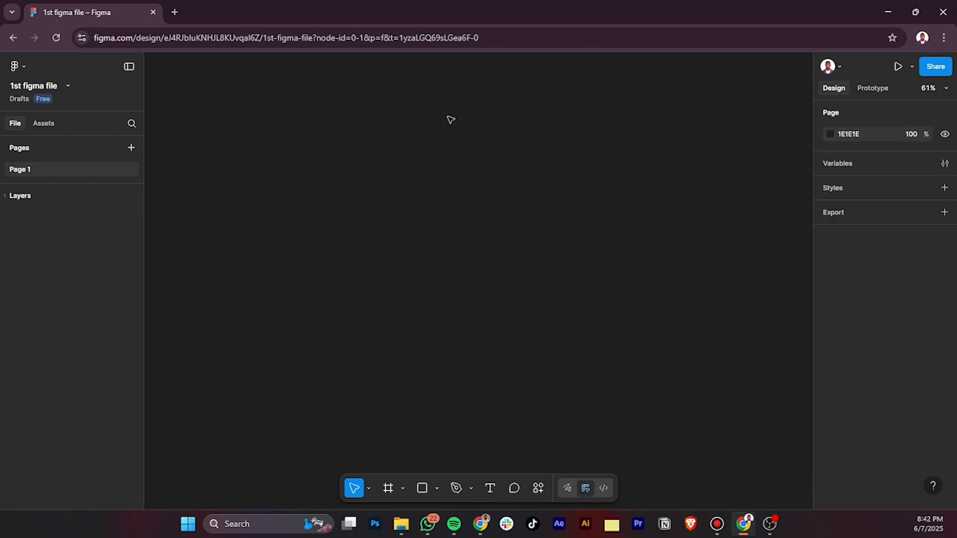
- Add a 1440 × 1024 Desktop preset frame to the canvas and delete it
left_click(391, 487)
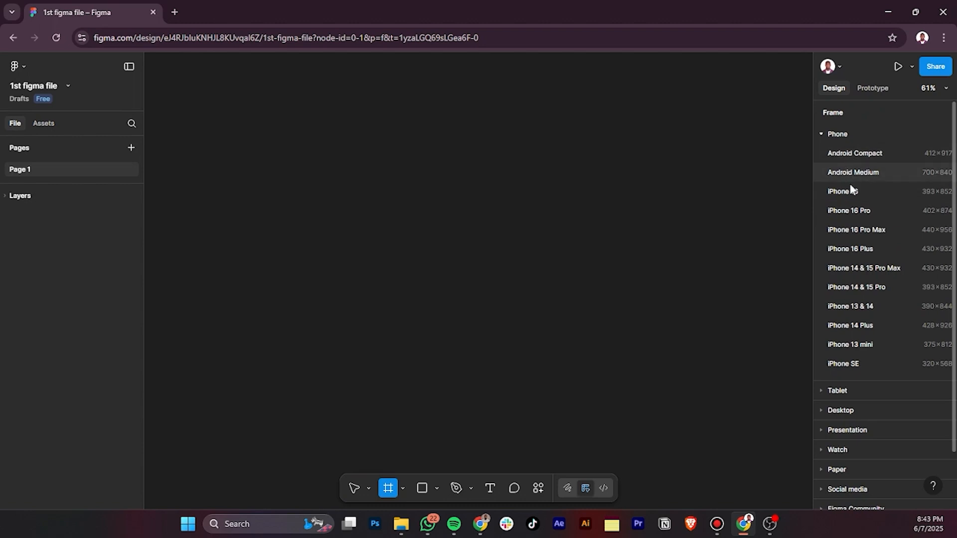
left_click(821, 135)
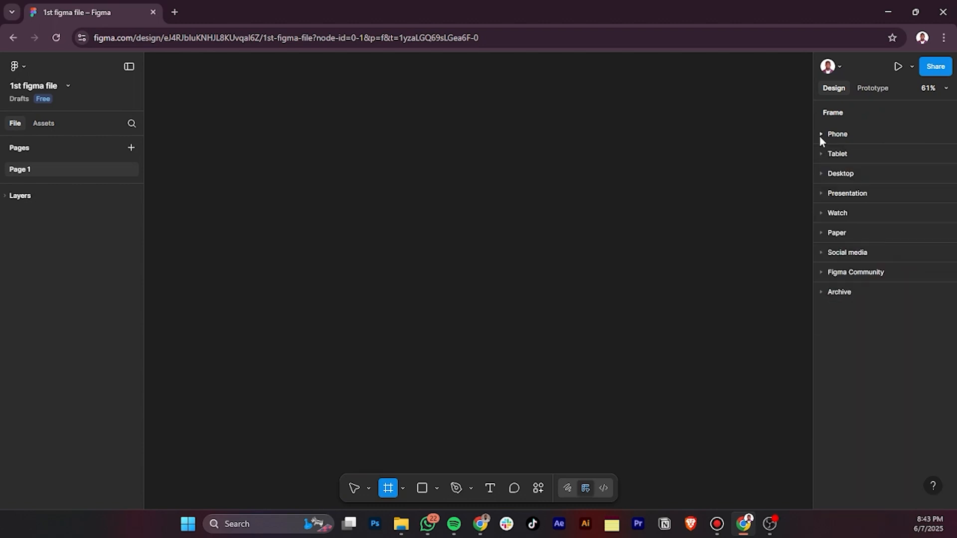
left_click(824, 171)
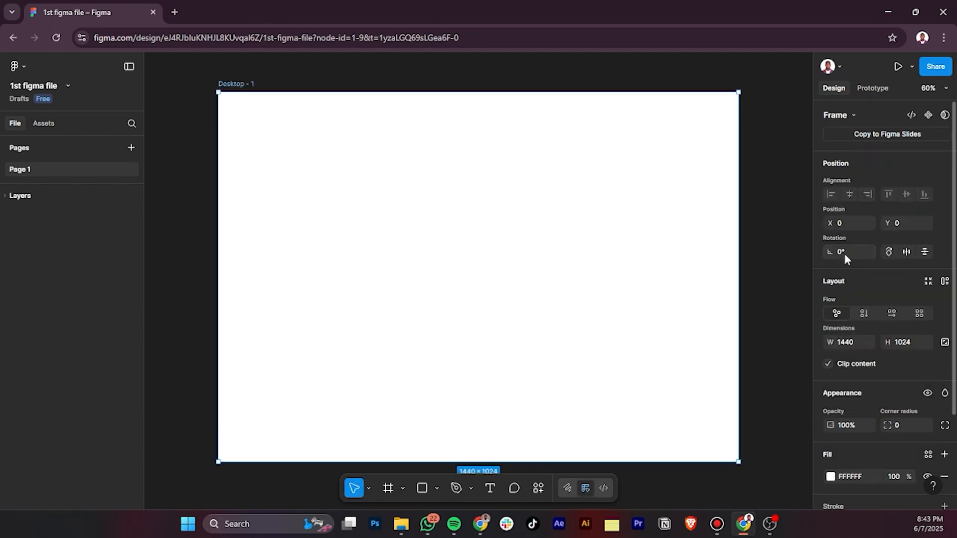
left_click(844, 253)
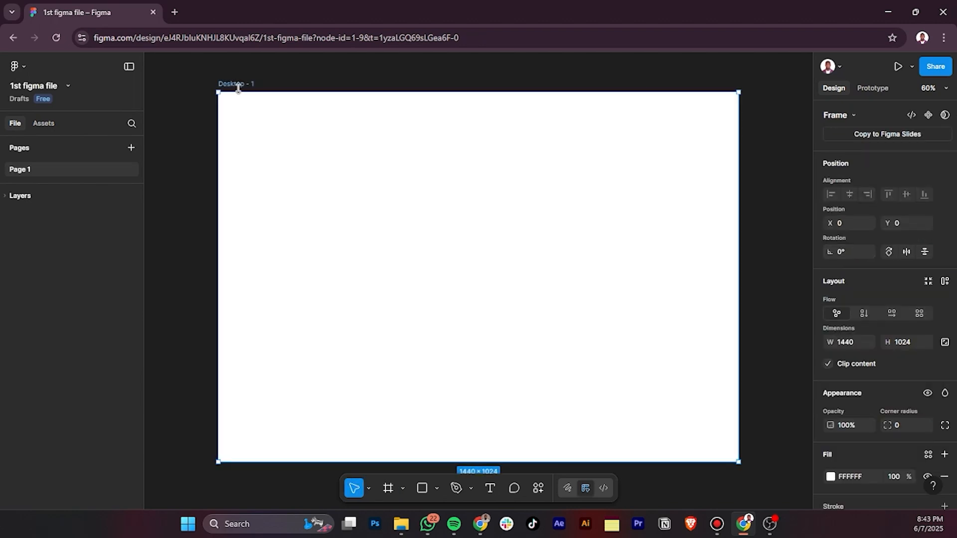
key("Delete")
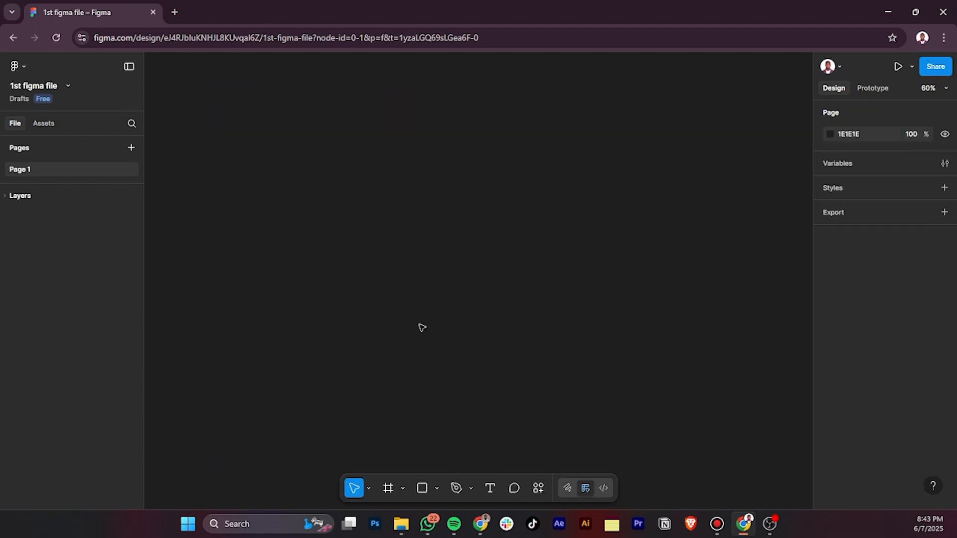
- Add a 1080 × 1080 Instagram post preset frame to the canvas from the social media sizes
left_click(388, 488)
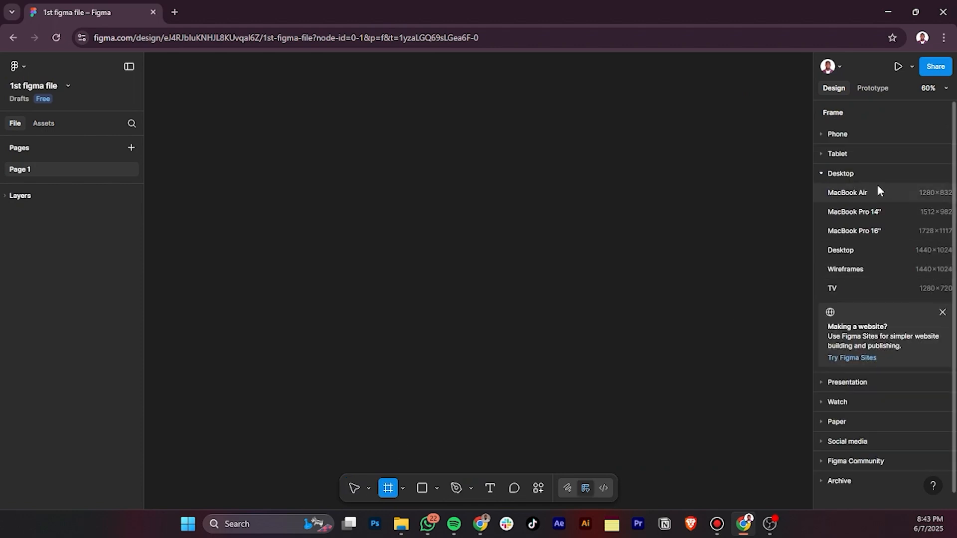
left_click(942, 312)
left_click(821, 174)
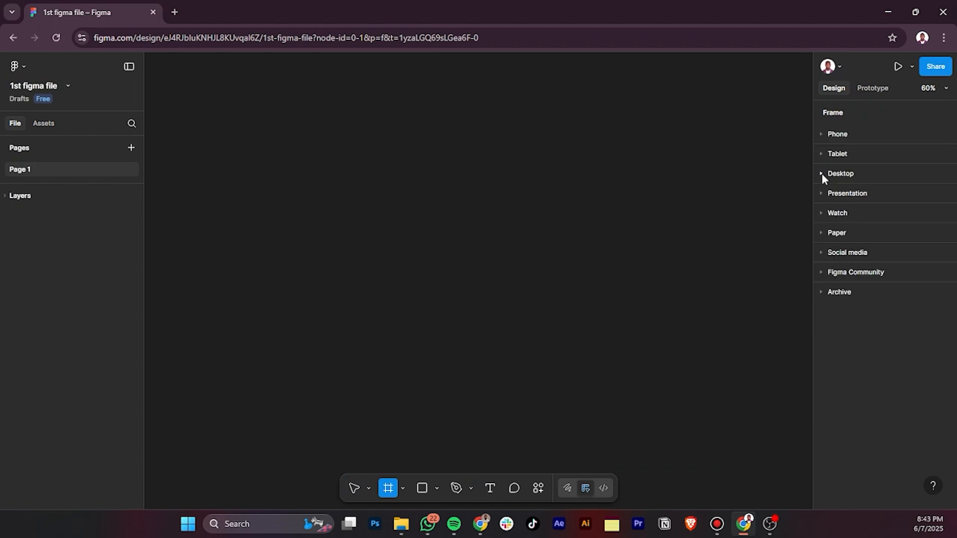
left_click(818, 255)
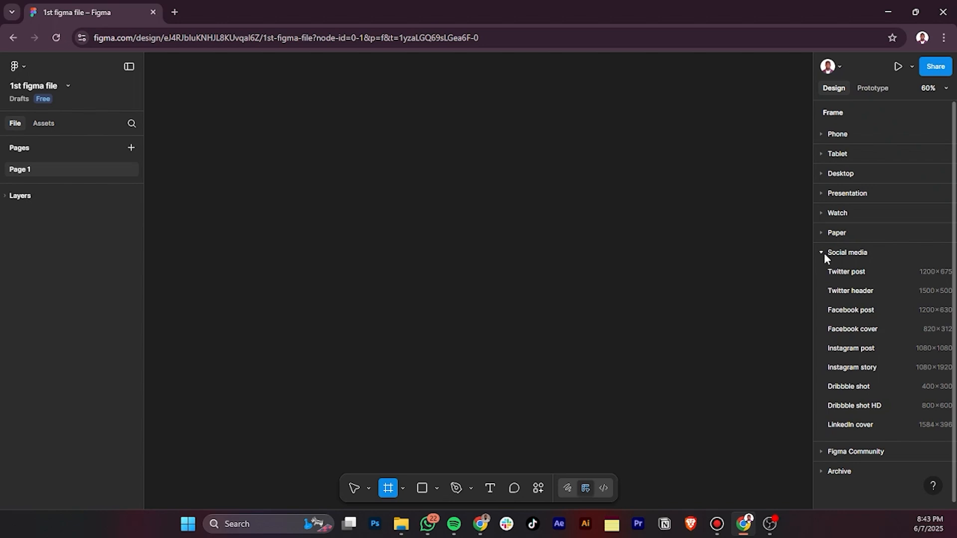
left_click(862, 349)
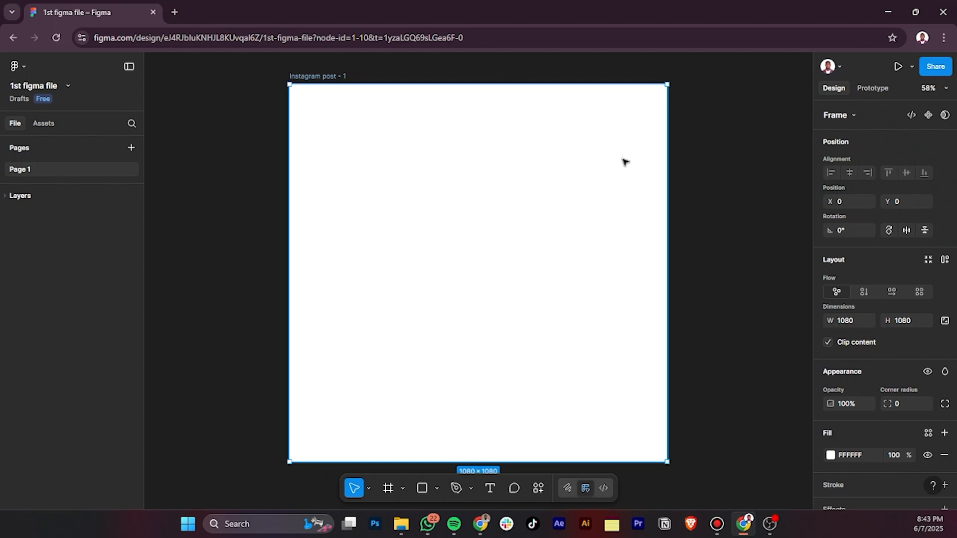
scroll(663, 240, "down", 2)
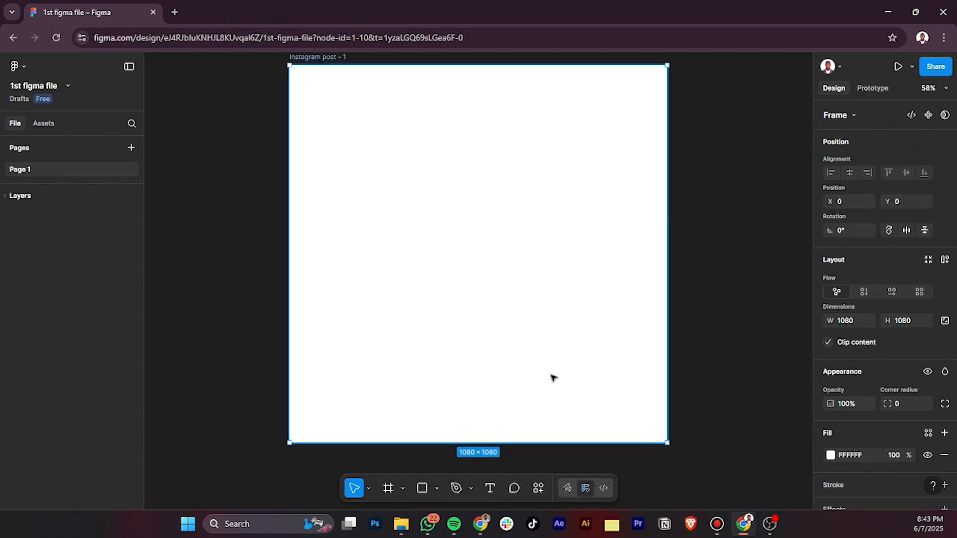
scroll(499, 408, "up", 1)
- Draw a rectangle about 344 × 404 in the upper-left part of the Instagram post frame
left_click(402, 491)
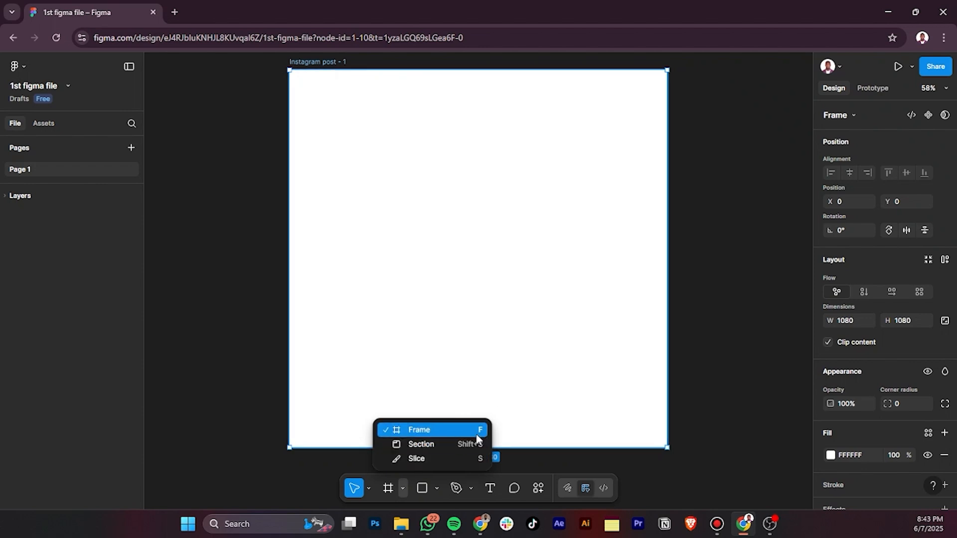
left_click(438, 486)
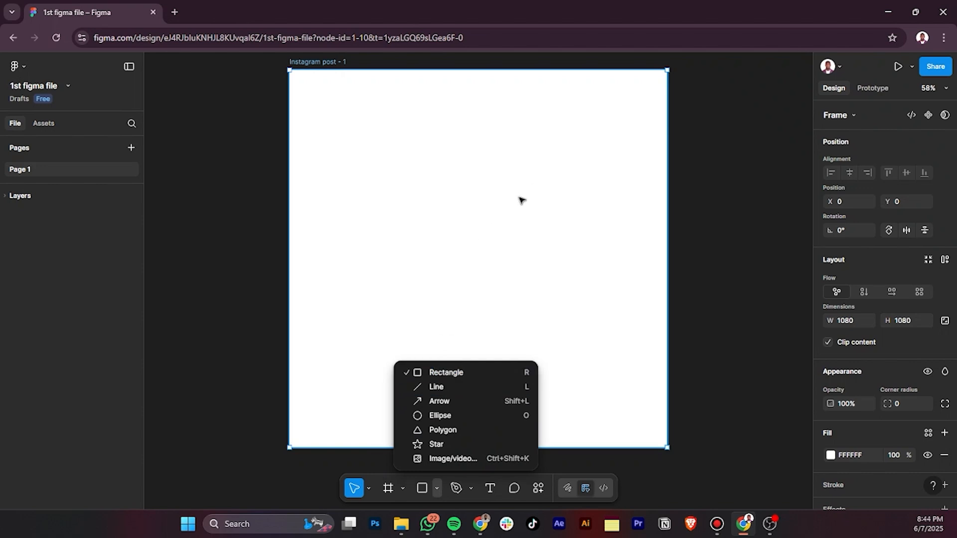
left_click(446, 371)
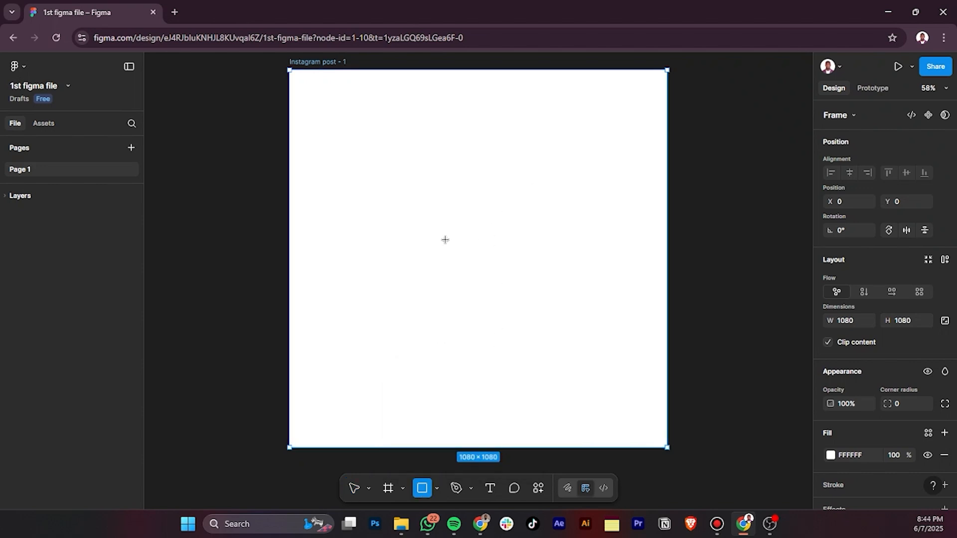
mouse_move(366, 132)
left_mouse_down()
mouse_move(566, 282)
mouse_move(567, 314)
mouse_move(453, 262)
mouse_move(555, 284)
mouse_move(487, 273)
left_mouse_up()
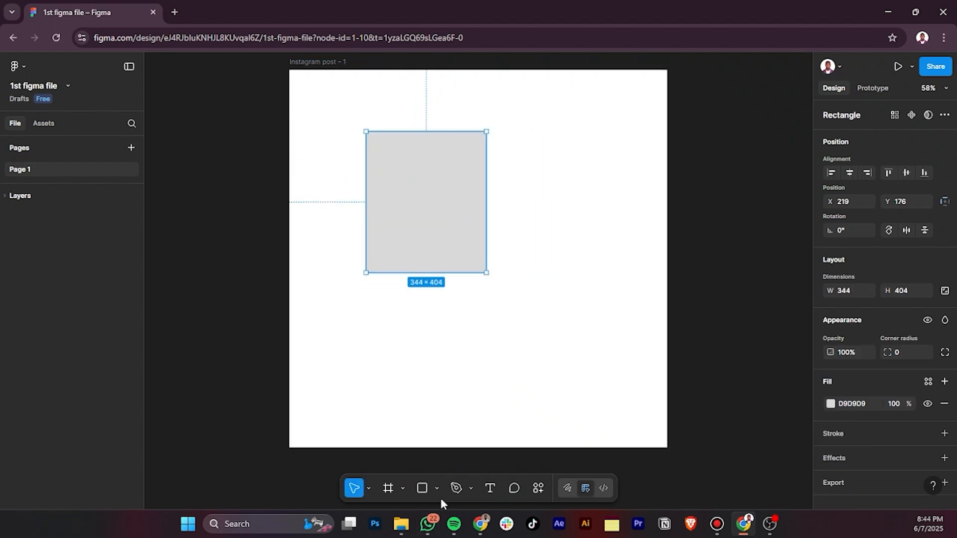
- Draw a circle about 226 × 226 to the right of the rectangle inside the frame
left_click(437, 489)
left_click(437, 414)
mouse_move(530, 148)
left_mouse_down()
mouse_move(620, 244)
mouse_move(584, 184)
mouse_move(547, 210)
mouse_move(572, 198)
mouse_move(563, 173)
mouse_move(666, 286)
mouse_move(576, 194)
mouse_move(623, 253)
mouse_move(597, 214)
mouse_move(609, 227)
left_mouse_up()
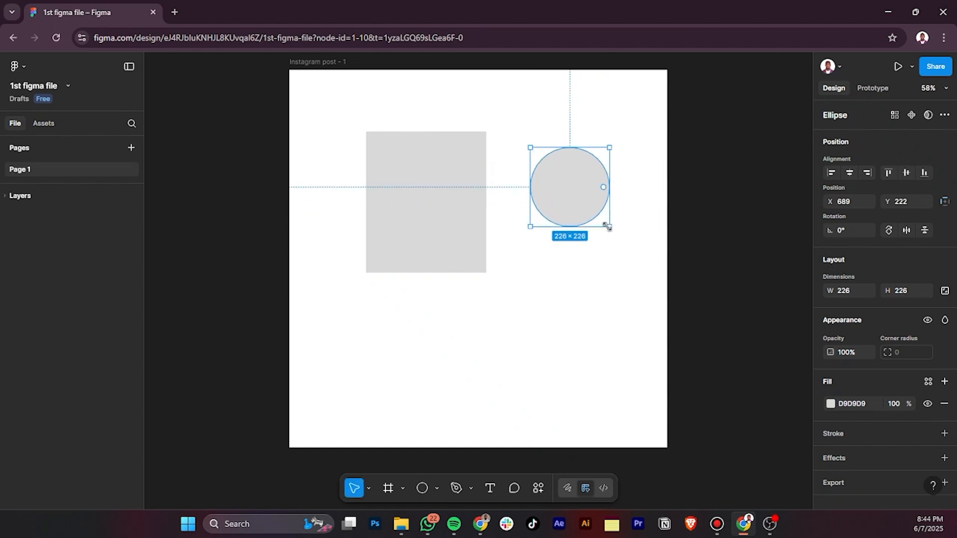
- Place a small default-size circle with the Ellipse tool near the frame's lower middle
left_click(438, 490)
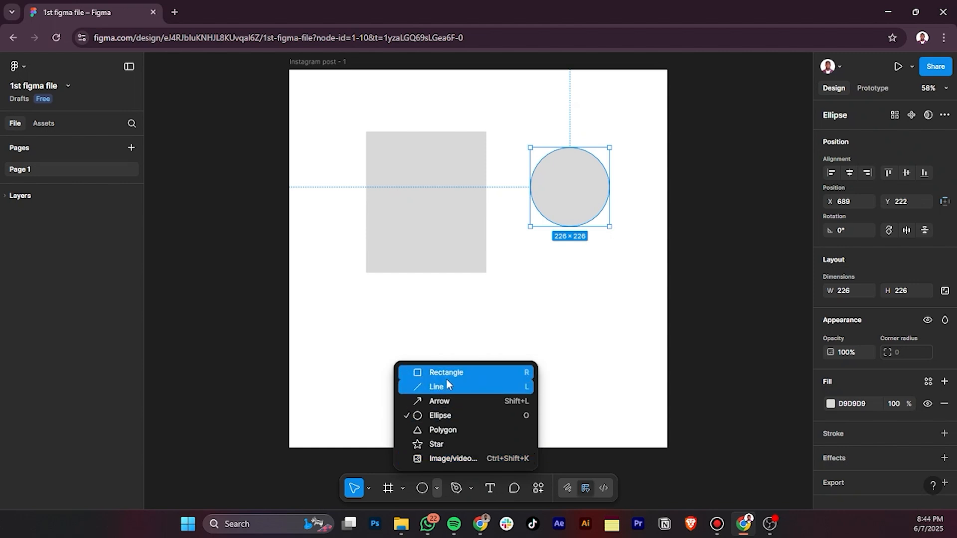
left_click(441, 416)
left_click(446, 414)
- Draw a tiny arrow about 11 long just below the rectangle, near X 318, Y 635, and select it
left_click(434, 489)
left_click(448, 402)
left_click_drag(399, 291, 496, 329)
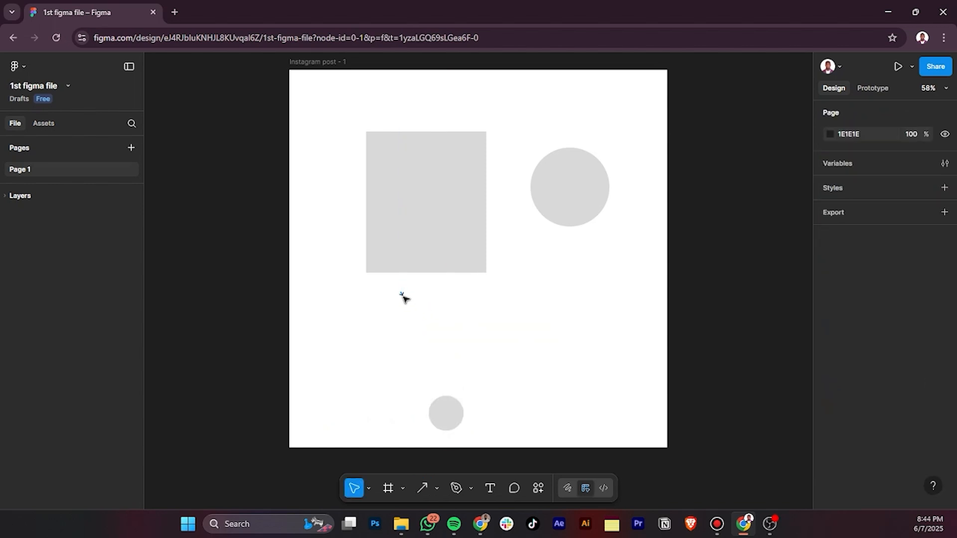
left_click(403, 296)
left_click(403, 298)
left_click(402, 295)
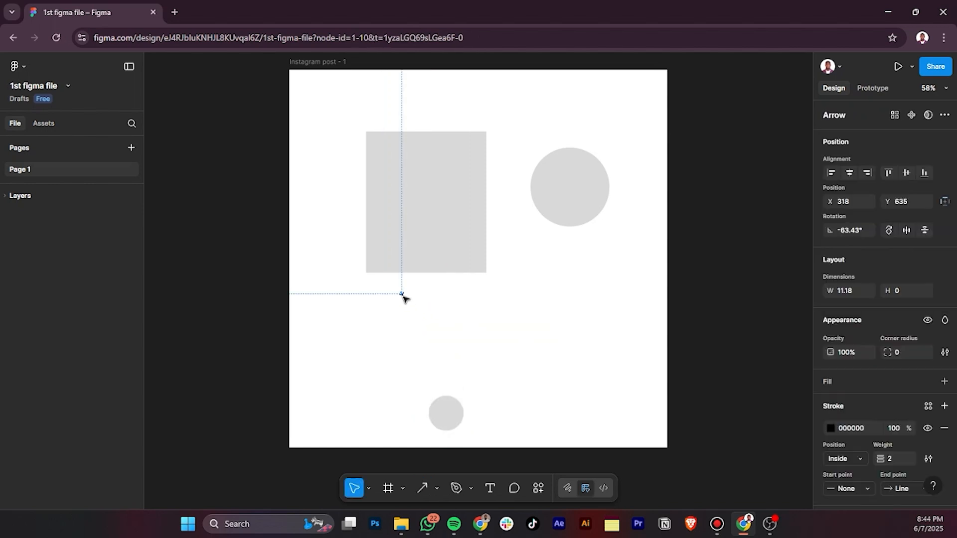
- Draw a freeform Pen path of straight and curved segments winding across the rectangle and the empty area of the frame
left_click(472, 488)
left_click(473, 487)
left_click(461, 492)
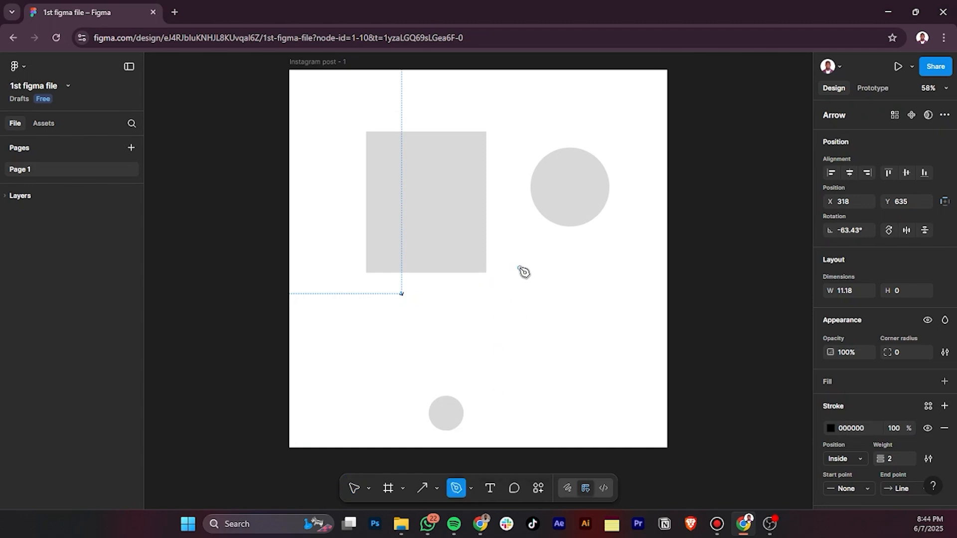
left_click(520, 268)
left_click(614, 253)
left_click(615, 328)
left_click_drag(506, 324, 438, 362)
left_click(375, 325)
left_click_drag(385, 307, 458, 261)
left_click_drag(533, 232, 583, 317)
left_click(614, 368)
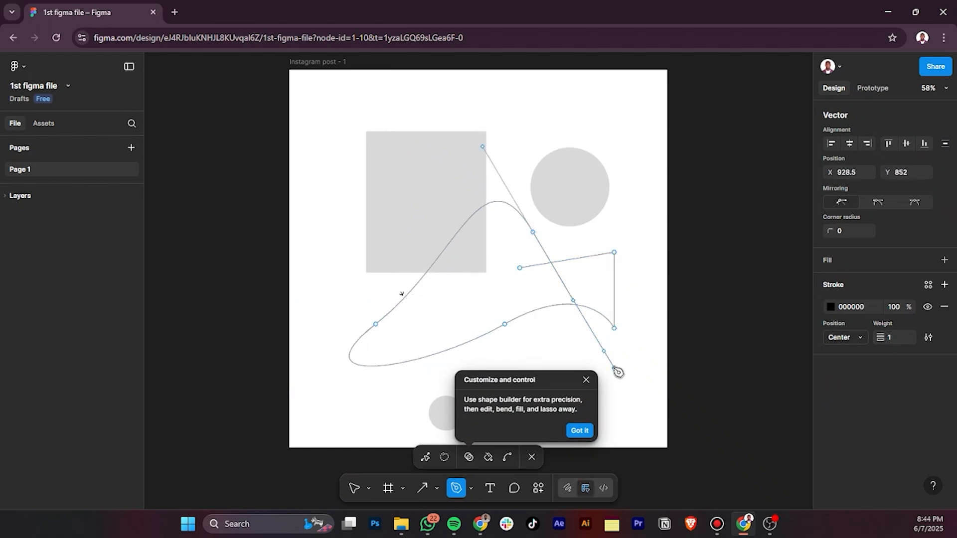
left_click_drag(640, 218, 511, 253)
left_click_drag(464, 324, 399, 257)
left_click_drag(501, 157, 515, 176)
left_click_drag(543, 229, 533, 233)
- Undo the whole Pen path point by point and dismiss the vector editing tip
key("ctrl+z")
key("ctrl+z")
key("ctrl+z")
key("ctrl+z")
key("ctrl+z")
key("ctrl+z")
key("ctrl+z")
key("ctrl+z")
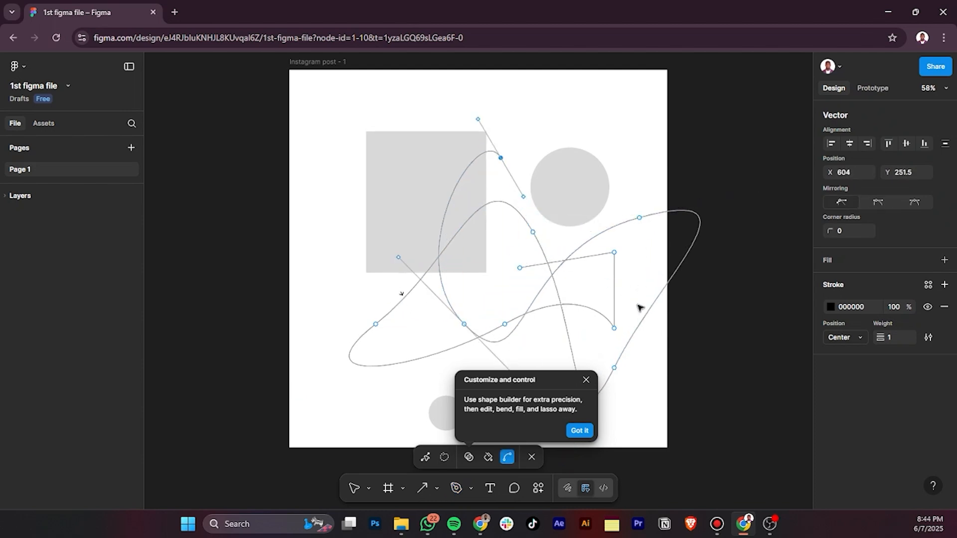
key("ctrl+z")
key("ctrl+z")
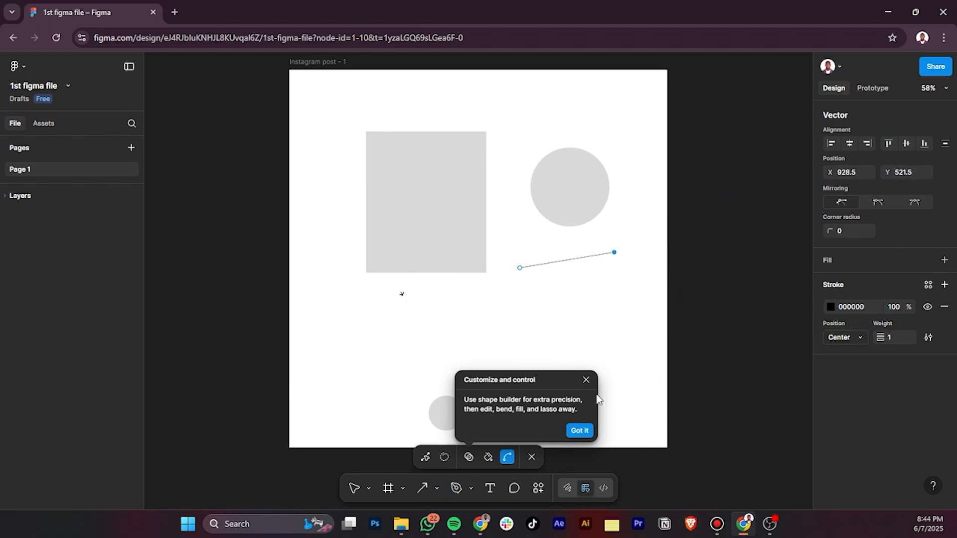
left_click(587, 381)
key("ctrl+z")
key("ctrl+z")
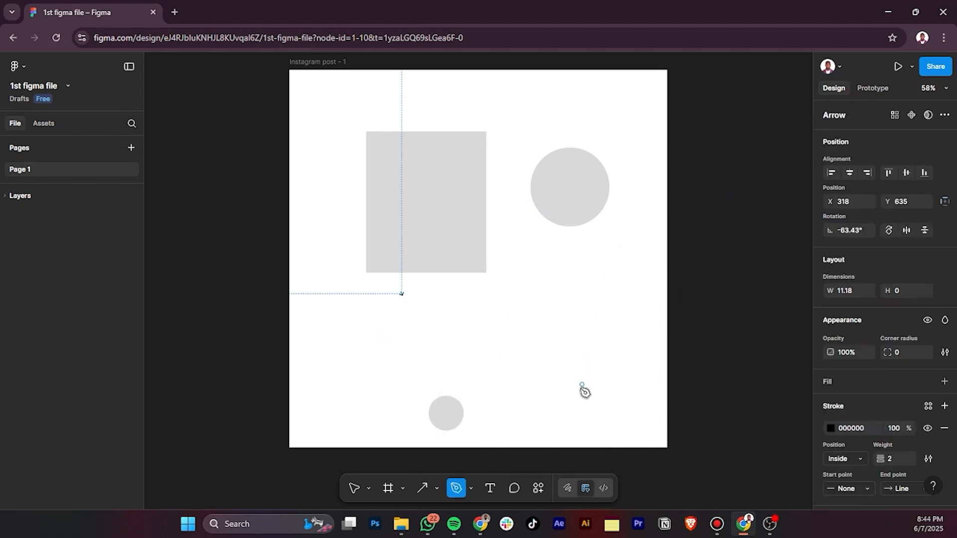
- Add the text "Hello there" below the rectangle at about X 462, Y 737 and inspect it at different magnifications
left_click(491, 485)
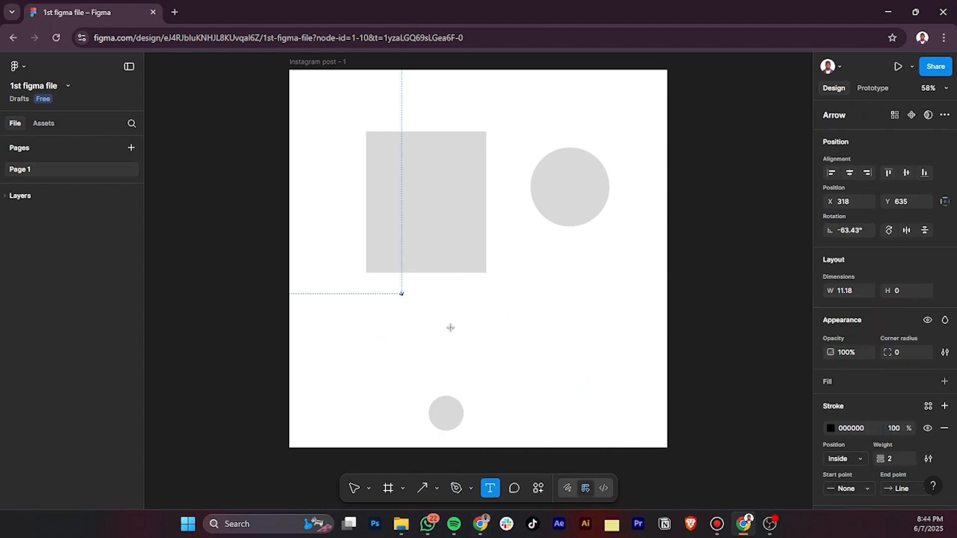
left_click(506, 341)
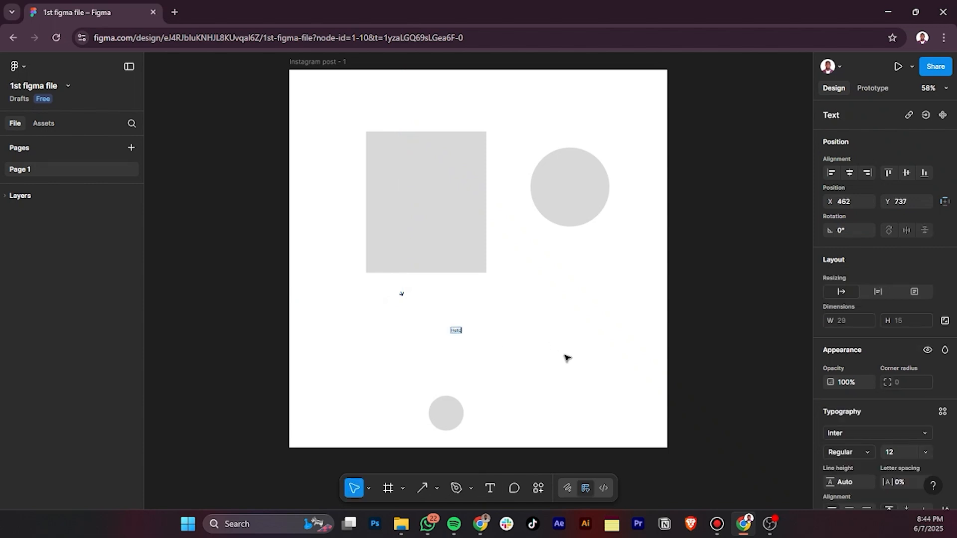
scroll(567, 358, "up", 10)
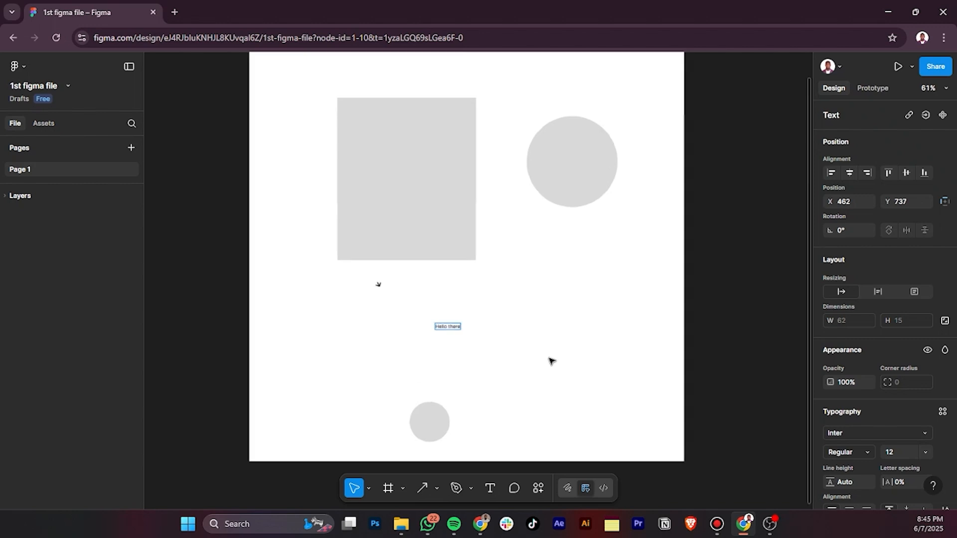
scroll(325, 267, "up", 2)
scroll(325, 256, "down", 5)
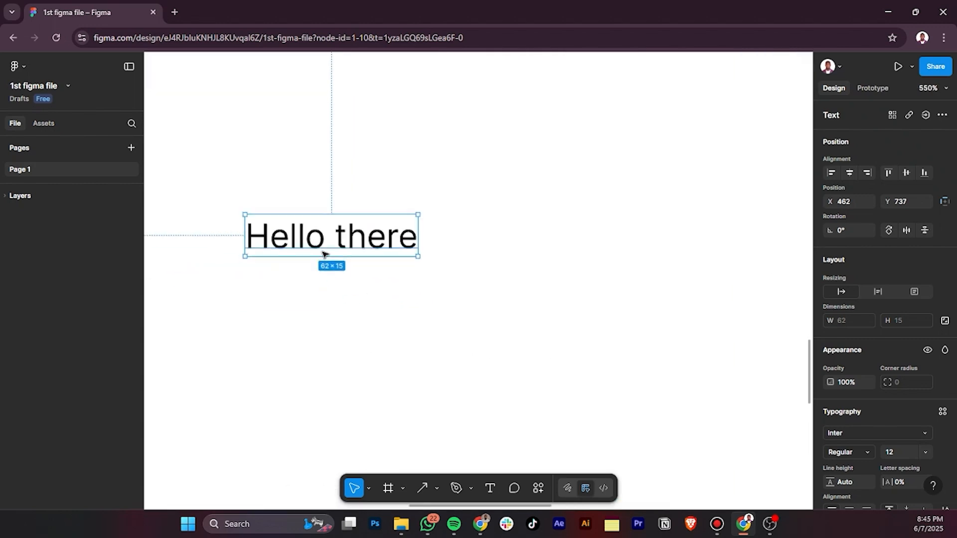
scroll(325, 254, "up", 6)
scroll(325, 251, "down", 3)
scroll(325, 251, "down", 12)
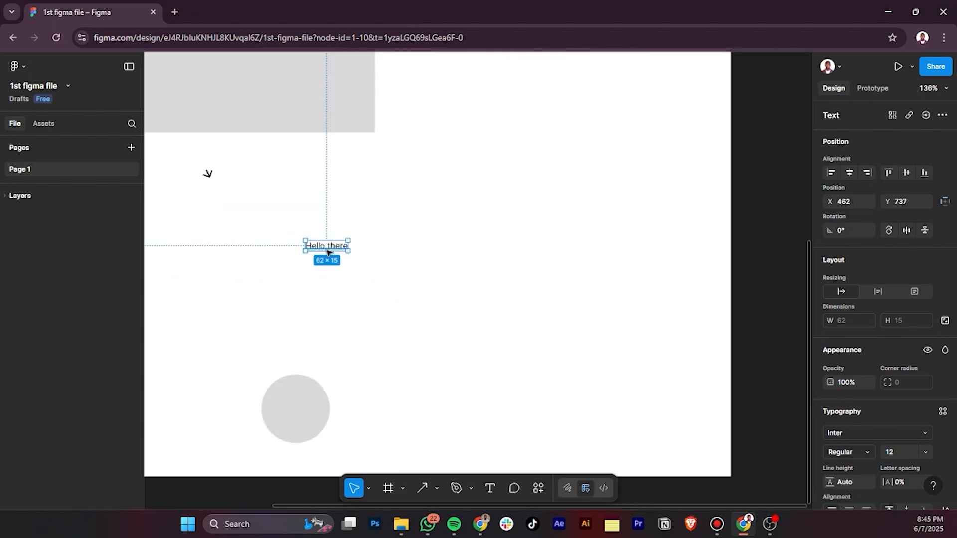
- Erase all characters of the "Hello there" text so the text object is removed from the frame
key("BackSpace")
key("BackSpace")
key("BackSpace")
key("BackSpace")
key("BackSpace")
key("BackSpace")
key("BackSpace")
key("BackSpace")
key("BackSpace")
key("BackSpace")
key("BackSpace")
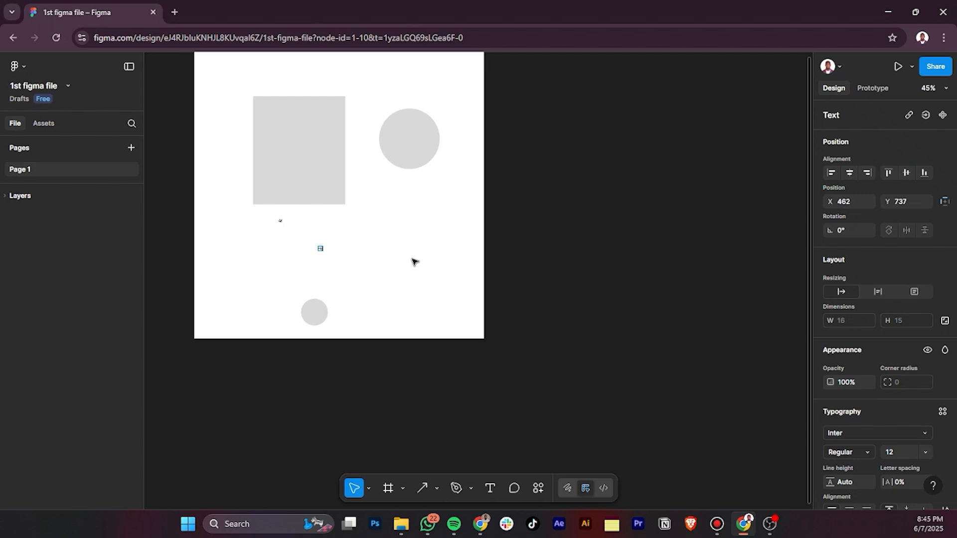
- Mark a comment area across the top edge of the Instagram post frame and discard the empty comment
left_click(514, 489)
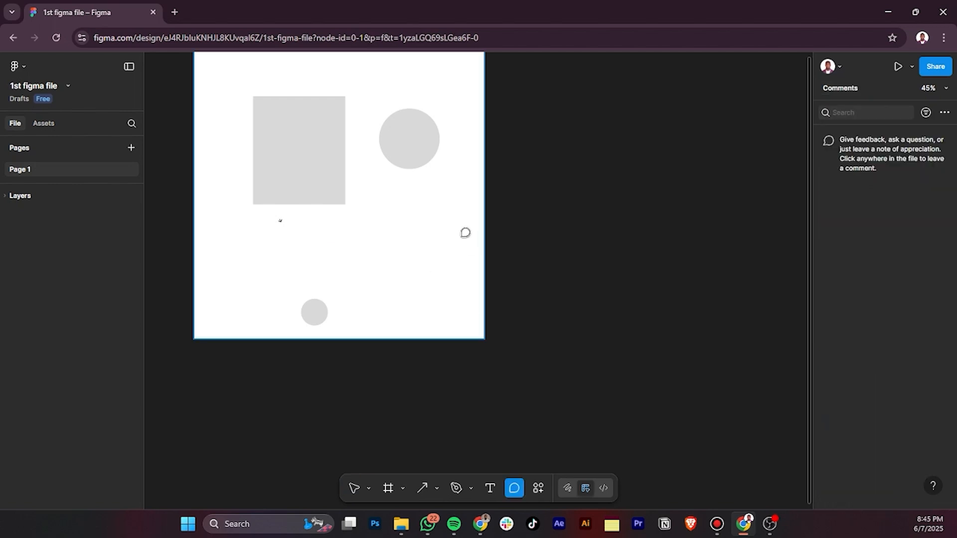
scroll(453, 267, "up", 3)
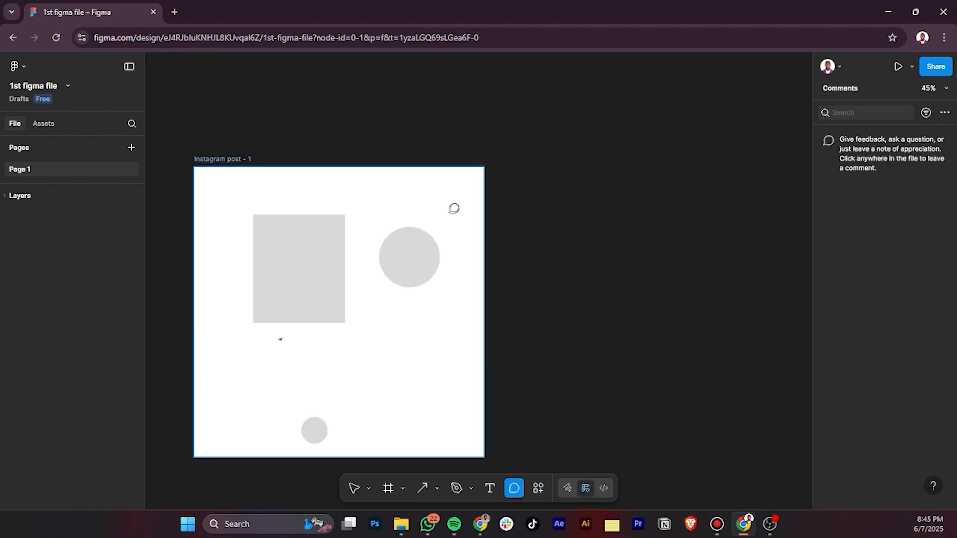
left_click_drag(234, 191, 341, 149)
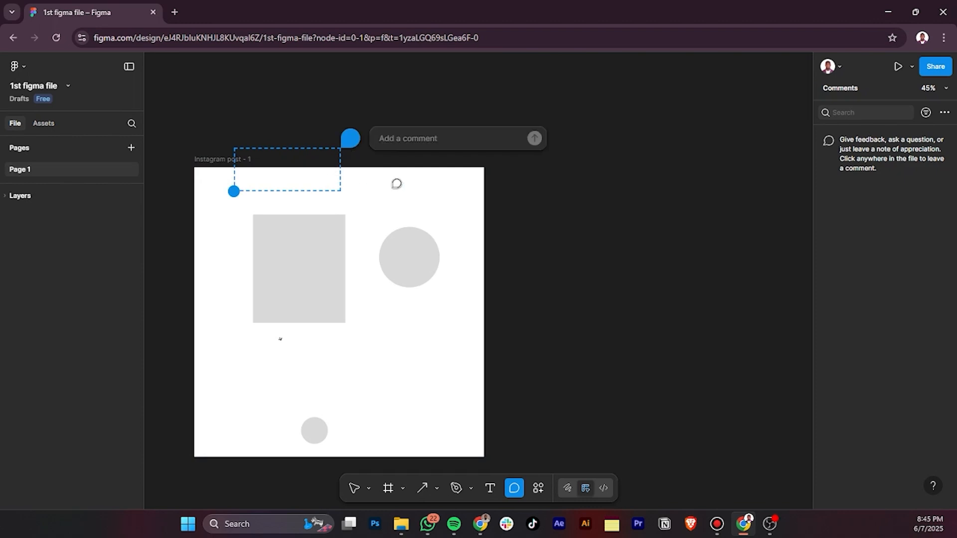
key("Escape")
scroll(372, 180, "down", 5)
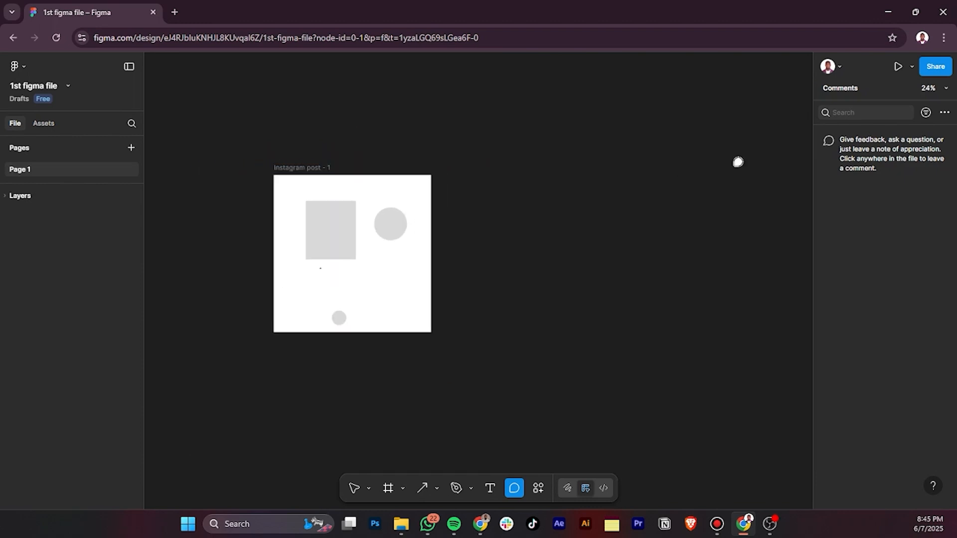
- Open the file's sharing options, dismiss the permissions tip and enter "dsdsada" as a trial invitee
left_click(924, 73)
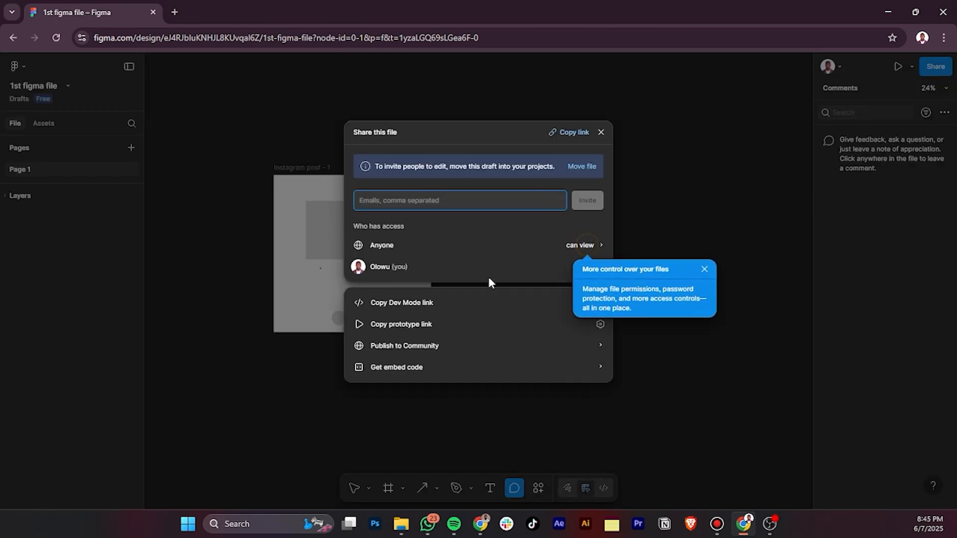
left_click(705, 269)
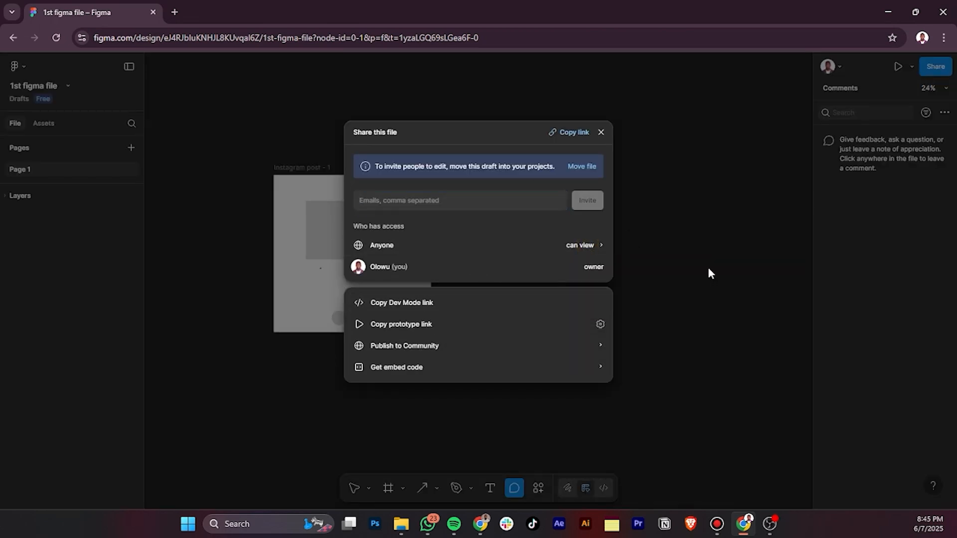
left_click(382, 199)
type("dsdsada")
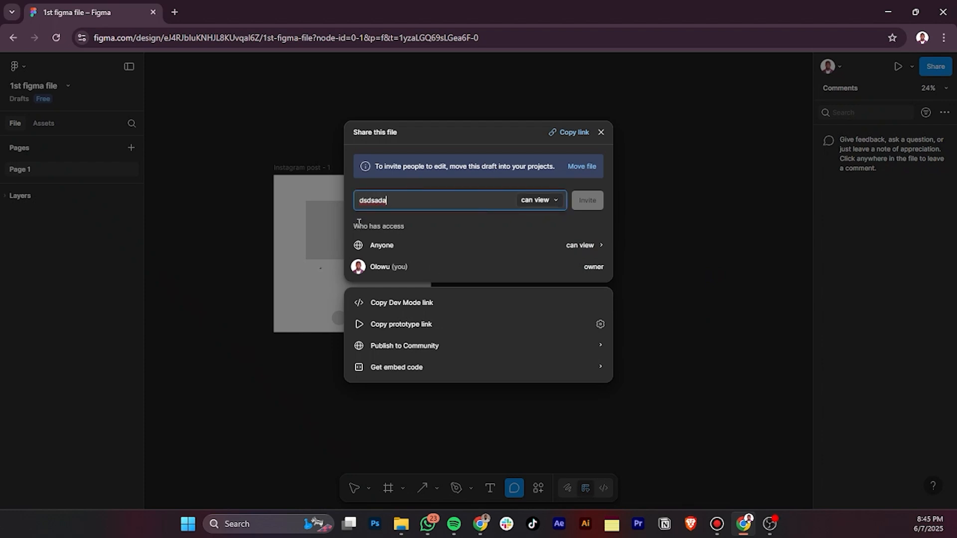
- Clear the trial invitee entry and close the sharing options without inviting anyone
key("BackSpace")
key("BackSpace")
key("BackSpace")
key("BackSpace")
key("BackSpace")
key("BackSpace")
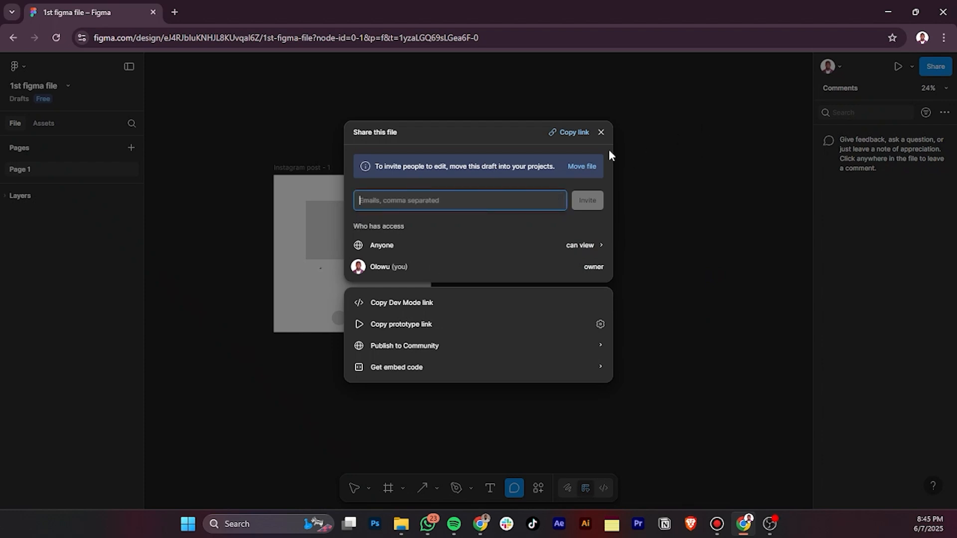
left_click(600, 133)
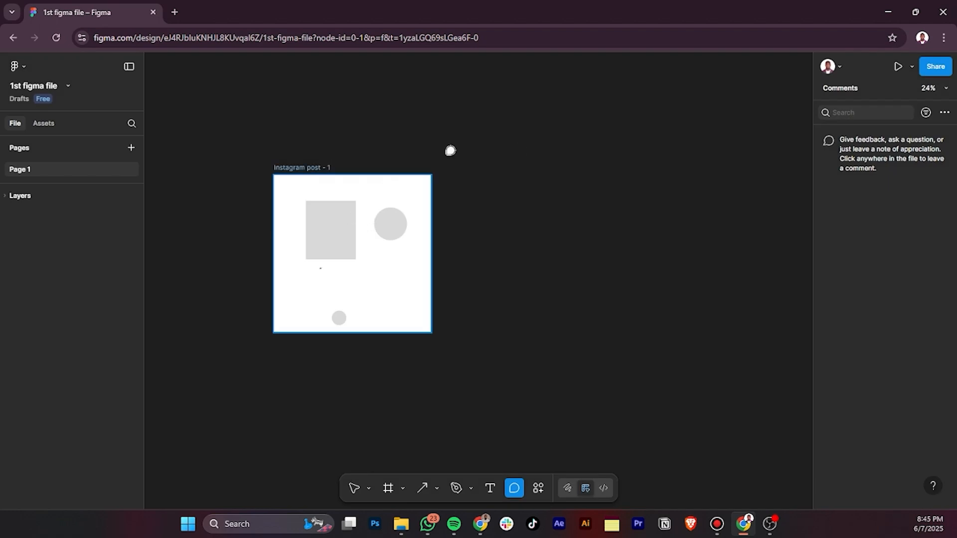
scroll(340, 197, "up", 3)
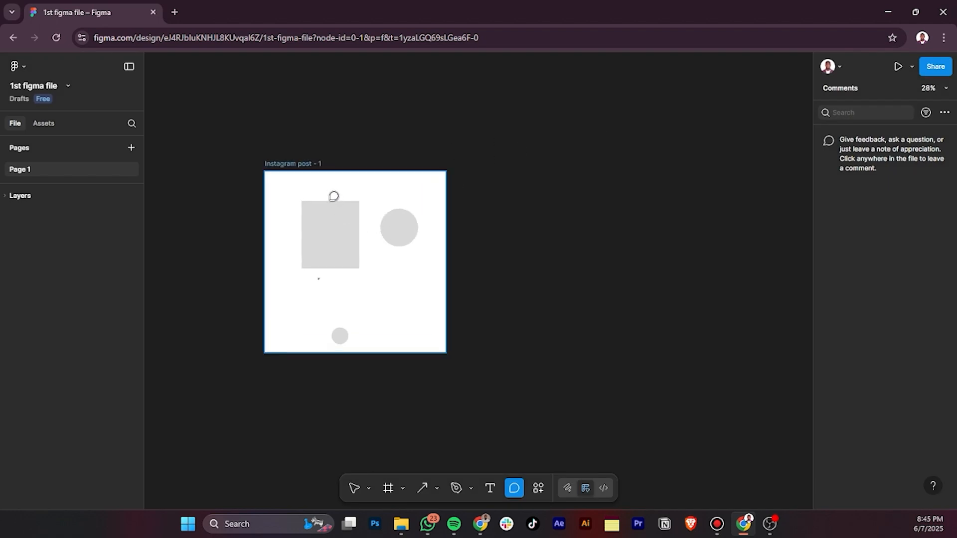
scroll(341, 197, "up", 2)
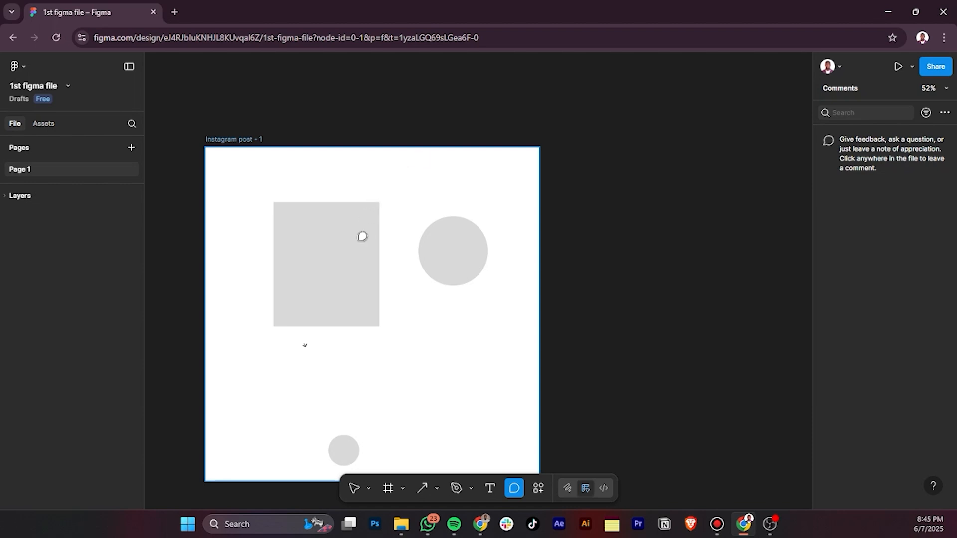
- Post a comment on the grey rectangle's upper corner that mentions the account owner and reads "change this color"
left_click(363, 217)
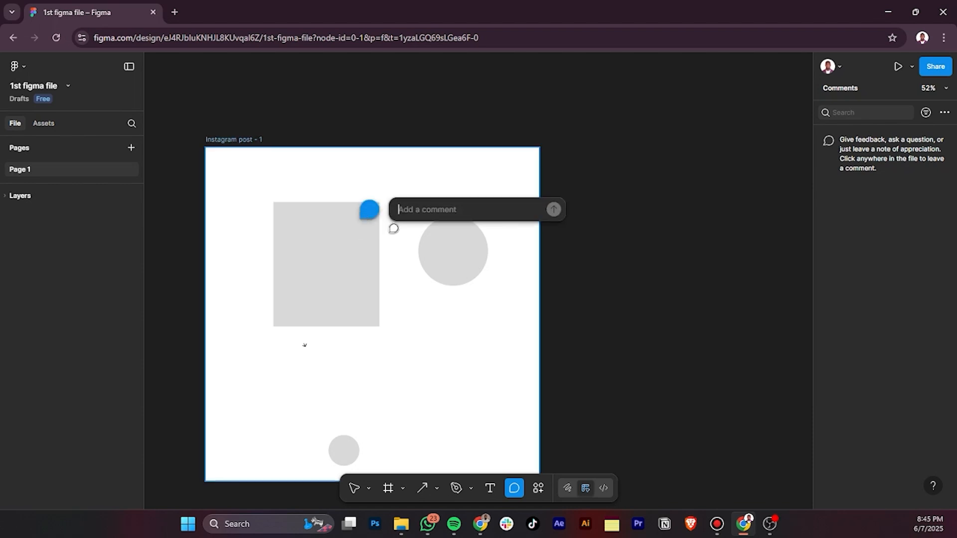
type("@olwo")
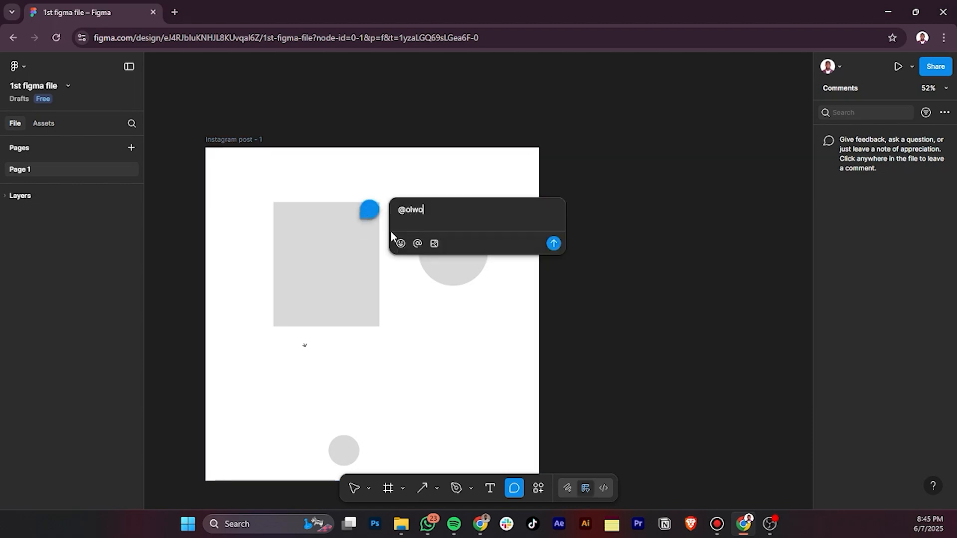
key("BackSpace")
key("BackSpace")
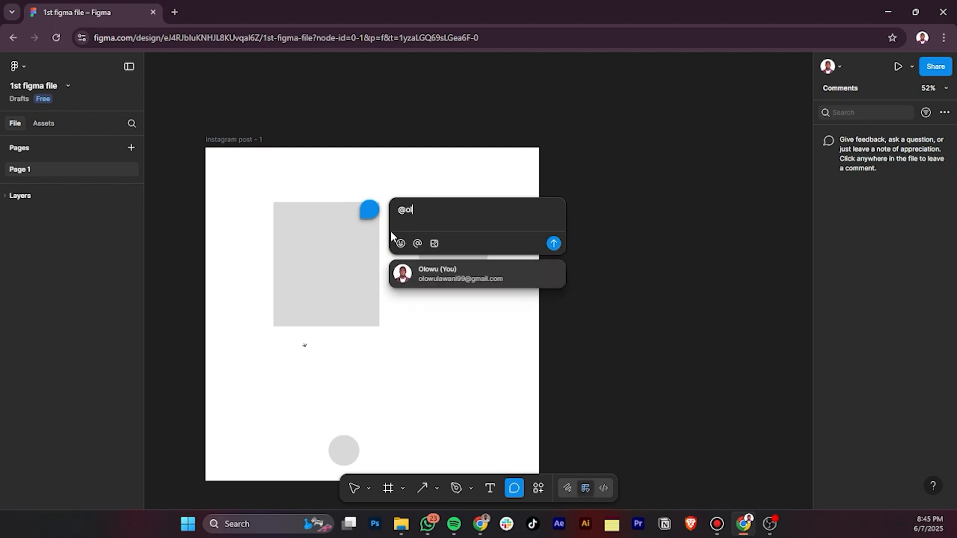
left_click(434, 276)
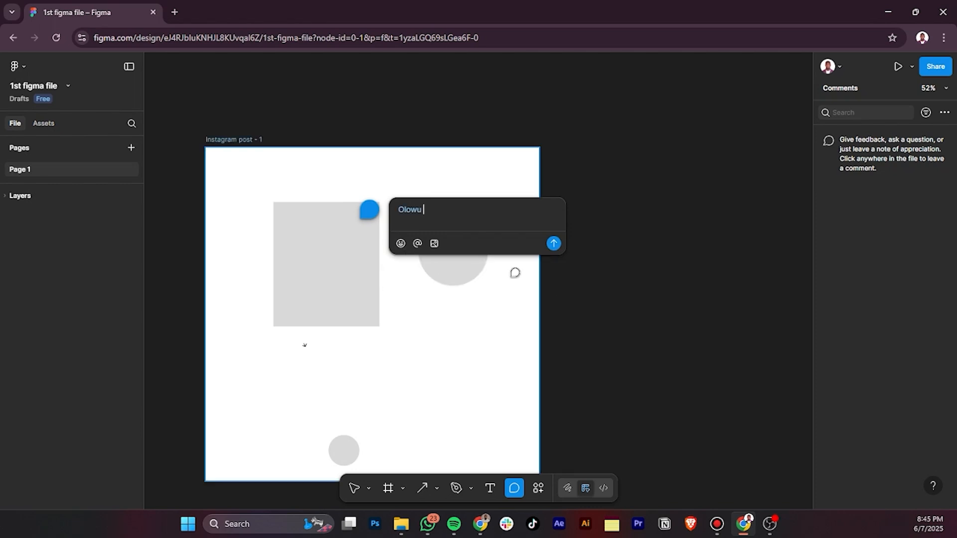
type("change this color")
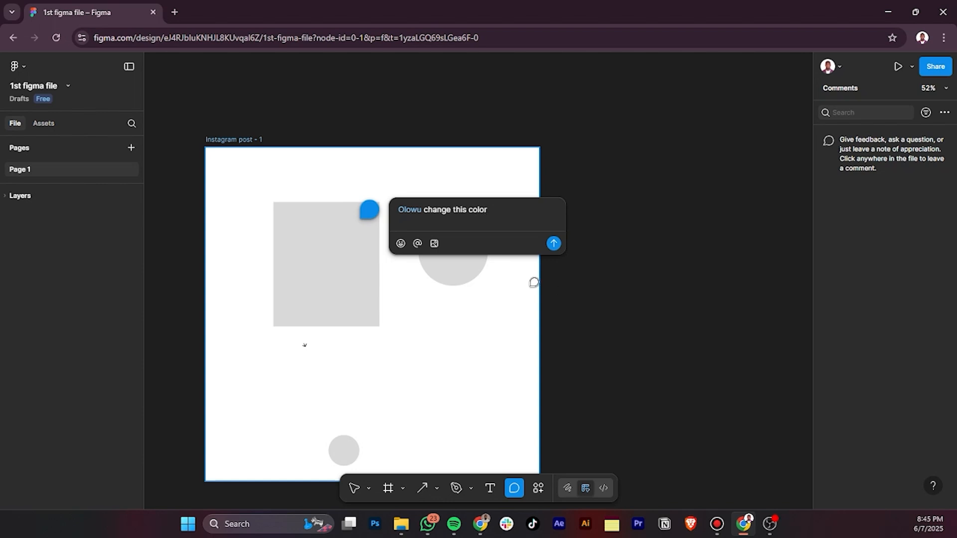
left_click(556, 242)
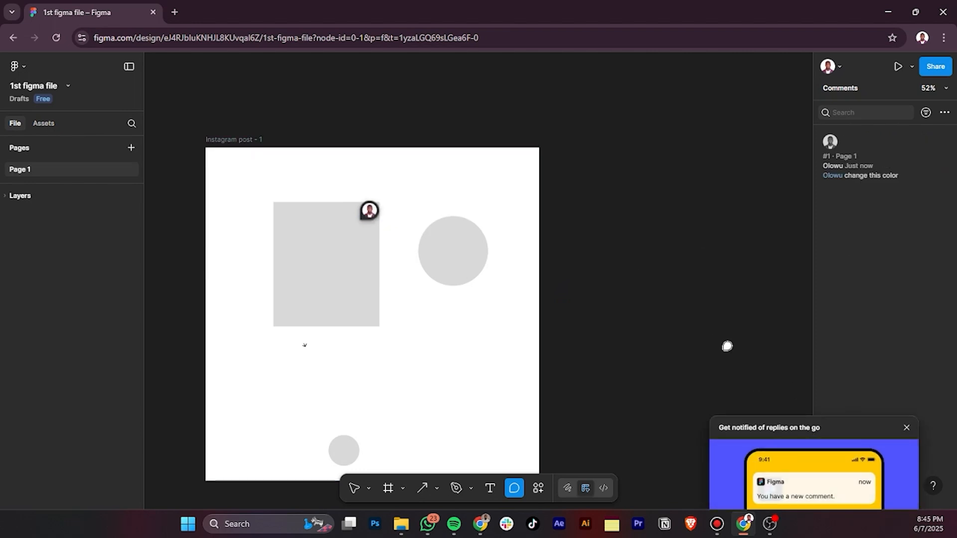
- Dismiss the reply notification promo, mark the rectangle's comment as resolved and leave comment mode
left_click(906, 425)
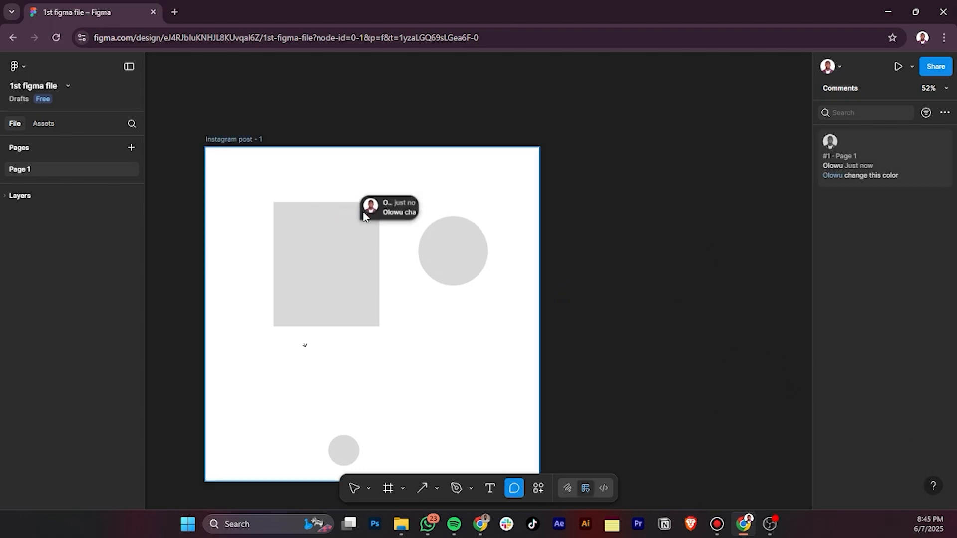
left_click(369, 210)
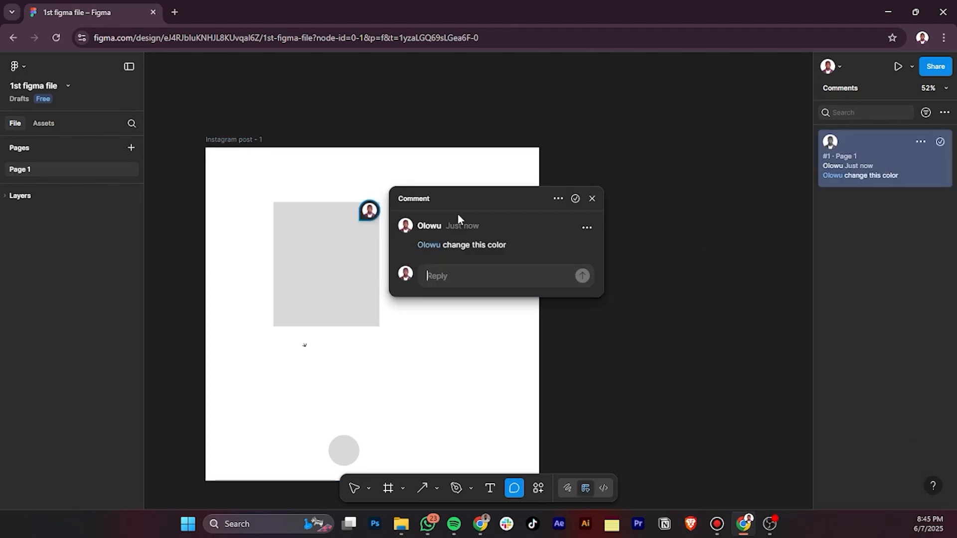
left_click(576, 198)
key("Escape")
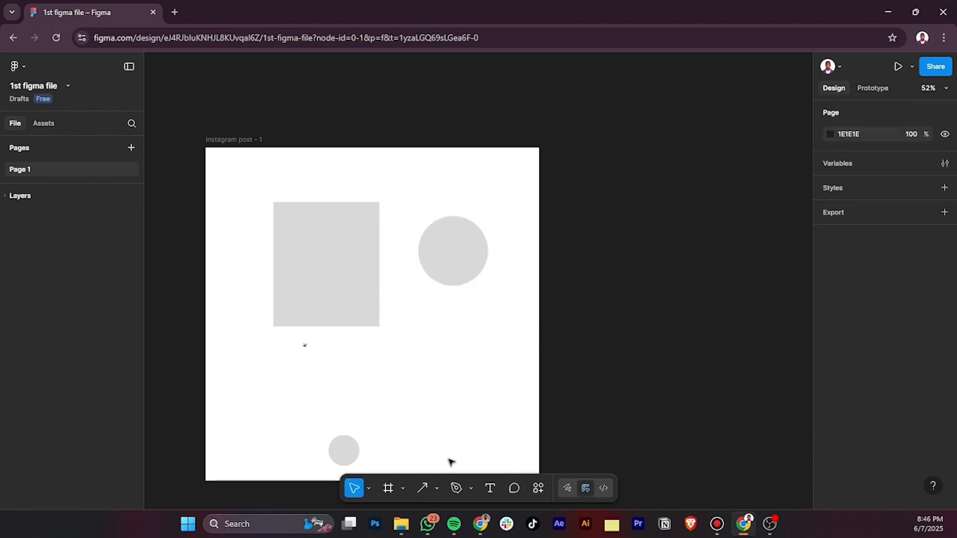
- Delete the tiny arrow below the grey rectangle in the Instagram post frame
scroll(429, 427, "down", 1)
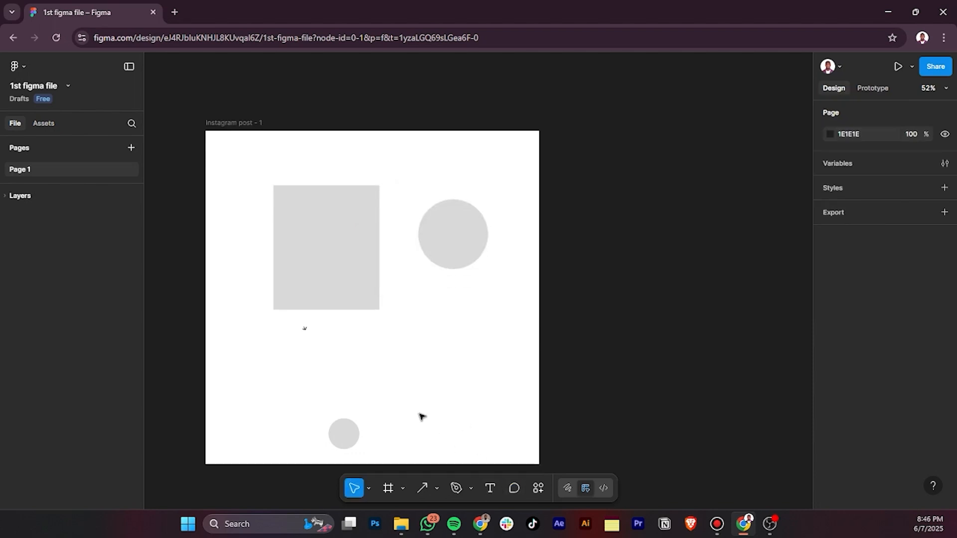
left_click(313, 284)
left_click(458, 230)
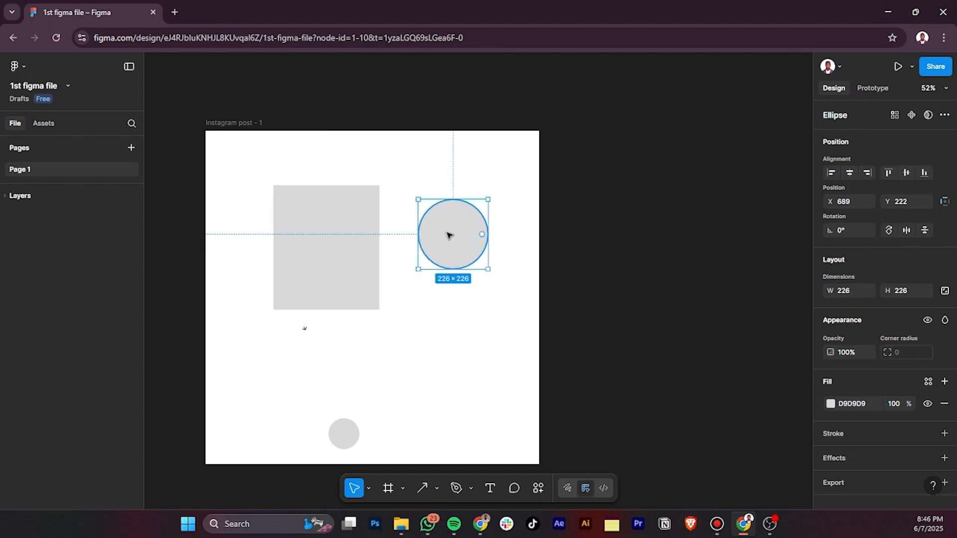
left_click(304, 330)
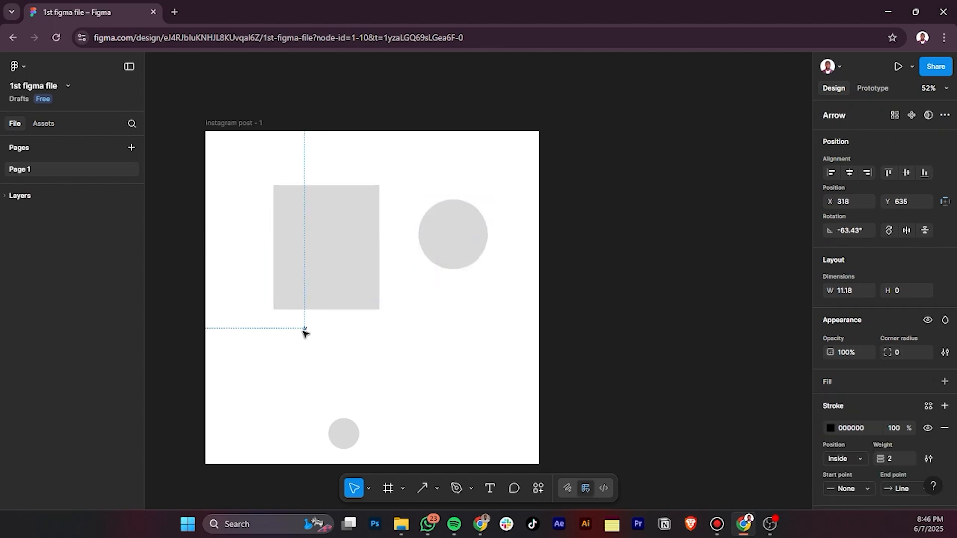
key("Delete")
- Add the text "Hello there" below the grey rectangle at about X 415, Y 719, correcting its spelling
key("t")
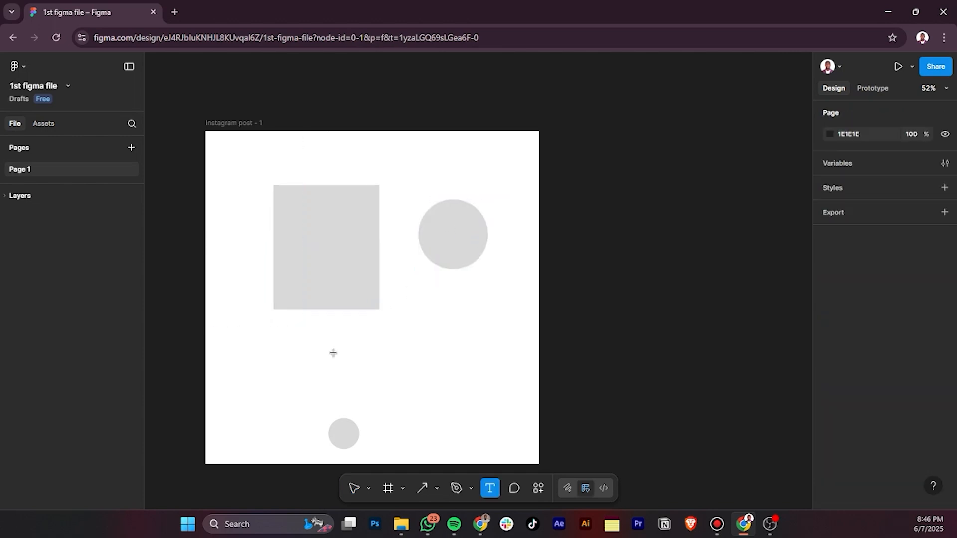
left_click(334, 353)
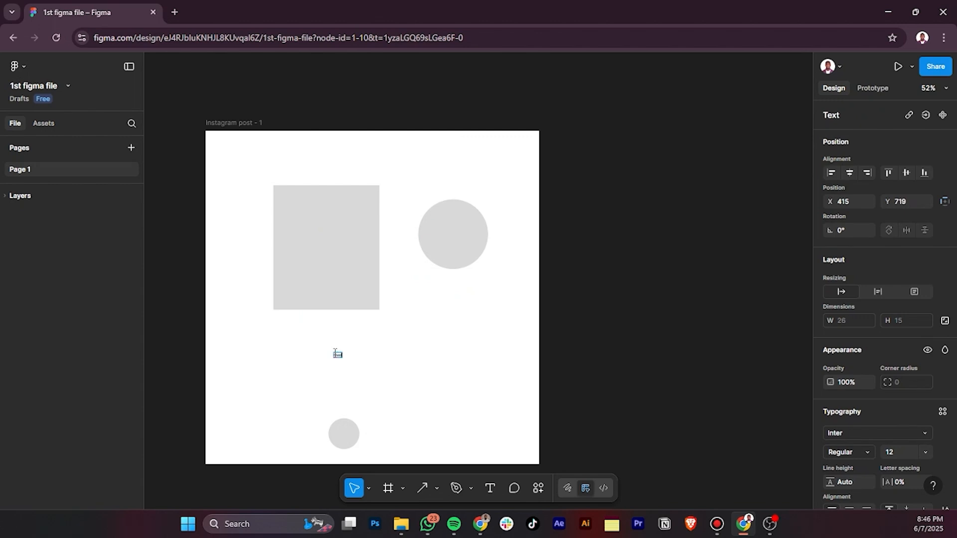
key("Escape")
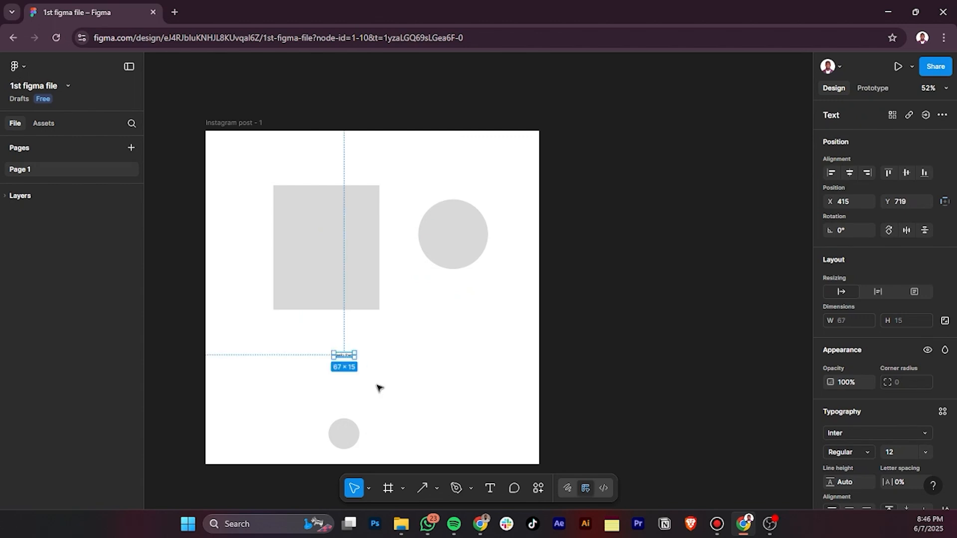
scroll(349, 369, "up", 6)
double_click(404, 327)
left_click(408, 327)
key("BackSpace")
type("llo there")
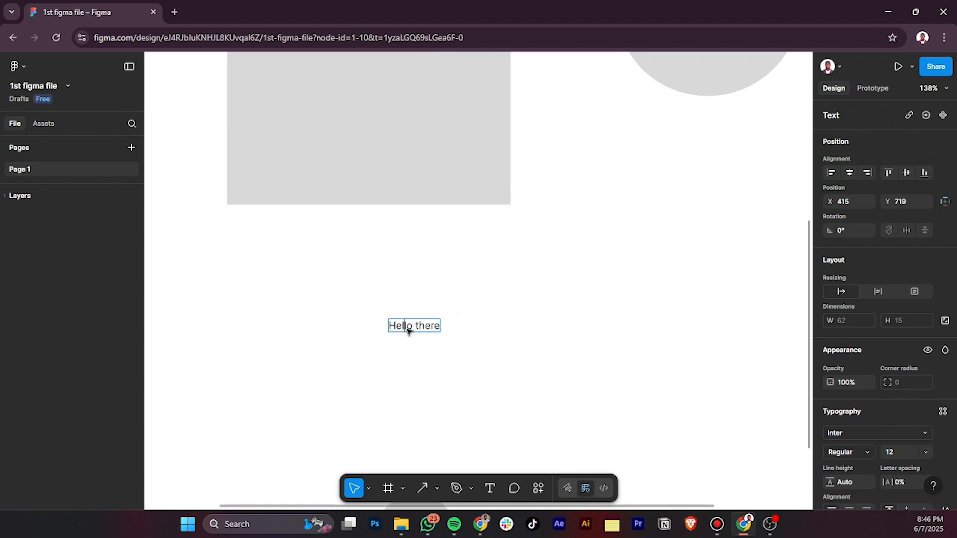
key("Escape")
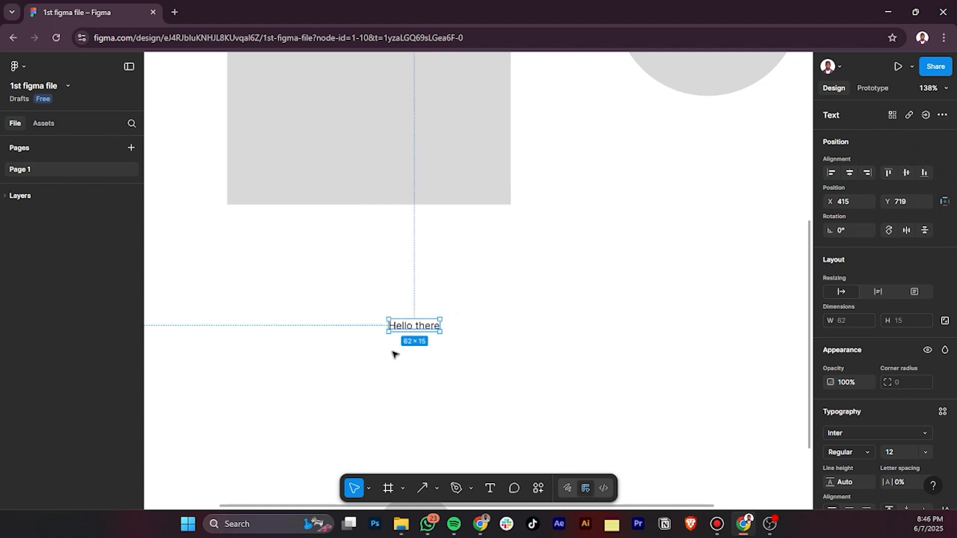
- Expand the layer list and examine which object each layer of the Instagram post frame stands for
left_click(43, 198)
left_click(70, 216)
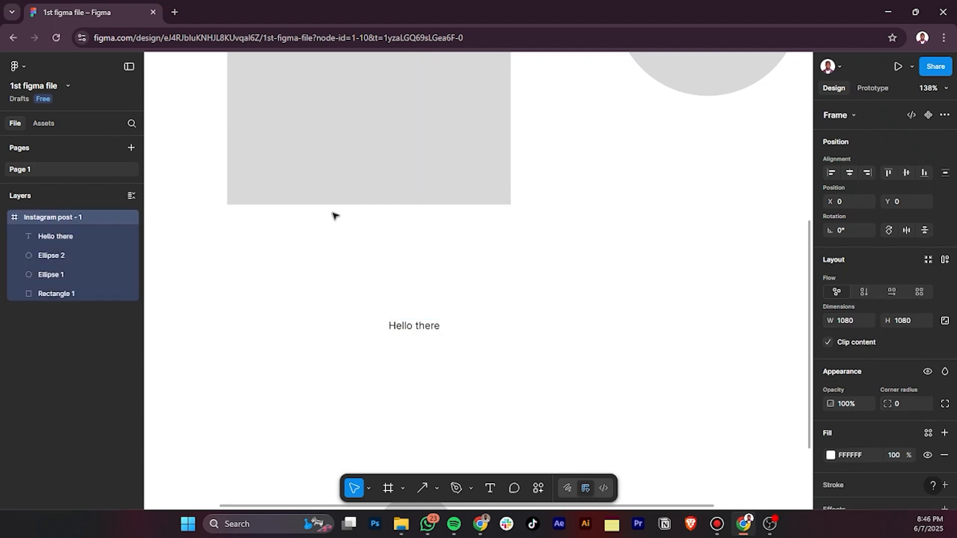
key("shift+1")
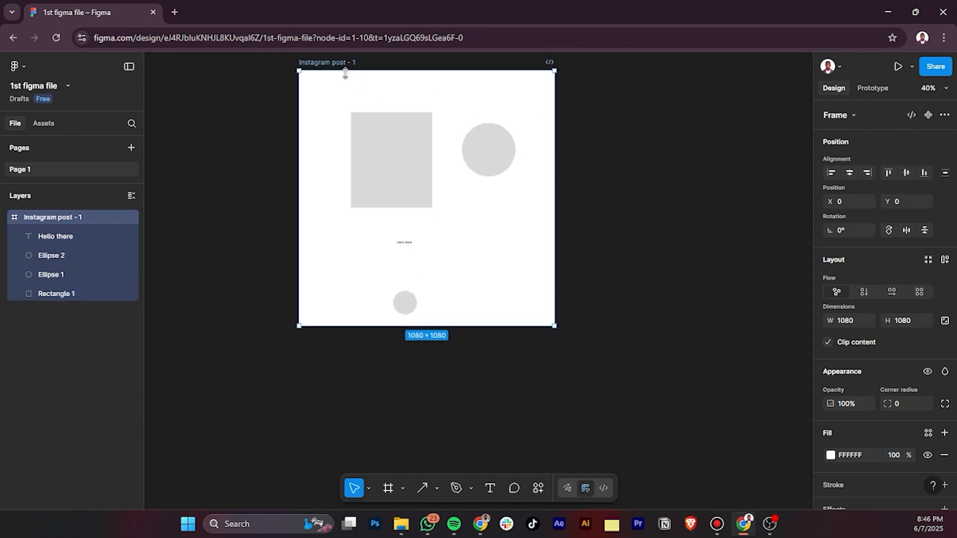
left_click(54, 235)
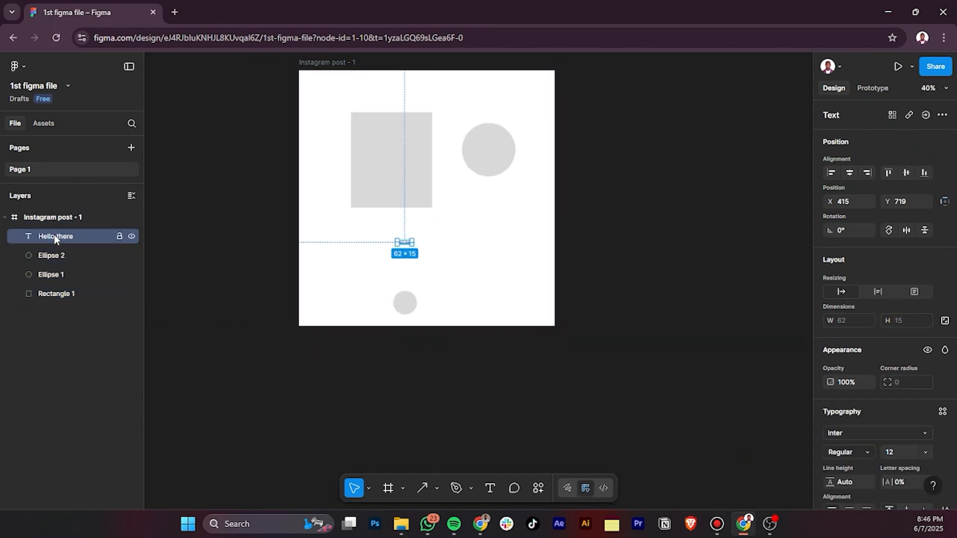
left_click(85, 252)
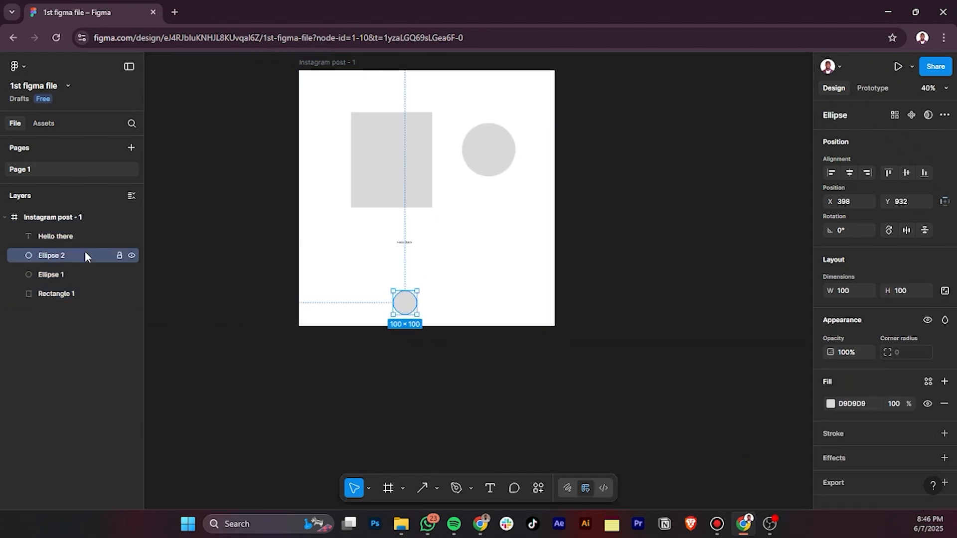
left_click(70, 275)
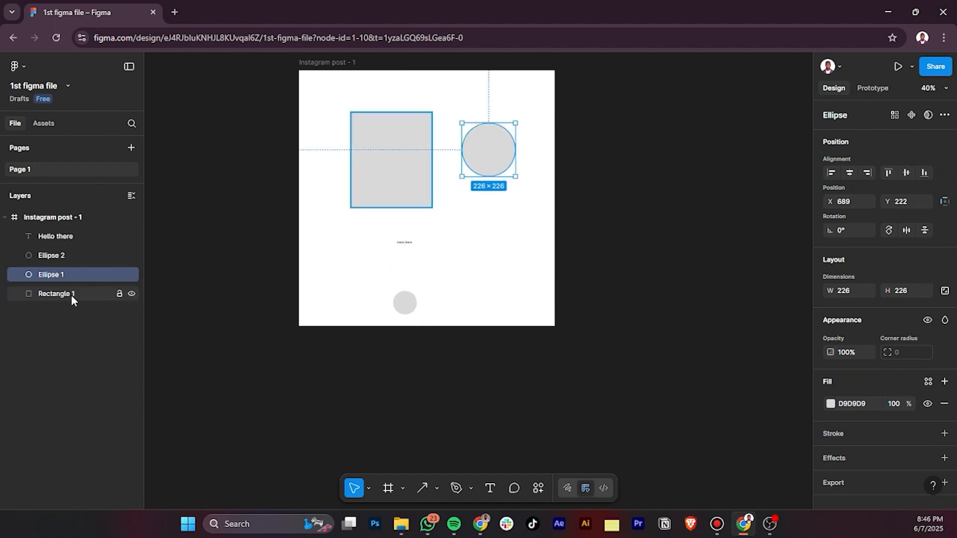
left_click(70, 293)
left_click(65, 222)
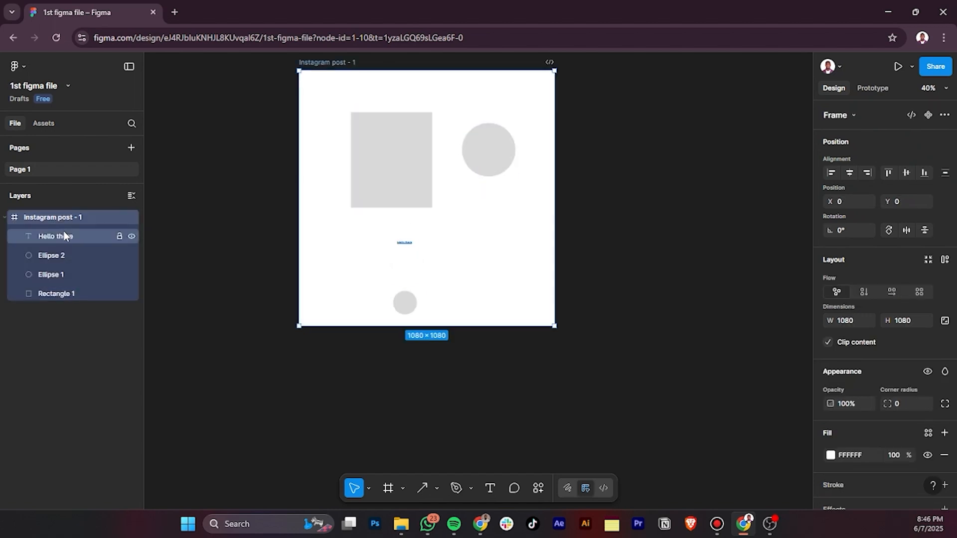
- Hide and show again the Hello there, Ellipse 2, Ellipse 1 and Rectangle 1 layers one by one
left_click(132, 236)
left_click(133, 236)
left_click(133, 255)
left_click(133, 255)
left_click(131, 275)
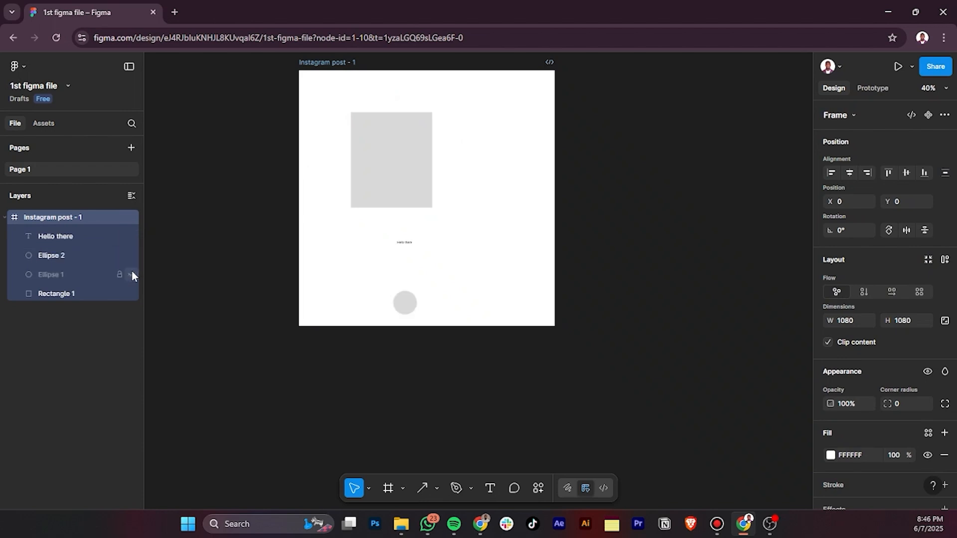
left_click(131, 274)
left_click(132, 294)
left_click(132, 293)
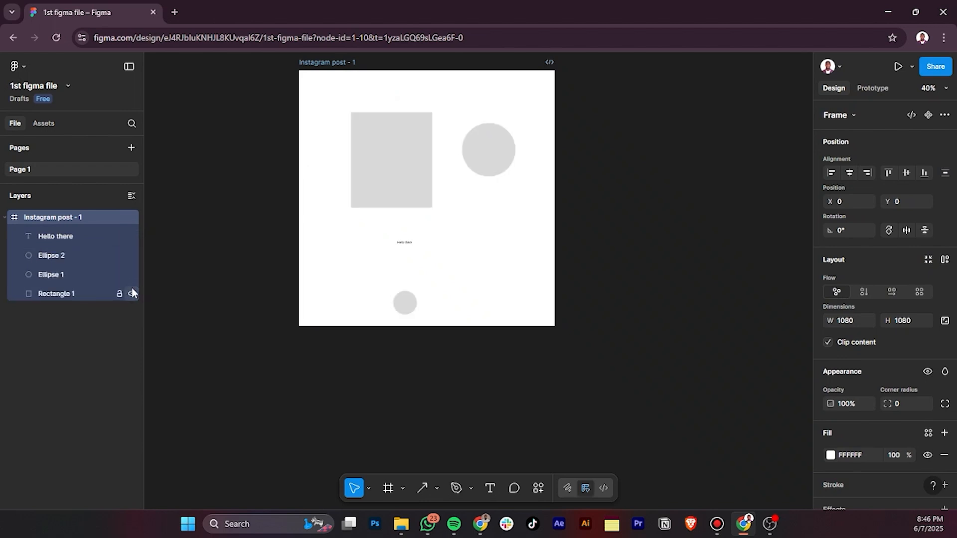
left_click(100, 281)
left_click(131, 275)
left_click(131, 274)
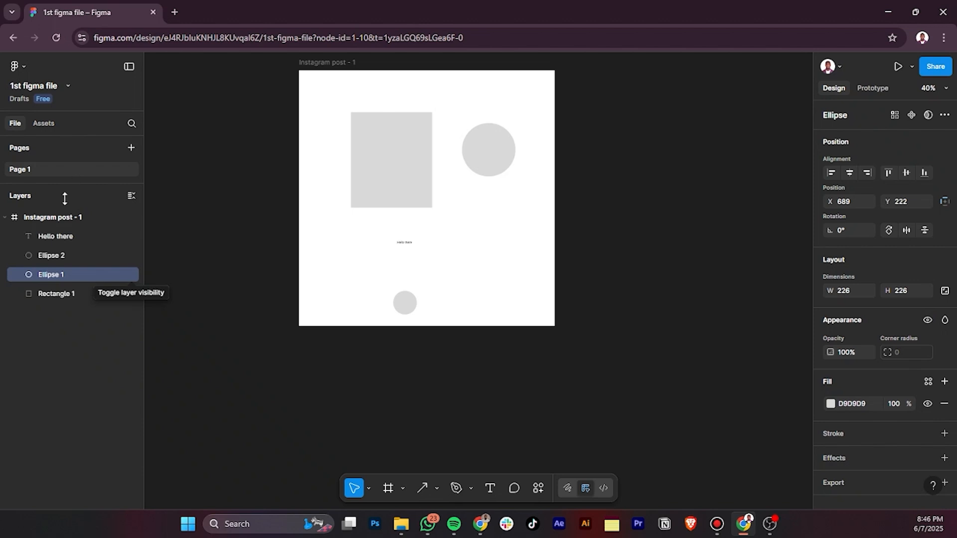
left_click(65, 218)
scroll(423, 229, "up", 1)
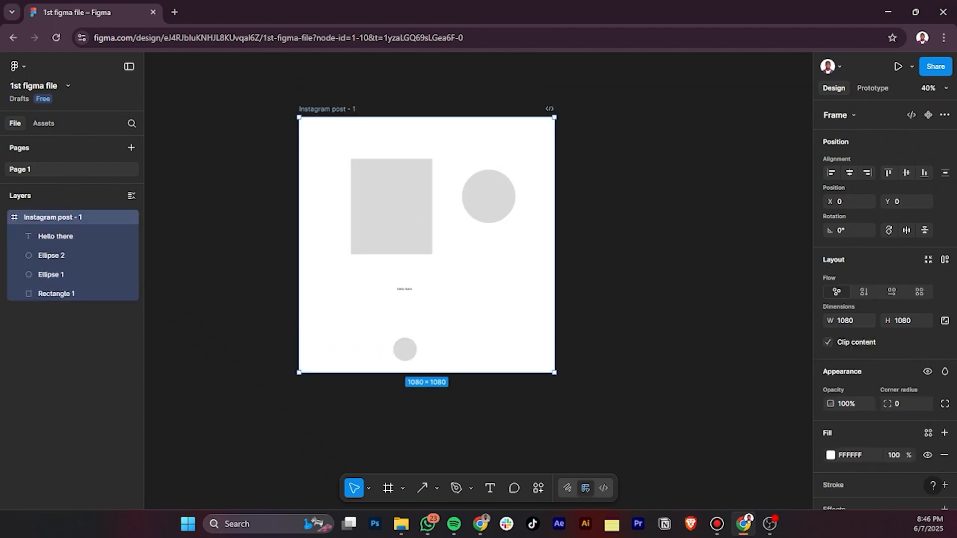
left_click(60, 342)
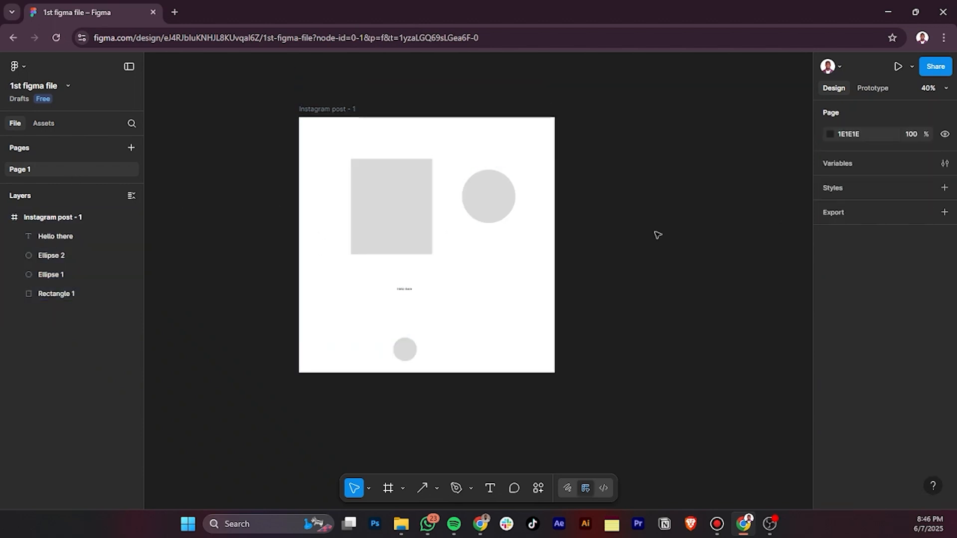
- Move the larger circle out of the Instagram post frame onto the canvas at about X 1296, Y 199
left_click(396, 185)
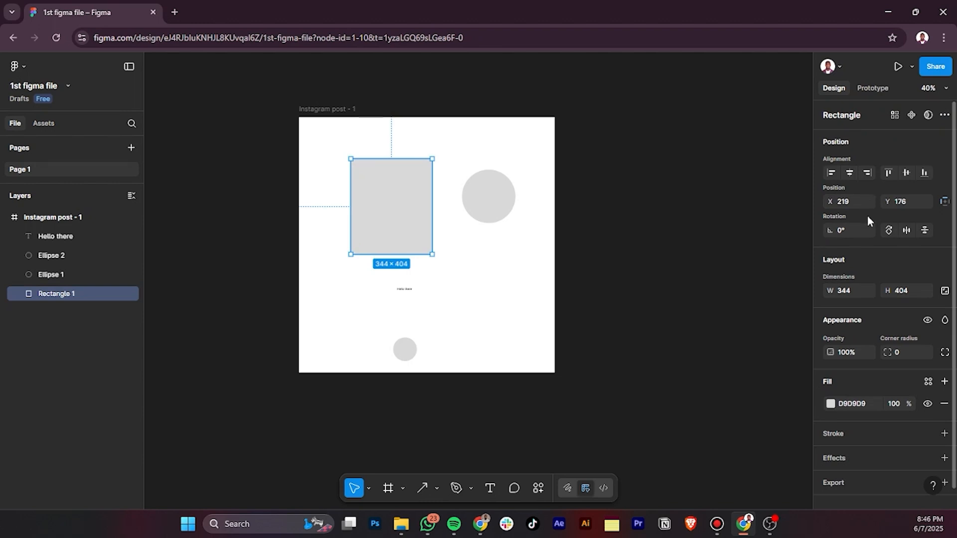
left_click_drag(513, 203, 653, 194)
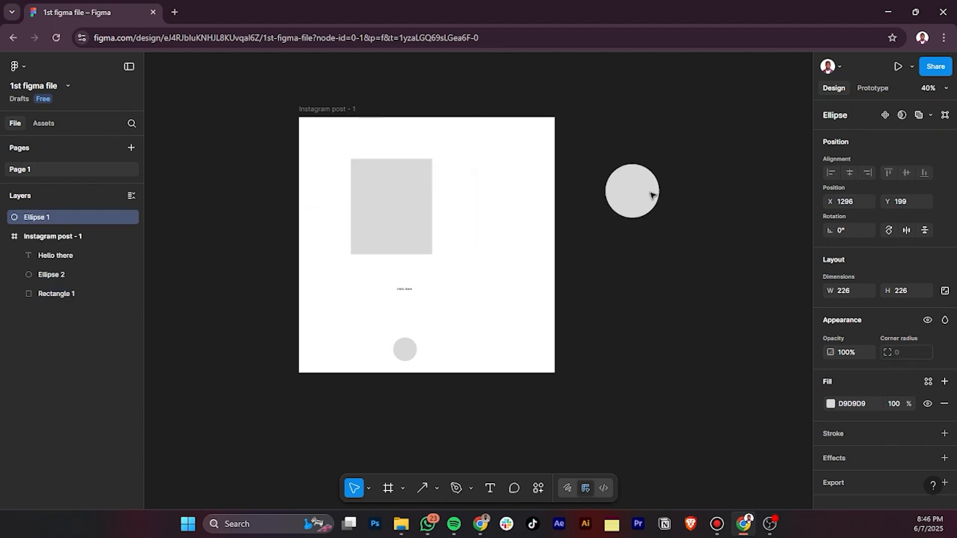
left_click(409, 290)
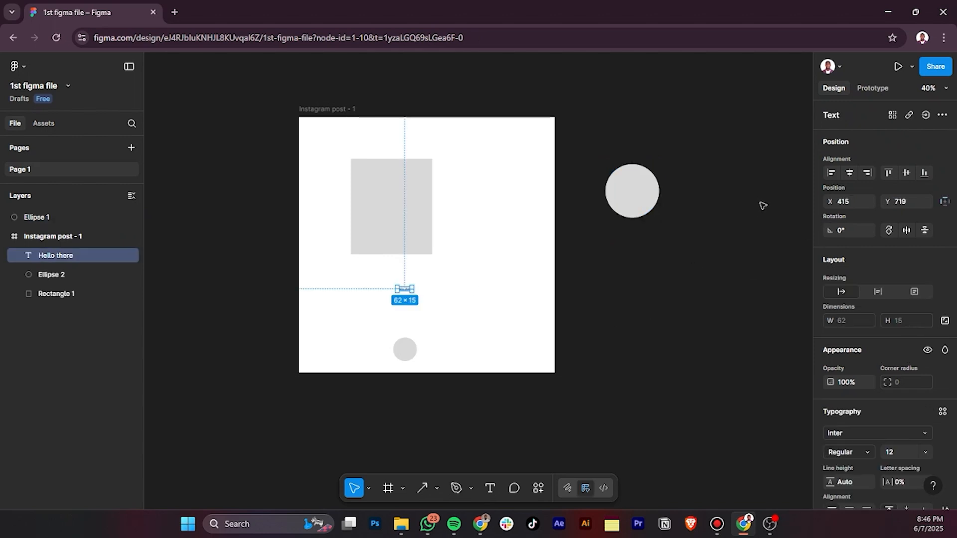
left_click(674, 283)
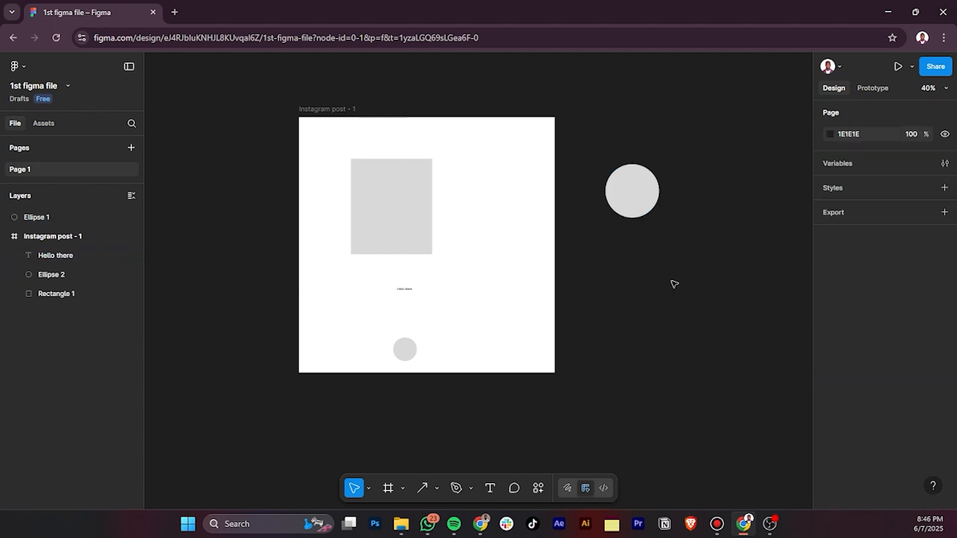
- Align the grey rectangle to the frame's left edge, and finally centre it horizontally in the frame
left_click(416, 186)
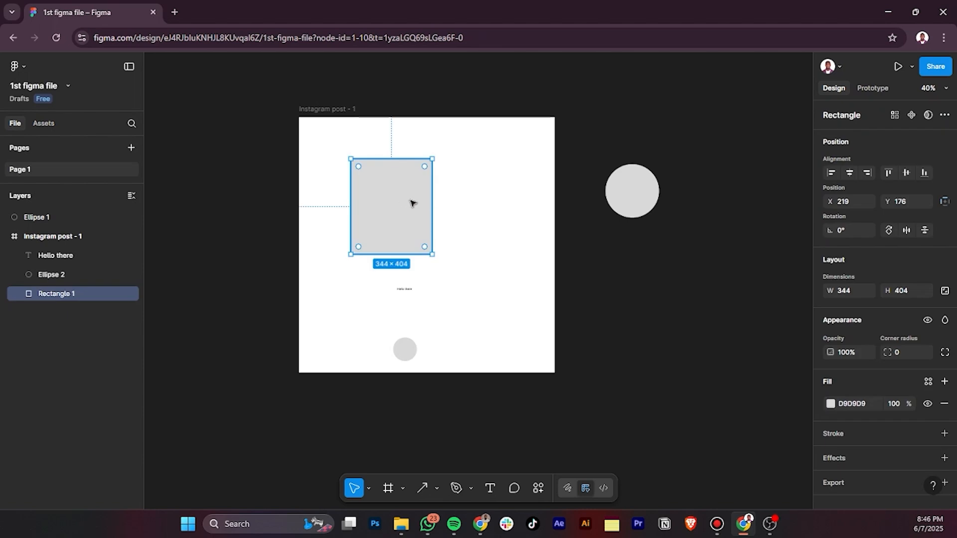
left_click(827, 173)
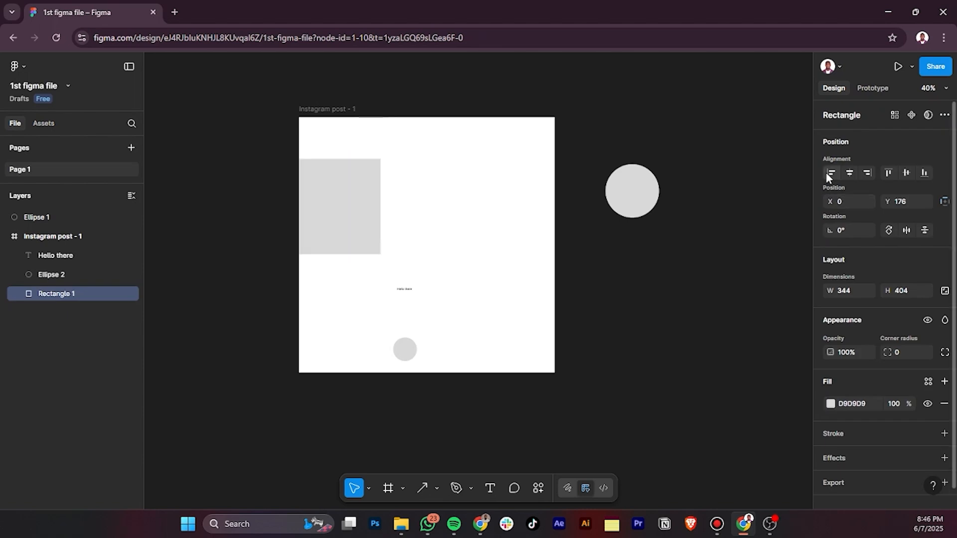
left_click(847, 173)
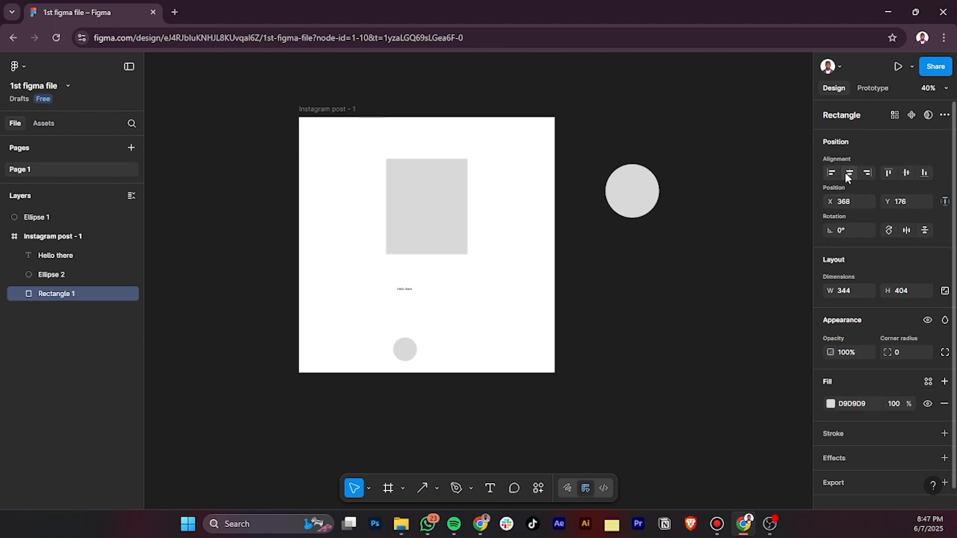
- Align the rectangle to the frame's right edge, try its vertical alignments, and finish with it aligned to the top edge
left_click(867, 173)
left_click(889, 173)
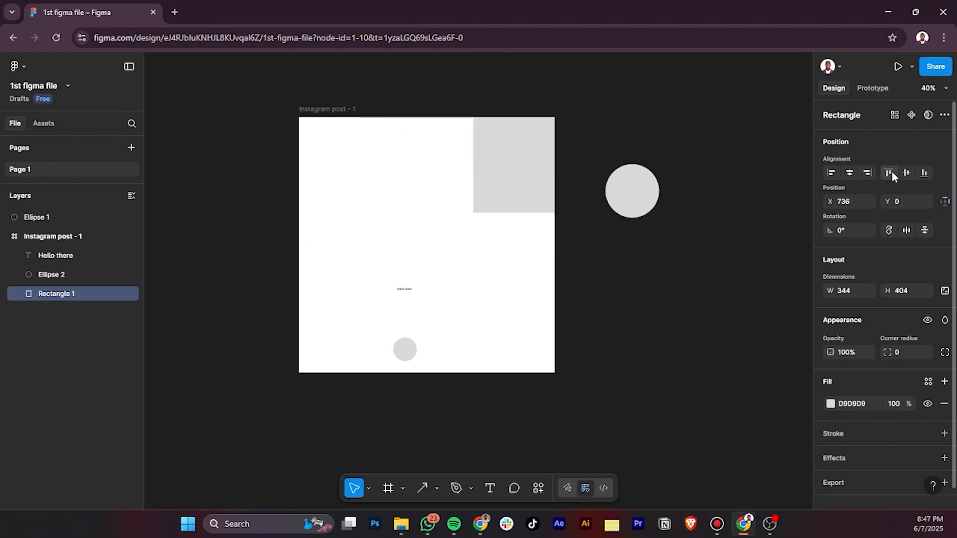
left_click(907, 173)
left_click(927, 173)
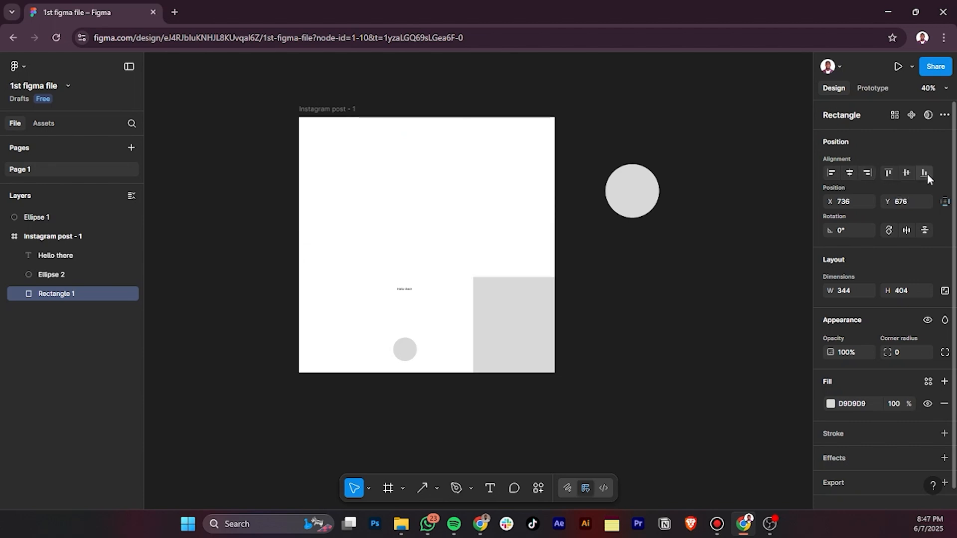
left_click(906, 173)
left_click(889, 173)
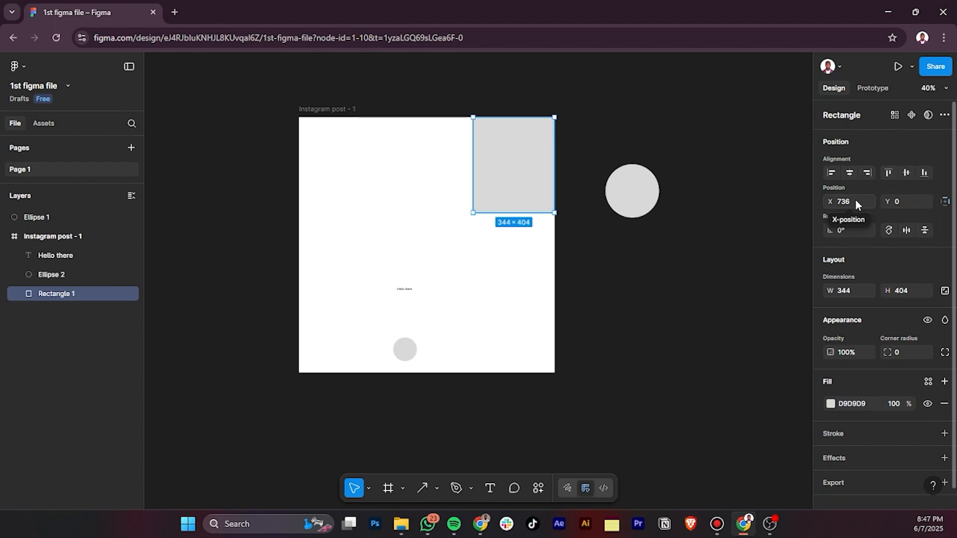
- Set the rectangle's position to X 0 and Y 1080, and move it back into the frame at about X 415, Y 167
left_click(856, 199)
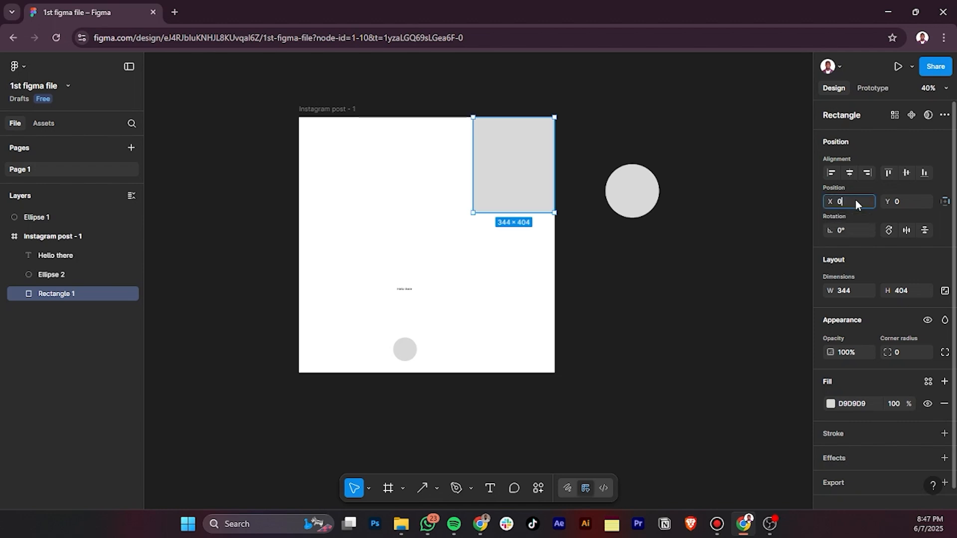
key("Return")
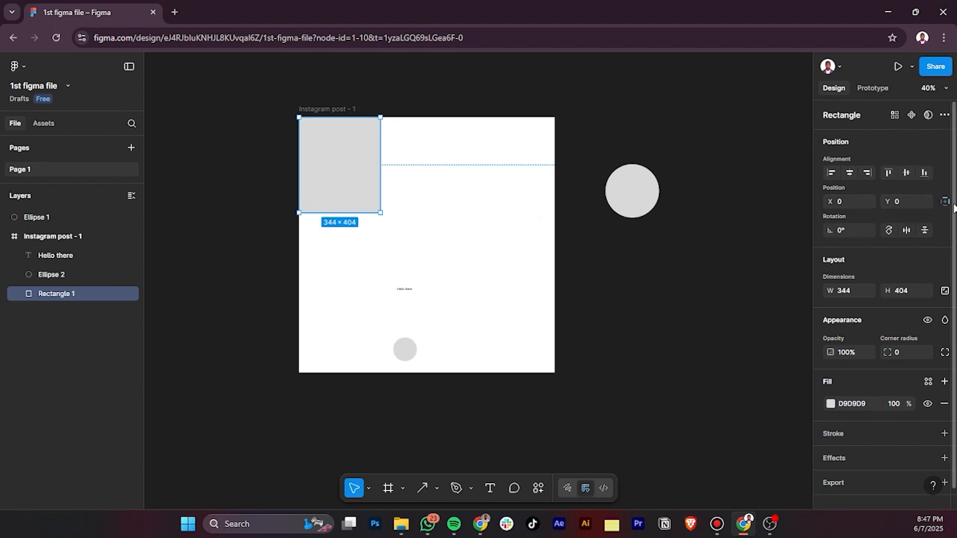
type("1080")
key("Return")
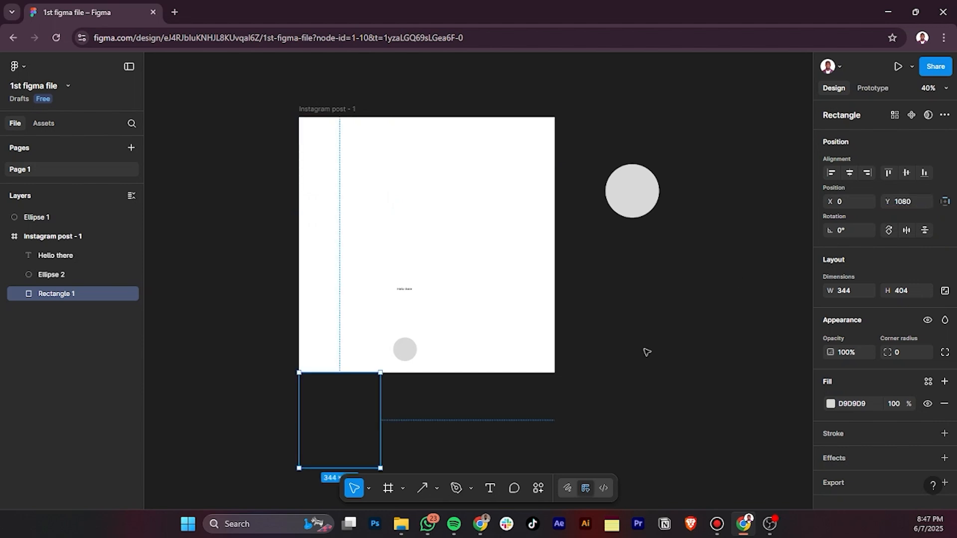
left_click_drag(321, 399, 418, 189)
- Rotate the rectangle to 90° and flip it horizontally
left_click(852, 233)
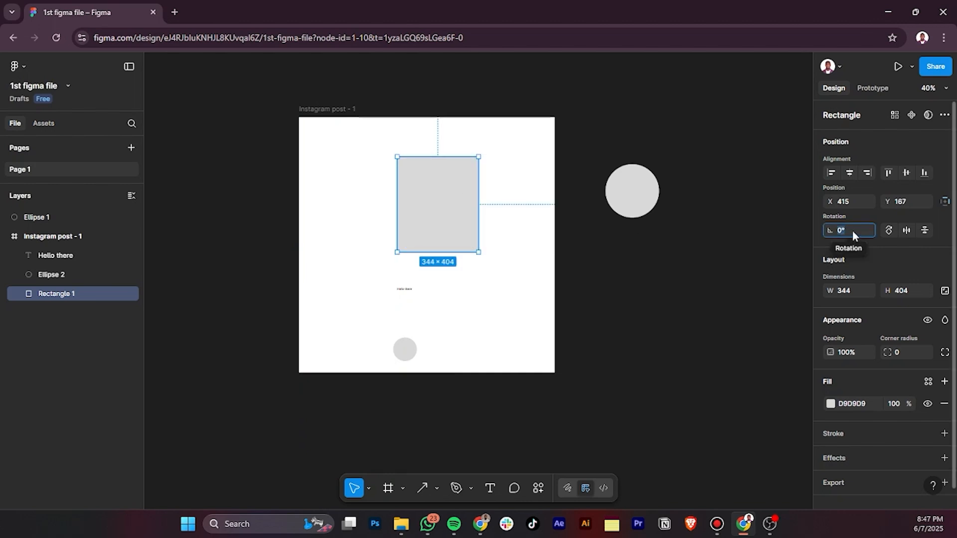
key("Return")
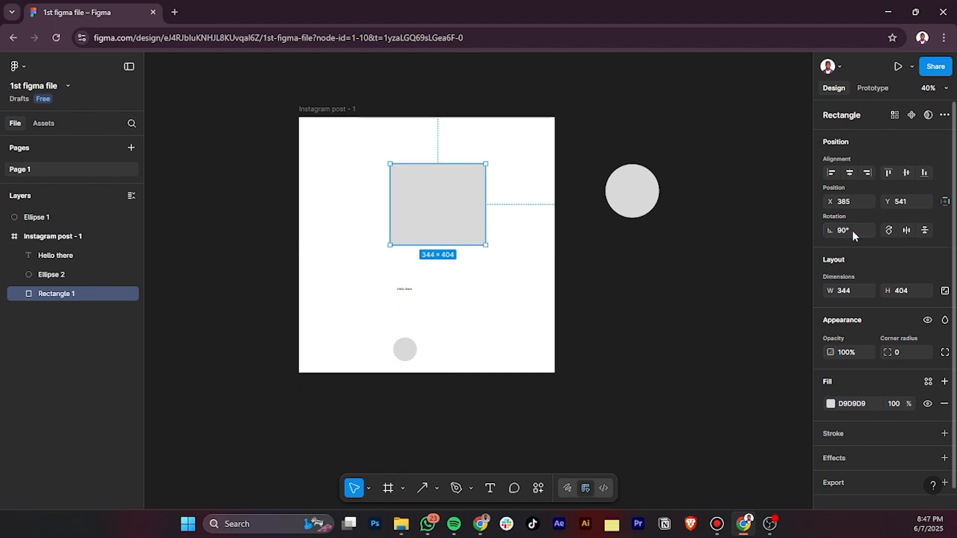
left_click(908, 232)
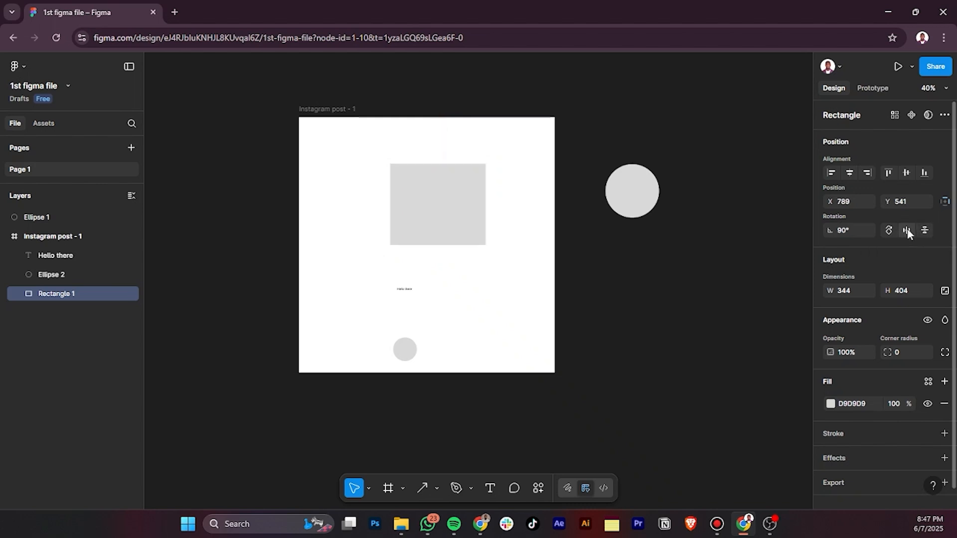
- Resize and rotate the rectangle freehand to about 344 × 354 at 81.8°, and flip it back and forth horizontally and vertically
mouse_move(487, 163)
left_mouse_down()
mouse_move(500, 188)
mouse_move(517, 165)
mouse_move(453, 224)
mouse_move(438, 169)
mouse_move(512, 156)
mouse_move(487, 193)
mouse_move(483, 160)
left_mouse_up()
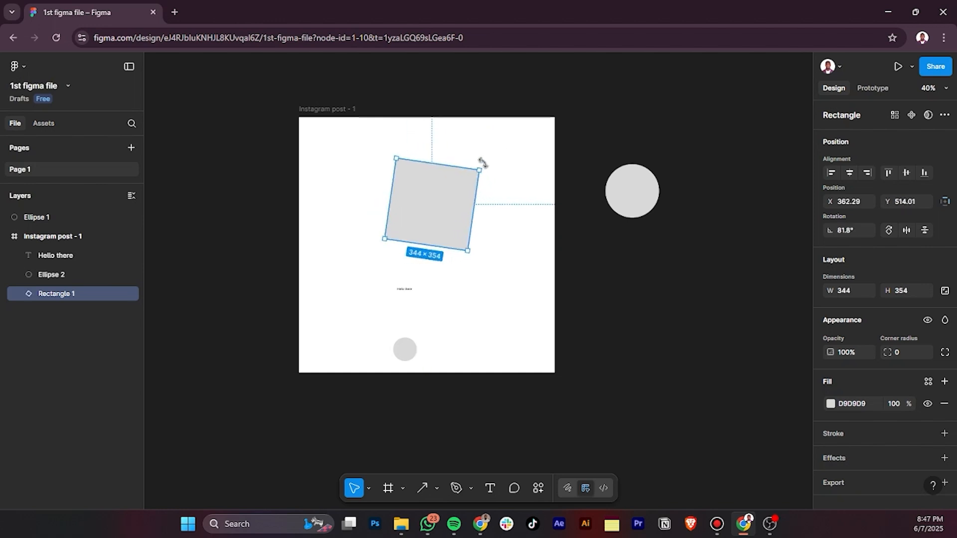
left_click(906, 231)
left_click(907, 230)
left_click(906, 230)
left_click(907, 231)
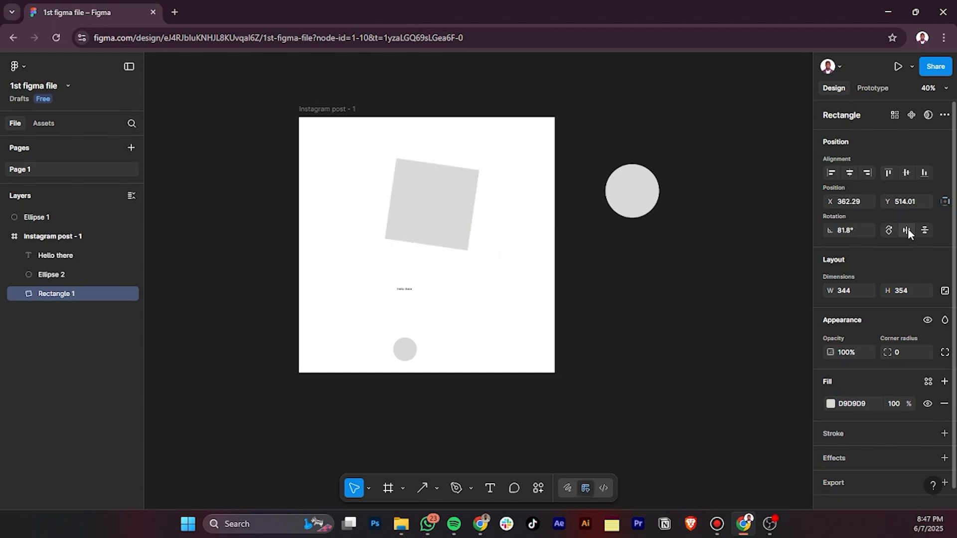
left_click(924, 231)
left_click(924, 231)
- Set the rectangle's rotation to 0°
left_click(846, 291)
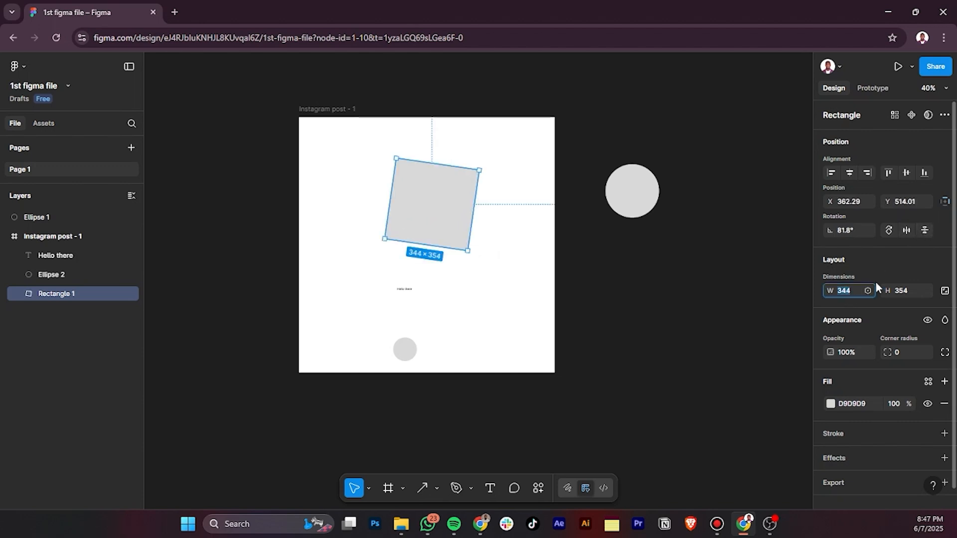
left_click(851, 231)
key("Return")
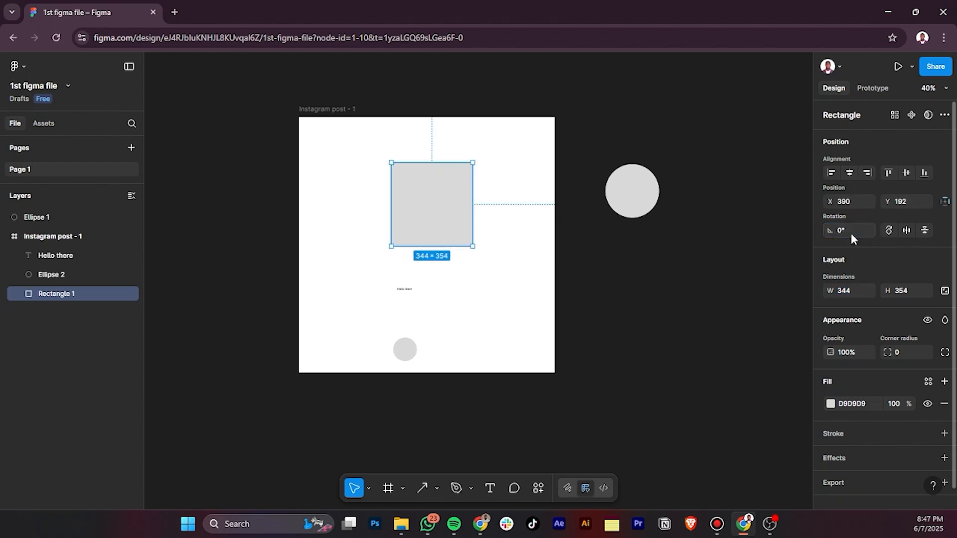
- Set the rectangle's width to 700 and move it inside the frame to about X 261, Y 186
left_click(848, 294)
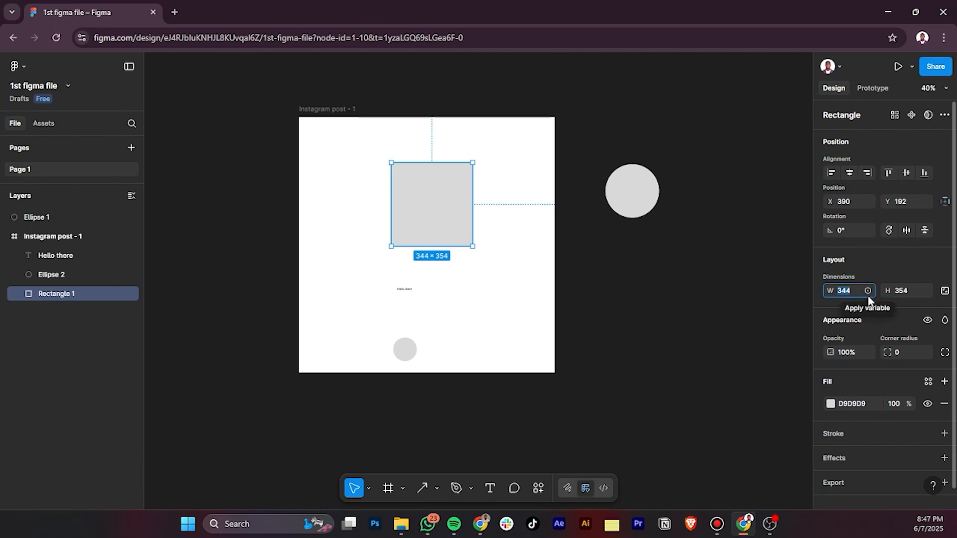
type("700")
key("Return")
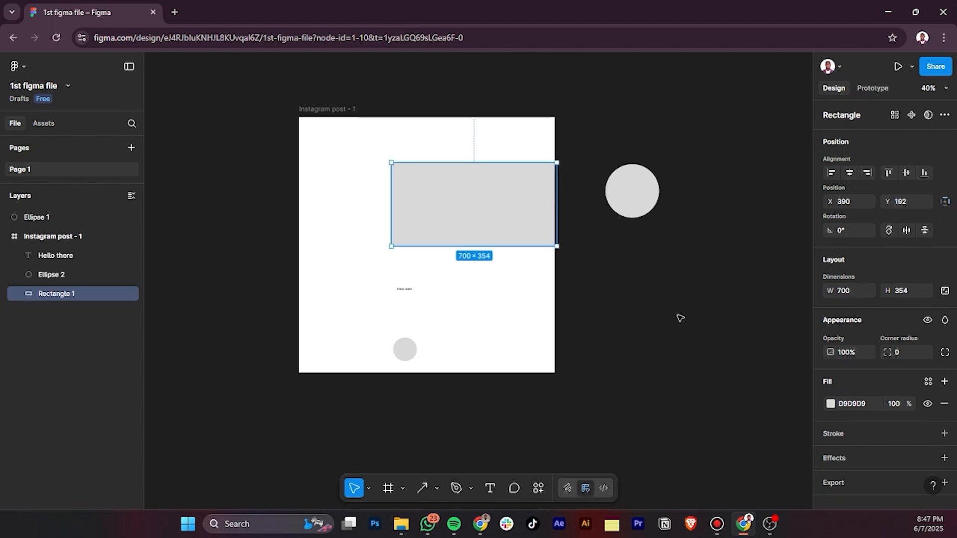
left_click_drag(524, 208, 493, 206)
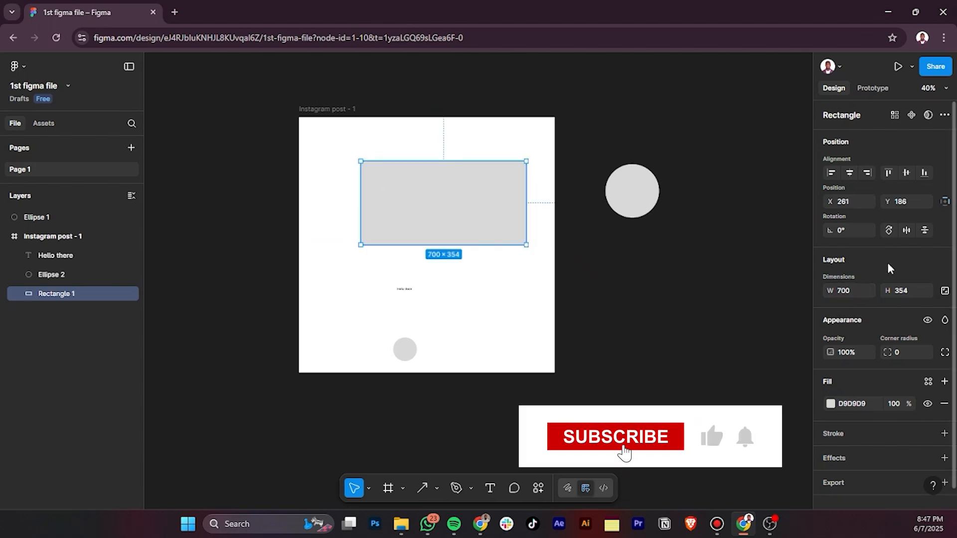
- Set the rectangle's height to 1000 and move it up within the frame to about X 215, Y 40
left_click(908, 290)
type("100")
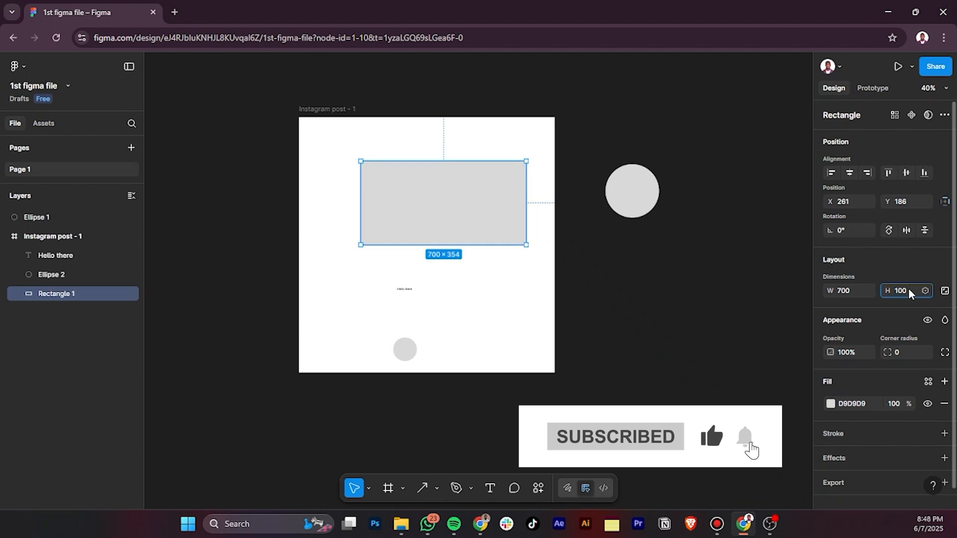
type("0")
key("Return")
left_click_drag(385, 266, 374, 232)
- Resize the rectangle freehand by its bottom, top and left edges to about 665 × 253
left_click_drag(441, 364, 450, 230)
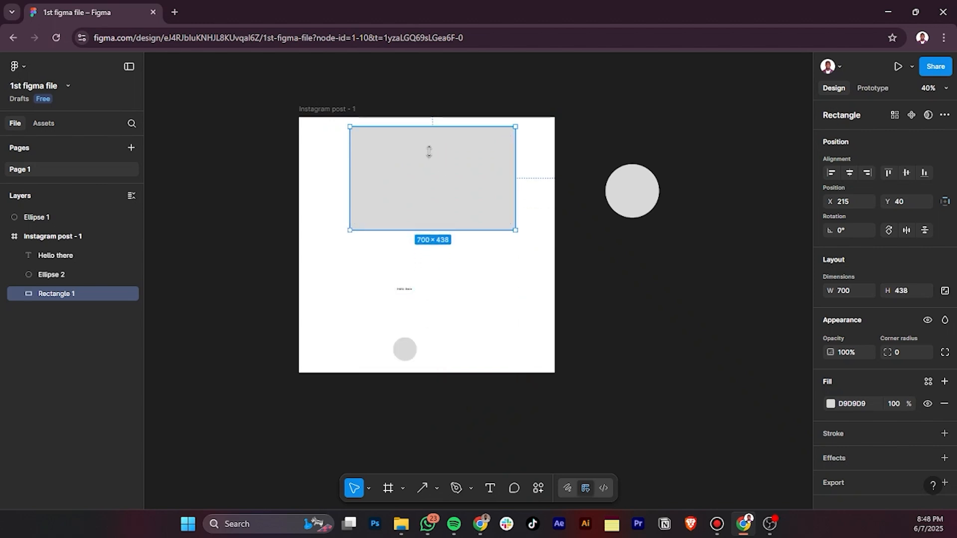
left_click_drag(432, 127, 432, 170)
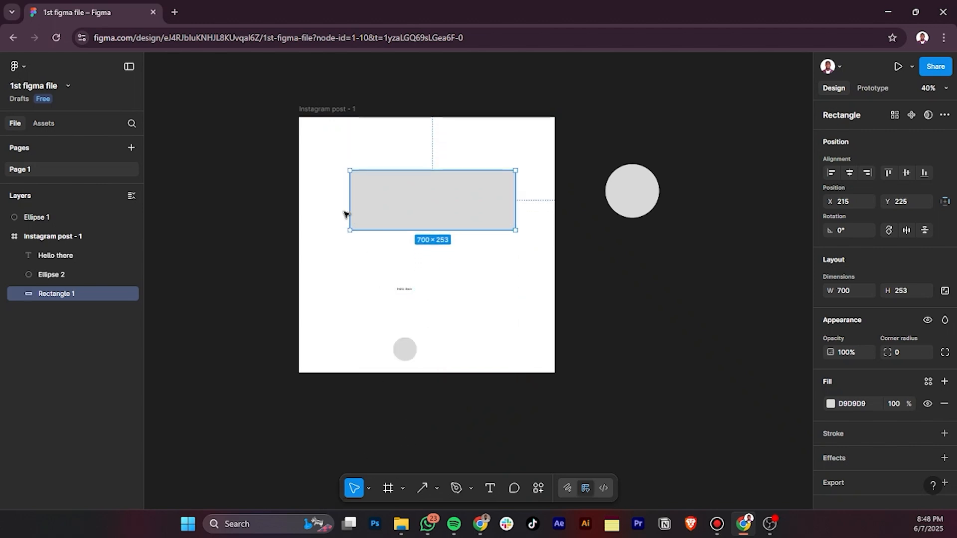
mouse_move(348, 214)
left_mouse_down()
mouse_move(489, 213)
mouse_move(324, 214)
mouse_move(358, 214)
left_mouse_up()
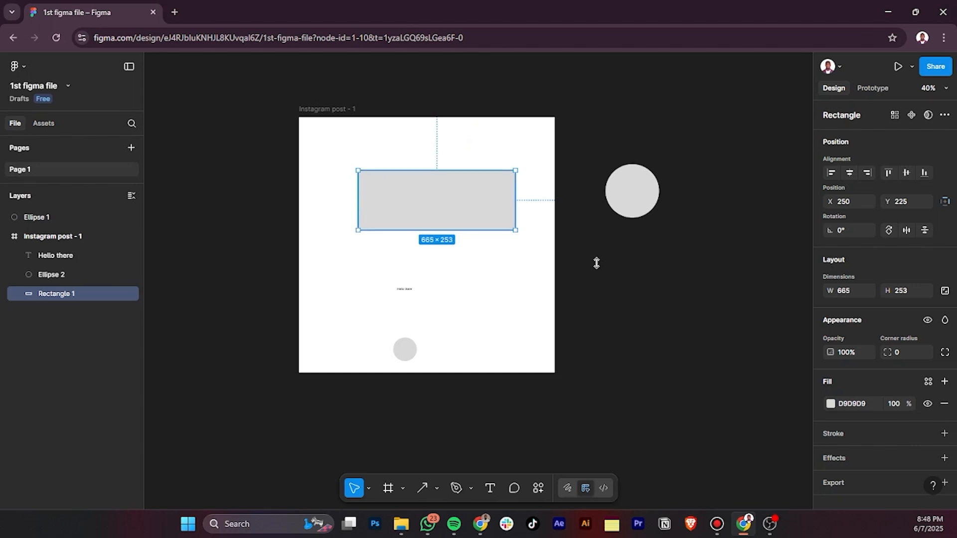
- Resize the rectangle with its aspect ratio locked to about 586 × 223, and move it to about X 247, Y 317
left_click(946, 291)
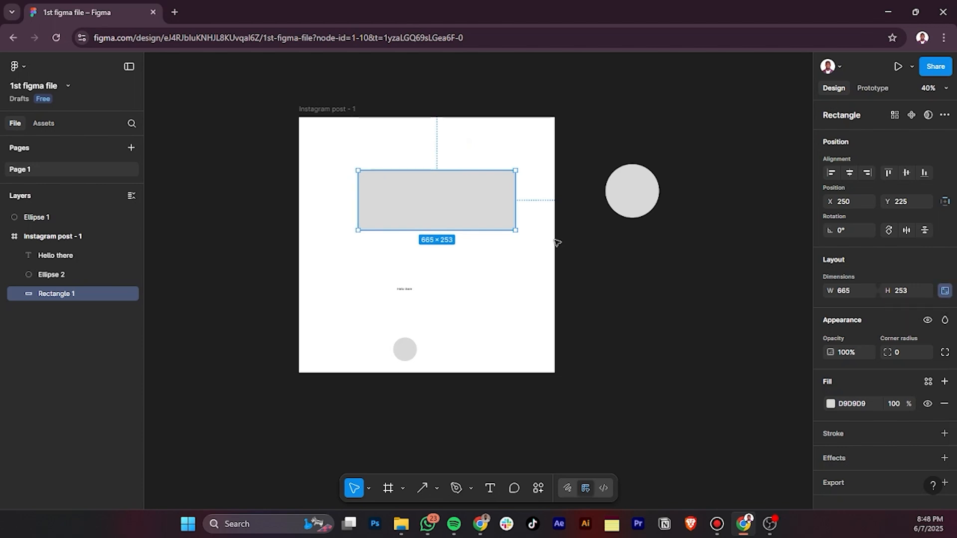
mouse_move(516, 231)
left_mouse_down()
mouse_move(568, 277)
mouse_move(504, 265)
mouse_move(393, 213)
mouse_move(472, 282)
mouse_move(372, 214)
mouse_move(574, 254)
mouse_move(447, 224)
mouse_move(520, 230)
left_mouse_up()
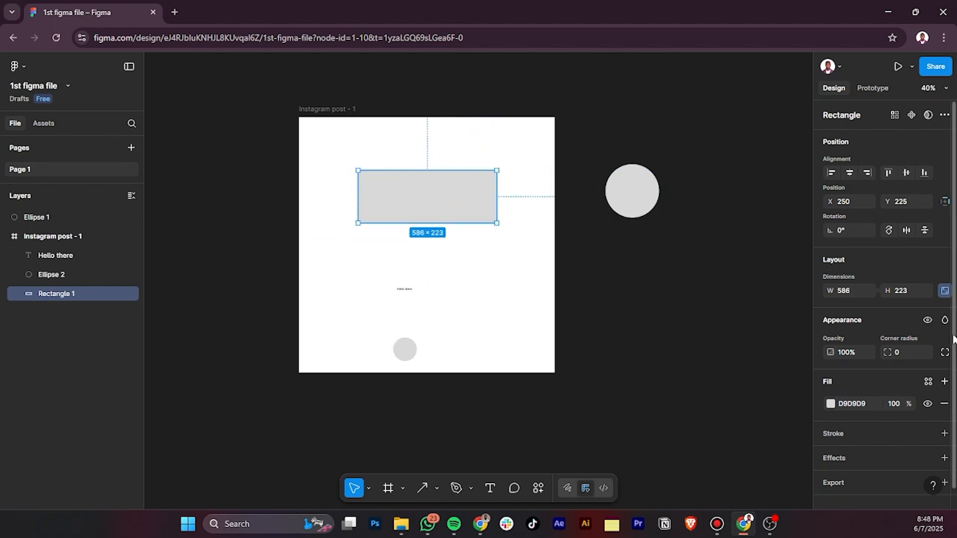
left_click_drag(435, 206, 434, 229)
- Enlarge the bounding box of the Hello there text with the Move tool to about 97 × 72
left_click(370, 488)
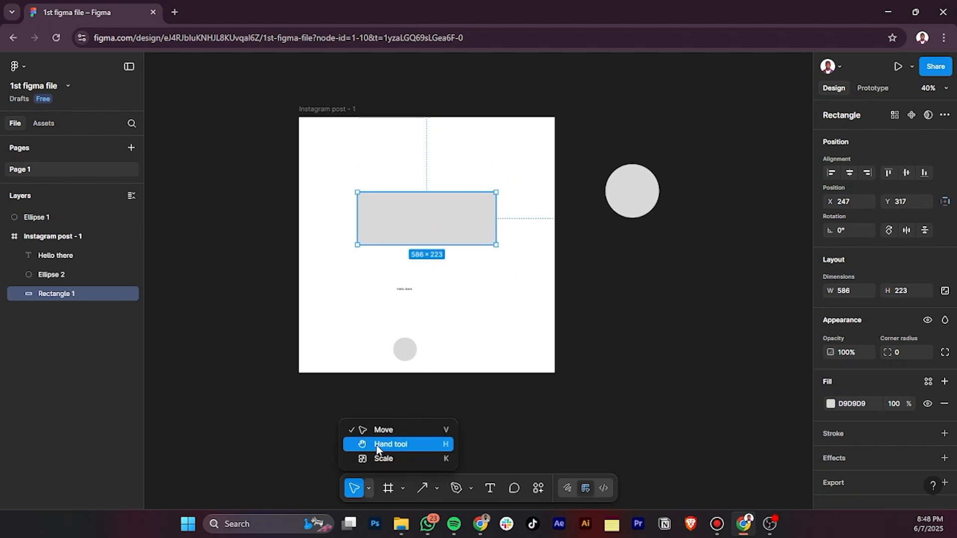
left_click(481, 314)
left_click(405, 290)
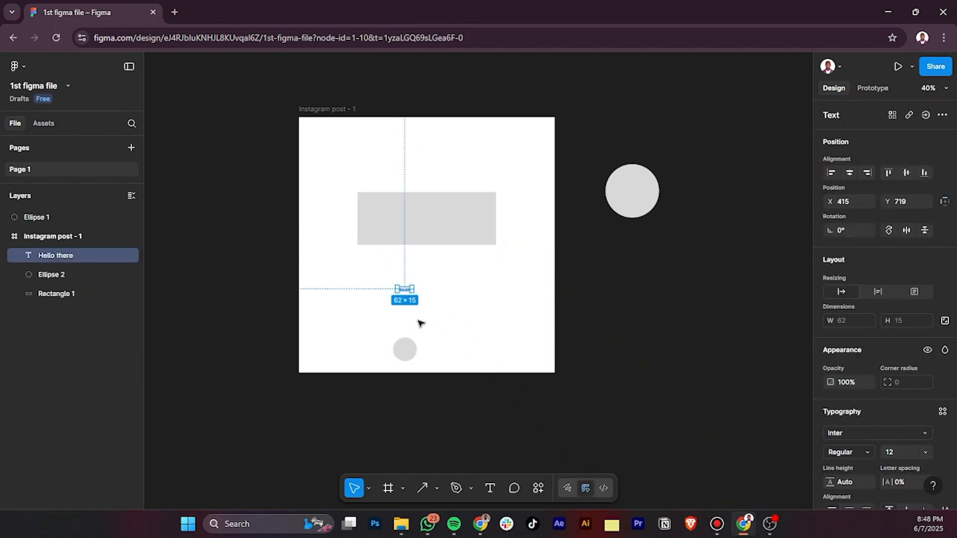
scroll(419, 298, "up", 5)
scroll(418, 298, "up", 2)
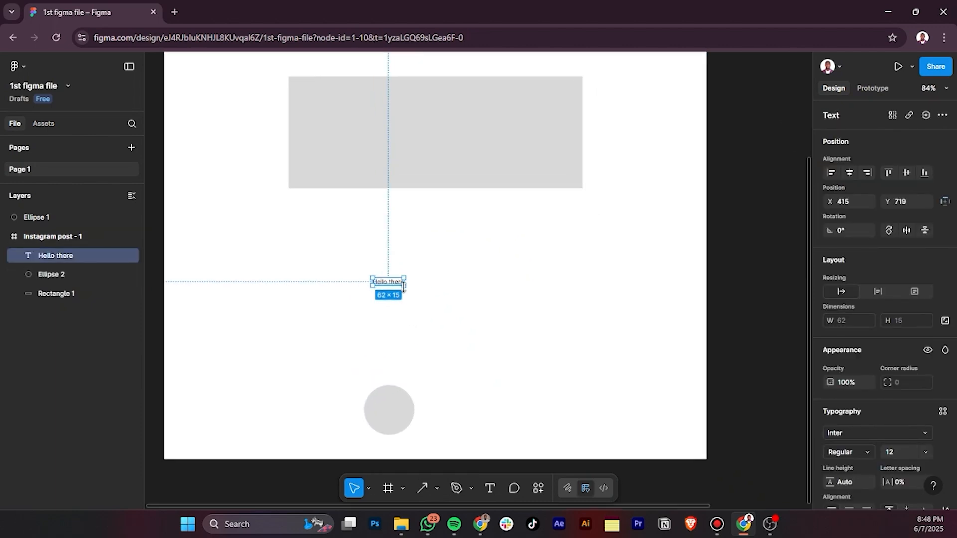
scroll(405, 285, "up", 5)
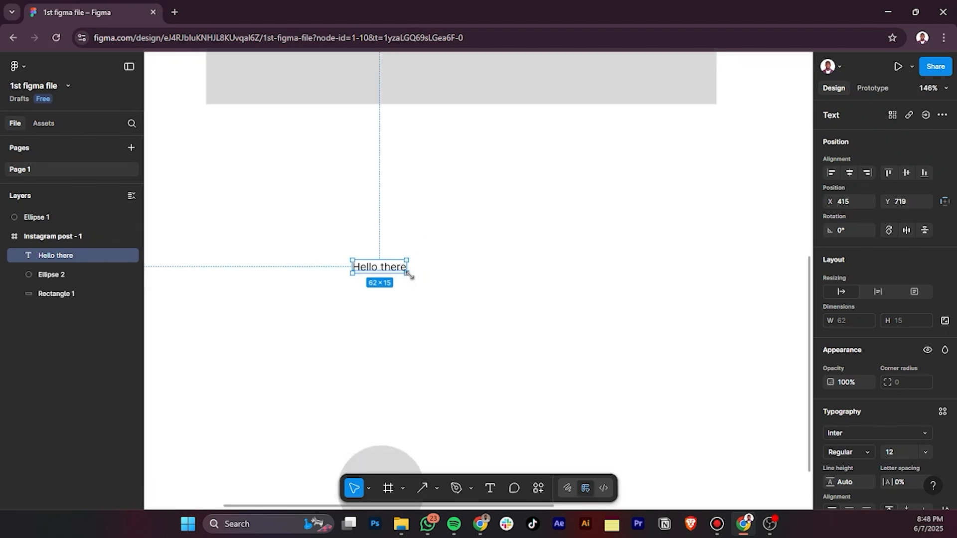
scroll(408, 274, "up", 5)
left_click_drag(408, 270, 474, 379)
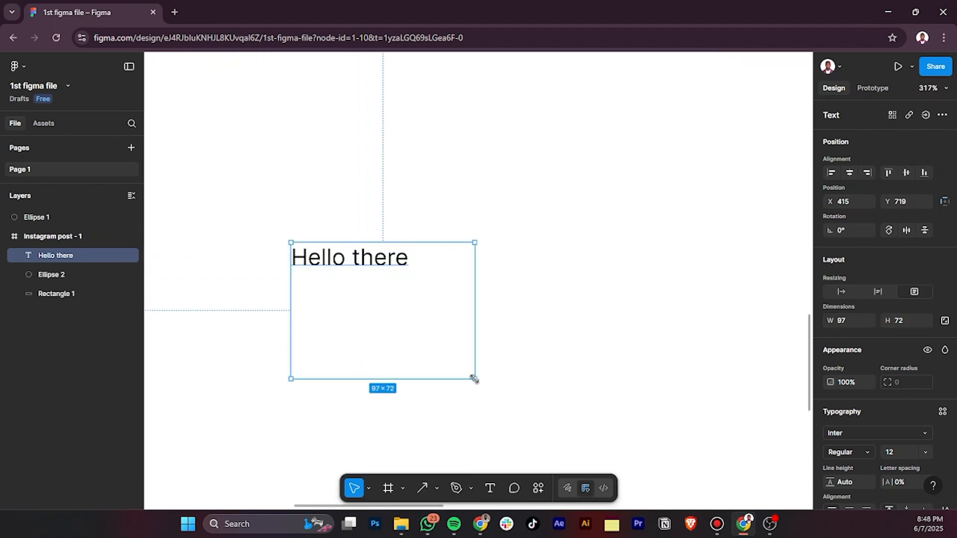
- Stretch the Hello there text box wider, and shrink it around the text to about 65 × 15
scroll(474, 378, "down", 2)
scroll(482, 350, "down", 3)
scroll(480, 349, "down", 5)
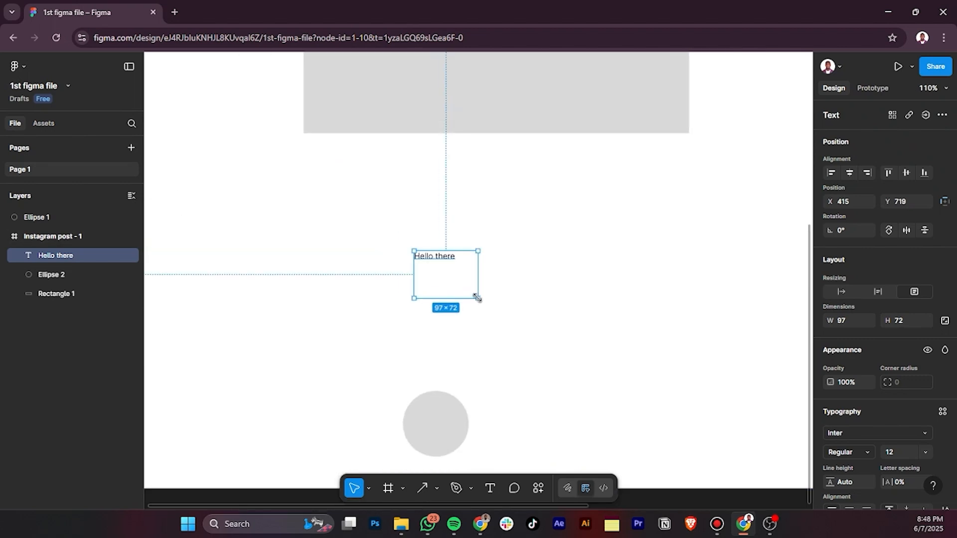
left_click_drag(477, 297, 678, 357)
left_click_drag(700, 302, 388, 259)
left_click(418, 273)
left_click(371, 257)
- Enlarge the Hello there text with the Scale tool to about 394 × 91
left_click(372, 482)
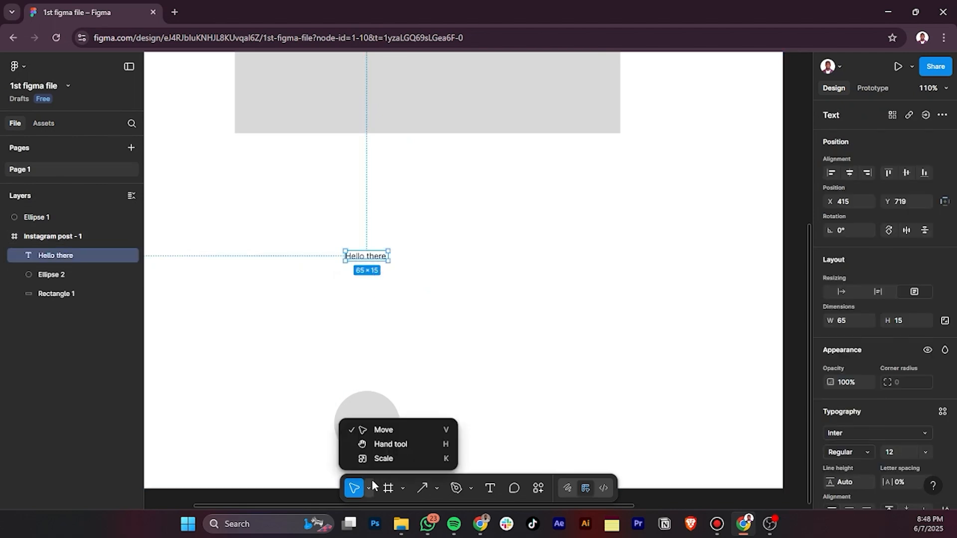
left_click(439, 466)
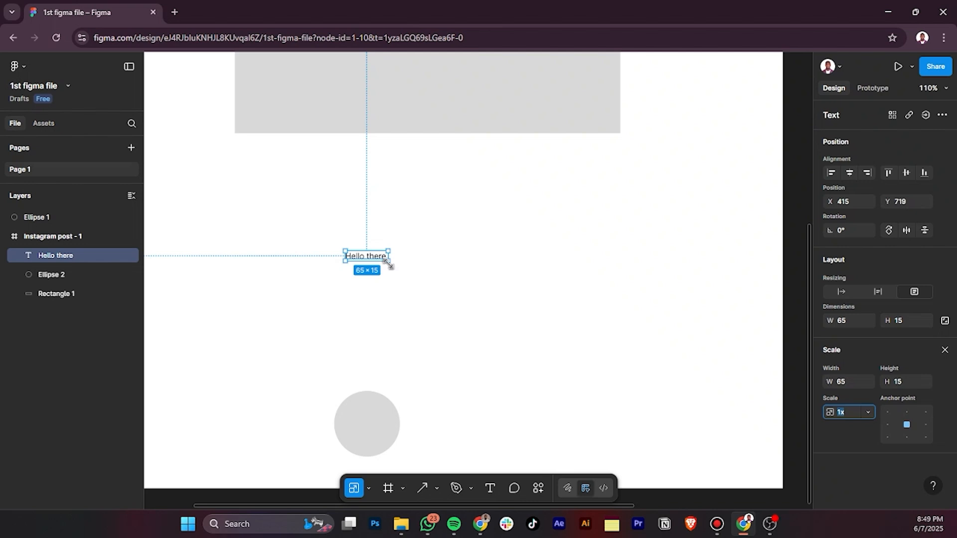
left_click_drag(388, 263, 477, 302)
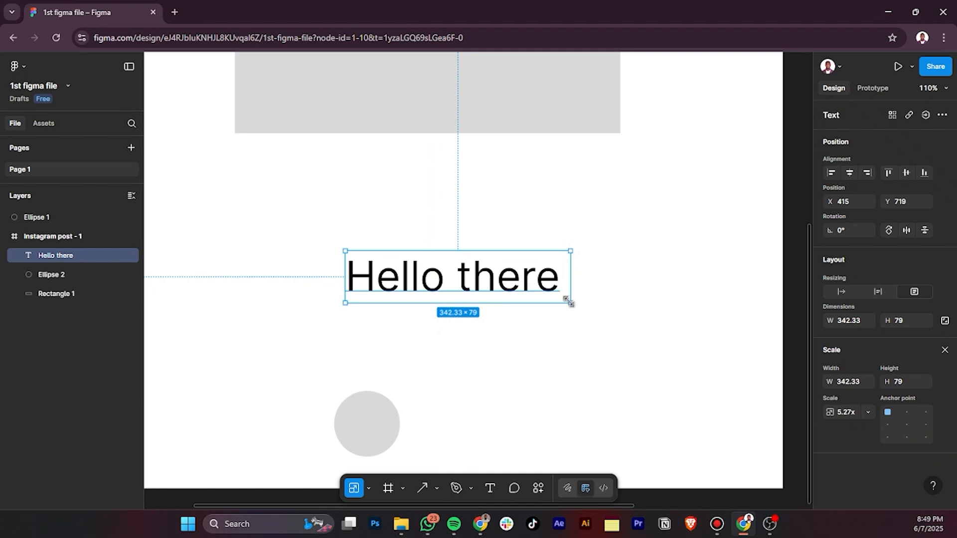
left_click_drag(571, 305, 458, 309)
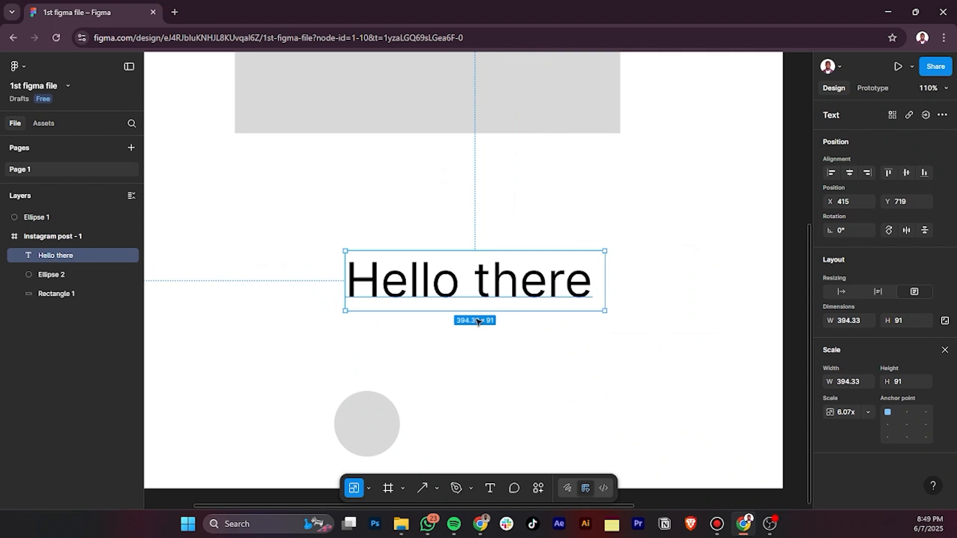
- Resize the Hello there box with the Move tool to about 403 × 87, and enlarge the text with the Scale tool to about 510 × 110
key("v")
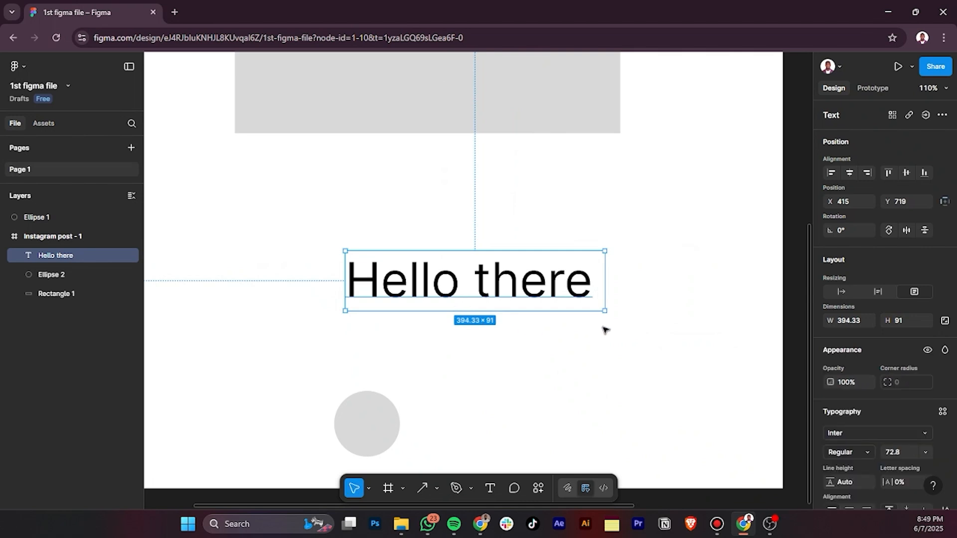
mouse_move(606, 312)
left_mouse_down()
mouse_move(594, 300)
mouse_move(588, 316)
mouse_move(610, 307)
left_mouse_up()
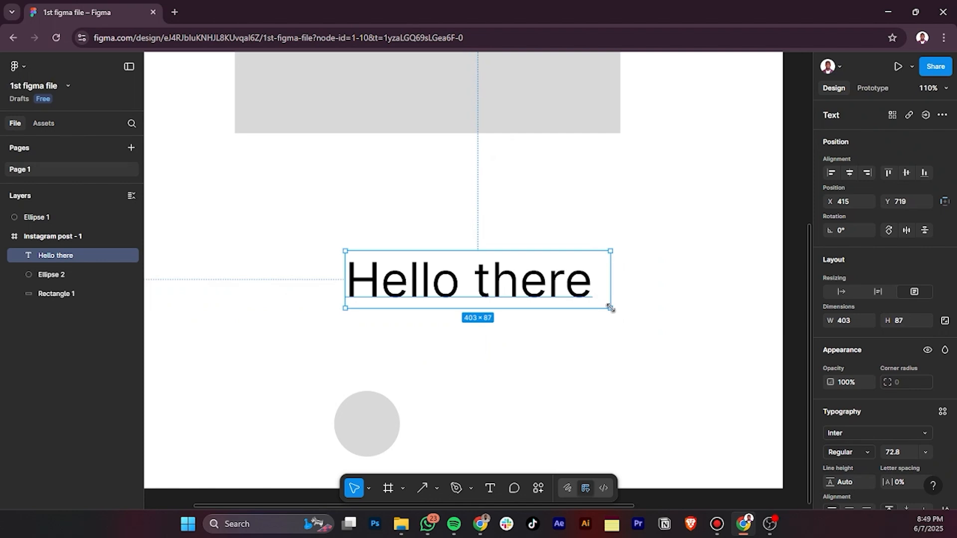
key("k")
left_click_drag(610, 308, 681, 323)
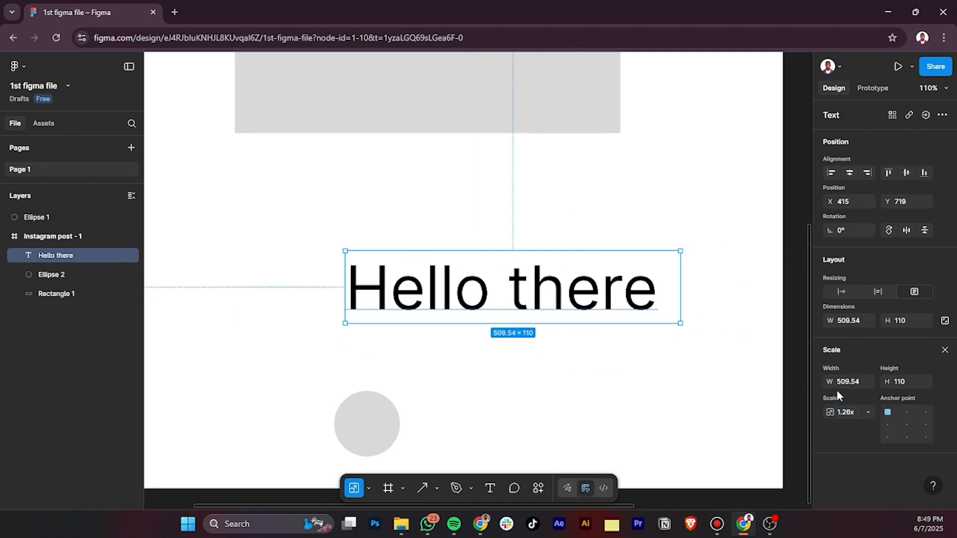
- Undo the last enlargement of the Hello there text, and scale the circle below it up to about 212 × 212
left_click_drag(678, 321, 702, 328)
key("ctrl+z")
left_click(394, 418)
left_click_drag(403, 389, 474, 317)
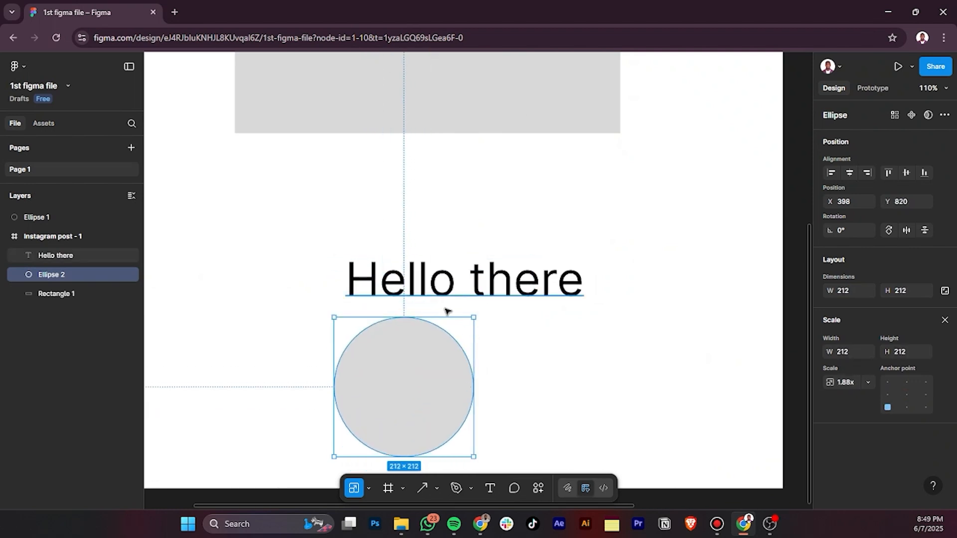
- Scale the rectangle proportionally to about 712 × 271 and close the scale settings
scroll(447, 312, "down", 5)
left_click(464, 188)
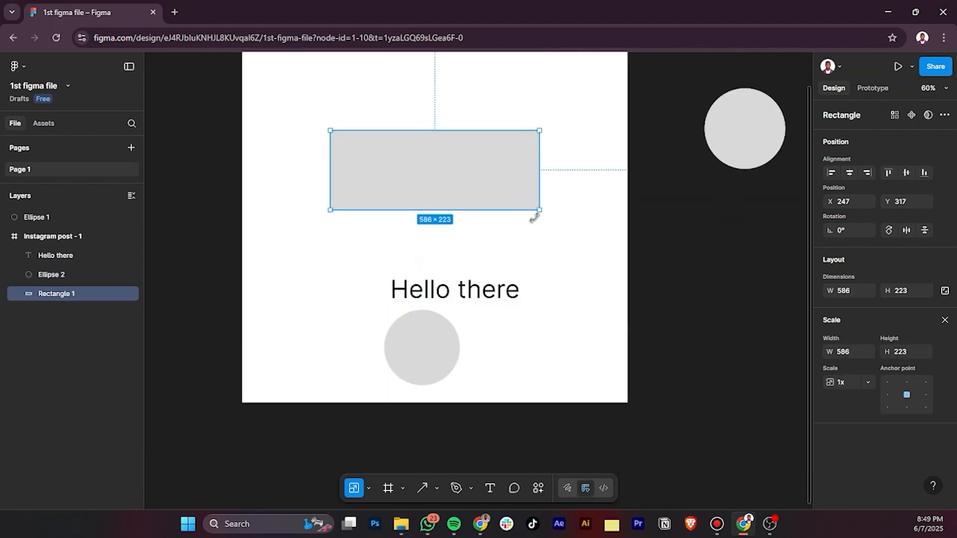
left_click_drag(539, 214, 585, 227)
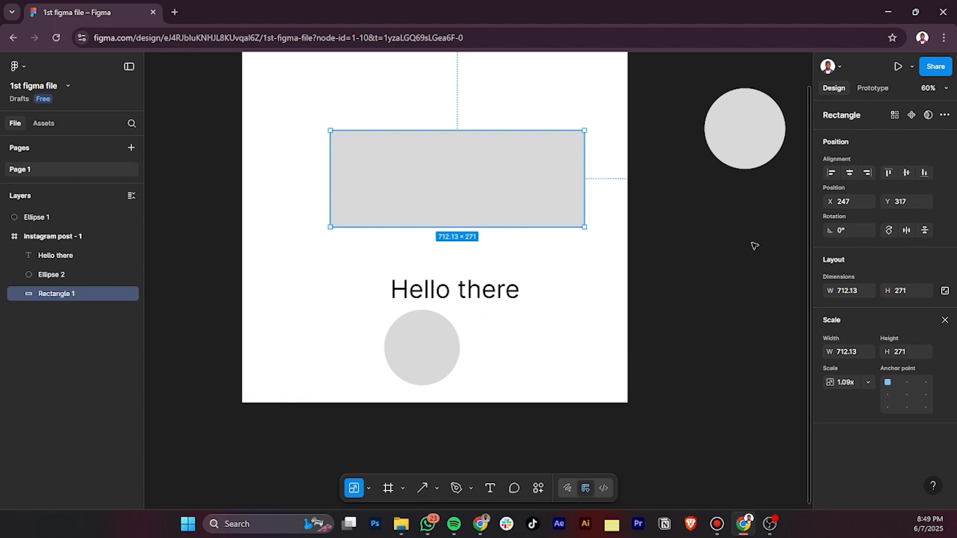
left_click(945, 321)
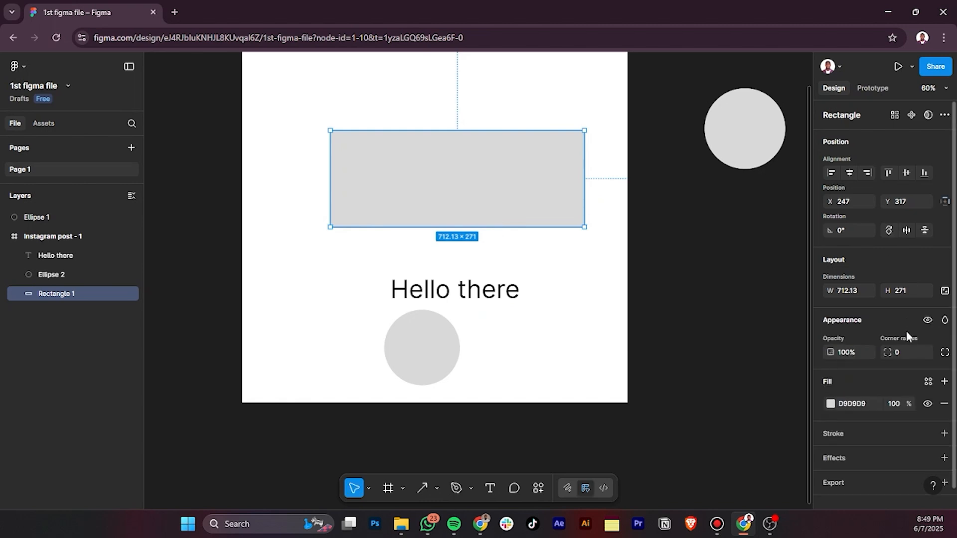
- Try a lower opacity on the rectangle and return it to 100%
scroll(908, 322, "down", 1)
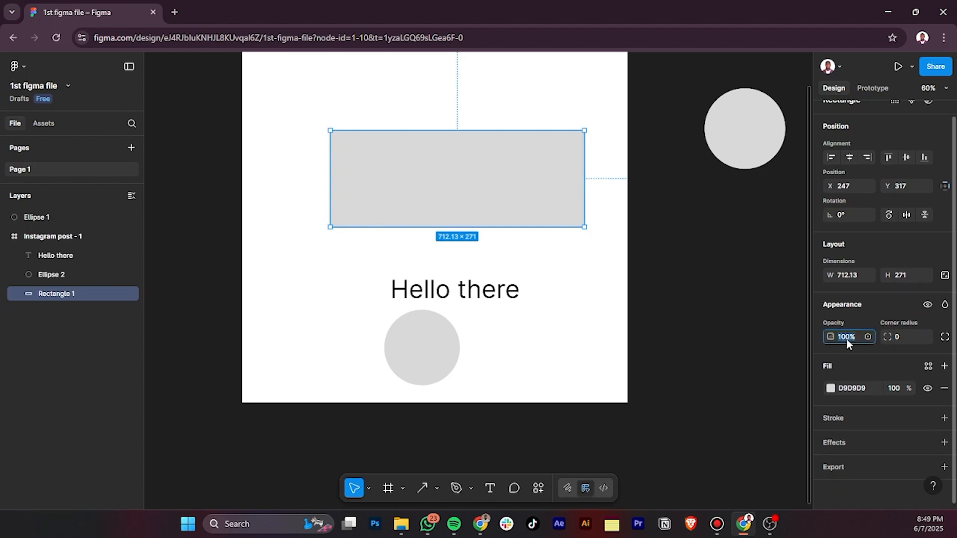
key("Return")
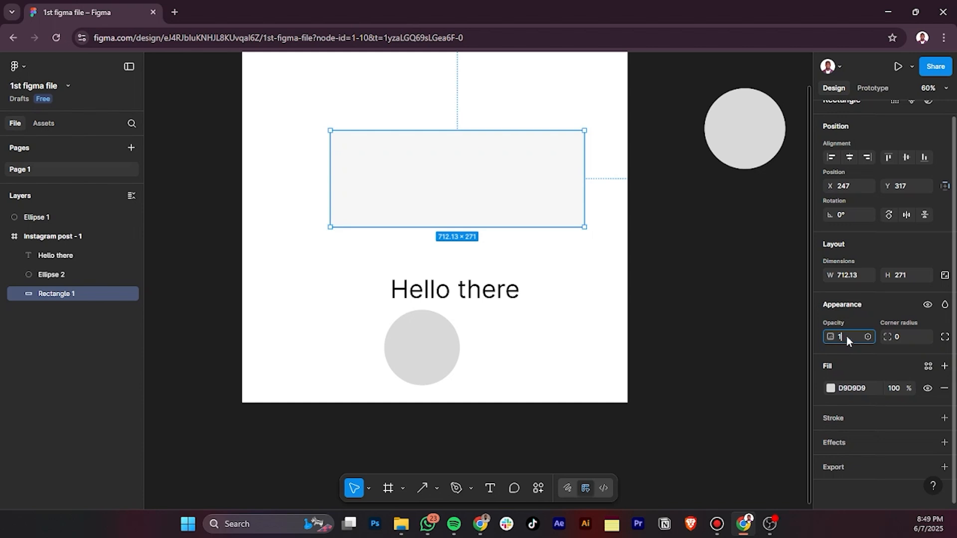
key("Return")
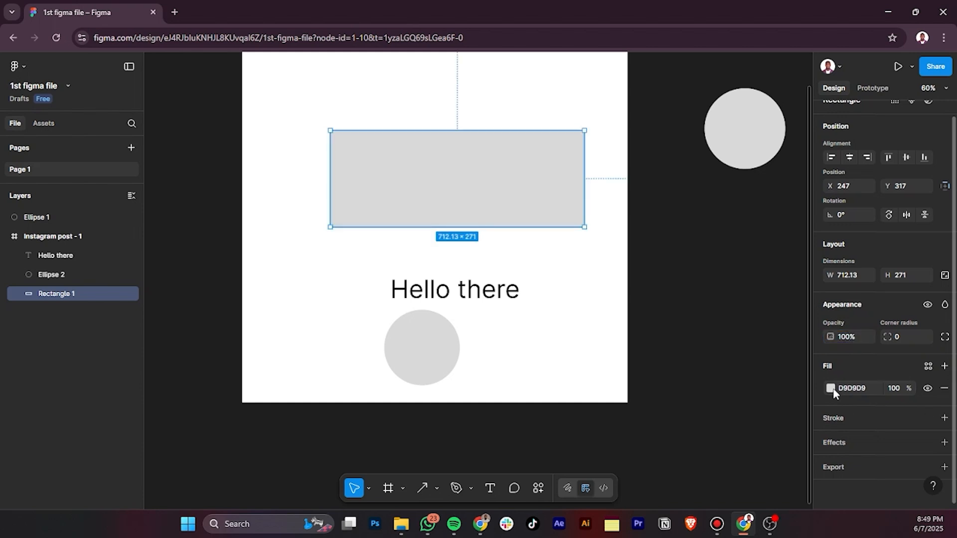
- Change the rectangle's fill to the red B32E2E by picking it in the colour picker
left_click(857, 389)
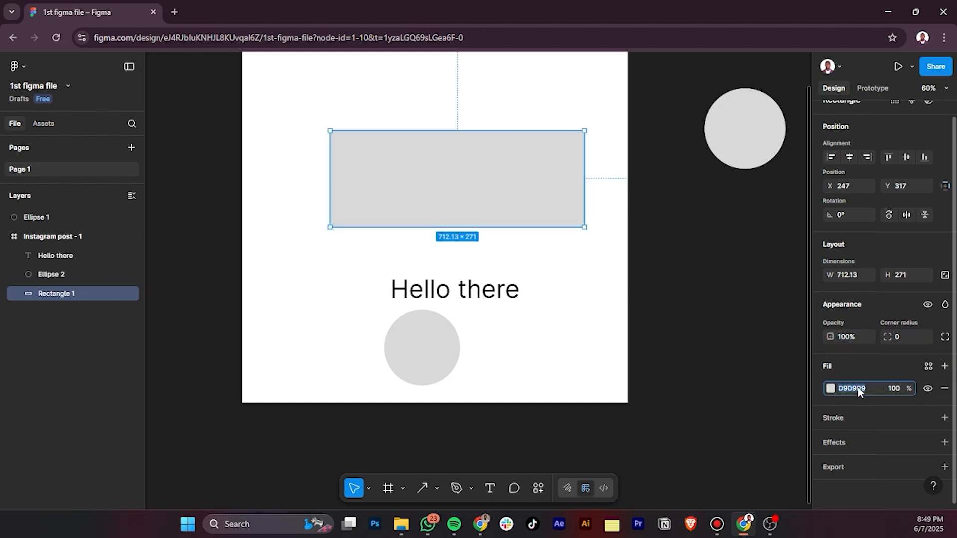
left_click(830, 389)
left_click_drag(786, 278, 795, 328)
left_click_drag(786, 369, 772, 298)
left_click_drag(759, 435, 681, 439)
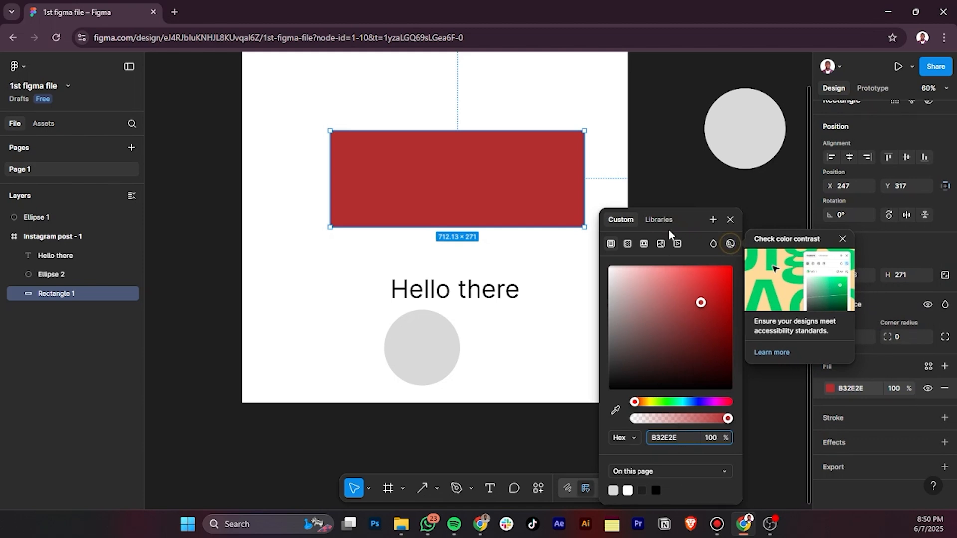
- Set the rectangle's fill to the hex colour 1B2B53 and close the colour picker
left_click_drag(688, 219, 743, 217)
left_click(719, 436)
type("1b2b53")
key("Return")
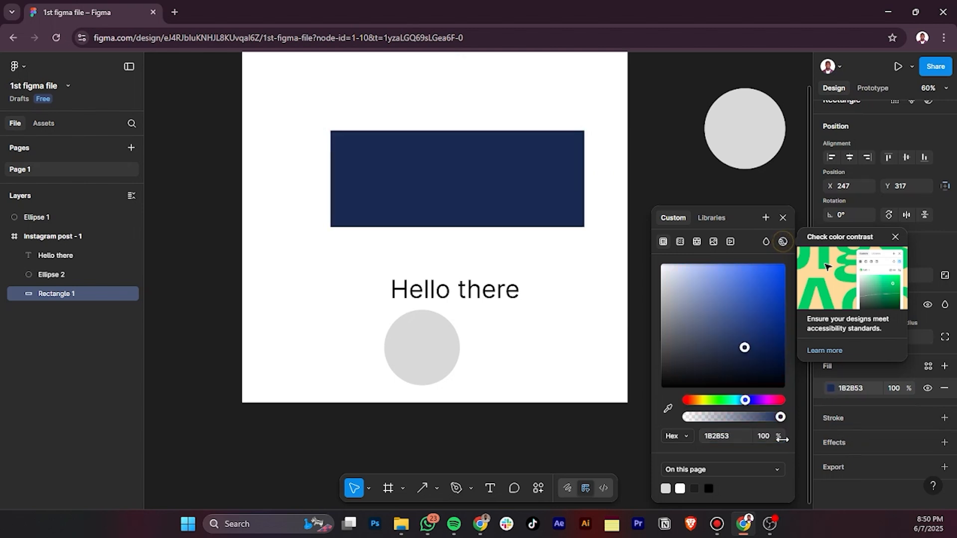
left_click(788, 220)
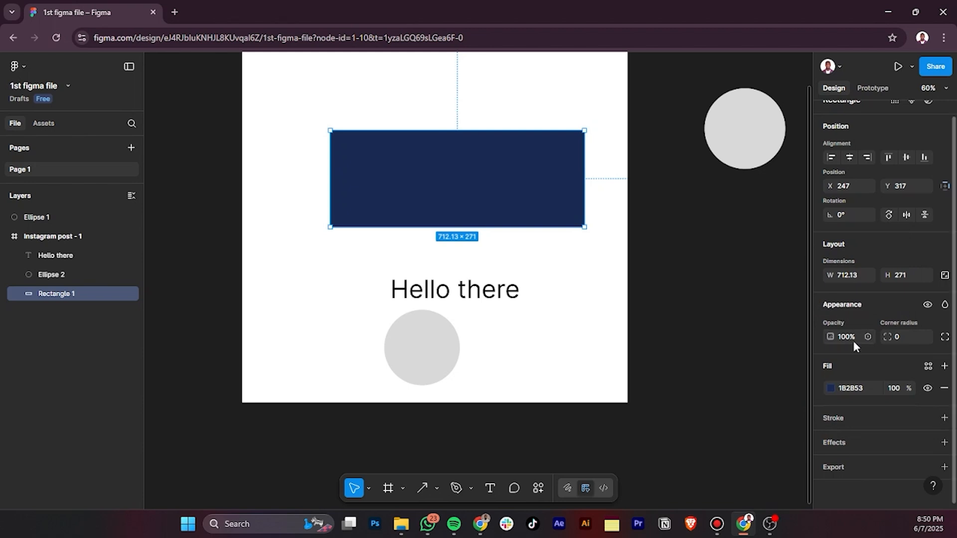
- Try the rectangle's opacity at 20% and 50%, and set it to 90%
key("Return")
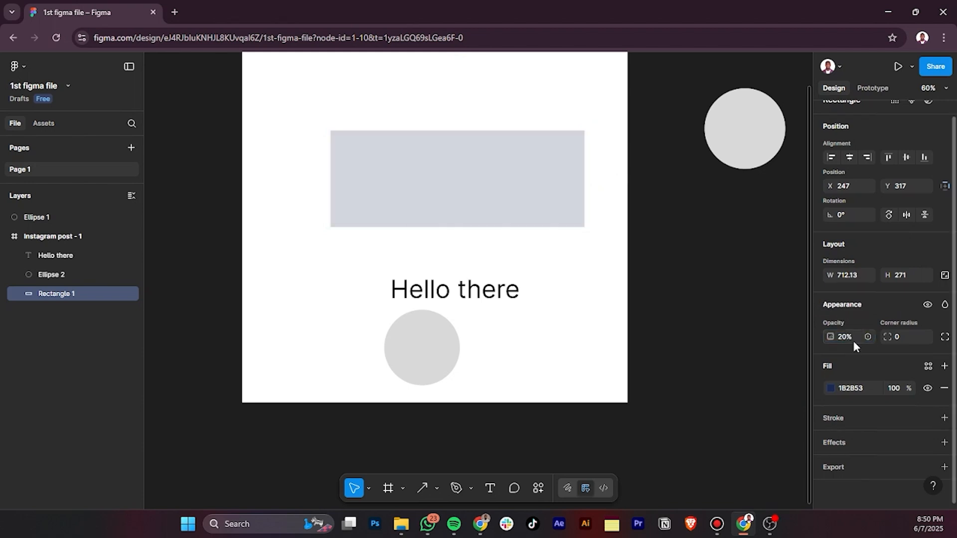
left_click(846, 336)
type("5")
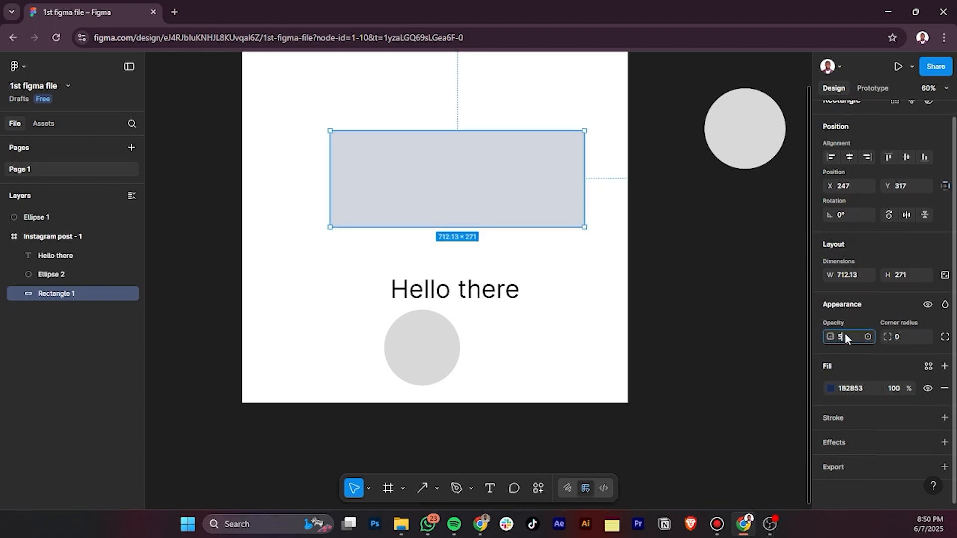
type("0")
key("Return")
left_click(846, 337)
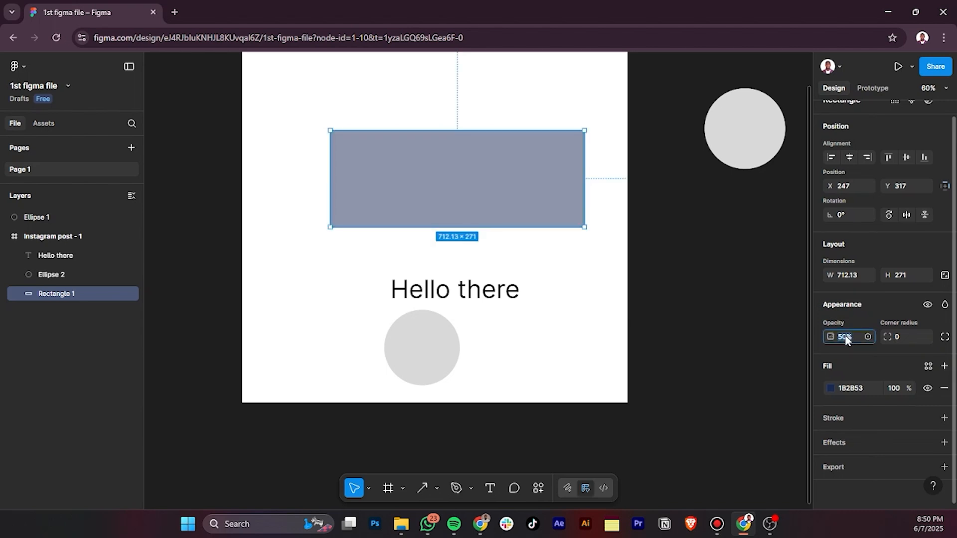
key("Return")
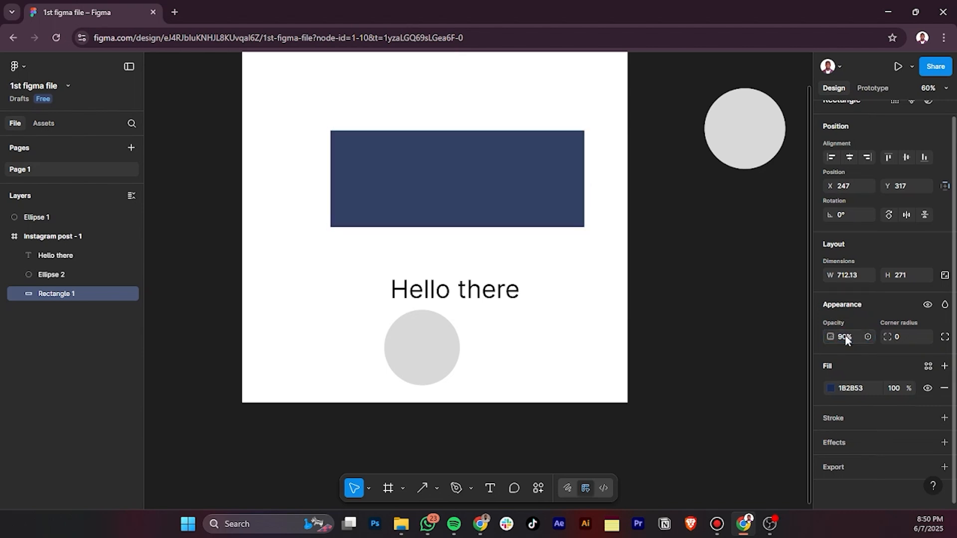
- Round all corners of the rectangle with a radius of 50, and reduce the radius to 20
type("50")
key("Return")
left_click(902, 344)
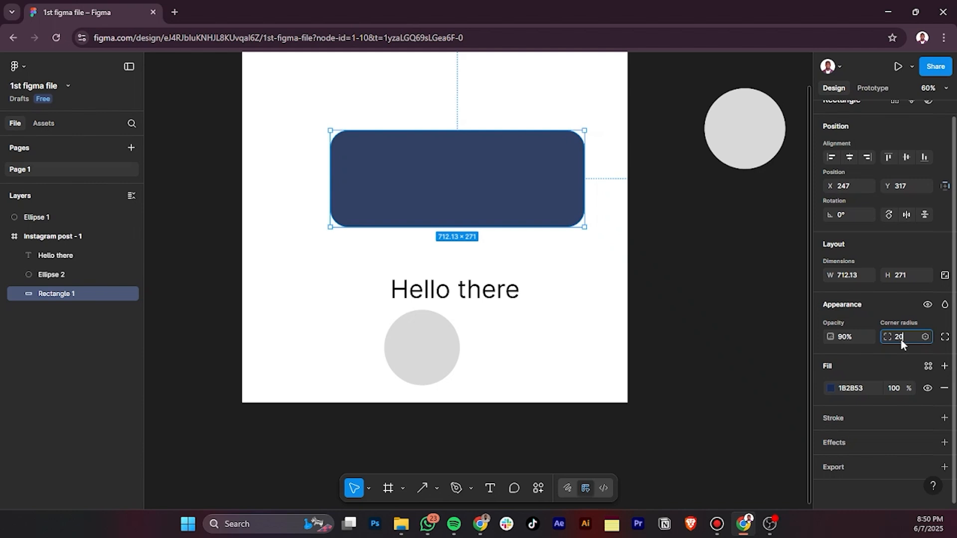
key("Return")
- Set individual corner radii on the rectangle: first 90 and finally 120 at its upper-right corner, and 200 at its lower-left corner
left_click(944, 338)
left_click(902, 357)
type("90")
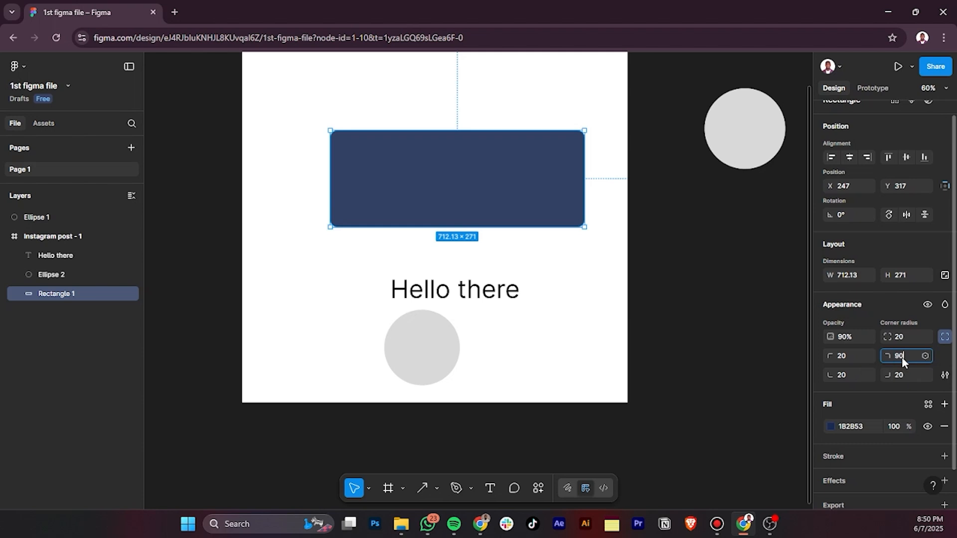
key("Return")
left_click(902, 357)
type("120")
key("Return")
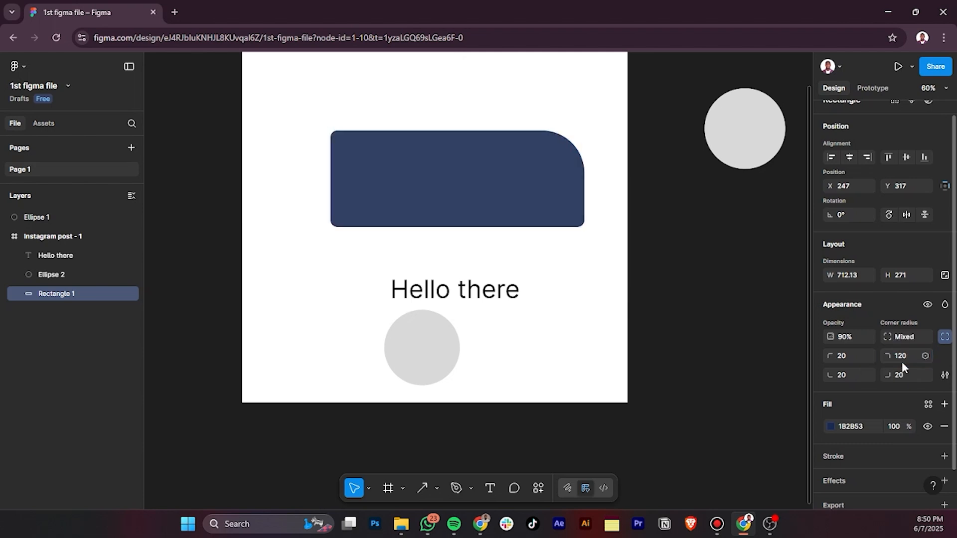
left_click(853, 377)
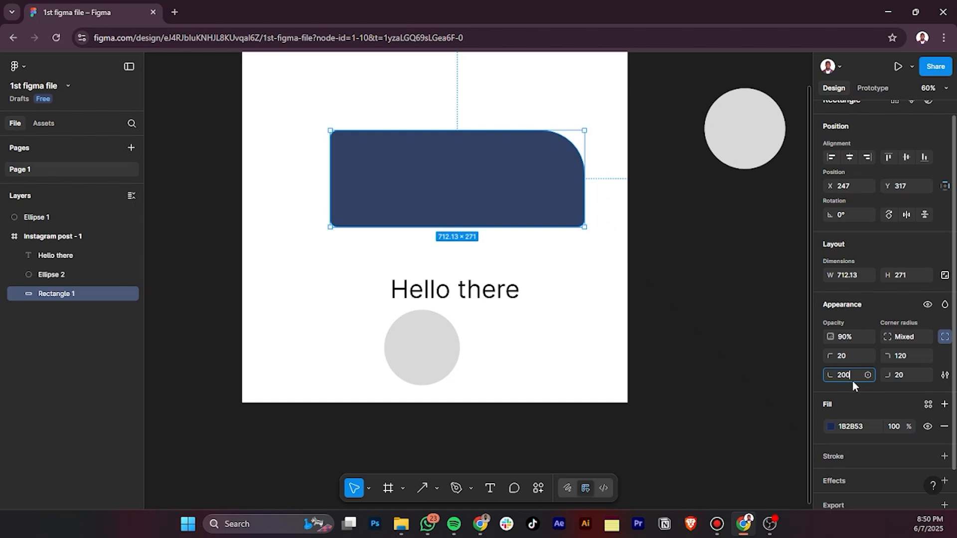
key("Return")
left_click(945, 337)
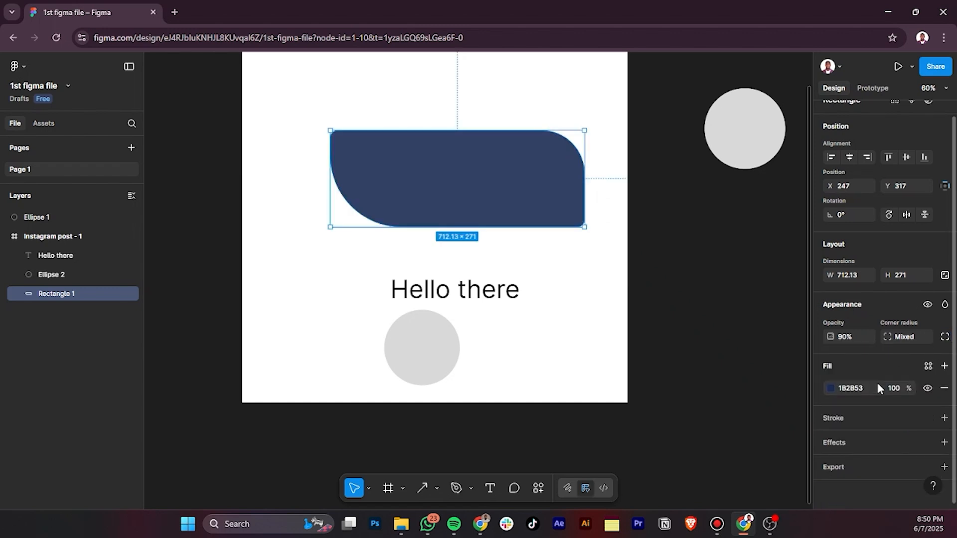
- Hide the rectangle's fill and show it again
left_click(894, 389)
left_click(928, 389)
left_click(927, 390)
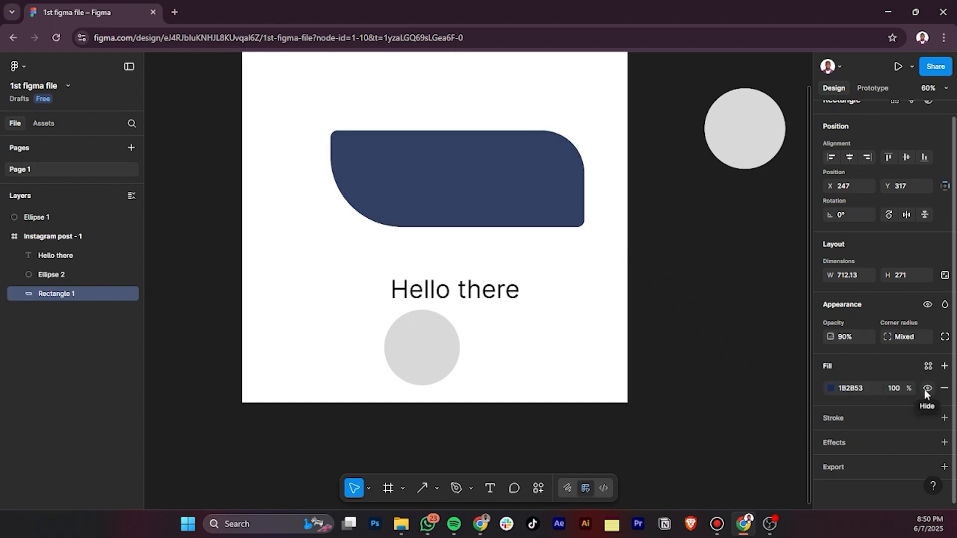
- Add a black 000000 stroke to the rectangle and remove its fill
left_click(945, 419)
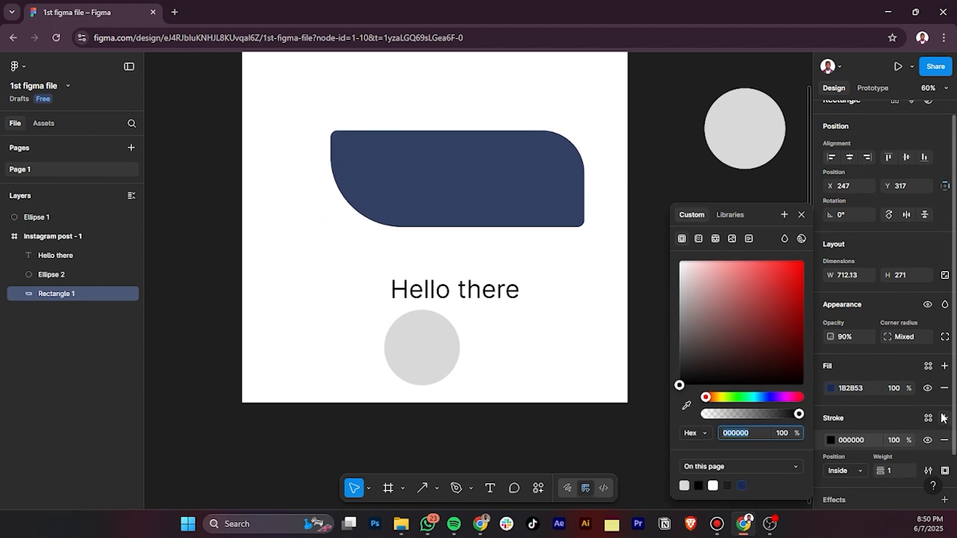
left_click(945, 439)
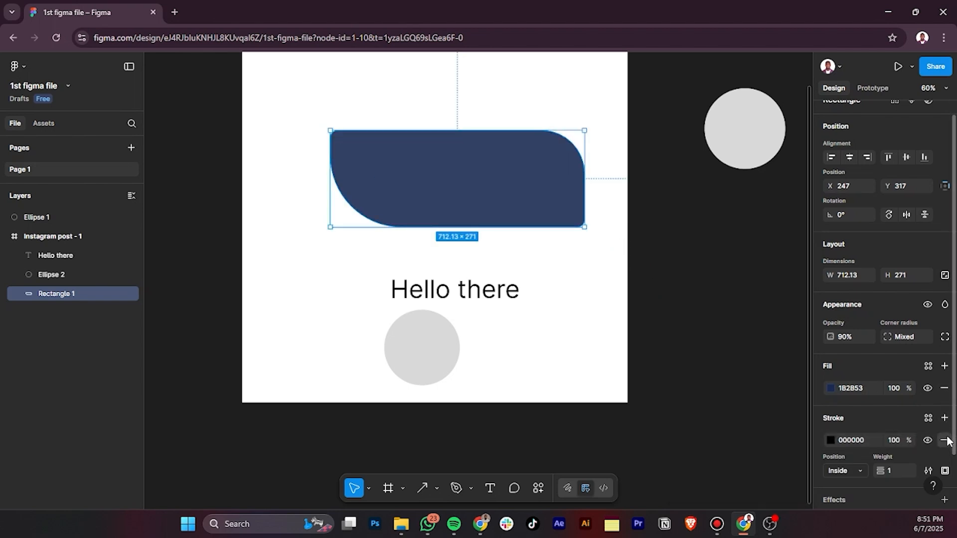
left_click(945, 418)
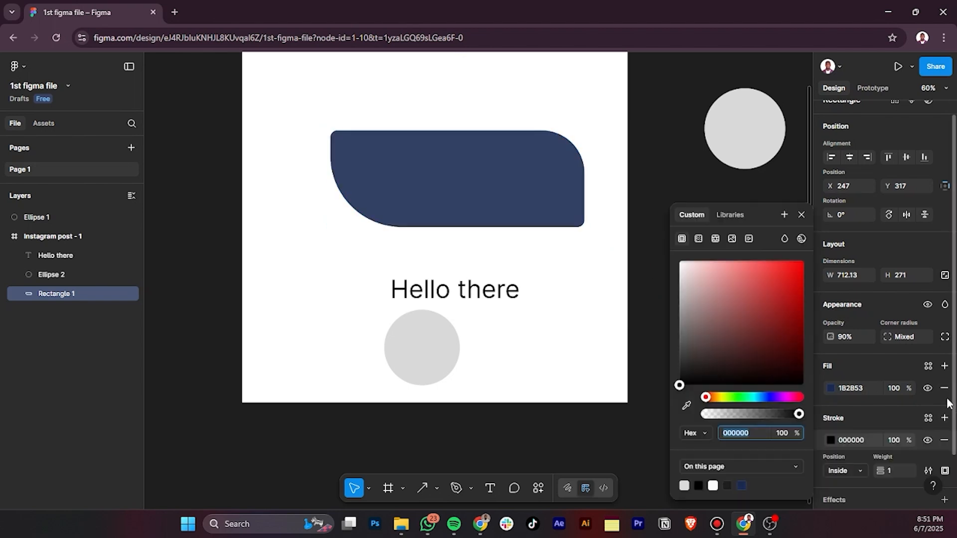
left_click(945, 389)
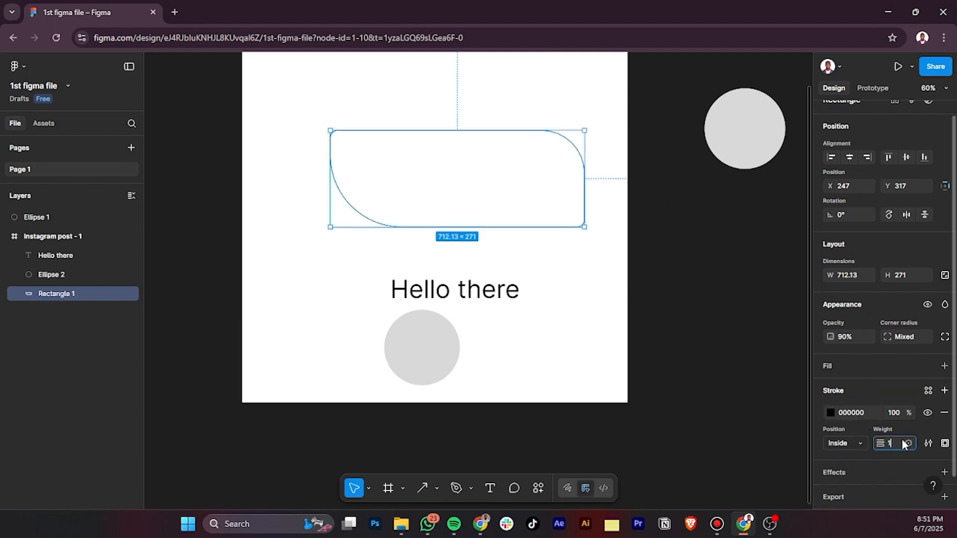
- Increase the rectangle's stroke weight to 7 and keep the stroke position set to Inside
key("Up")
key("Up")
key("Up")
key("Up")
key("Up")
key("Up")
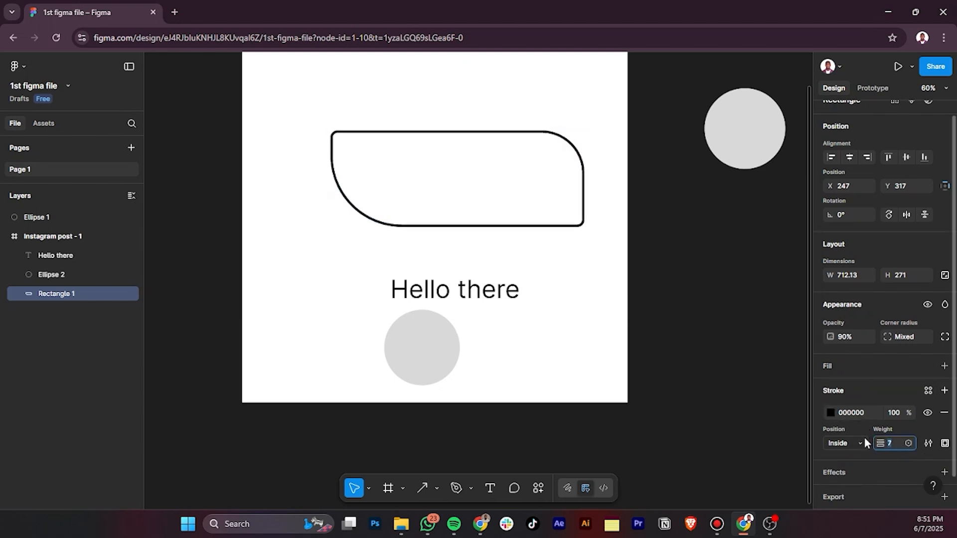
left_click(863, 442)
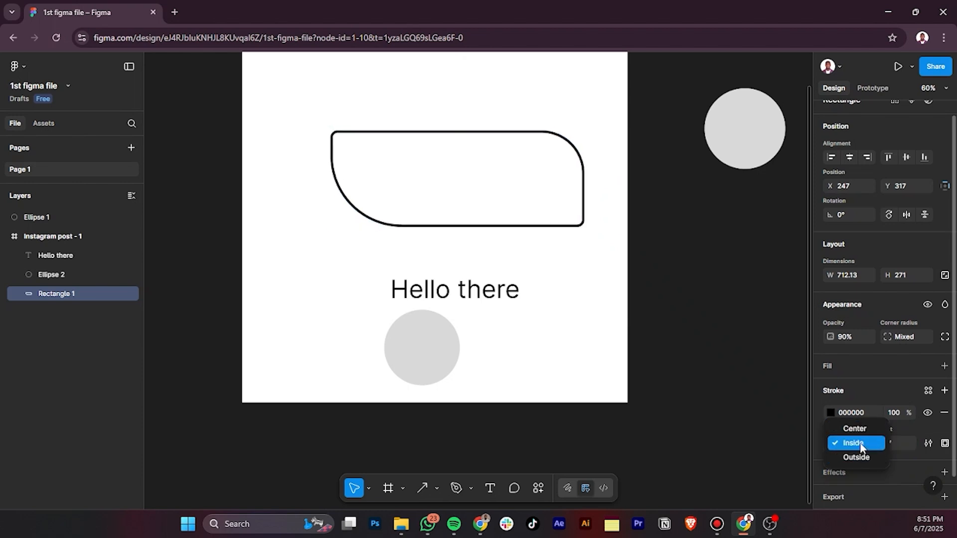
left_click(861, 445)
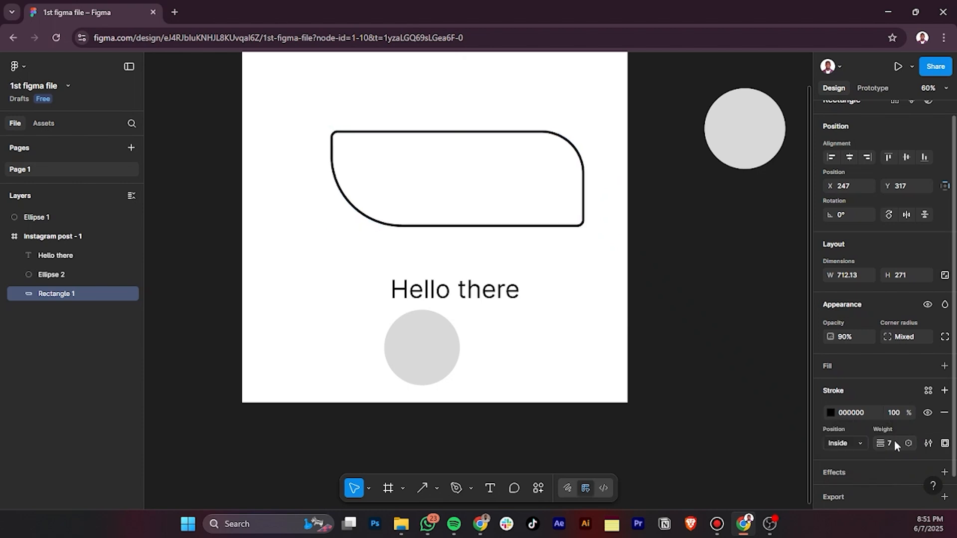
- Change the rectangle's stroke style from solid to dashed
left_click(928, 444)
left_click(750, 436)
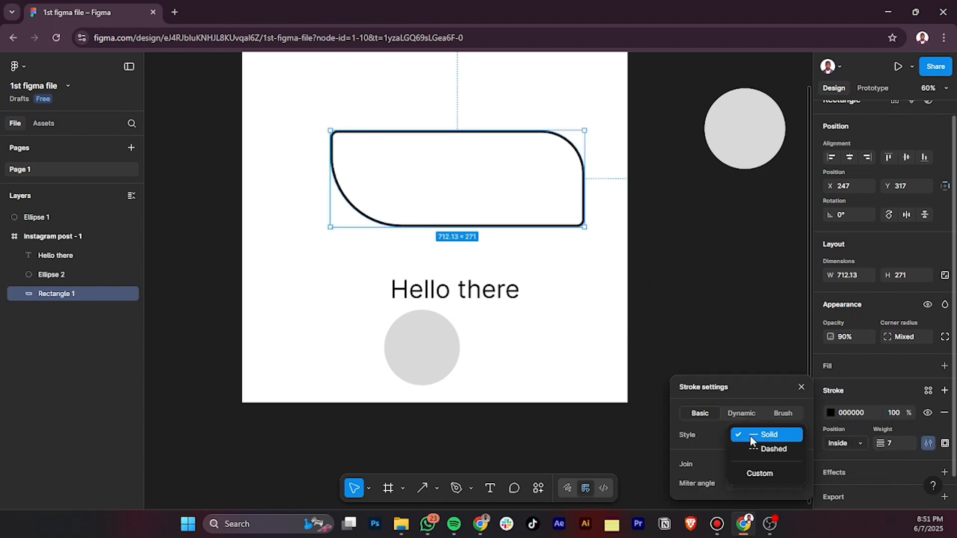
left_click(757, 450)
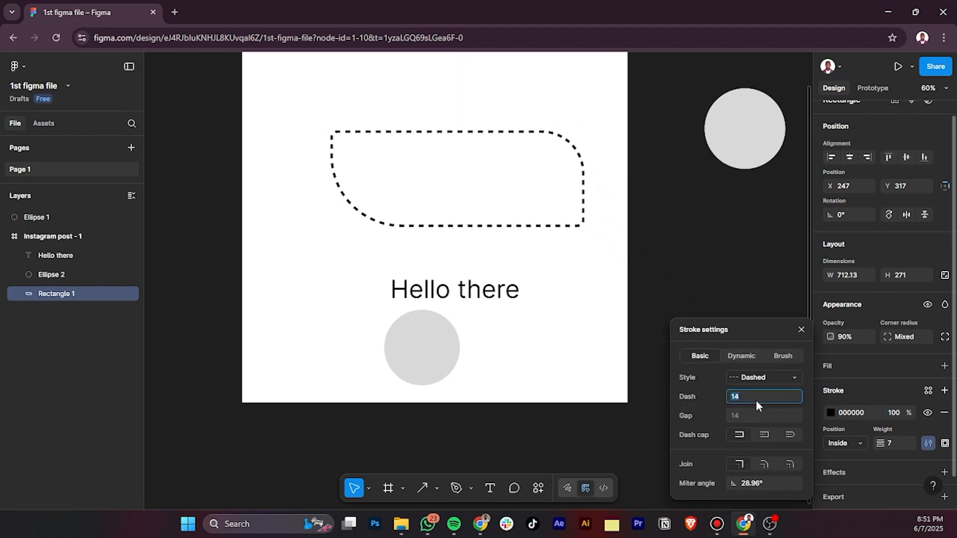
- Try the round and square dash caps on the dashed stroke, return to no dash cap, and close the stroke settings
left_click(790, 436)
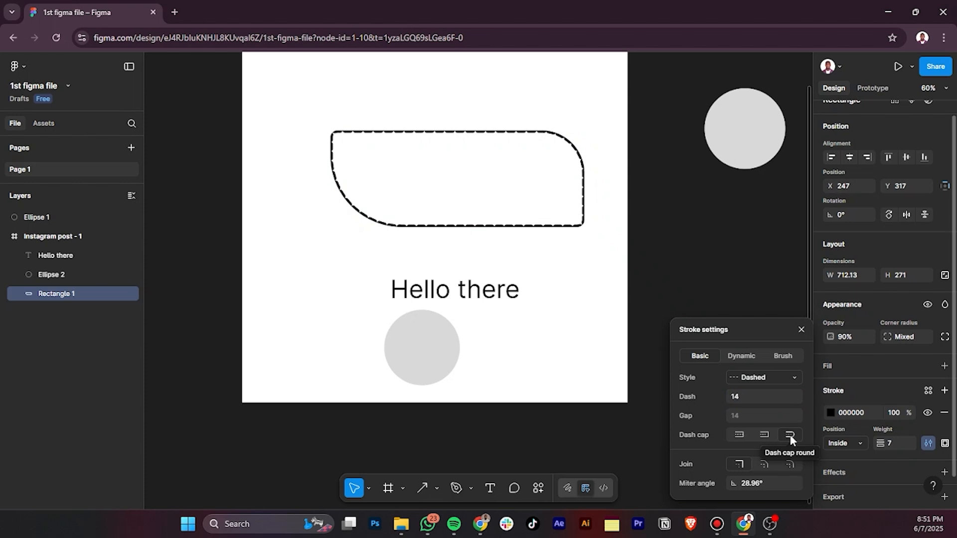
left_click(764, 433)
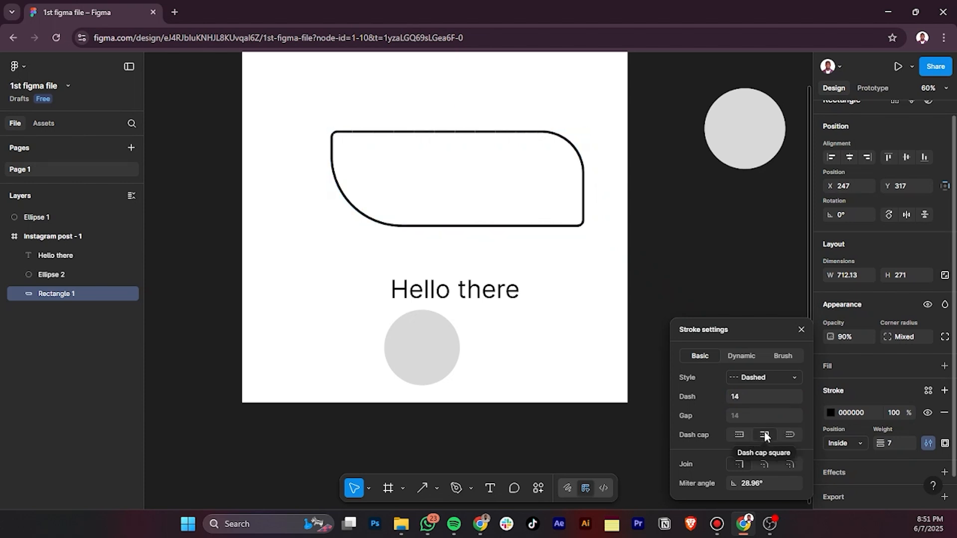
left_click(741, 433)
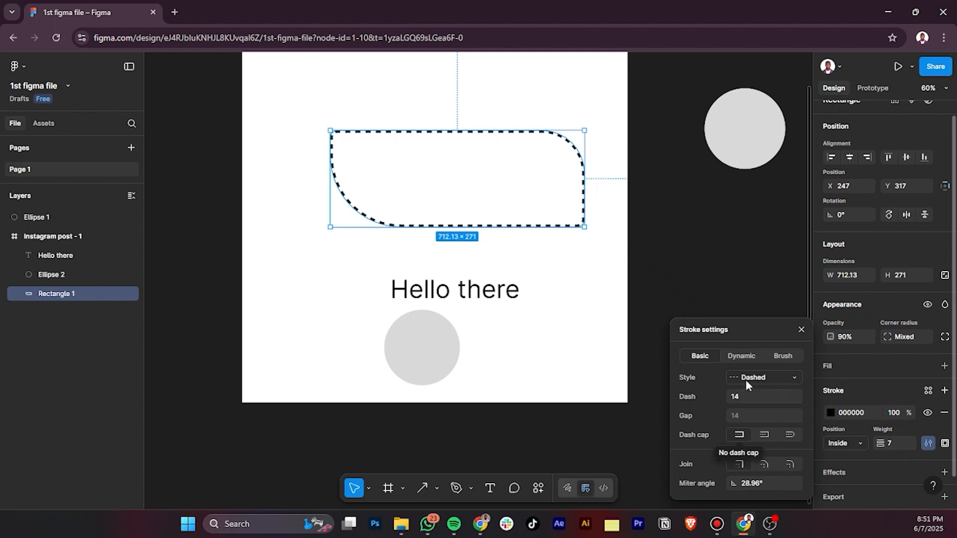
left_click(801, 330)
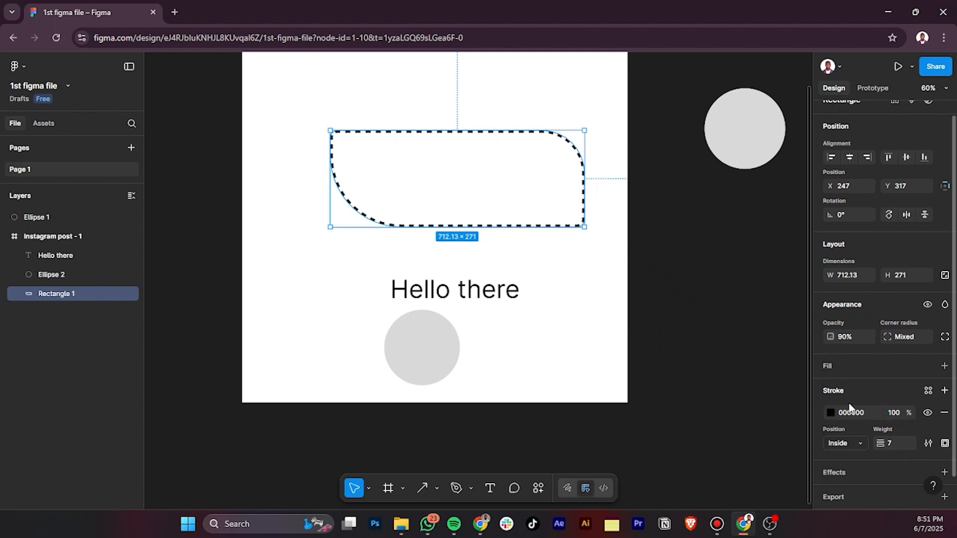
scroll(849, 402, "down", 1)
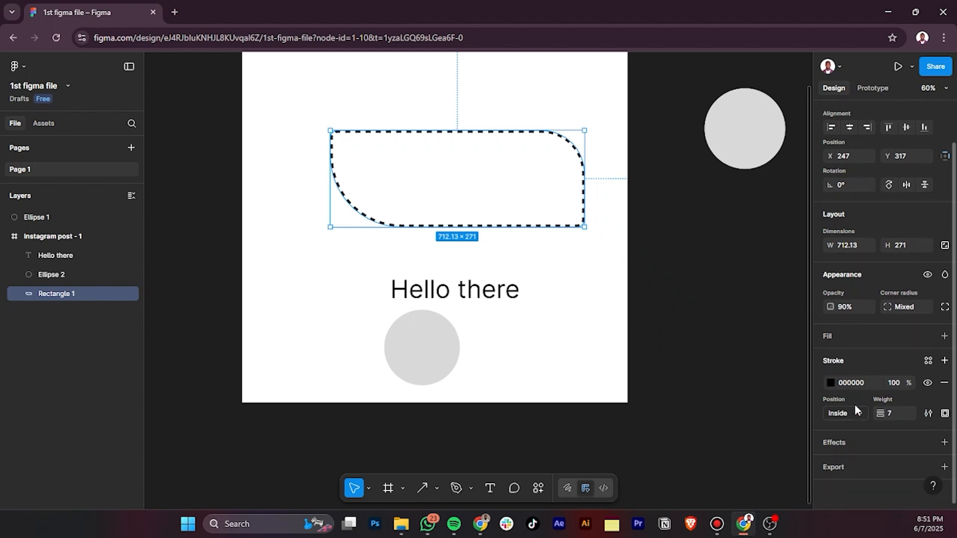
- Add a drop shadow effect to the dashed rectangle and try out the other effect types
left_click(945, 442)
left_click(907, 439)
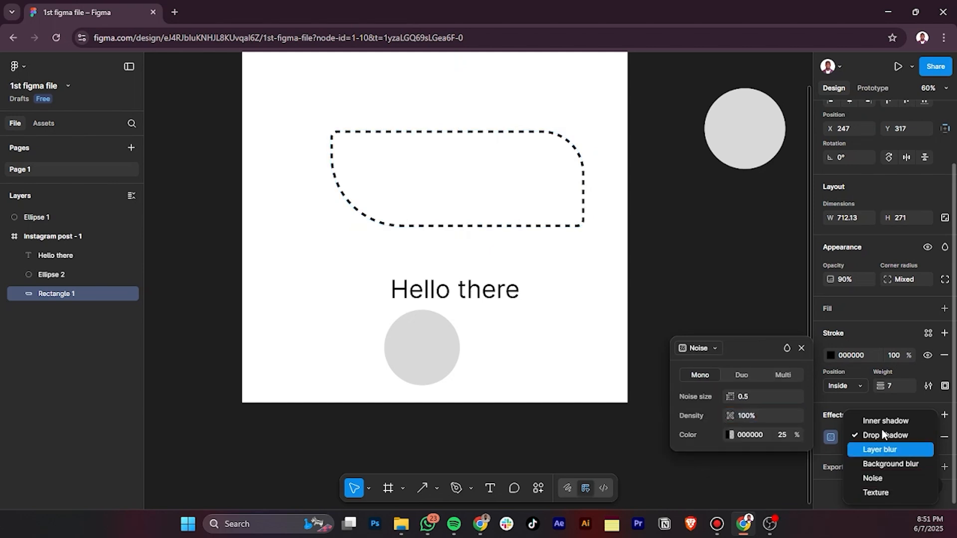
left_click(872, 364)
left_click(882, 480)
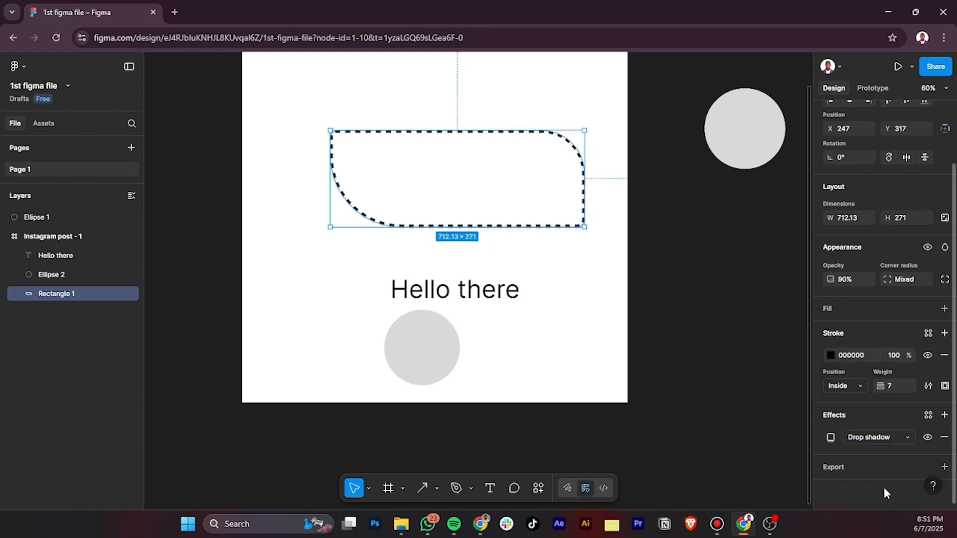
left_click(615, 349)
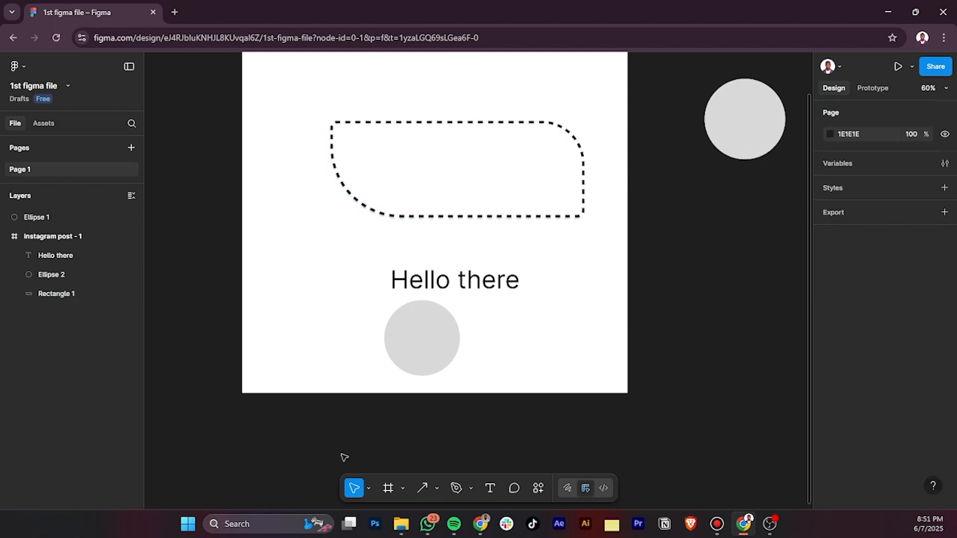
- Delete the circle outside the Instagram post frame and all three objects inside the frame
scroll(449, 399, "down", 3)
left_click(637, 274)
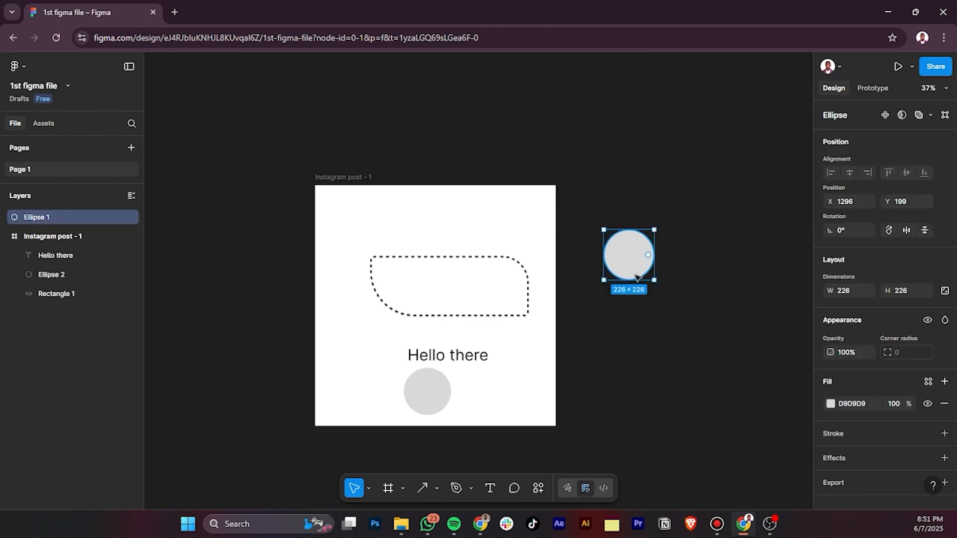
key("Delete")
left_click_drag(472, 412, 410, 321)
left_click_drag(386, 275, 375, 225)
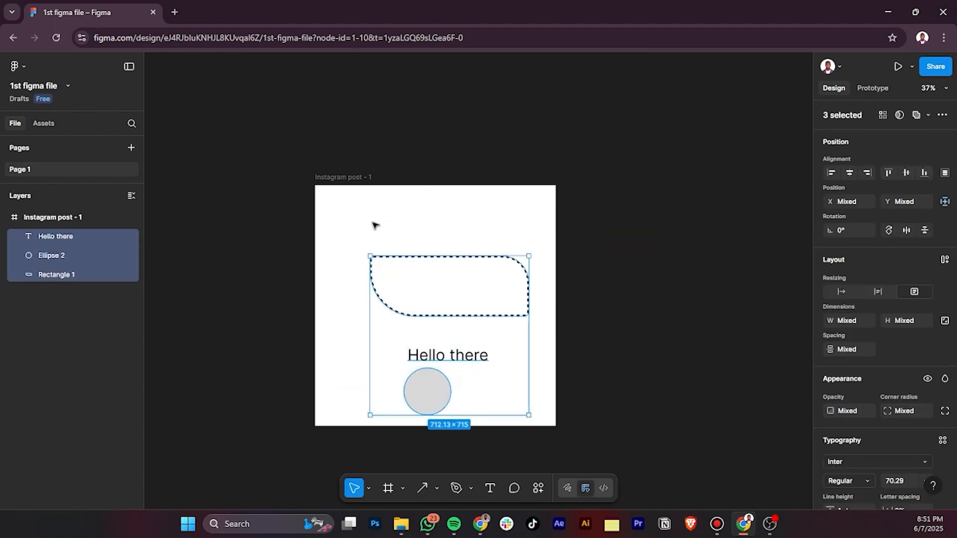
key("Delete")
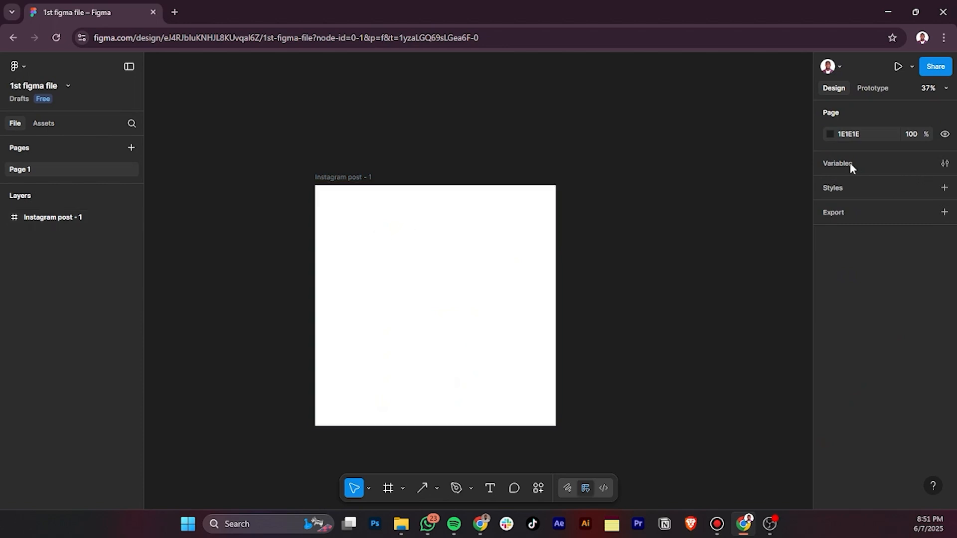
- View the page's prototype settings and return to its design settings
left_click(369, 177)
scroll(369, 195, "down", 3, "ctrl")
left_click_drag(502, 246, 504, 299)
left_click(78, 253)
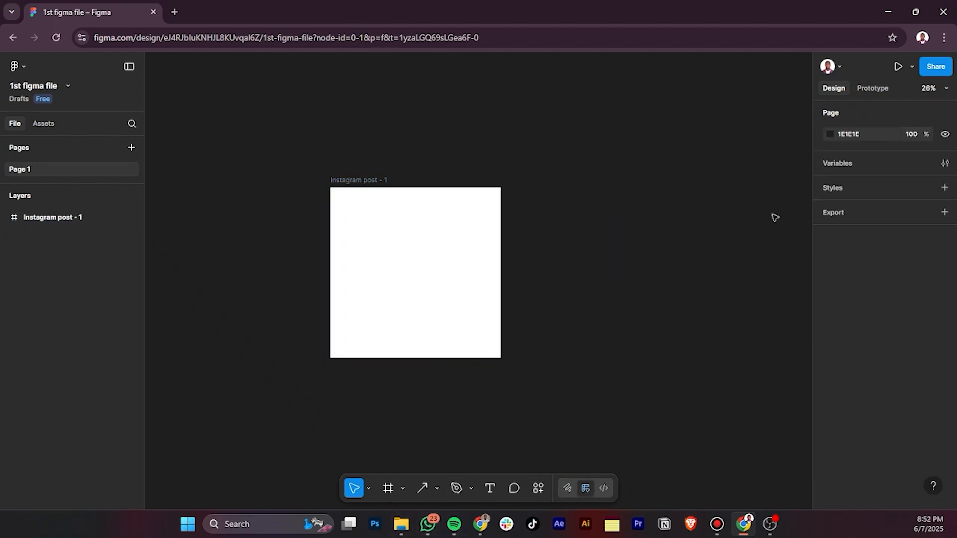
left_click(883, 89)
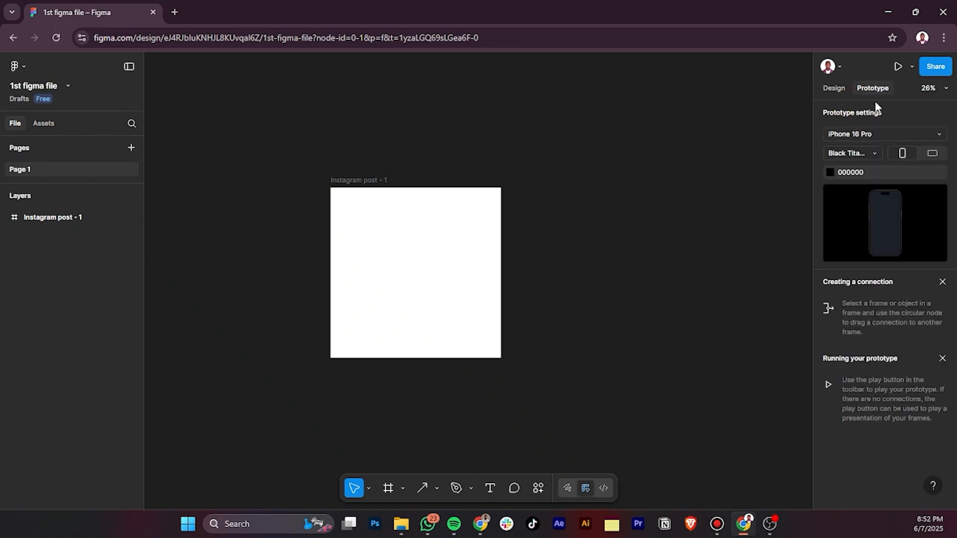
left_click(841, 89)
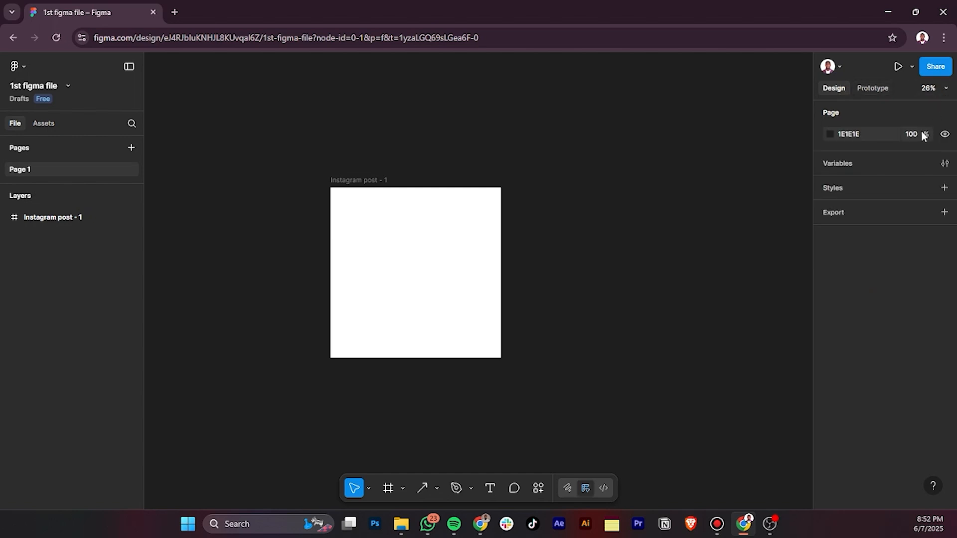
- Change the page background colour to C07F7F and undo the change
left_click(829, 134)
left_click_drag(795, 173, 723, 193)
left_click(854, 260)
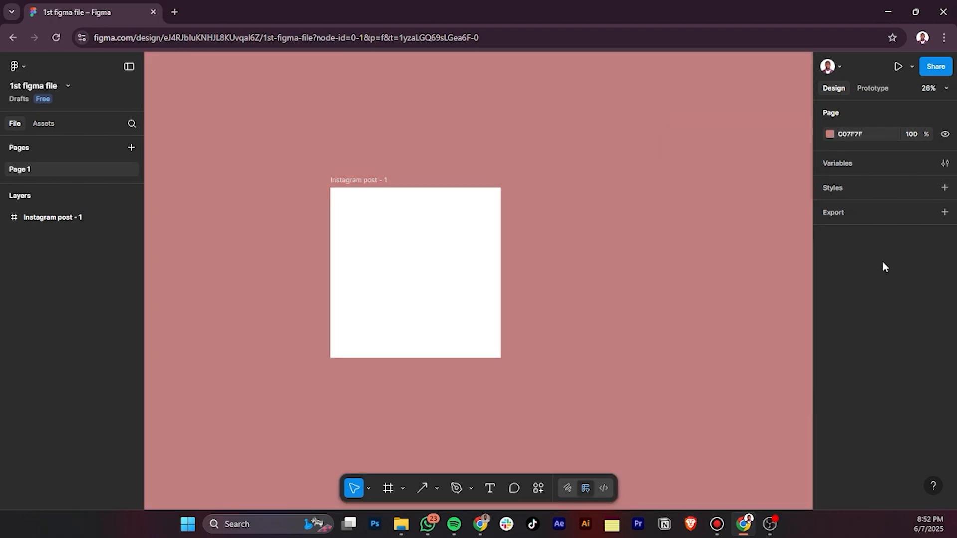
key("ctrl+z")
- Delete the empty Instagram post frame so the page holds no layers
scroll(687, 251, "down", 1)
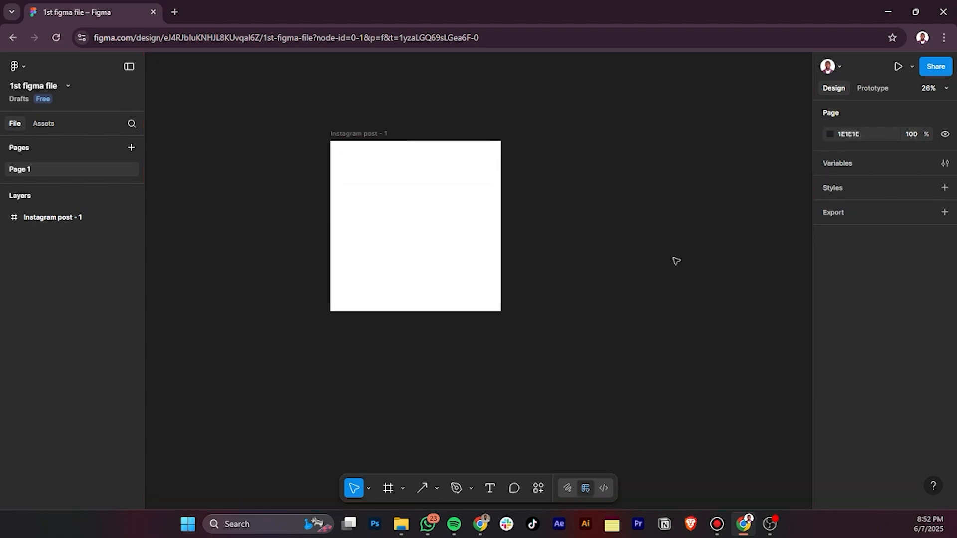
scroll(481, 338, "up", 2, "ctrl")
scroll(669, 329, "up", 1)
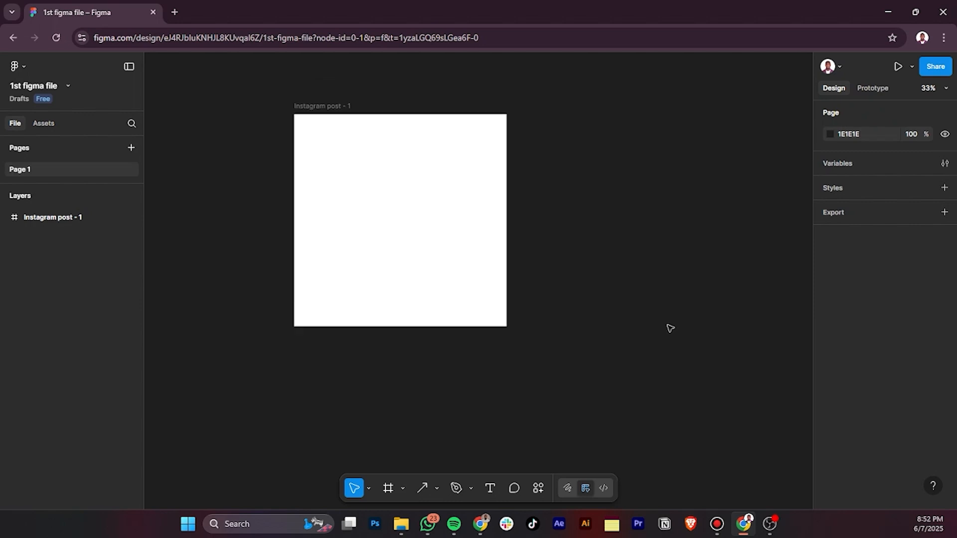
scroll(667, 327, "down", 2, "ctrl")
scroll(531, 260, "up", 2, "ctrl")
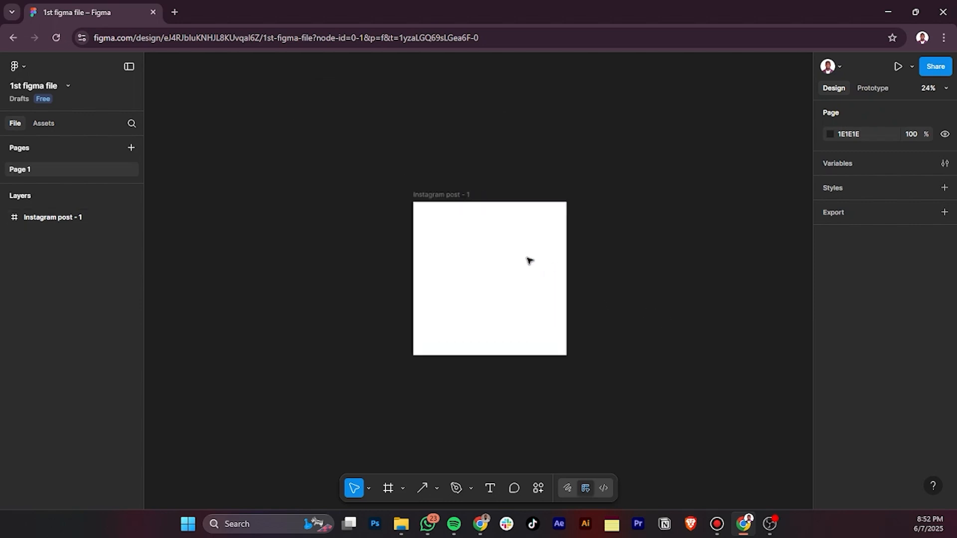
left_click(534, 261)
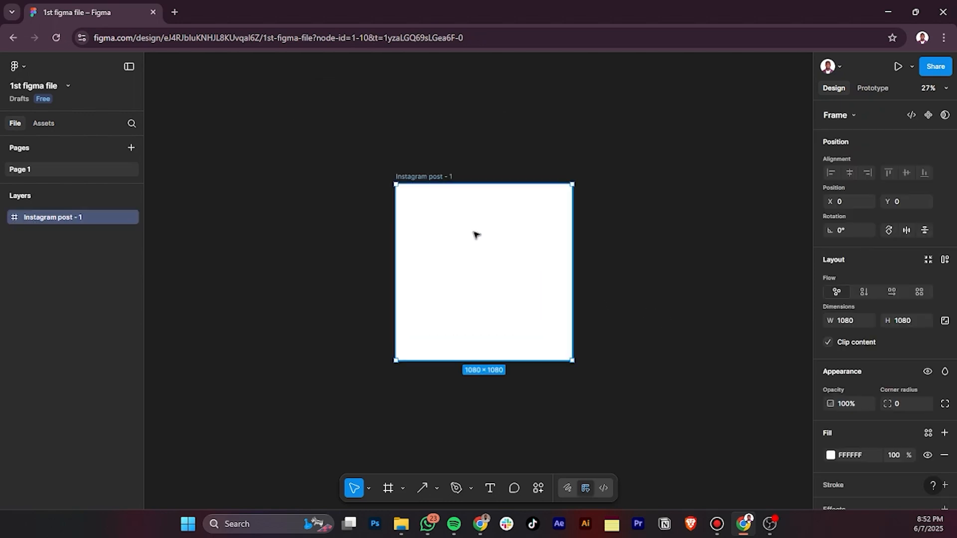
left_click_drag(418, 186, 312, 161)
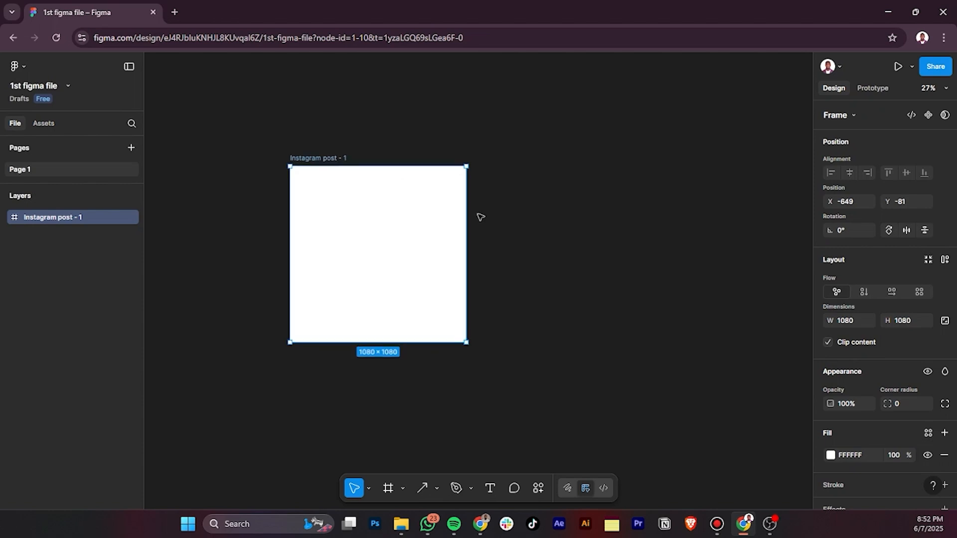
key("Delete")
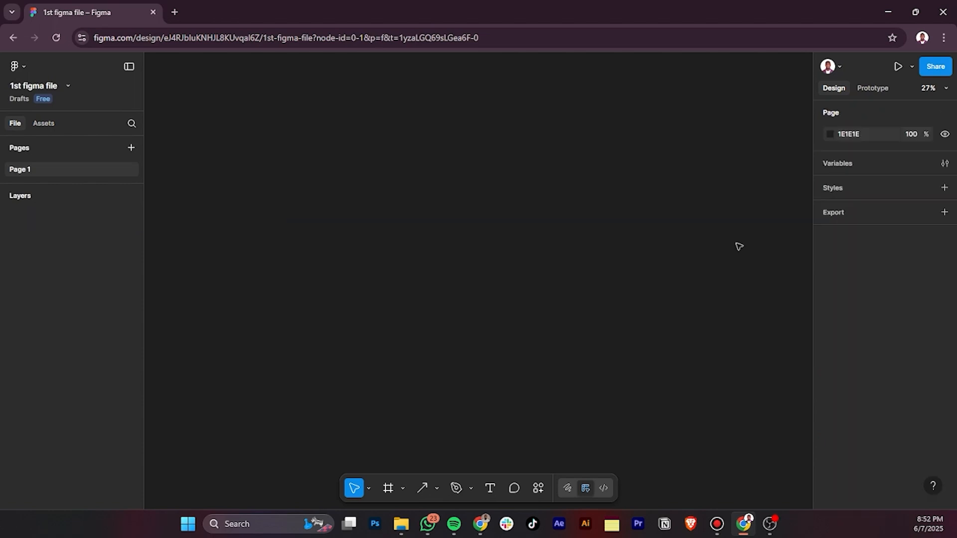
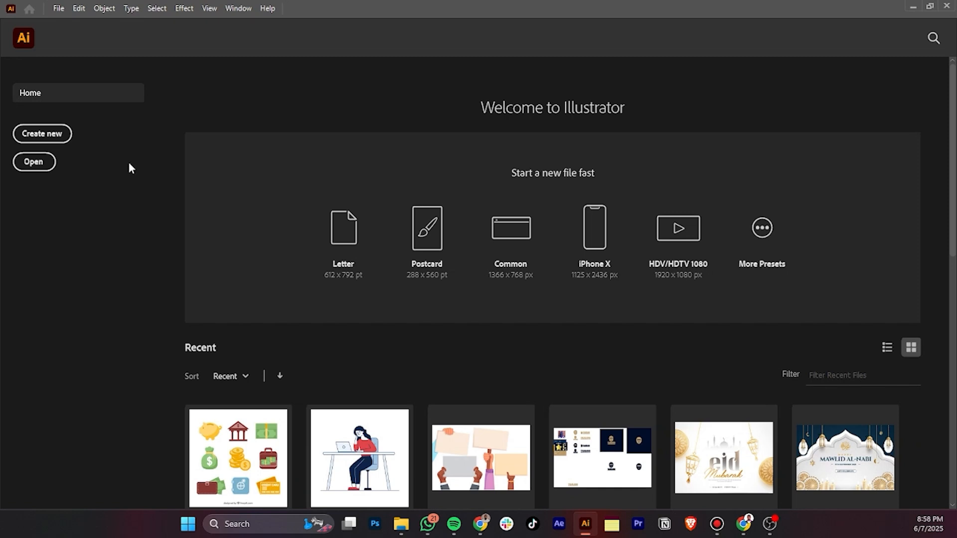
- In Illustrator, create a 1080 x 1080 px document and draw an unfilled circle with a thick black stroke
left_click(42, 134)
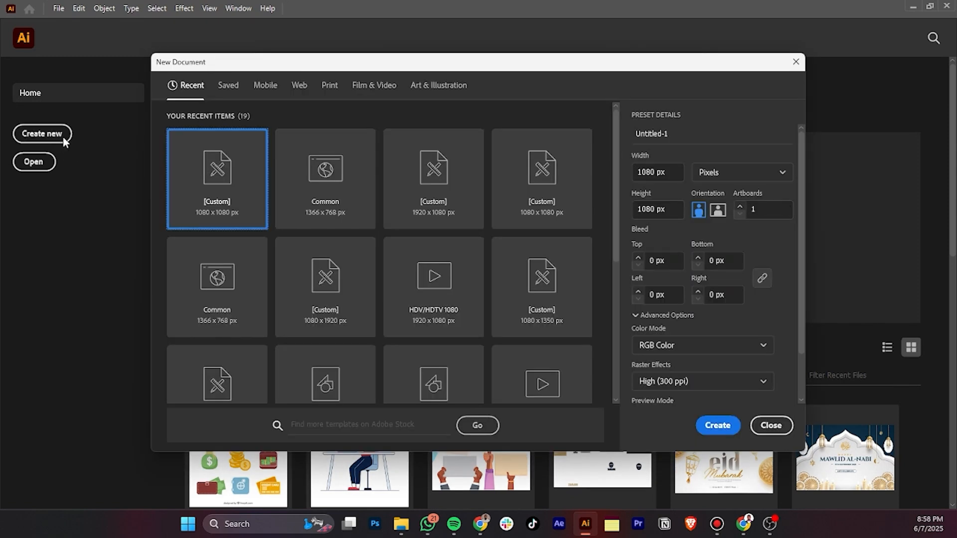
left_click(704, 426)
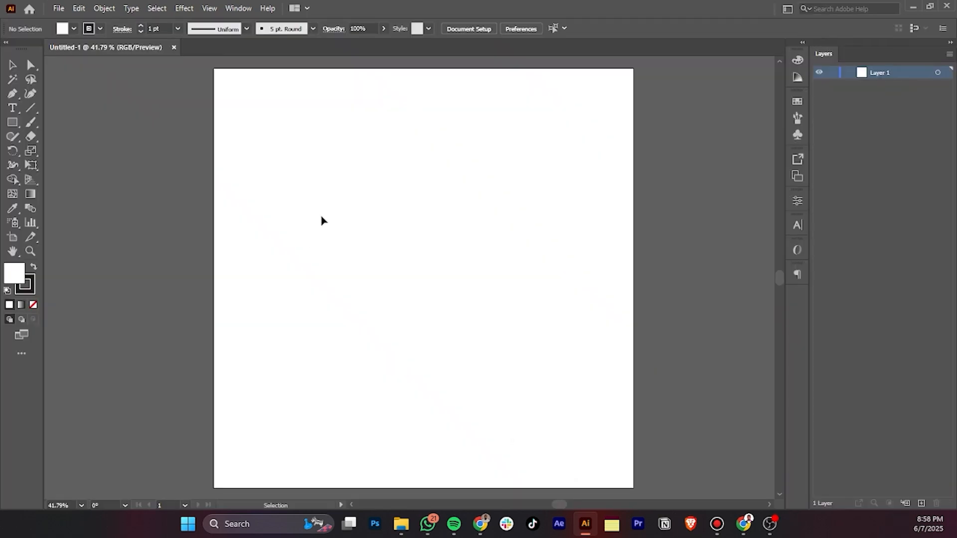
key("l")
mouse_move(315, 149)
left_mouse_down()
mouse_move(387, 210)
mouse_move(411, 244)
mouse_move(358, 264)
left_mouse_up()
left_click(34, 305)
left_click(141, 26, "shift")
left_click(141, 26, "shift")
- Duplicate the circle twice to form three overlapping rings and set all their strokes to 40 pt
key("v")
left_click(429, 269)
left_click_drag(368, 257, 410, 286, "alt")
left_click_drag(418, 228, 427, 175, "alt")
key("ctrl+a")
left_click(141, 32, "shift")
left_click(141, 31, "shift")
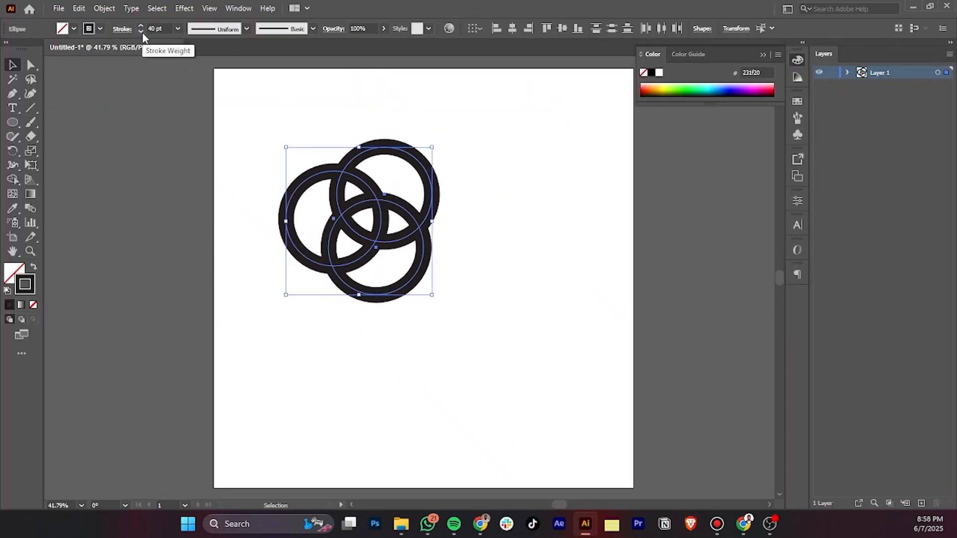
- Expand the three rings' strokes into filled shapes
left_click(101, 9)
left_click(117, 151)
left_click(449, 328)
- Remove the rings' outer arcs with the Shape Builder tool and merge the remainder into a three-pointed knot symbol
key("shift+m")
left_click(305, 181, "alt")
left_click(429, 182, "alt")
left_click(426, 254, "alt")
mouse_move(420, 230)
left_mouse_down()
mouse_move(331, 232)
mouse_move(359, 252)
mouse_move(379, 235)
left_mouse_up()
key("v")
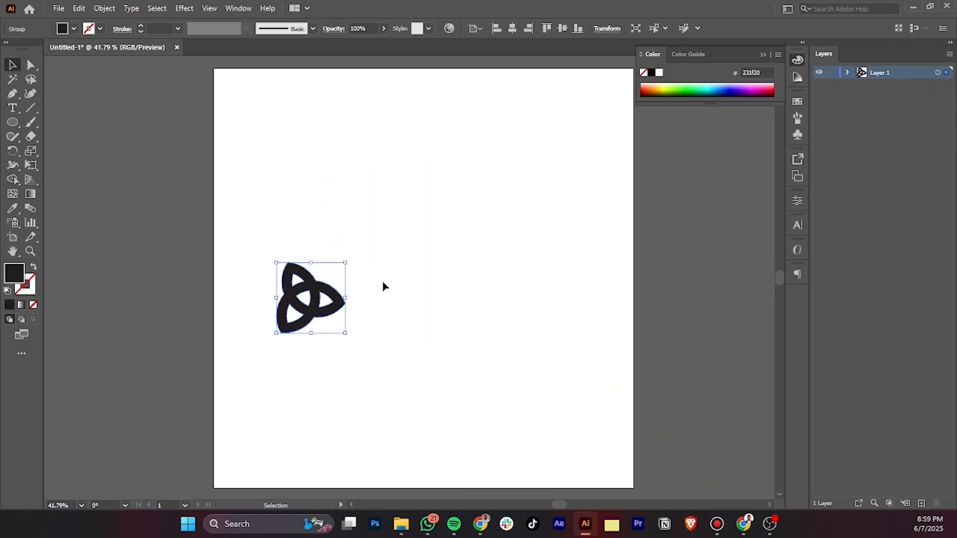
- Add the text "testlogo" beside the knot symbol, enlarge it to the symbol's scale, and select both parts
key("t")
left_click(375, 300)
type("Justlogo")
key("Escape")
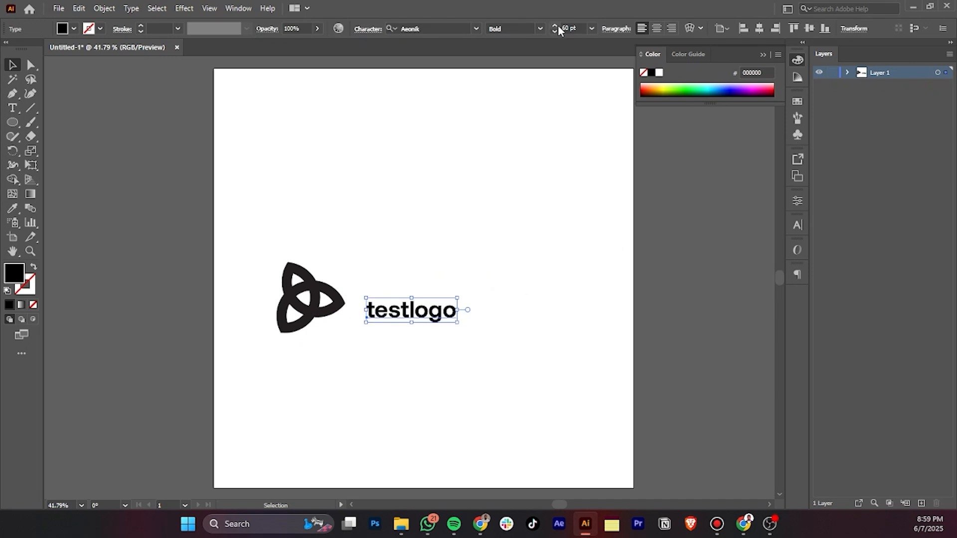
left_click_drag(462, 311, 548, 324)
left_click(538, 378)
left_click_drag(561, 384, 306, 220)
- Save the Illustrator document as "test logo.ai" with the default save options
key("ctrl+shift+s")
left_click(55, 136)
type("test")
key("Return")
key("Return")
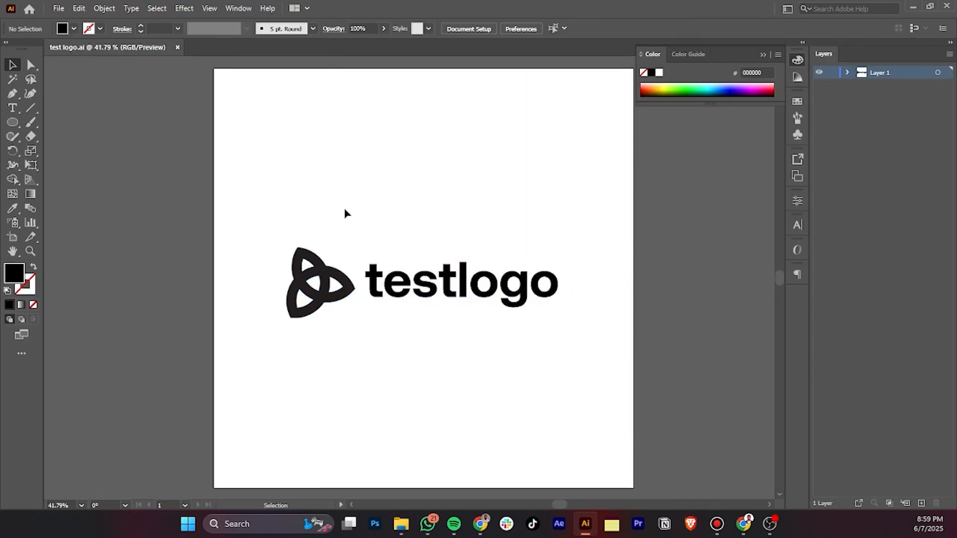
- Collect the logo as a single export asset named "testlogo" and export it as SVG to the Downloads folder
left_click(397, 272)
right_click(428, 288)
mouse_move(495, 483)
left_click(593, 482)
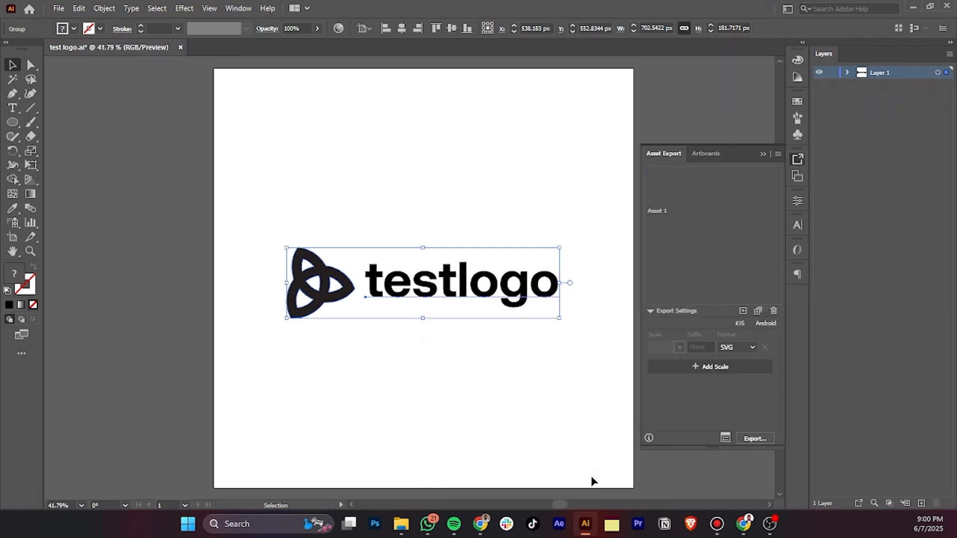
double_click(661, 210)
type("testlogo")
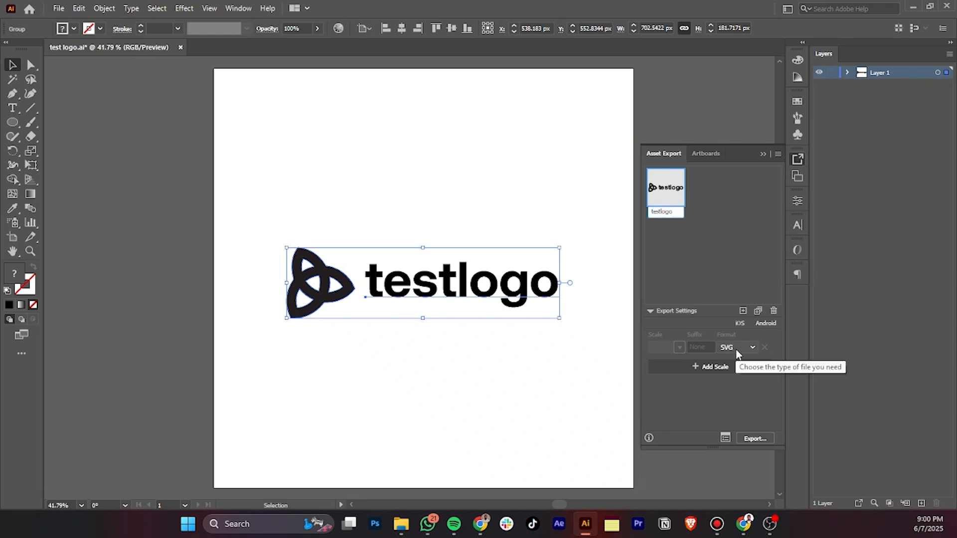
left_click(755, 439)
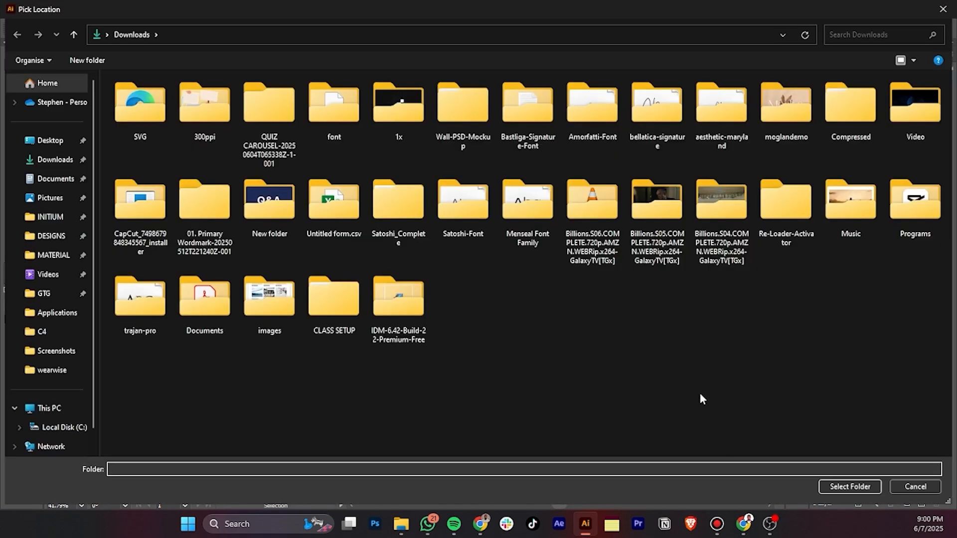
left_click(838, 488)
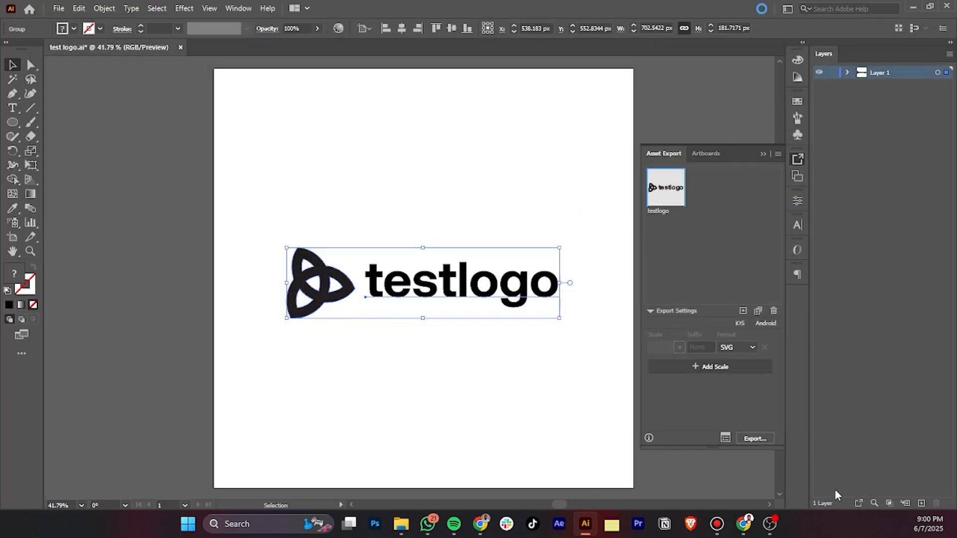
- Import testlogo.svg from the SVG folder in Downloads onto the canvas of the open Figma file
left_click(411, 525)
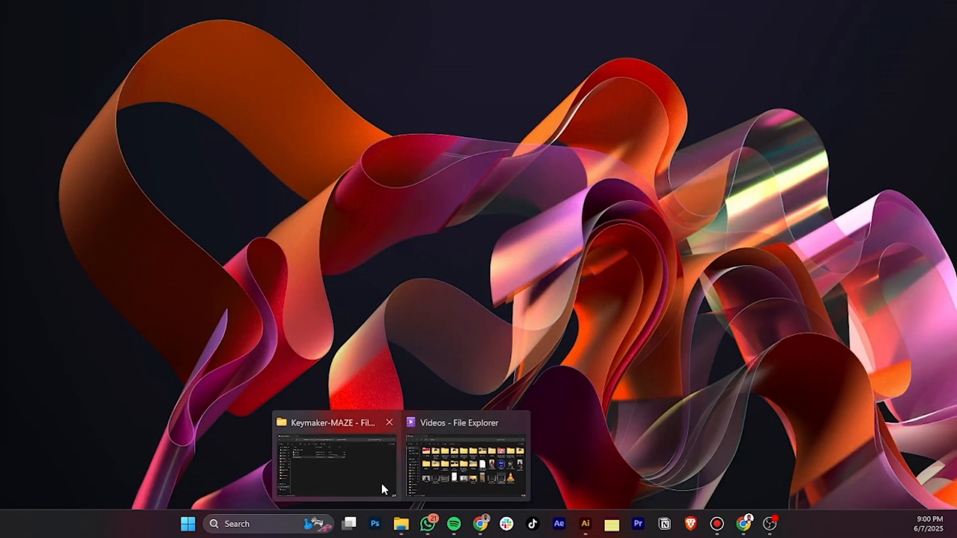
left_click(389, 483)
left_click(166, 120)
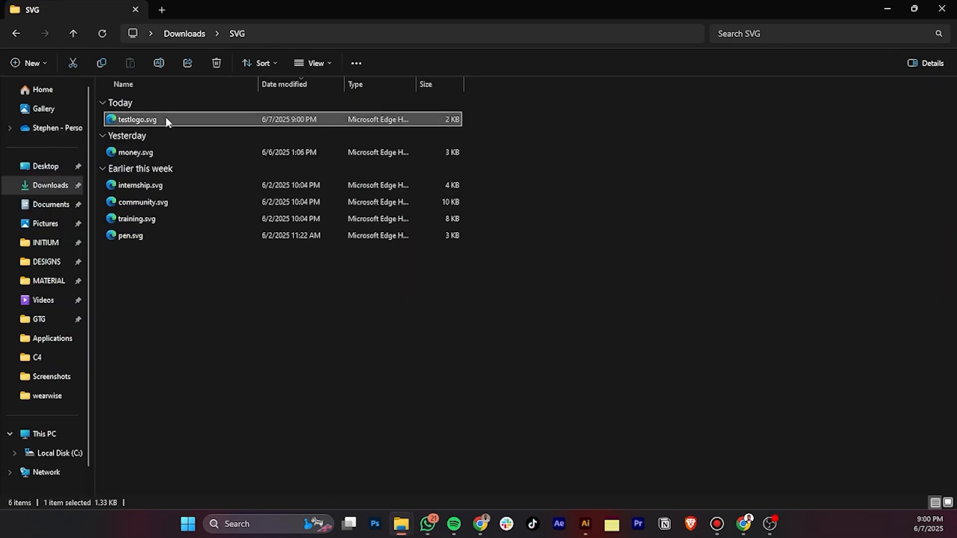
left_click_drag(144, 120, 522, 323)
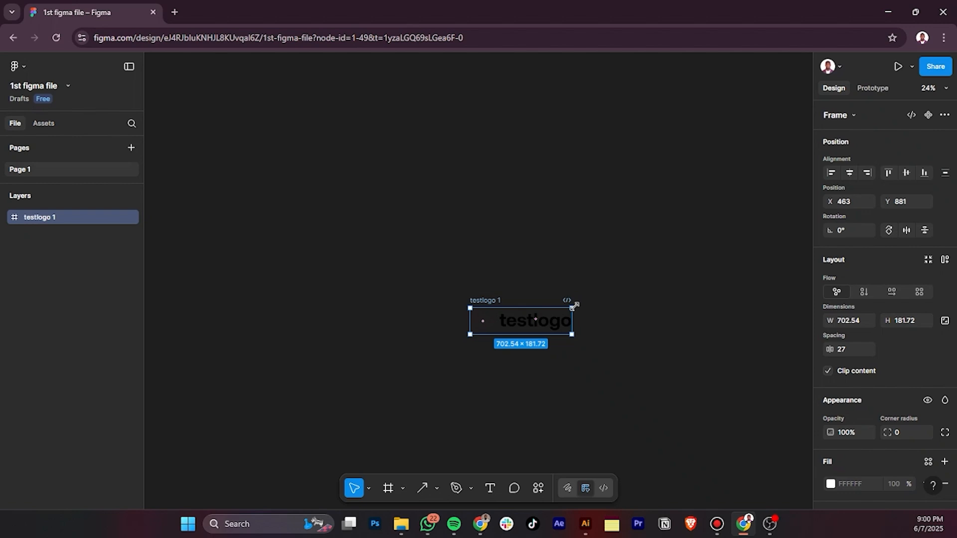
- Scale the imported testlogo frame up to about 2767 × 716 and move it to the middle of the canvas
key("k")
left_click_drag(574, 305, 759, 239)
left_click_drag(734, 300, 554, 254)
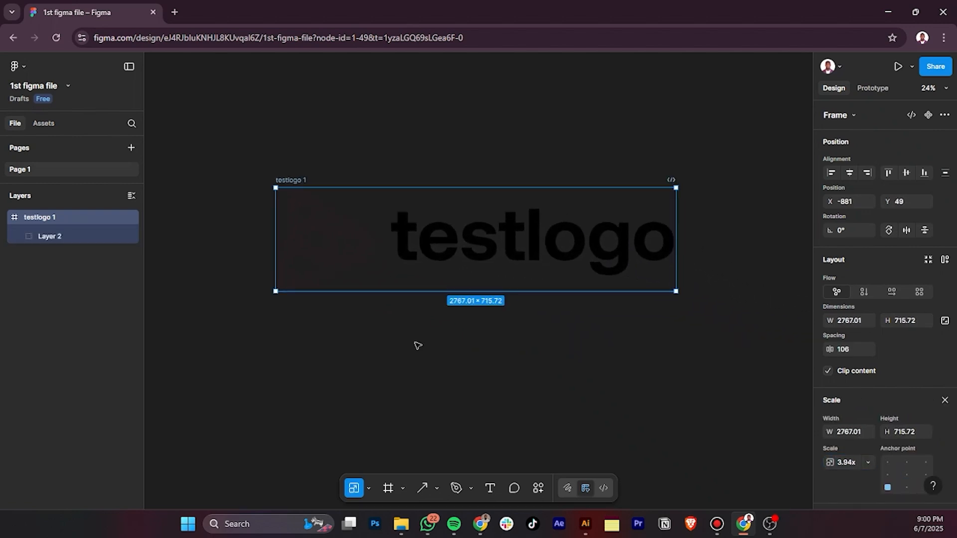
- Expand the nested groups of the imported logo and inspect them down to the testlogo text layer
left_click(20, 236)
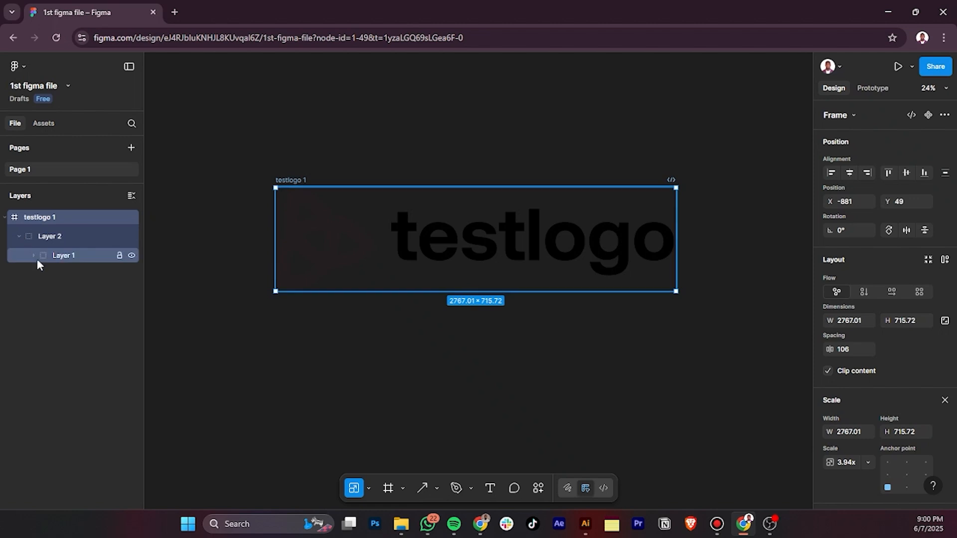
left_click(35, 257)
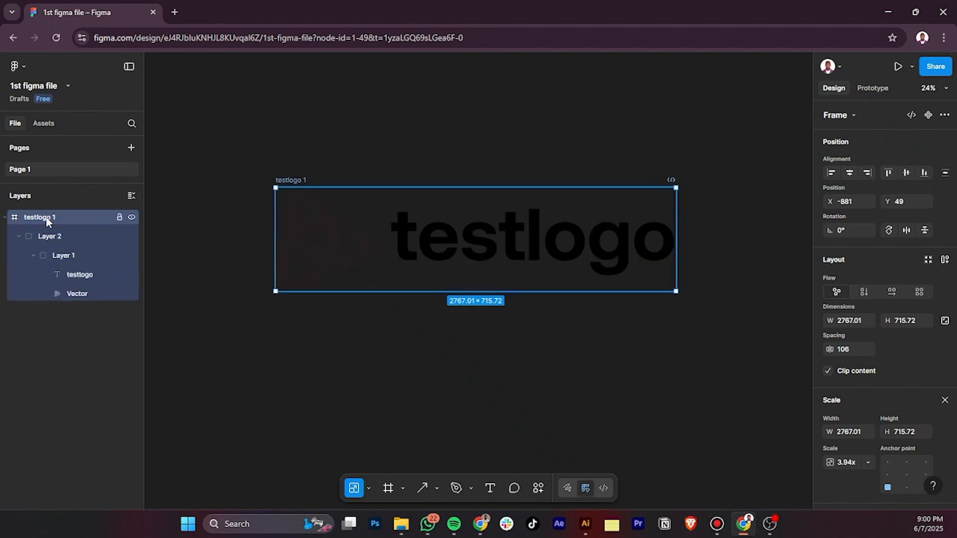
left_click(42, 244)
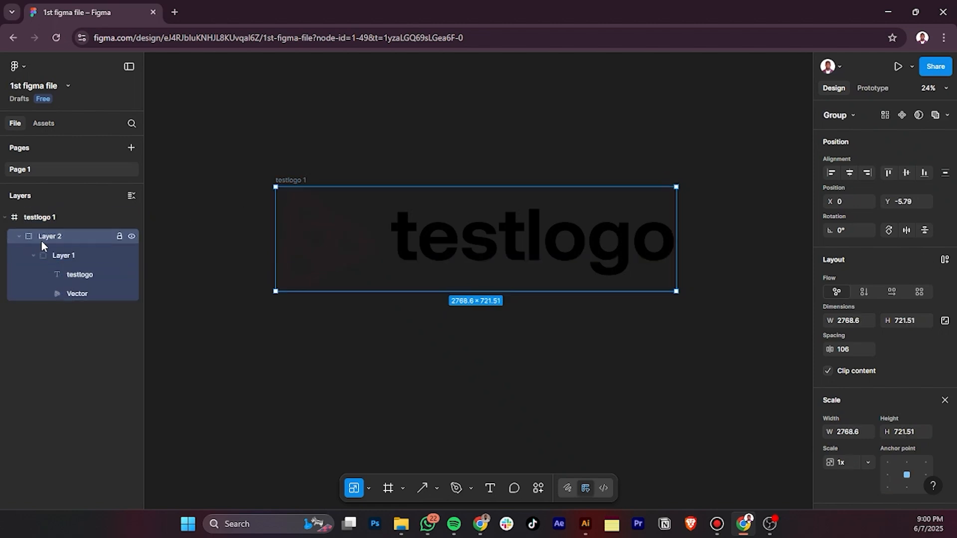
left_click(61, 255)
left_click(74, 278)
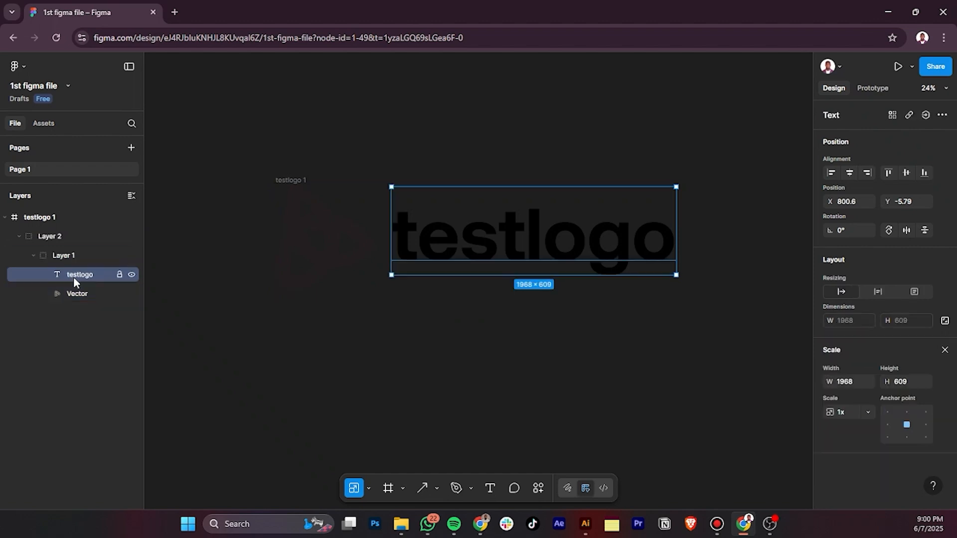
- Check the imported testlogo text and Vector layers by toggling each one's visibility off and on
left_click(132, 274)
left_click(132, 274)
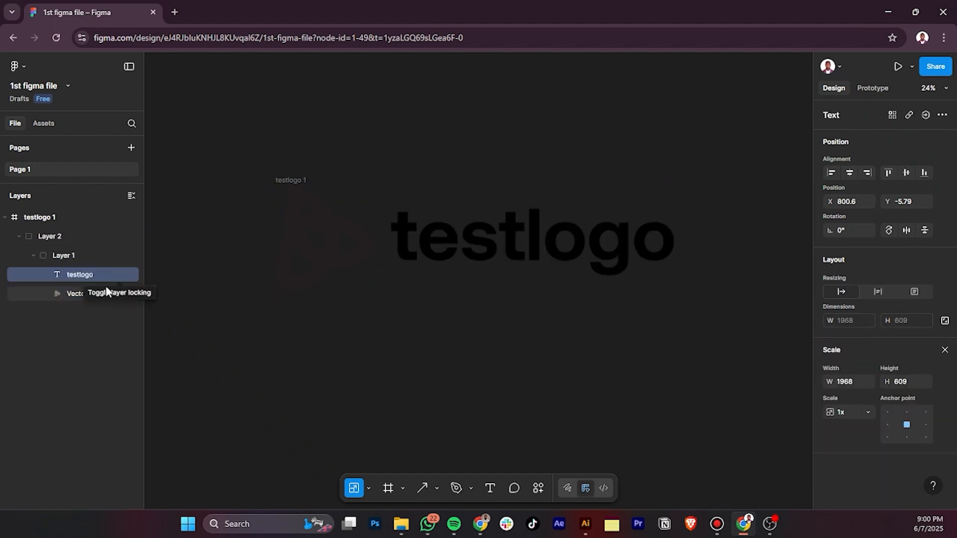
left_click(120, 298)
left_click(132, 294)
left_click(132, 294)
- Edit the logo's text layer on the canvas to read "test-logo"
left_click(547, 249)
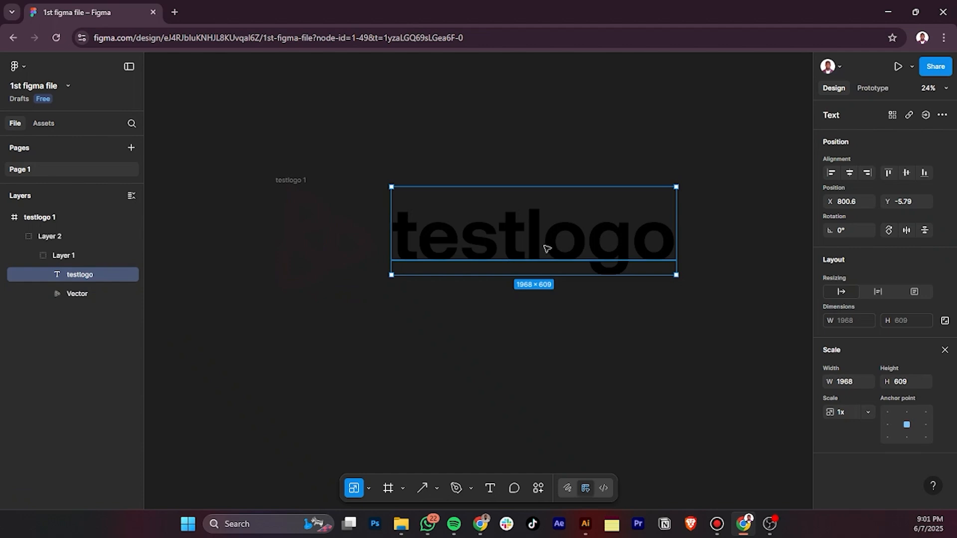
double_click(548, 249)
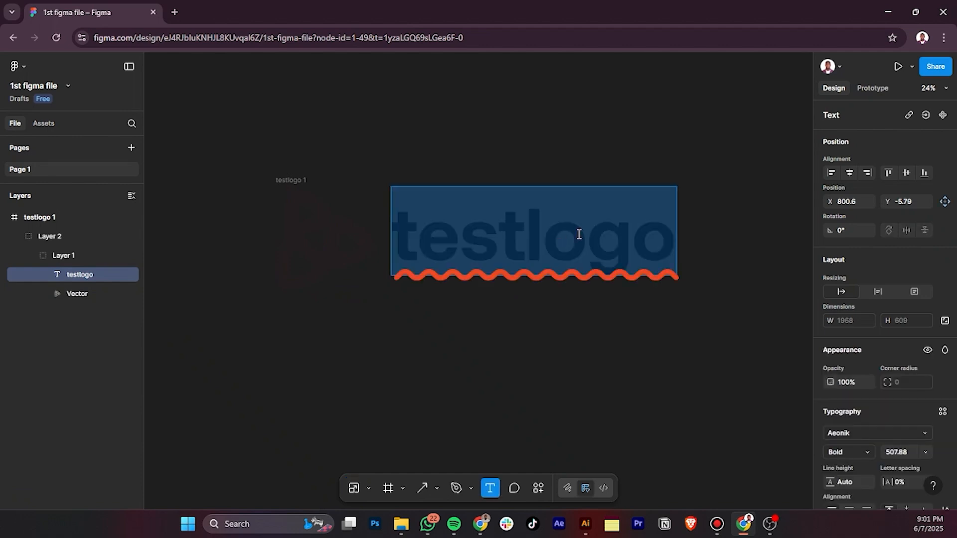
left_click(556, 227)
left_click(524, 230)
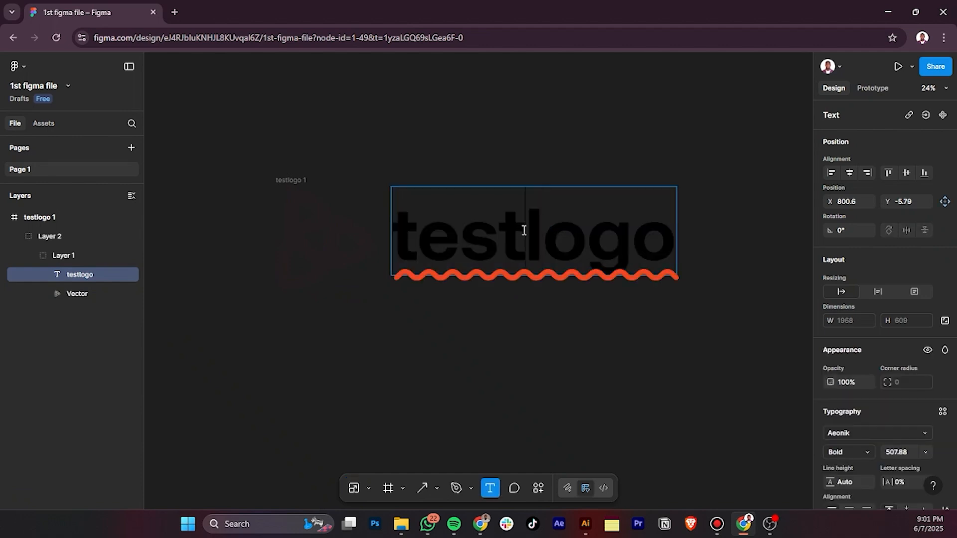
type("-")
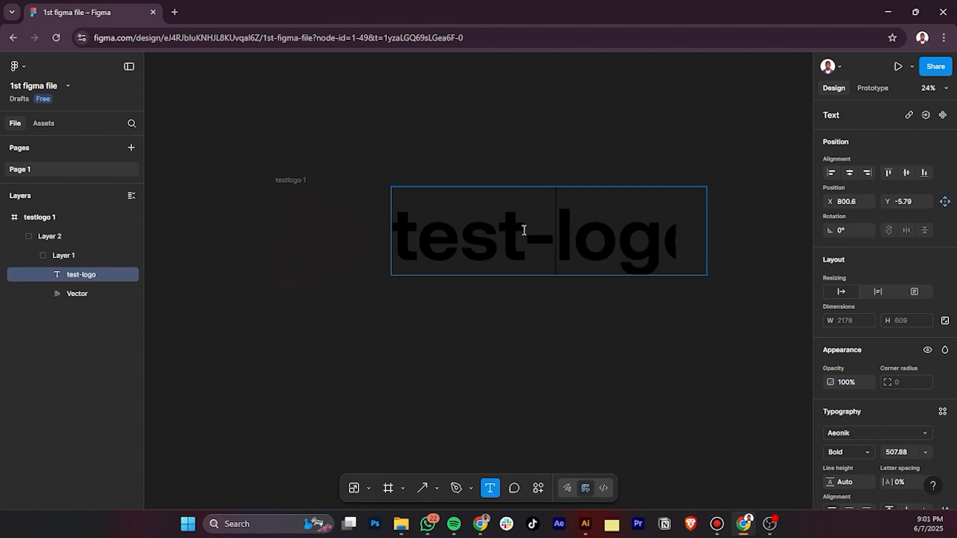
key("Escape")
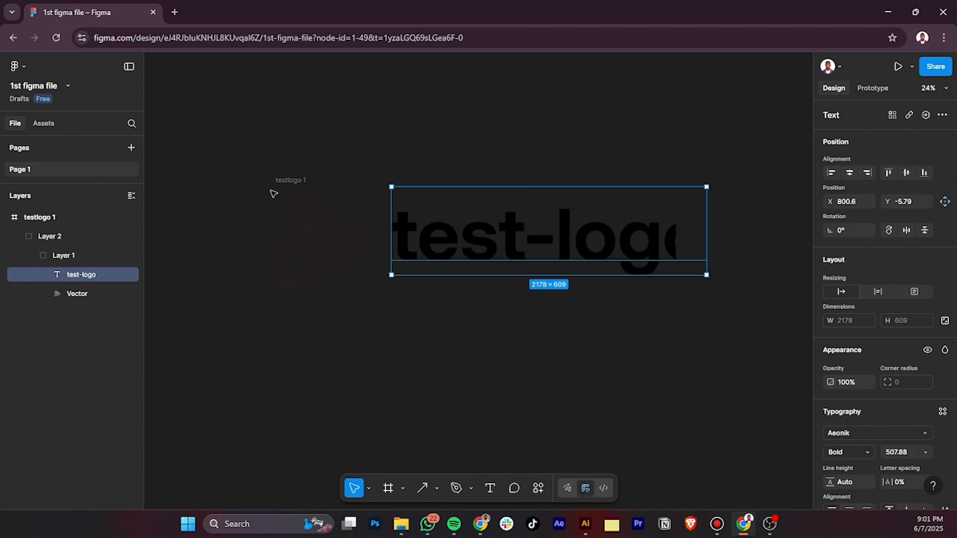
- Ungroup the testlogo 1 frame and the Layer 2 group inside it, keeping only the Layer 1 group
right_click(300, 182)
left_click(381, 253)
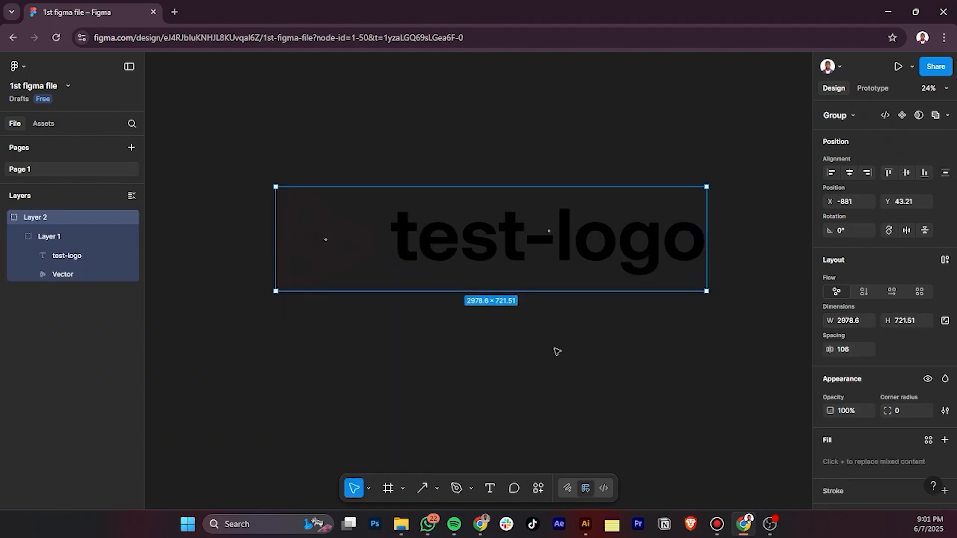
left_click(530, 327)
left_click(331, 255)
right_click(421, 239)
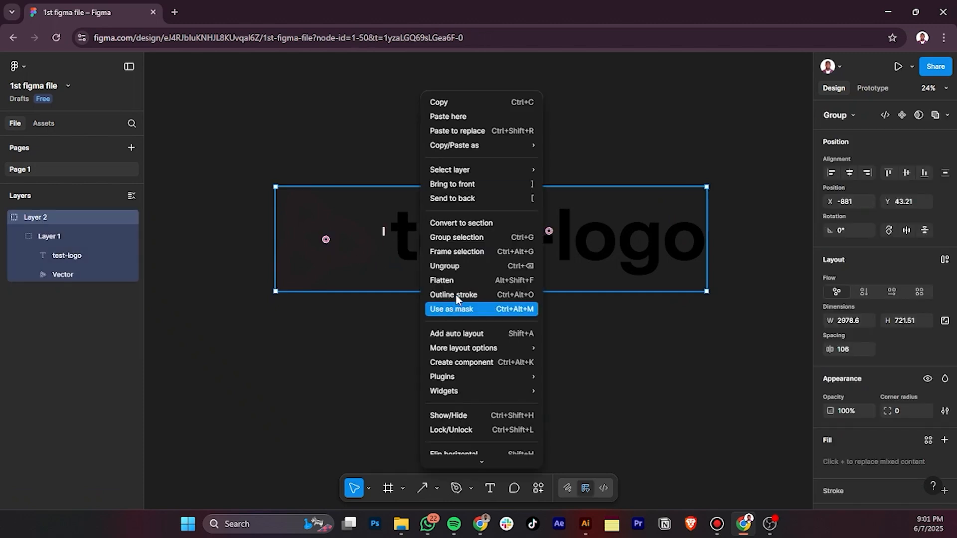
left_click(455, 266)
left_click(555, 390)
- Set the letter spacing of the test-logo text to -5%, keeping the Aeonik Bold font
double_click(588, 258)
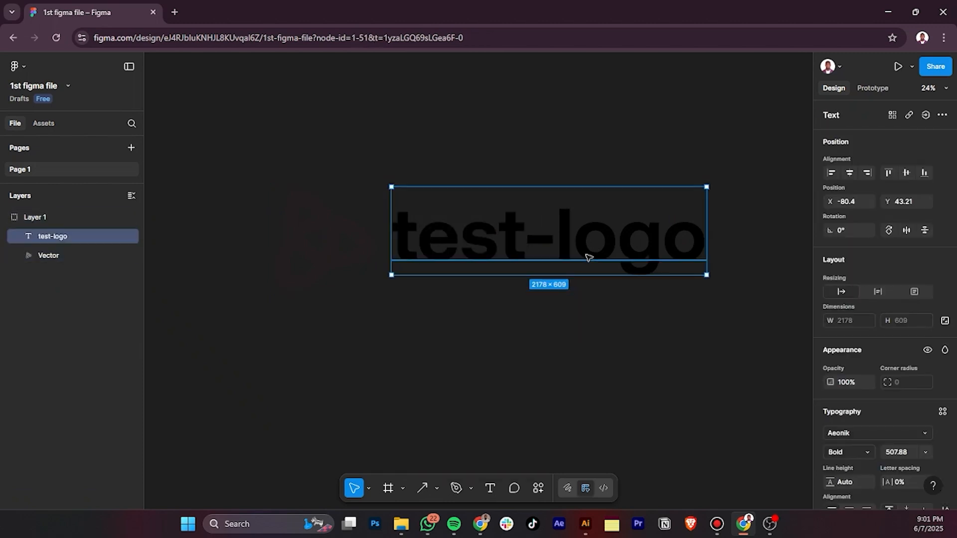
double_click(588, 257)
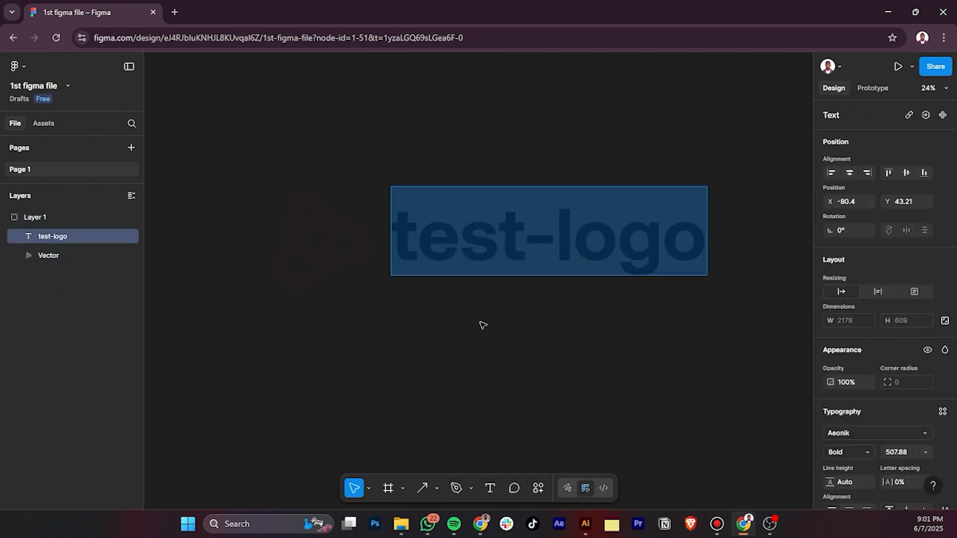
key("Escape")
scroll(723, 329, "down", 2)
scroll(874, 401, "down", 3)
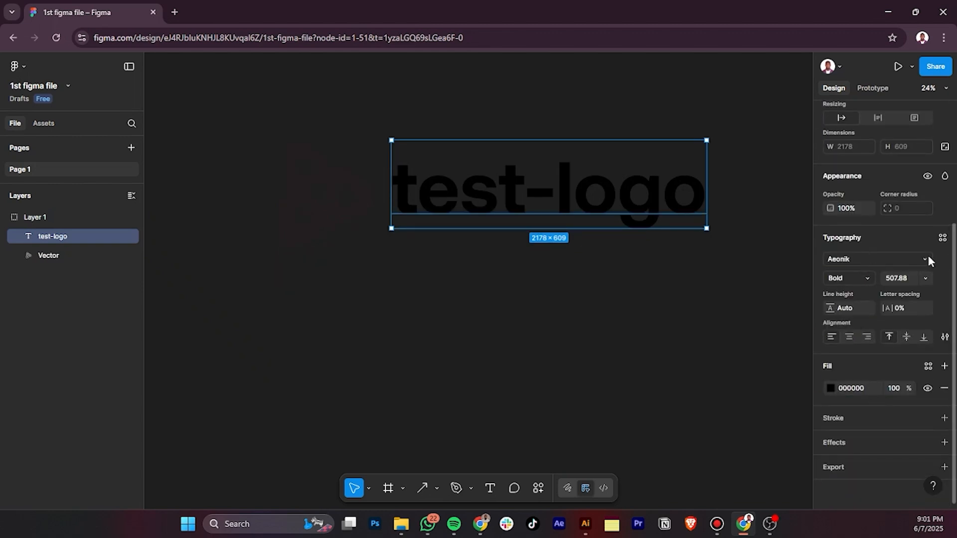
left_click(872, 278)
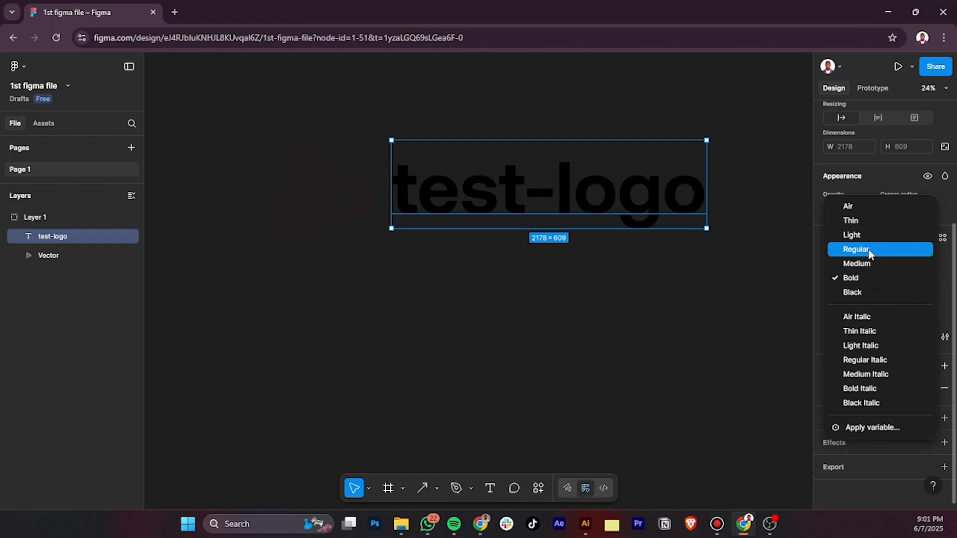
left_click(877, 279)
left_click(910, 307)
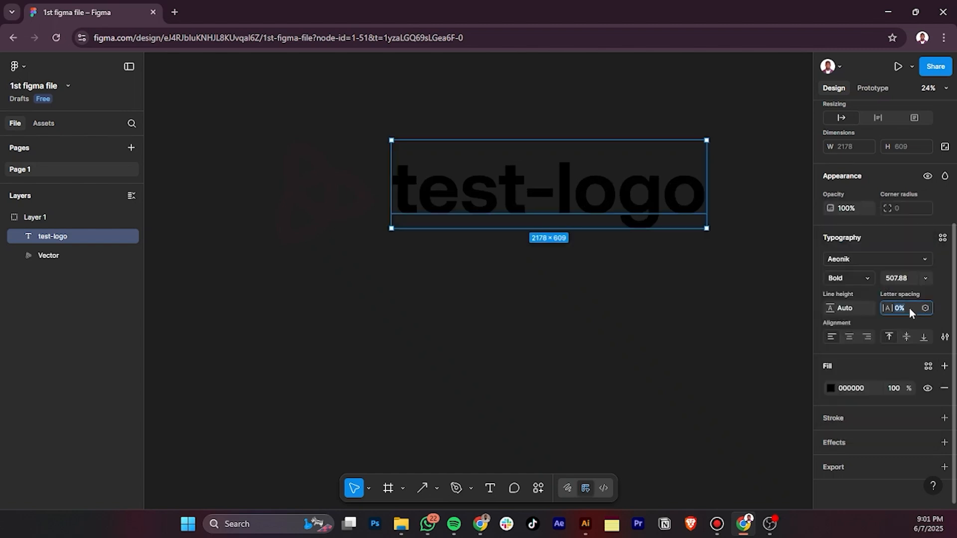
type("-5")
key("Return")
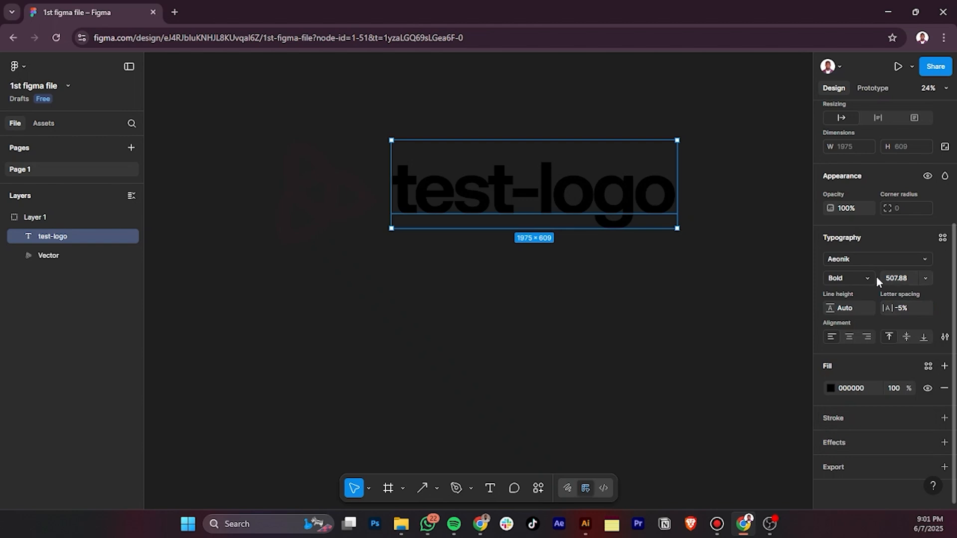
- Change the fill of the logo's Vector symbol to white
left_click(351, 192)
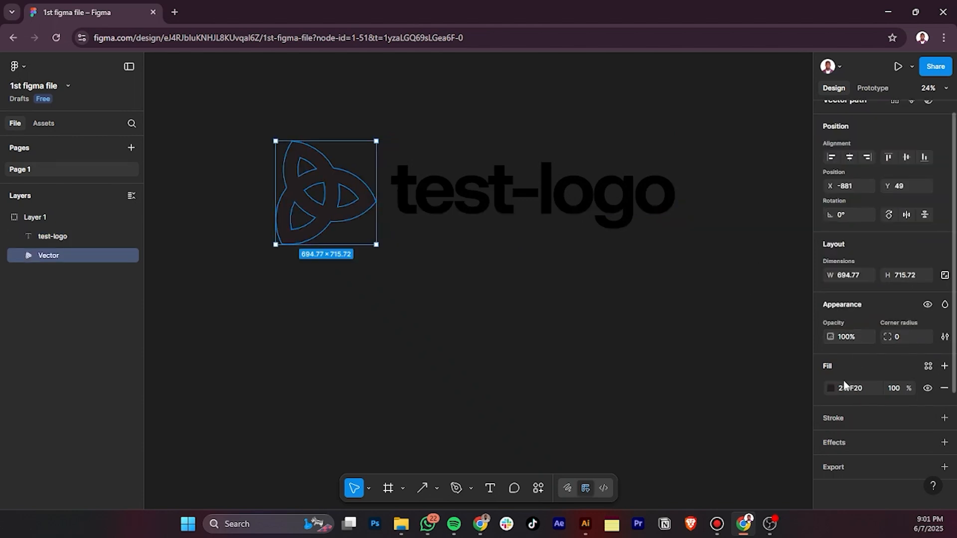
left_click(832, 388)
left_click_drag(699, 321, 682, 261)
left_click(587, 105)
left_click(587, 196)
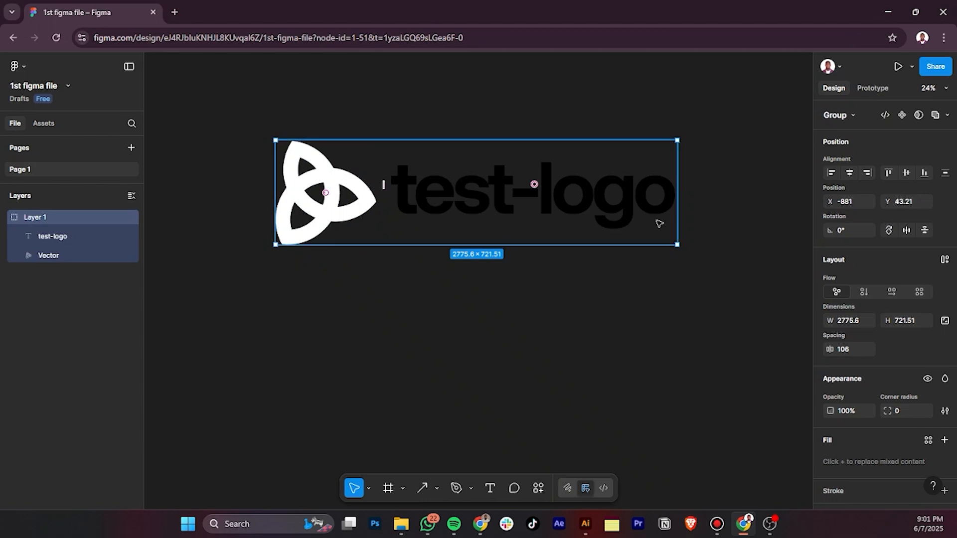
left_click(665, 253)
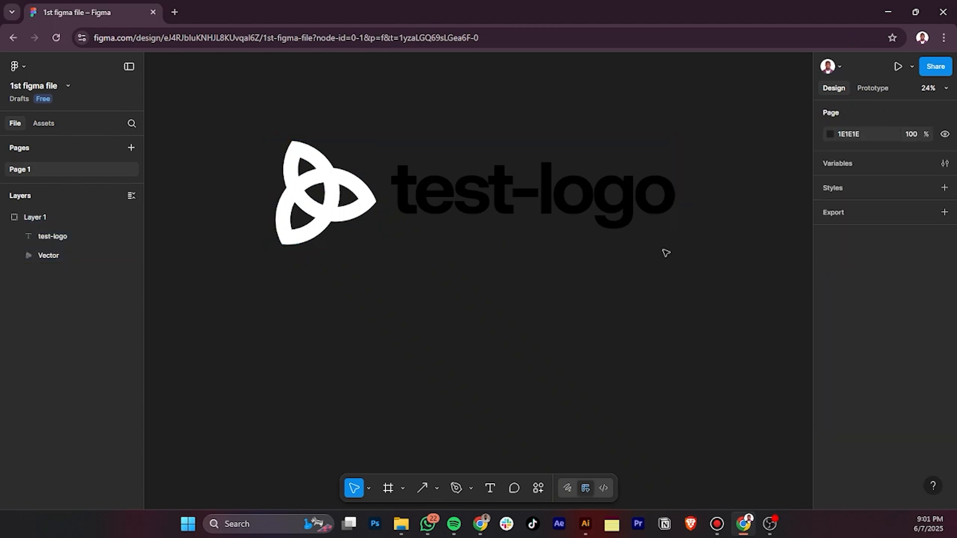
- Change the fill of the test-logo text to the salmon red FF7B7B
double_click(650, 217)
scroll(883, 441, "down", 3)
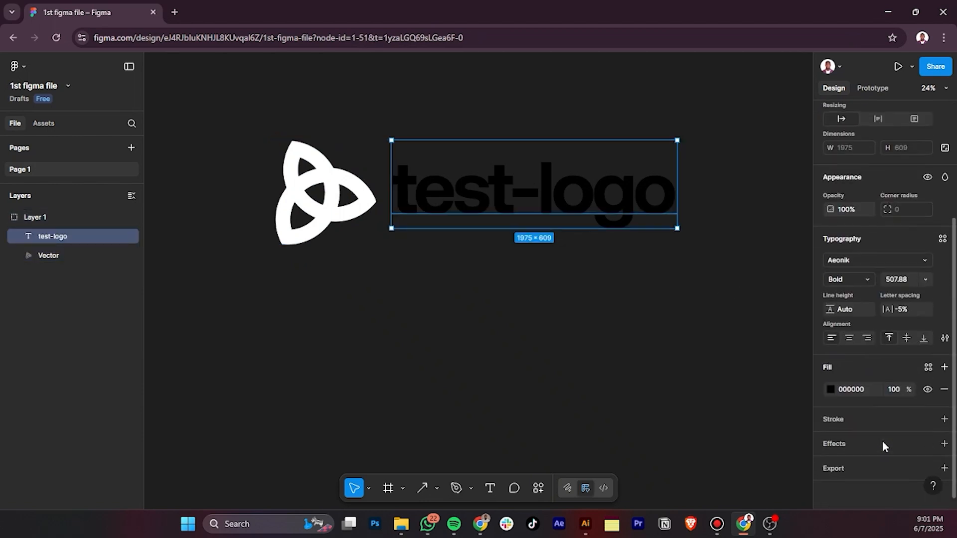
left_click(831, 388)
left_click_drag(750, 325, 748, 269)
left_click(732, 189)
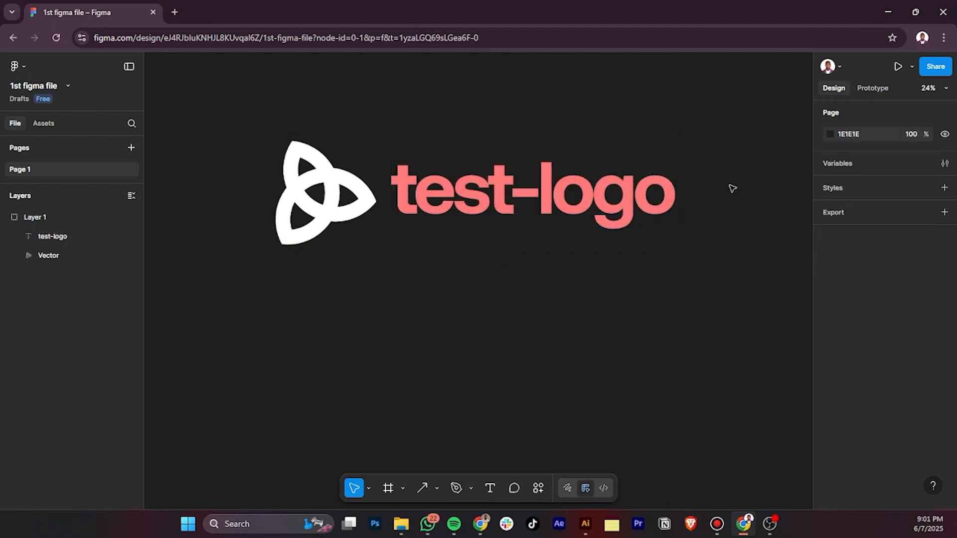
- Move the whole logo group higher on the canvas and give it a single 333333 fill
scroll(562, 300, "down", 3)
left_click(562, 251)
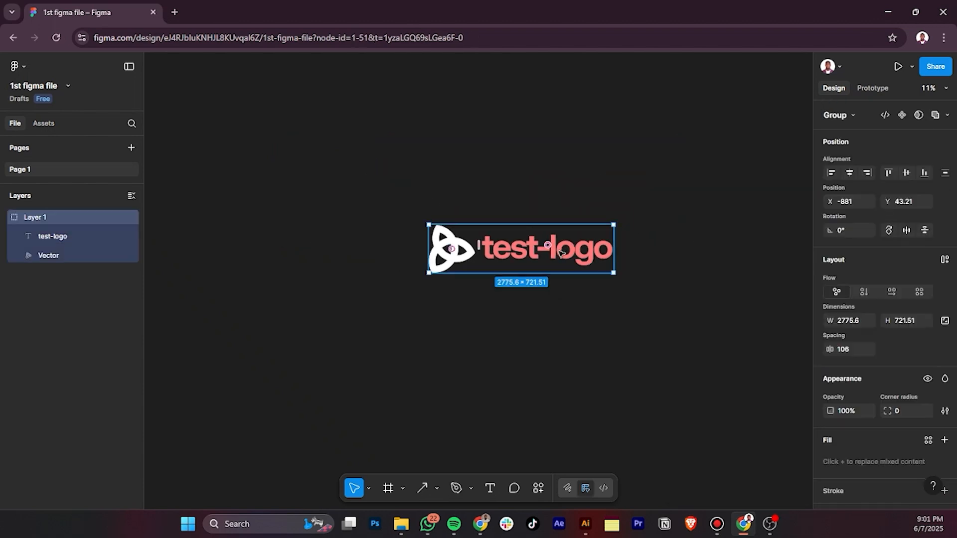
left_click_drag(562, 250, 541, 192)
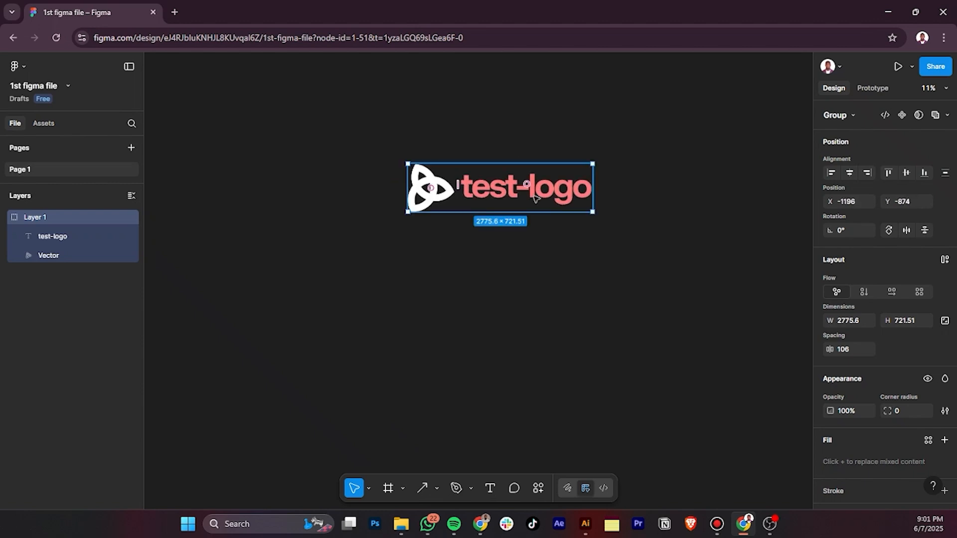
scroll(556, 312, "up", 2)
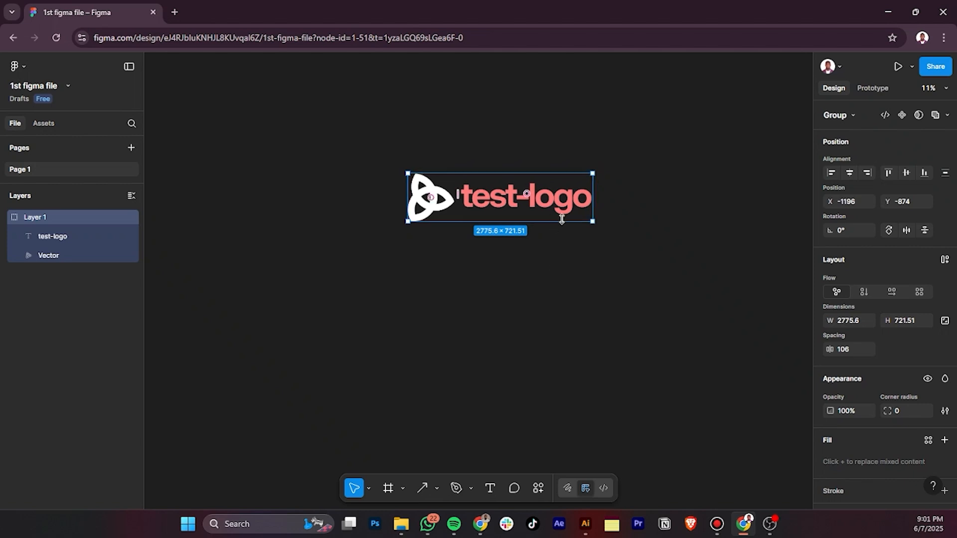
left_click(946, 441)
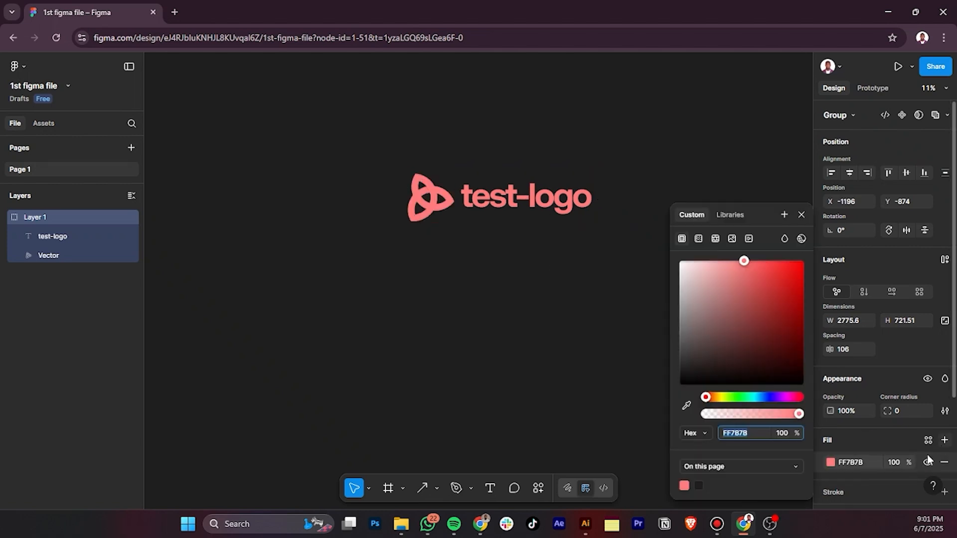
left_click_drag(729, 355, 651, 378)
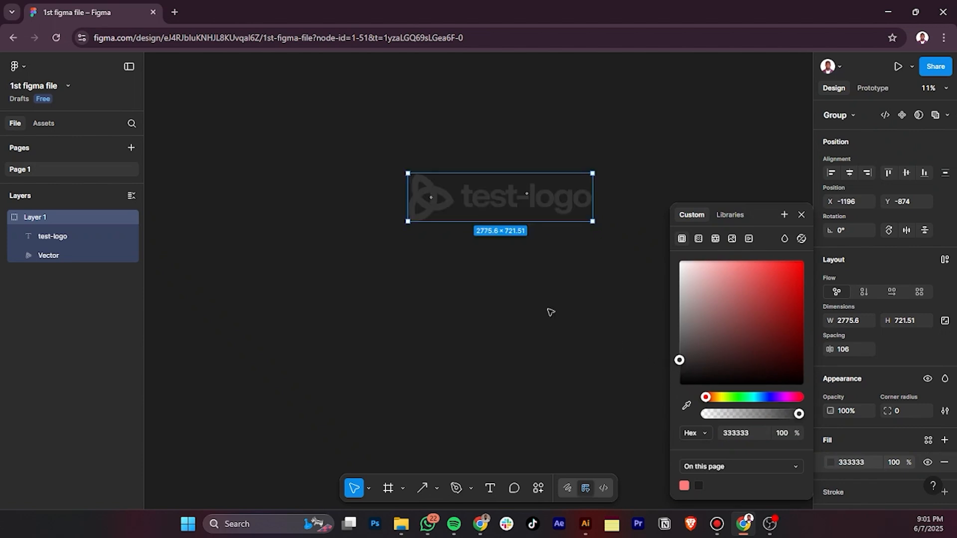
left_click(564, 279)
- Move the logo group to the far left to free space on the canvas
scroll(562, 277, "down", 3)
left_click_drag(560, 229, 267, 197)
scroll(300, 216, "down", 3)
left_click(506, 279)
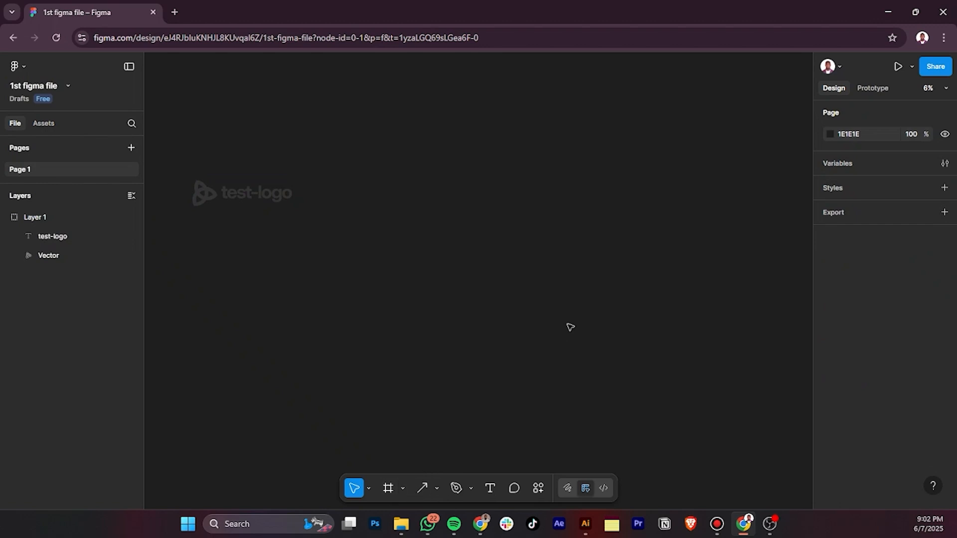
- Add a Slide 16:9 presentation frame of 1920 × 1080 and place it just to the right of the logo
left_click(382, 490)
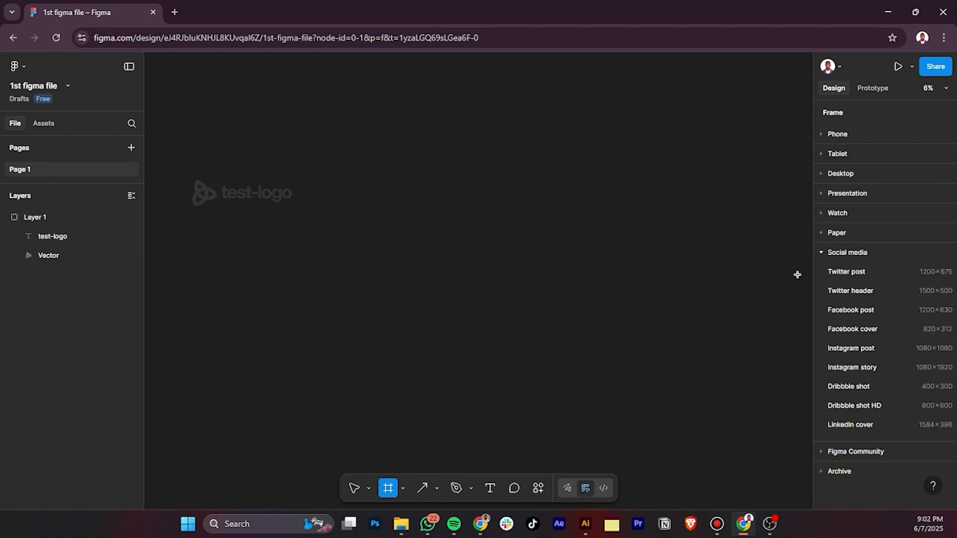
left_click(823, 194)
left_click(863, 213)
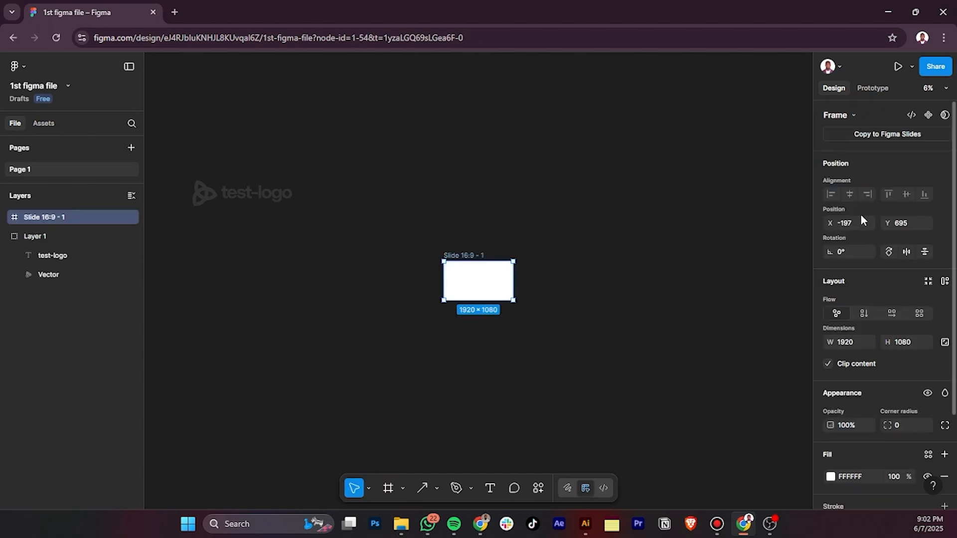
left_click_drag(475, 279, 347, 195)
scroll(347, 195, "up", 2)
scroll(348, 195, "up", 2)
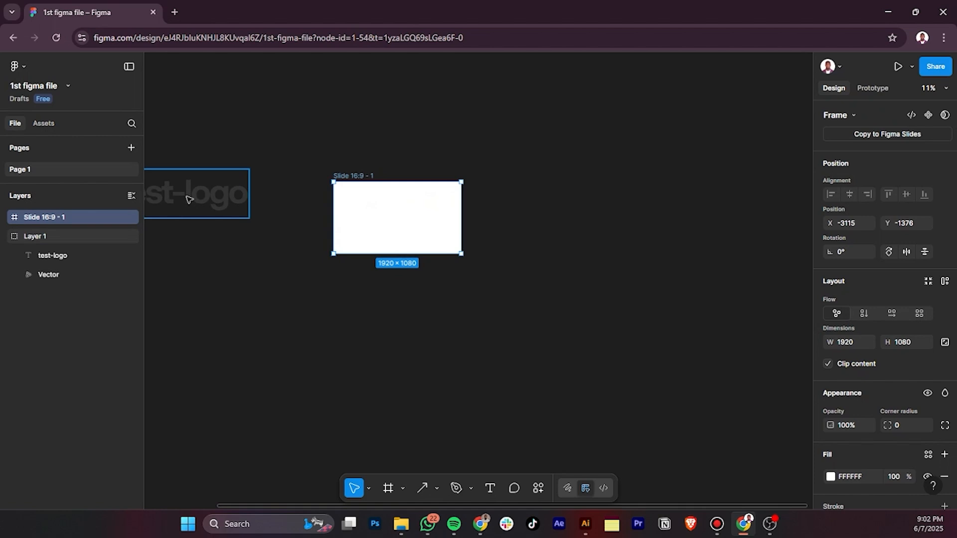
- Move the logo group into the slide frame and scale it to about 1564 × 407 so it sits centred with margins
left_click(192, 196)
left_click_drag(316, 154, 414, 162)
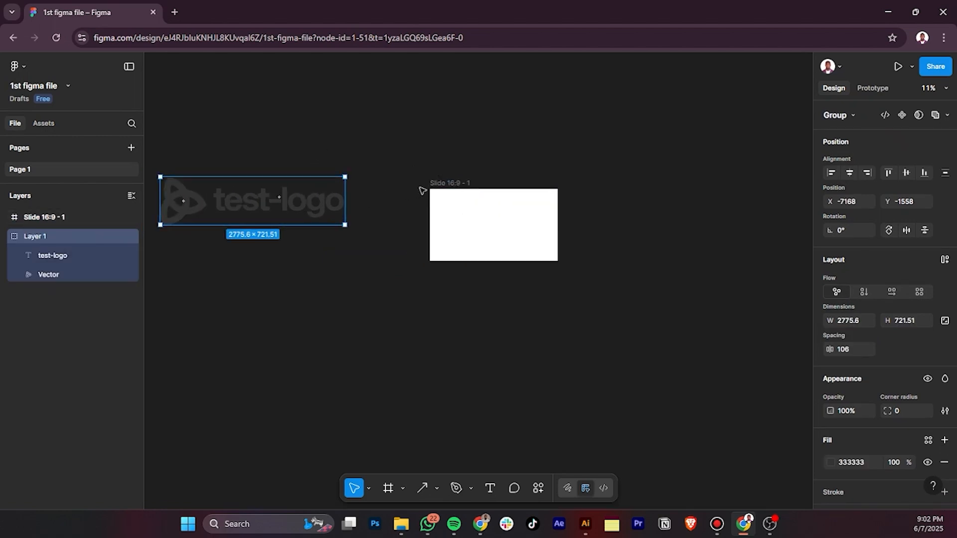
left_click_drag(317, 204, 570, 216)
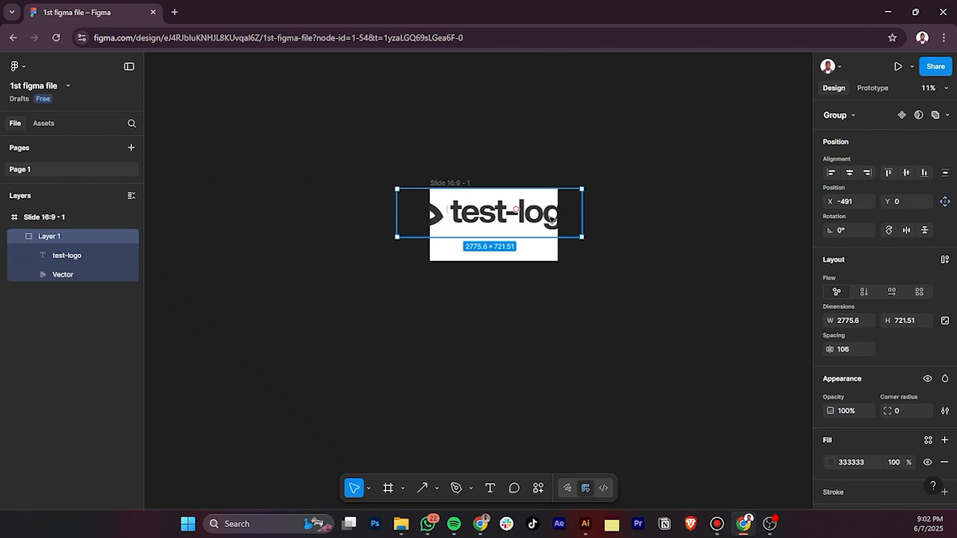
key("k")
left_click_drag(581, 188, 530, 227)
left_click(558, 291)
scroll(554, 267, "up", 4)
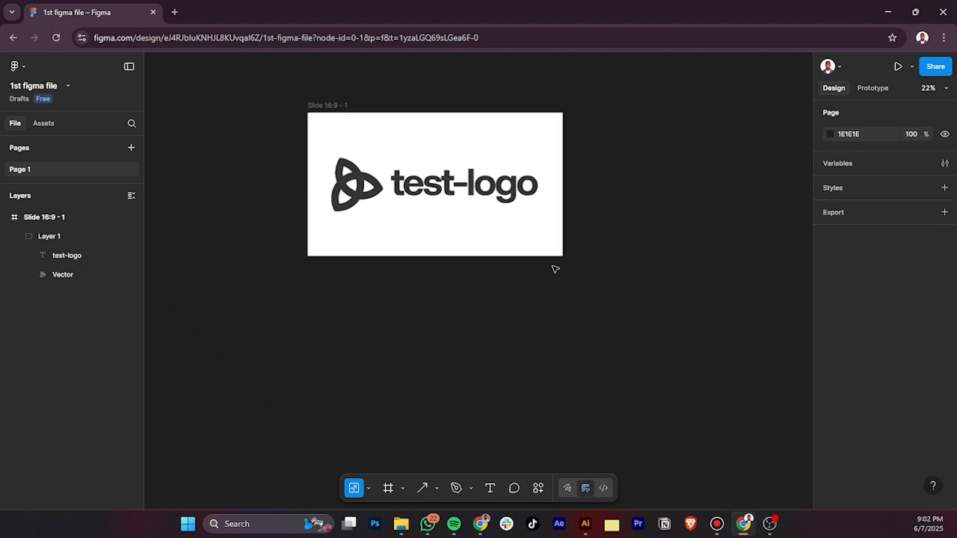
scroll(541, 302, "up", 3)
- Duplicate the logo group to the right of the slide frame and ungroup the copy into its text and vector
left_click(506, 180)
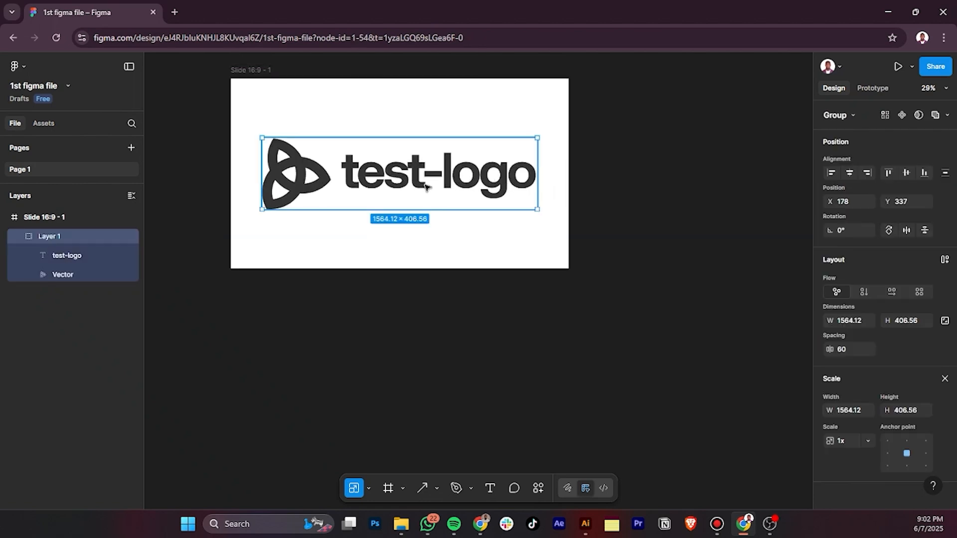
scroll(426, 184, "down", 1)
scroll(428, 182, "down", 2)
left_click_drag(427, 165, 724, 149)
right_click(721, 150)
left_click(761, 285)
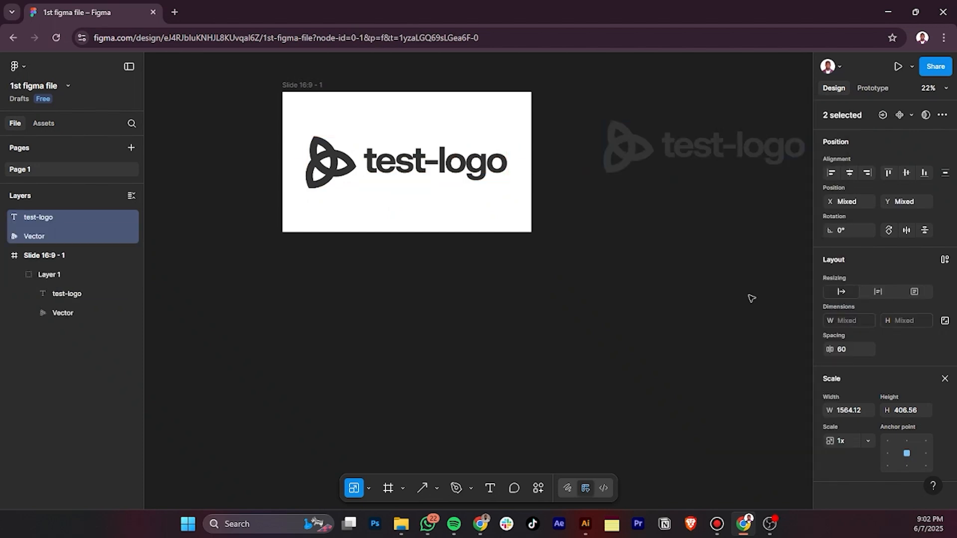
left_click(660, 241)
- Duplicate the ungrouped logo's Vector symbol directly below the original as a symbol-only version
left_click(649, 159)
left_click_drag(648, 159, 648, 252)
left_click(718, 161)
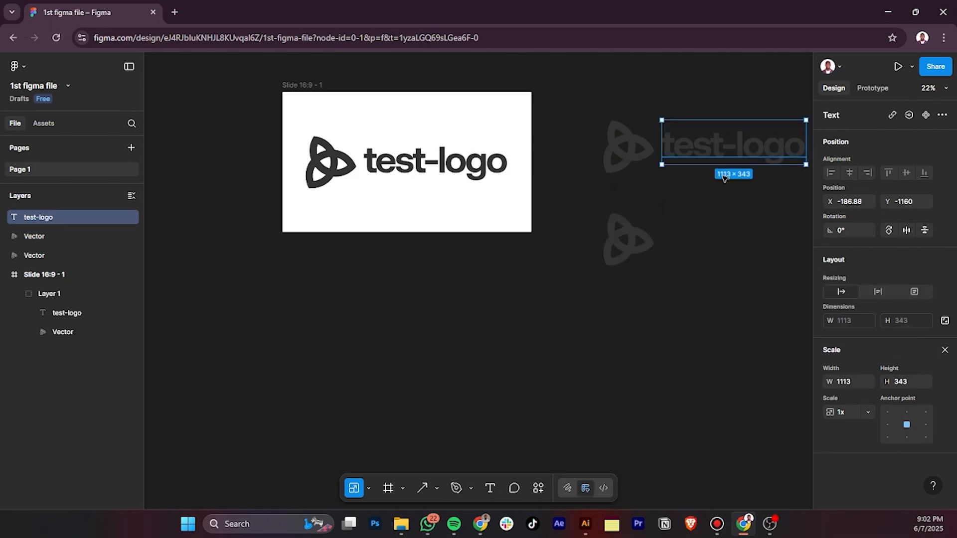
left_click(740, 195)
- Select the ungrouped logo's text and symbol together and place a duplicate of both above them
left_click_drag(735, 183, 609, 149)
scroll(717, 184, "up", 1)
scroll(707, 273, "up", 1)
left_click_drag(701, 199, 688, 92)
scroll(687, 165, "up", 5)
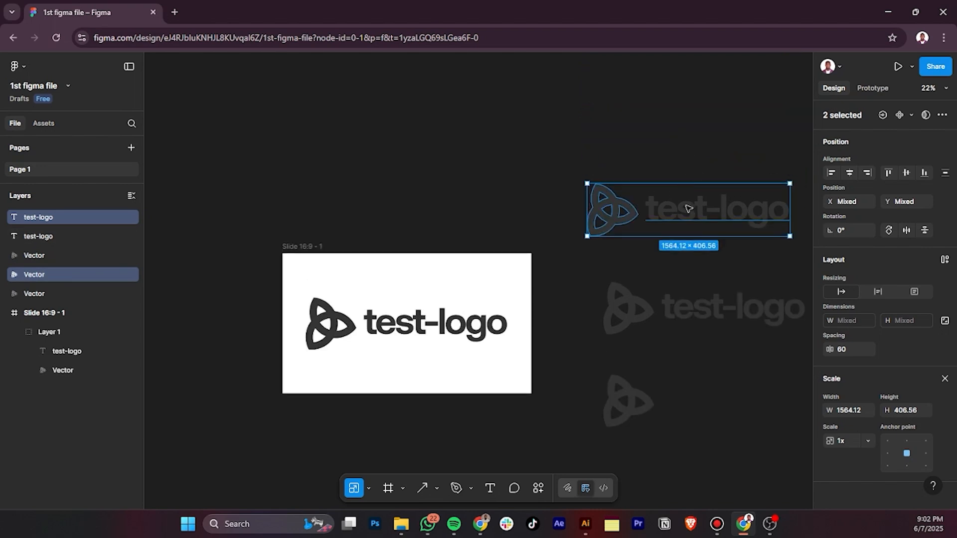
- Place the duplicated logo's text beneath its symbol and scale the text down to about 702 wide
left_click_drag(689, 213, 687, 162)
left_click(688, 233)
left_click_drag(756, 169, 668, 223)
key("k")
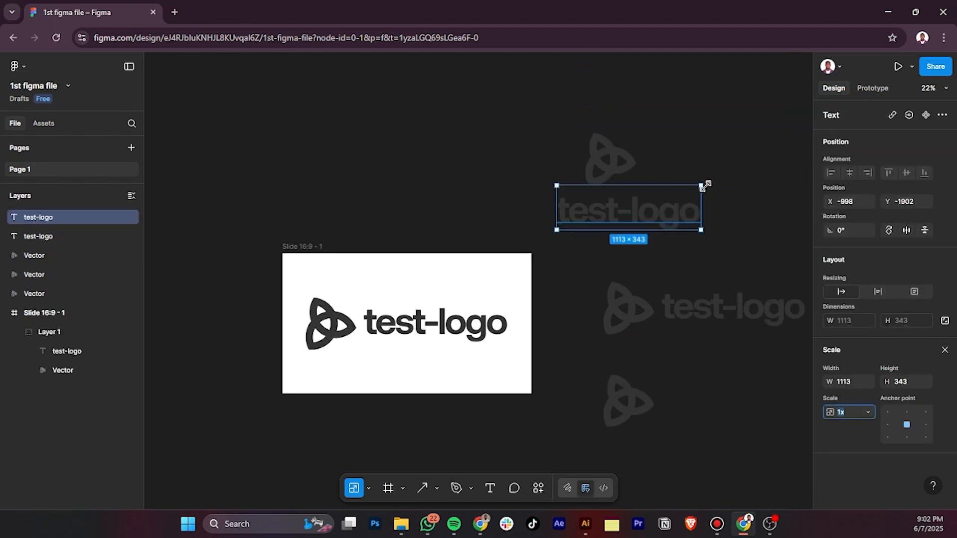
left_click_drag(701, 184, 651, 205)
- Align the duplicate's symbol and text on their horizontal centres and group them as a stacked logo
left_click(684, 240)
left_click_drag(642, 252, 647, 100)
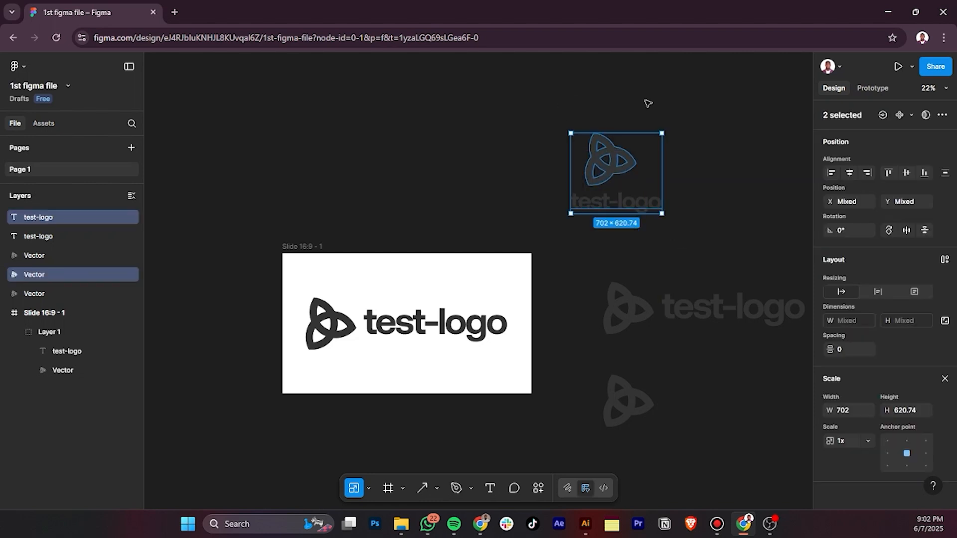
left_click(851, 173)
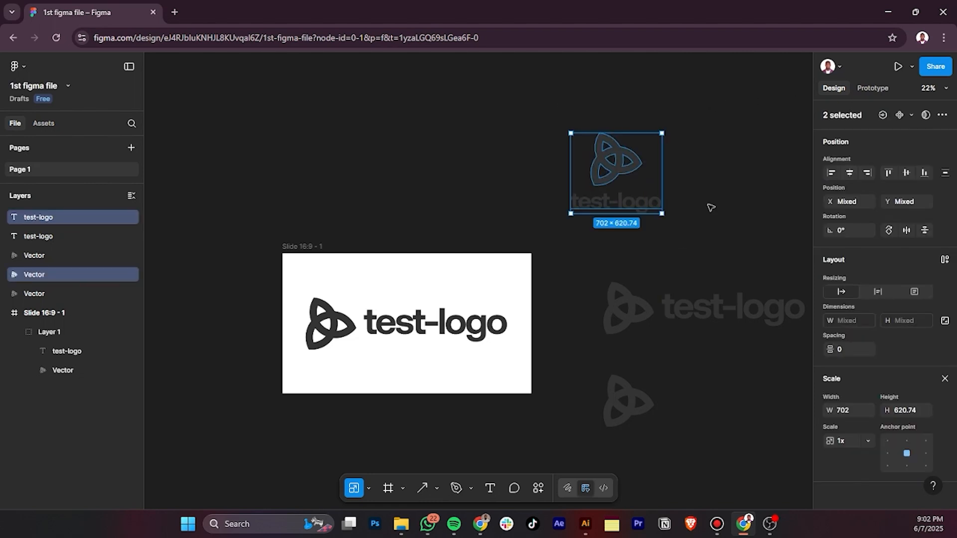
key("ctrl+g")
left_click(713, 260)
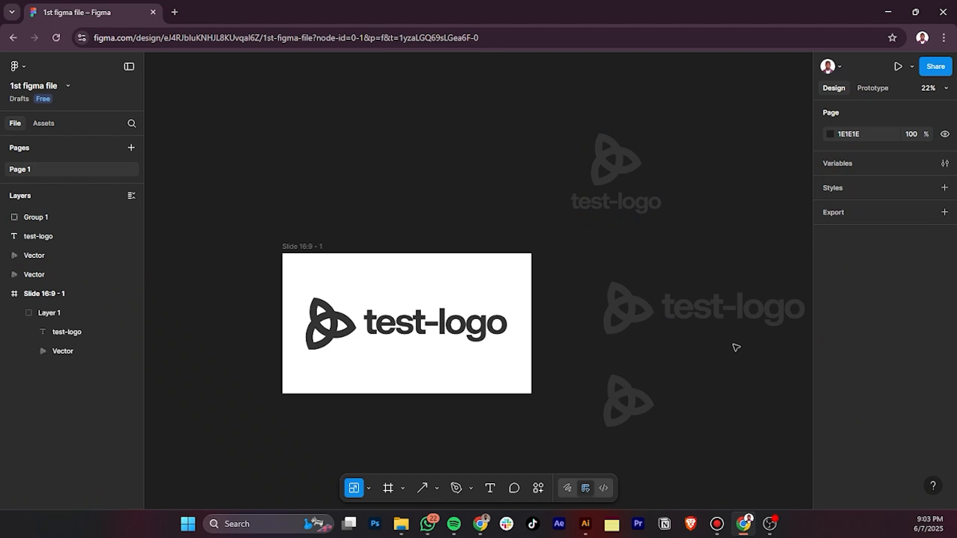
- Group the horizontal logo's text and symbol beside the slide frame
left_click_drag(736, 347, 543, 293)
key("ctrl+g")
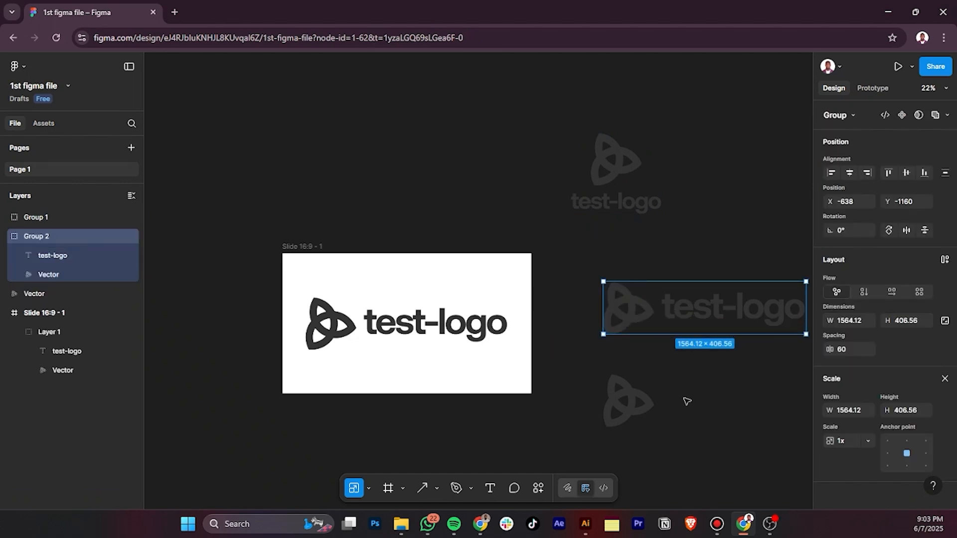
left_click(687, 400)
- Delete the logo group placed inside the slide frame
scroll(449, 317, "down", 3)
scroll(450, 318, "down", 5)
left_click(438, 163)
key("Delete")
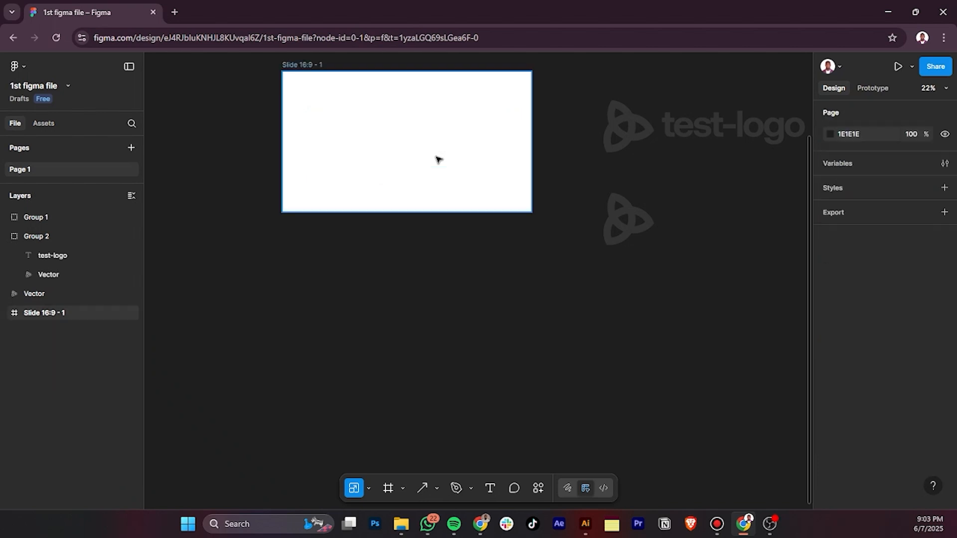
- Set the horizontal logo group's fill to dark magenta 660141
scroll(620, 260, "up", 9)
scroll(647, 261, "down", 2)
left_click(708, 294)
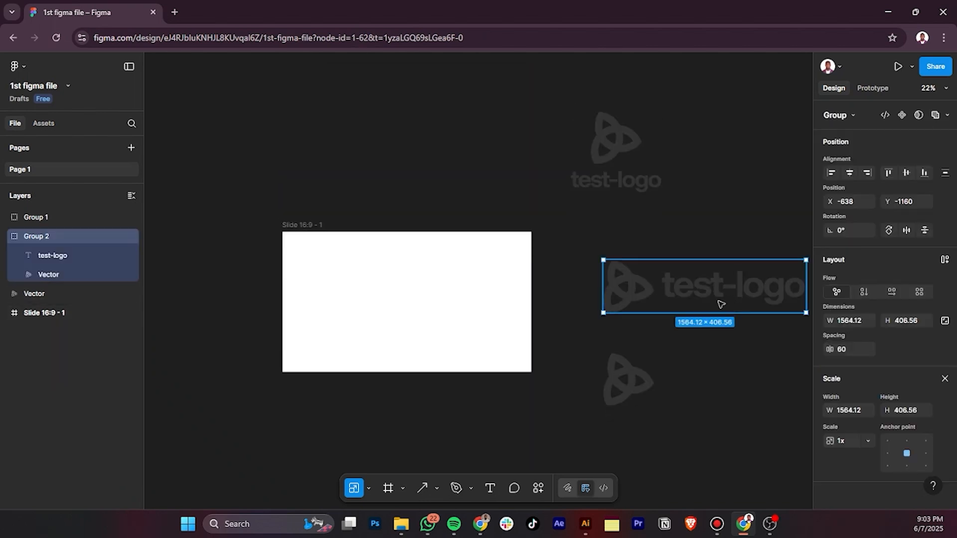
key("v")
scroll(927, 384, "down", 3)
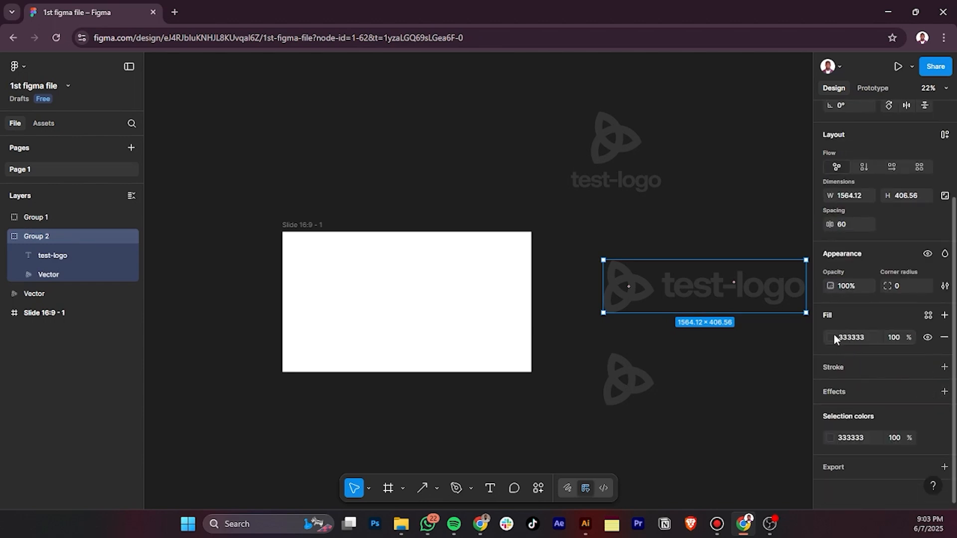
left_click(835, 335)
left_click(791, 397)
left_click(799, 308)
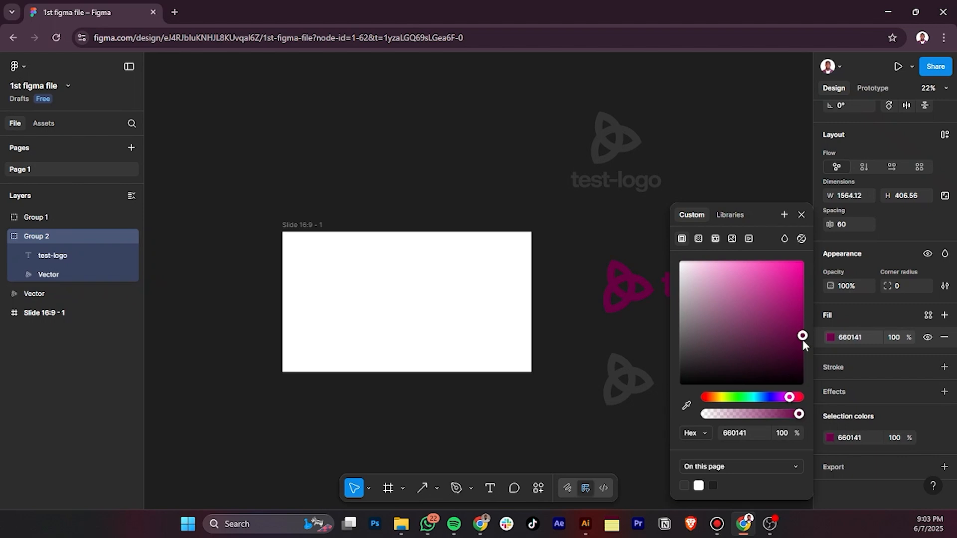
left_click(801, 215)
- Move the horizontal logo group into the slide frame and set its fill to the brighter magenta 9A0363
left_click(684, 267)
left_click_drag(690, 288, 388, 298)
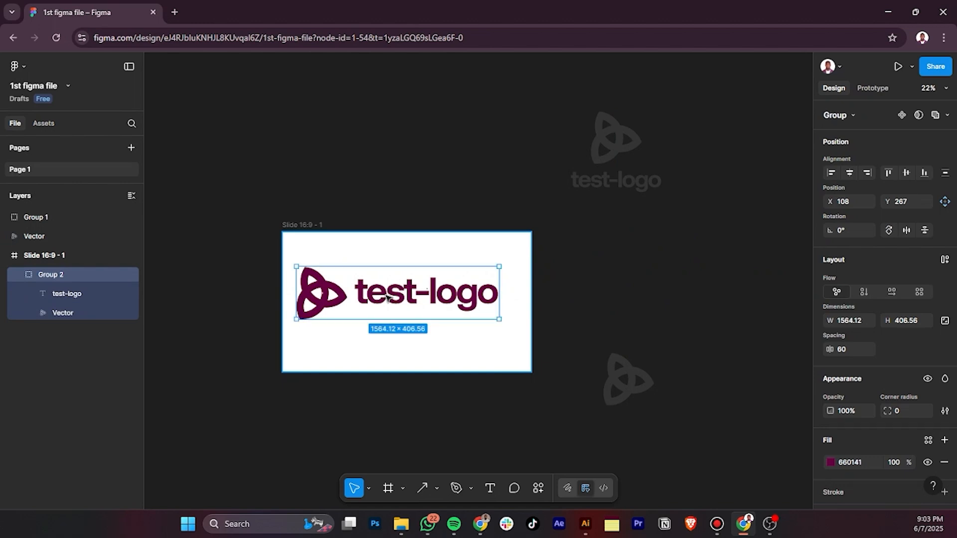
left_click(829, 462)
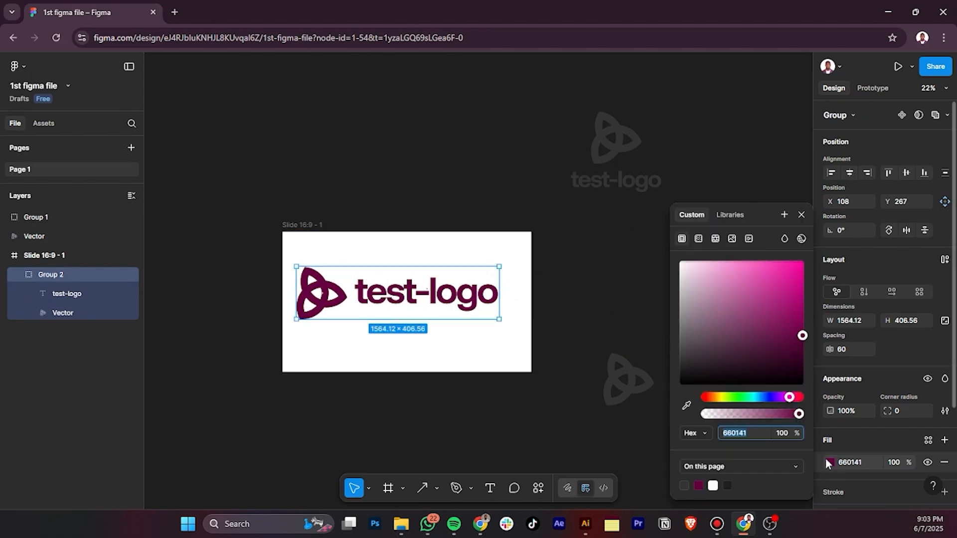
left_click_drag(801, 326, 801, 316)
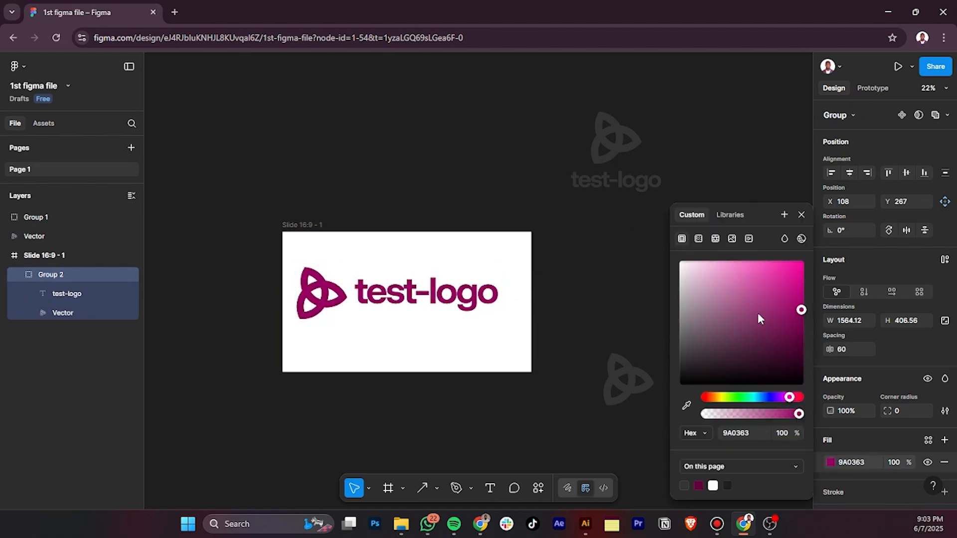
- Move the magenta logo group out of the slide frame to the empty canvas just above it
left_click(615, 289)
left_click_drag(431, 304, 417, 168)
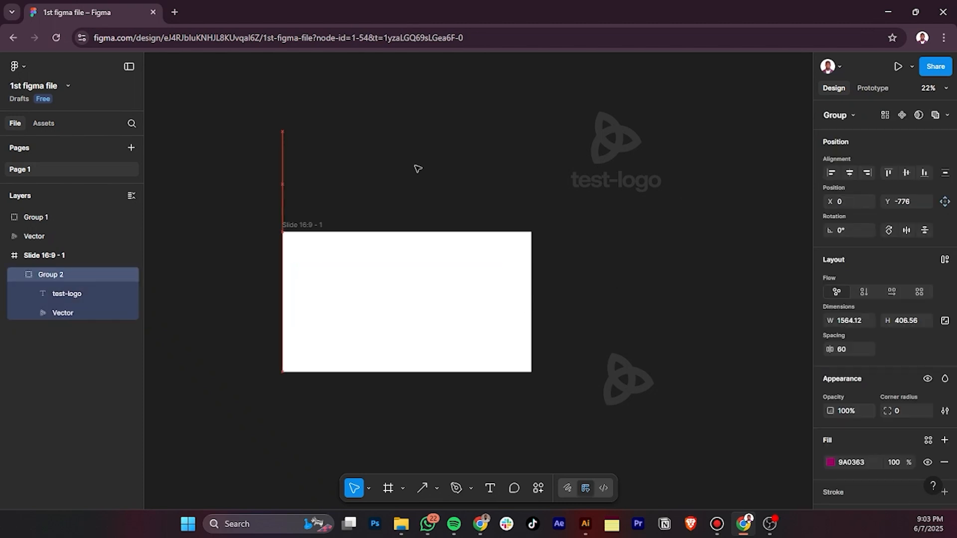
left_click(546, 224)
- Duplicate the empty slide frame downwards four times into a column of five slides spaced about 258 apart
scroll(339, 129, "down", 3)
left_click(313, 107)
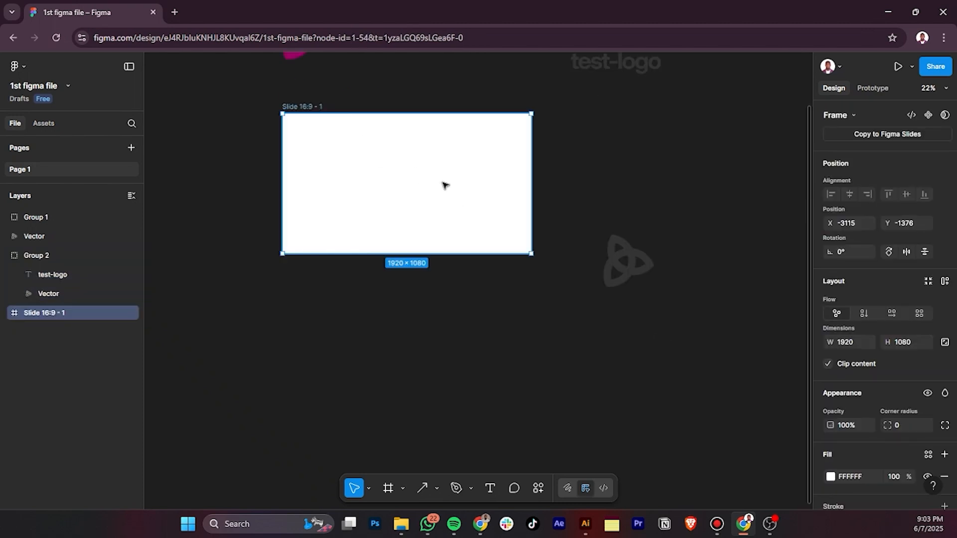
left_click_drag(443, 252, 441, 335)
key("ctrl+d")
scroll(447, 301, "down", 3)
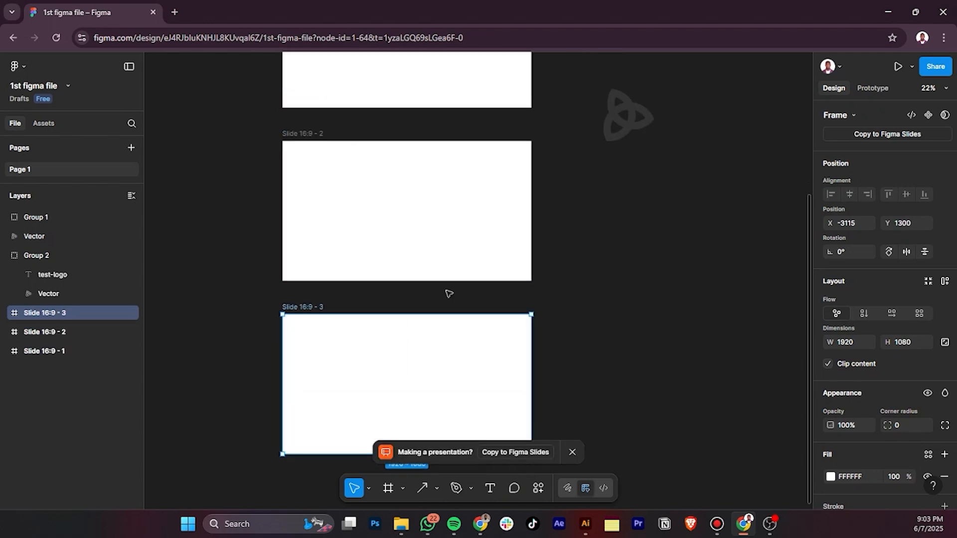
key("ctrl+d")
scroll(446, 294, "down", 5)
key("ctrl+d")
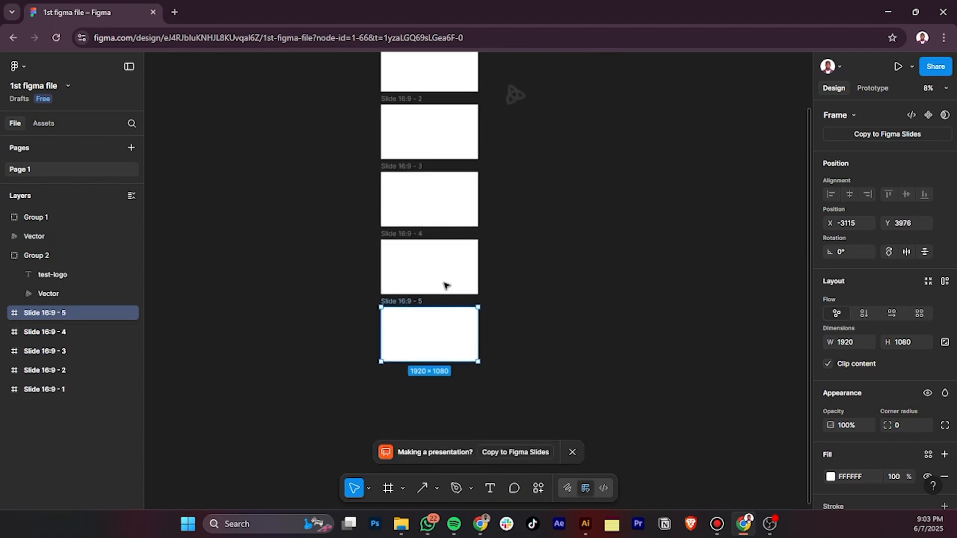
- Select all five slide frames, wrap them in a vertical auto layout frame and move it slightly down
scroll(446, 286, "up", 1)
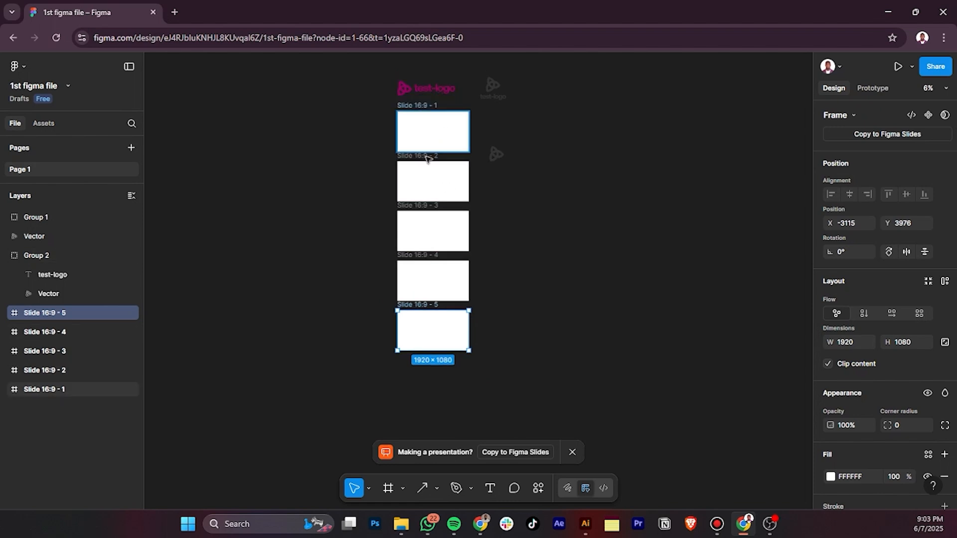
left_click_drag(381, 105, 467, 370)
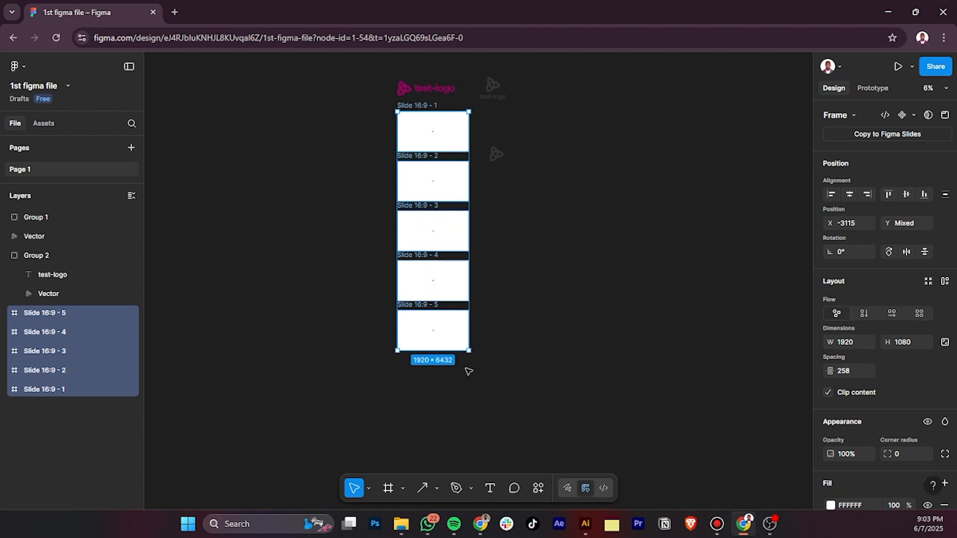
key("shift+a")
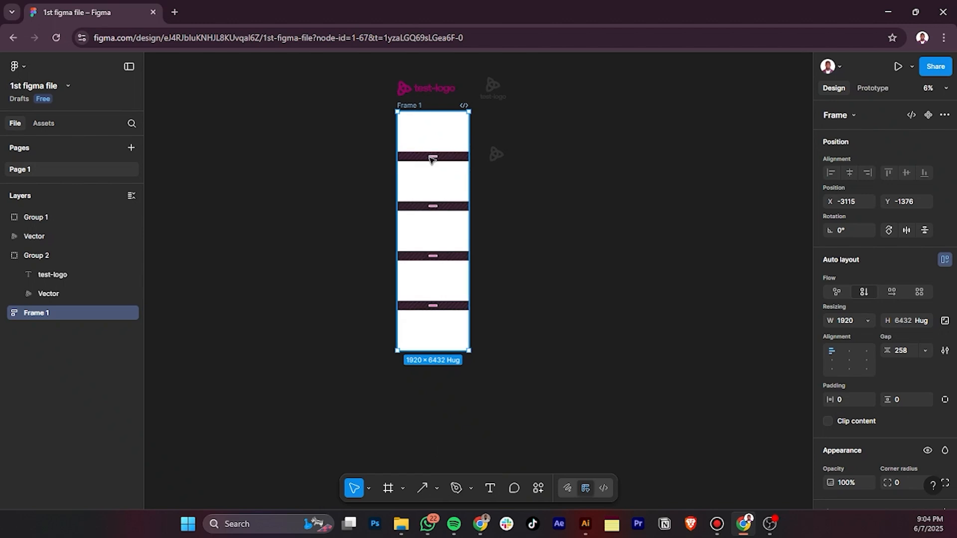
left_click_drag(433, 159, 434, 165)
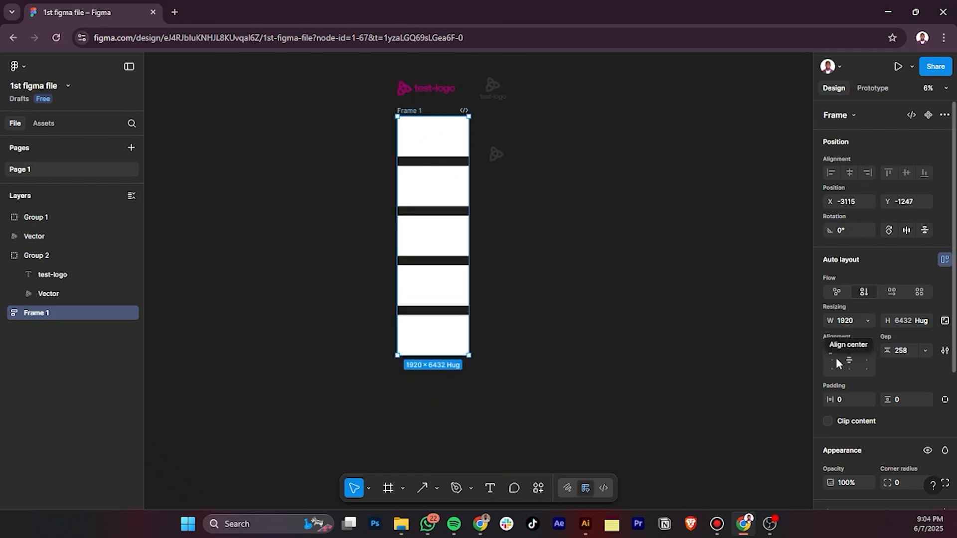
- Set the auto layout gap between the five slides to 358
left_click(439, 312)
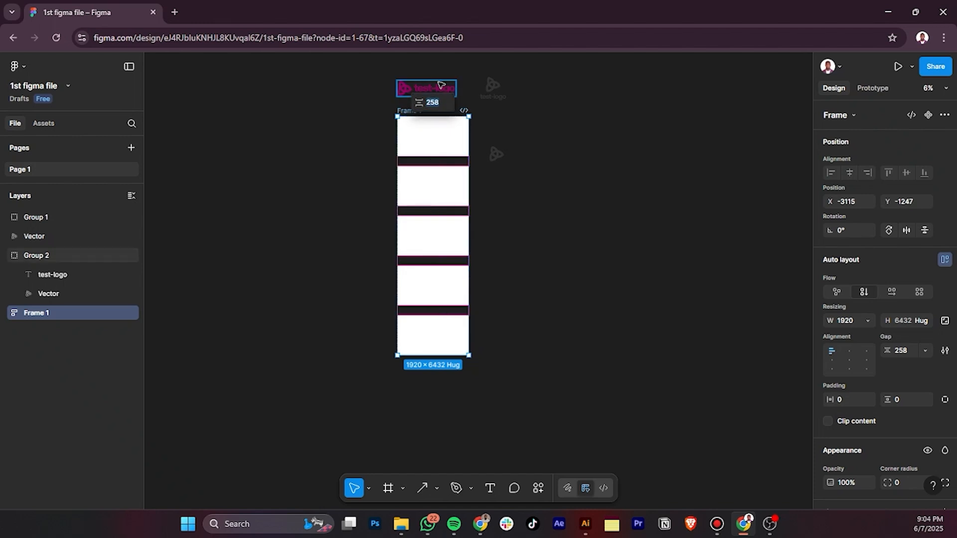
type("78")
key("shift+Up")
key("shift+Up")
key("shift+Up")
key("shift+Up")
key("shift+Up")
key("shift+Up")
key("shift+Up")
key("shift+Up")
key("shift+Up")
key("shift+Up")
key("shift+Up")
key("shift+Up")
key("shift+Up")
key("shift+Up")
key("shift+Up")
key("shift+Up")
key("shift+Up")
key("shift+Up")
key("shift+Up")
key("shift+Up")
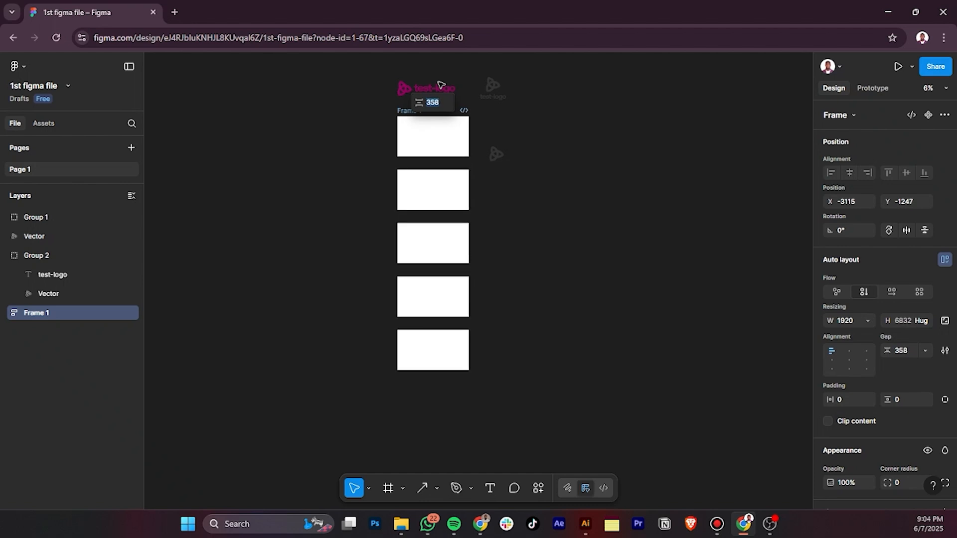
key("Return")
- Ungroup the auto layout frame with the 358 gap back into separate slide frames
left_click(743, 313)
left_click(409, 110)
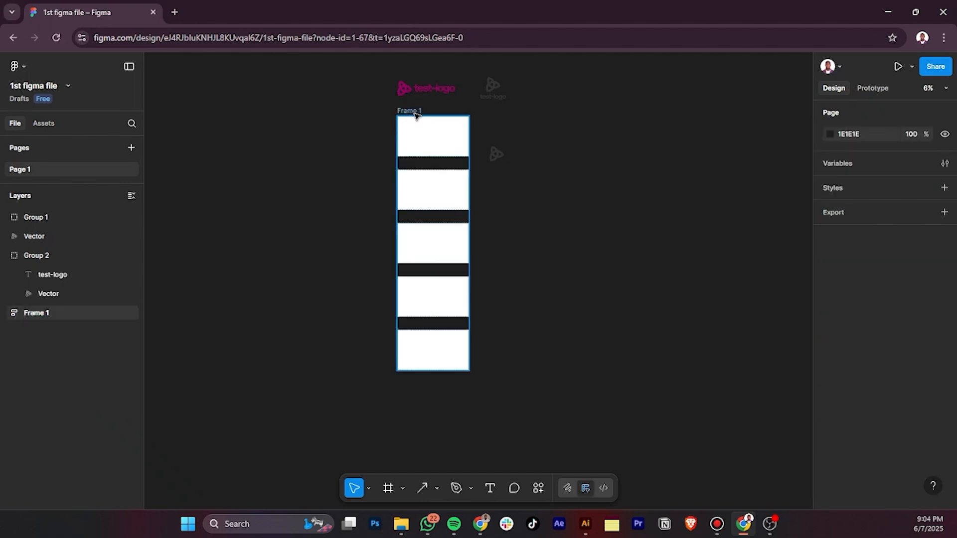
right_click(414, 111)
left_click(463, 268)
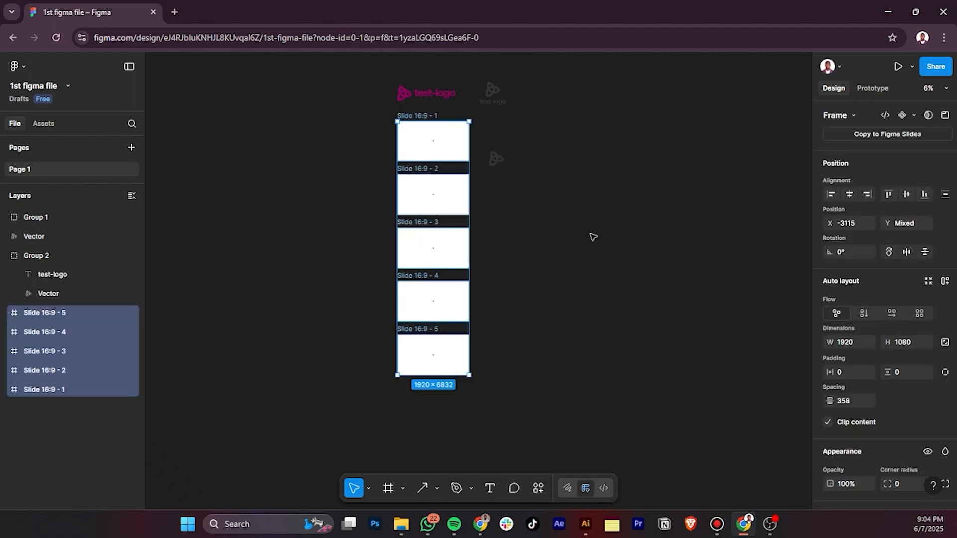
- Move slides 2 to 5 out of line so that the column is unevenly staggered
left_click(592, 235)
left_click_drag(402, 203, 383, 210)
left_click_drag(422, 238, 434, 263)
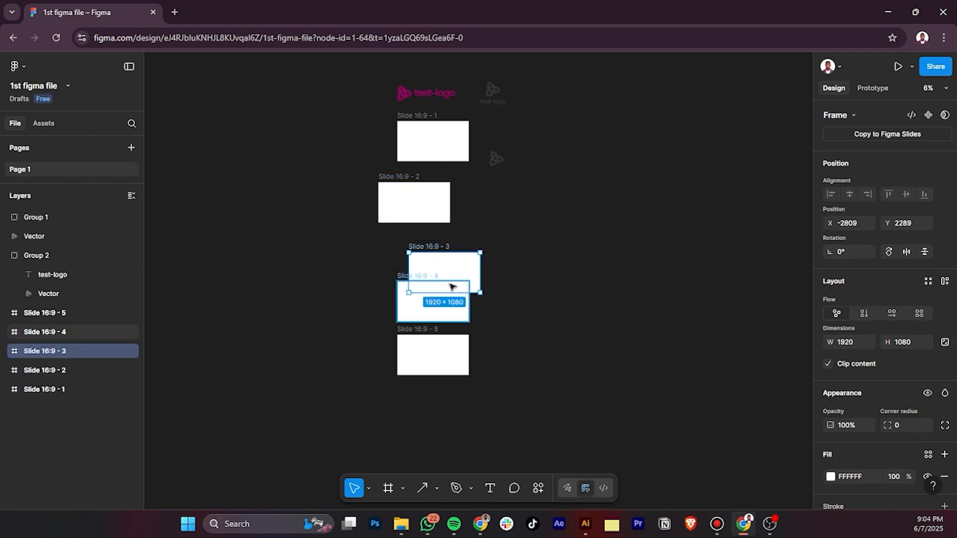
left_click_drag(413, 312, 357, 328)
left_click(427, 366)
left_click_drag(424, 365, 426, 379)
- Apply vertical auto layout to the five staggered slides and set the gap between them to 78
left_click_drag(373, 105, 455, 427)
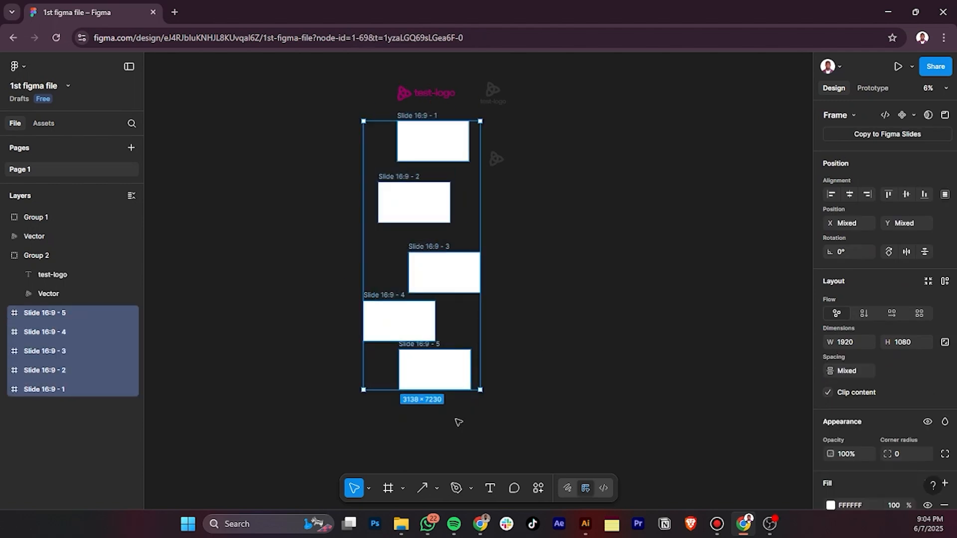
key("shift+a")
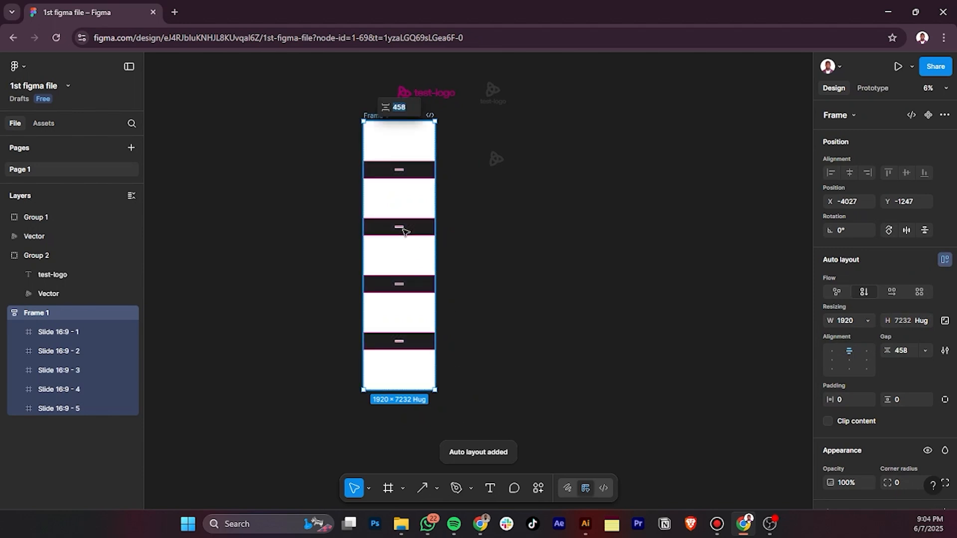
key("shift+Down")
key("shift+Down")
key("shift+Down")
key("shift+Down")
key("shift+Down")
key("shift+Down")
key("shift+Down")
key("shift+Down")
key("shift+Down")
key("shift+Down")
key("shift+Down")
key("shift+Down")
key("shift+Down")
key("shift+Down")
key("shift+Down")
key("shift+Down")
key("shift+Down")
key("shift+Down")
key("shift+Down")
key("shift+Down")
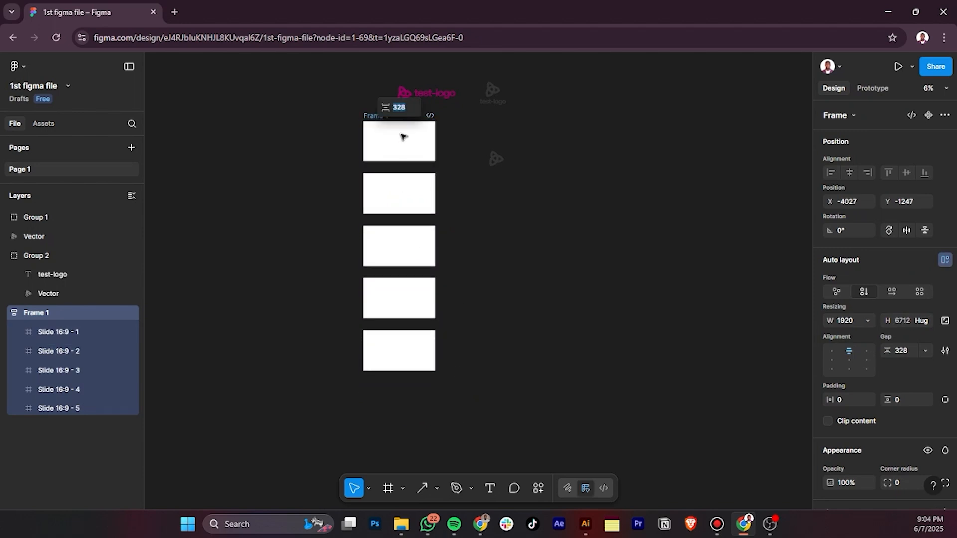
key("shift+Down")
key("shift+Down")
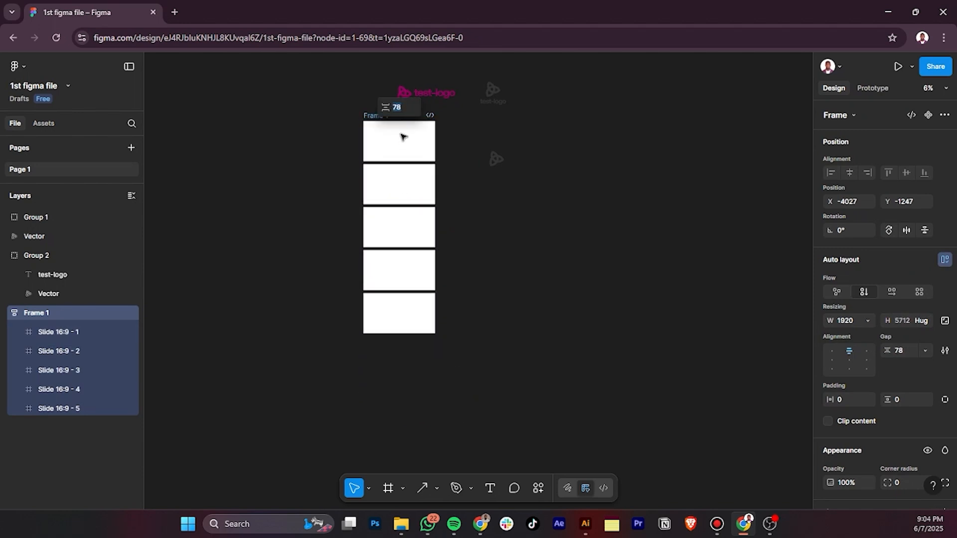
left_click(470, 203)
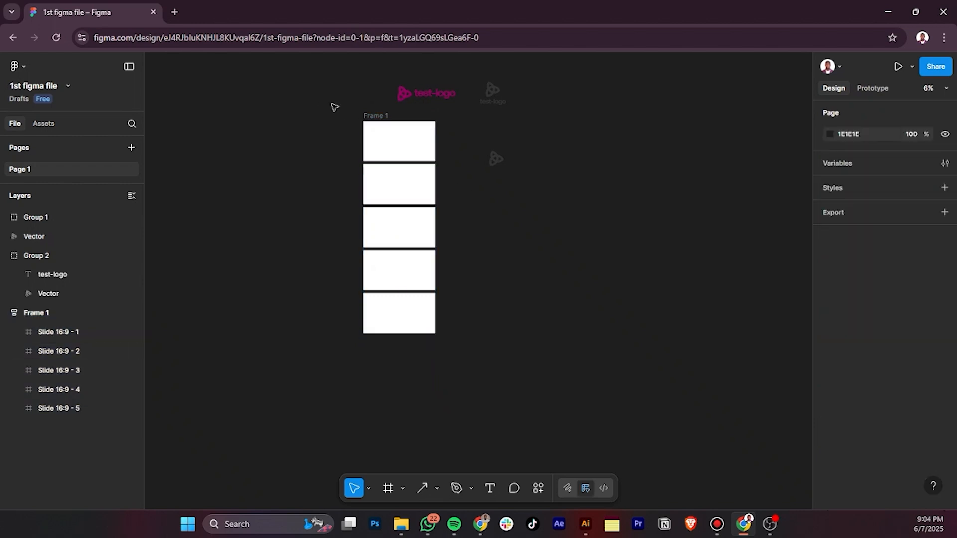
right_click(365, 121)
left_click(439, 254)
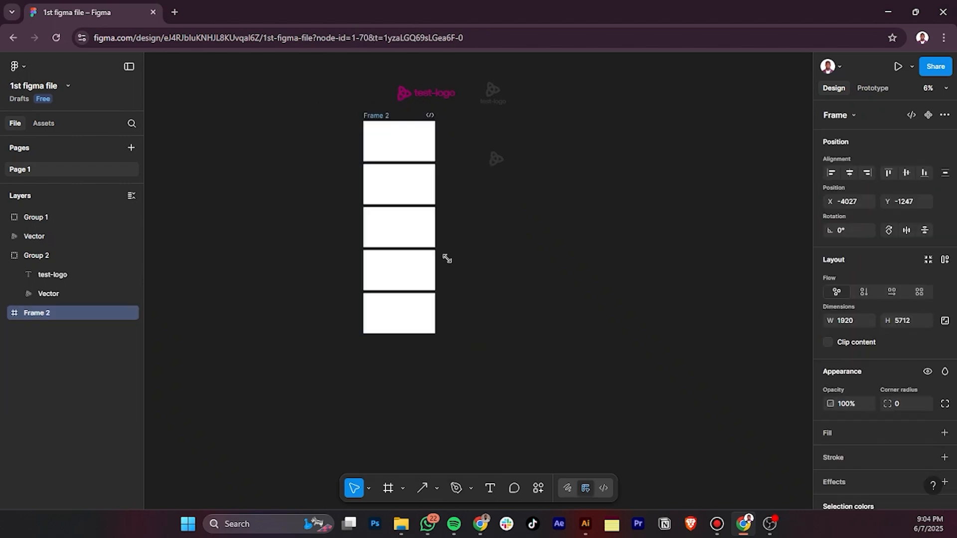
key("ctrl+z")
- Ungroup the auto layout frame with the 78 gap into five separate slide frames
right_click(385, 113)
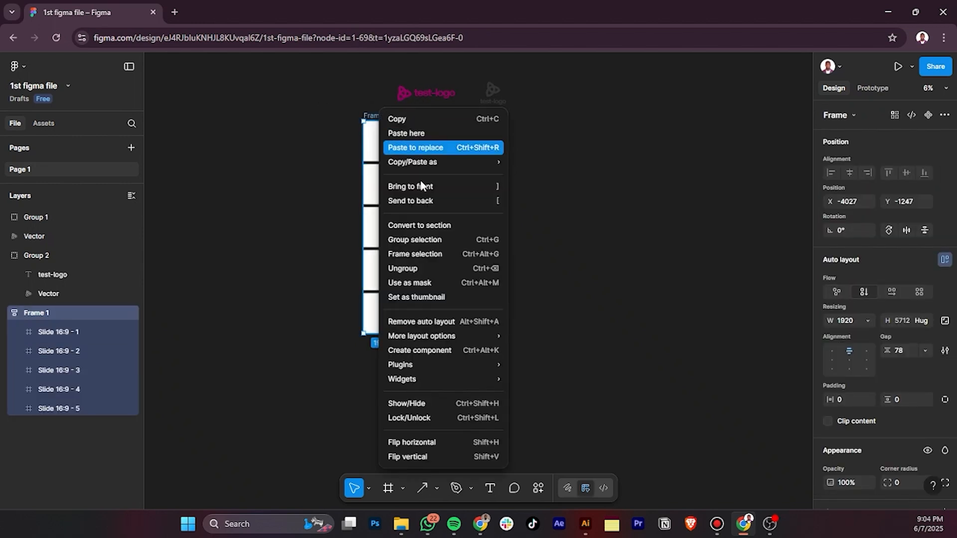
left_click(421, 268)
left_click(521, 225)
- Set the fill of the first slide frame, Slide 16:9 - 1, to near-black 101010
scroll(399, 121, "up", 3)
scroll(486, 258, "up", 2)
scroll(483, 277, "up", 1)
scroll(478, 290, "up", 3)
left_click(297, 286)
left_click(282, 274)
scroll(280, 275, "down", 3)
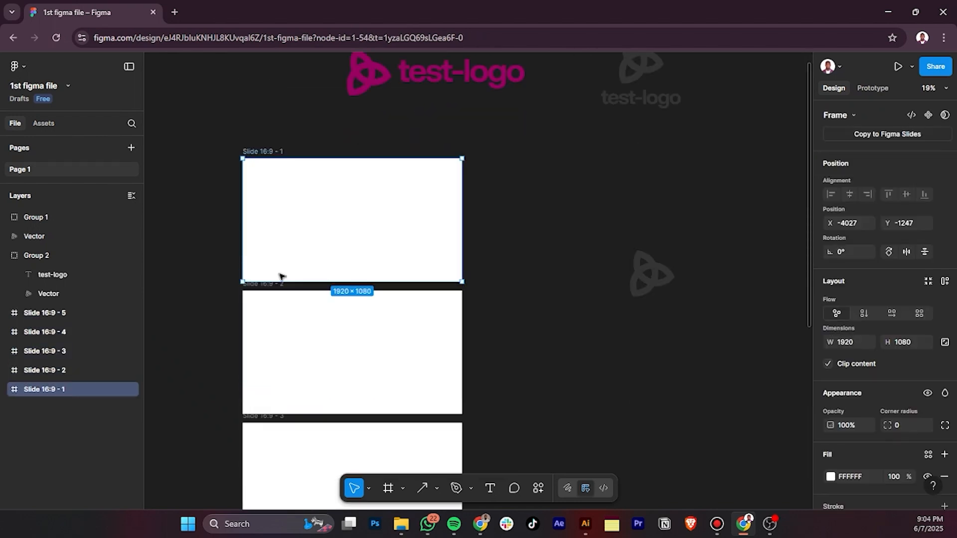
scroll(887, 351, "down", 1)
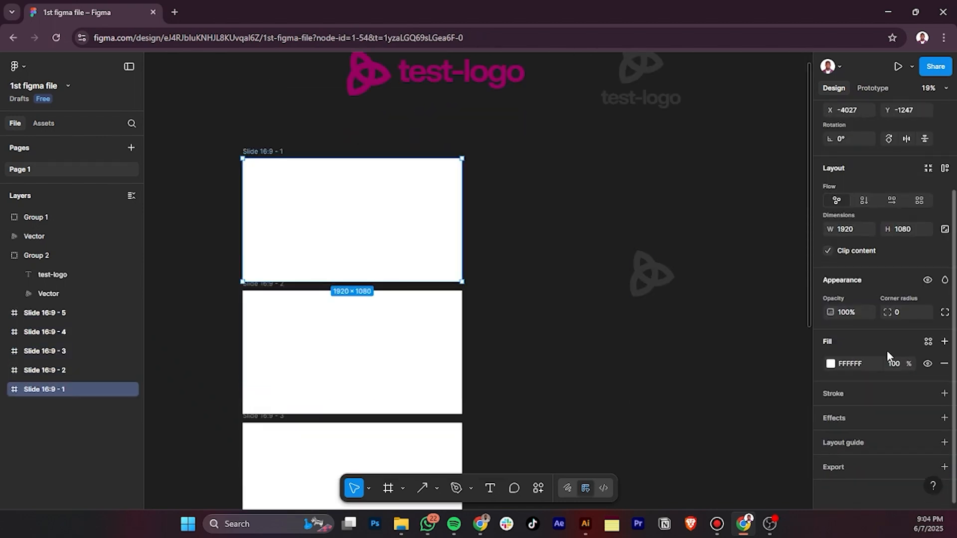
left_click(928, 343)
left_click(858, 365)
key("Return")
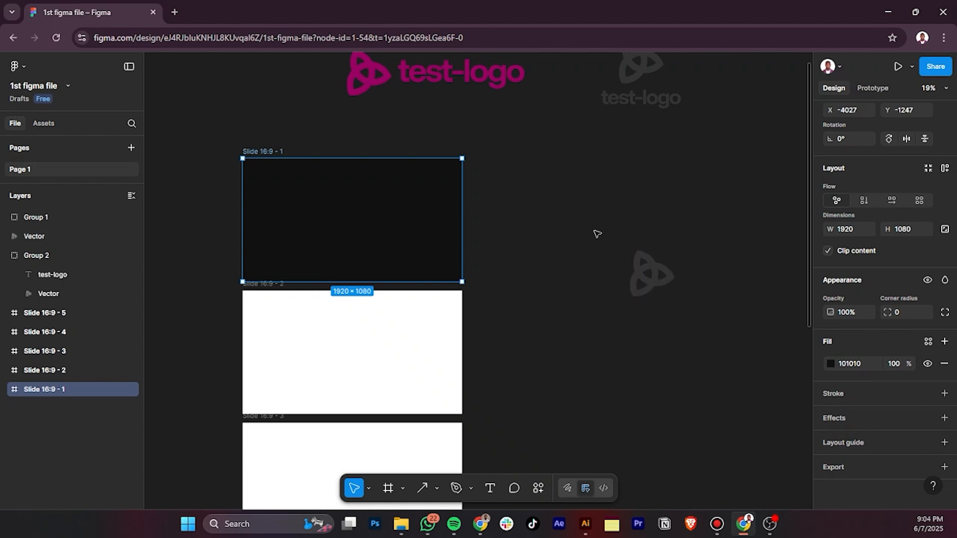
- Add the white title text testlogo to Slide 16:9 - 1 and move it to the slide's upper-left area
left_click(598, 235)
scroll(384, 262, "up", 1)
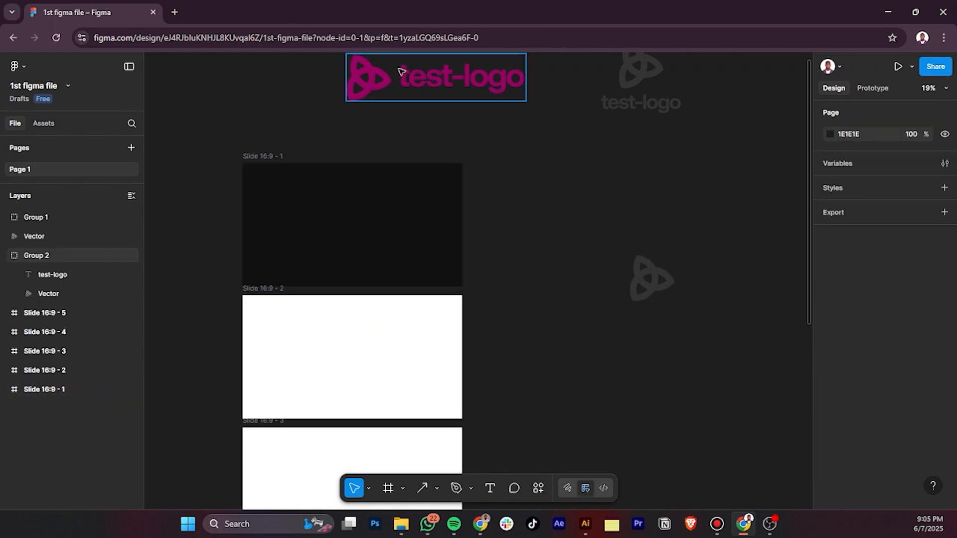
left_click(338, 216)
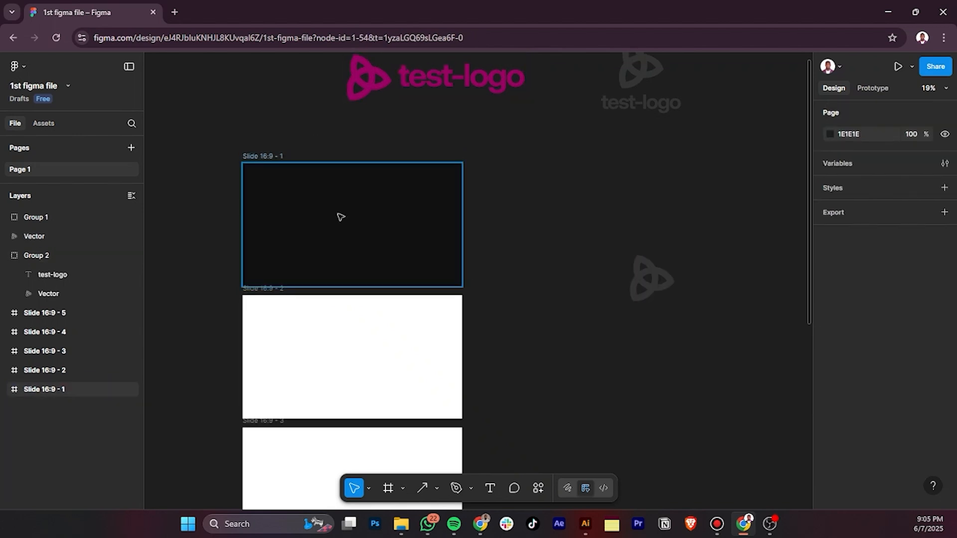
key("t")
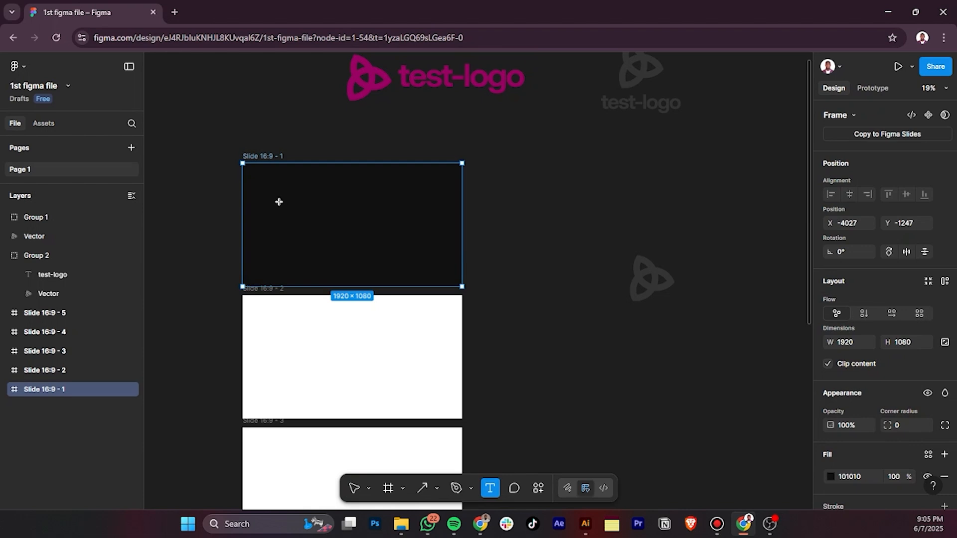
left_click(304, 212)
type("Tes")
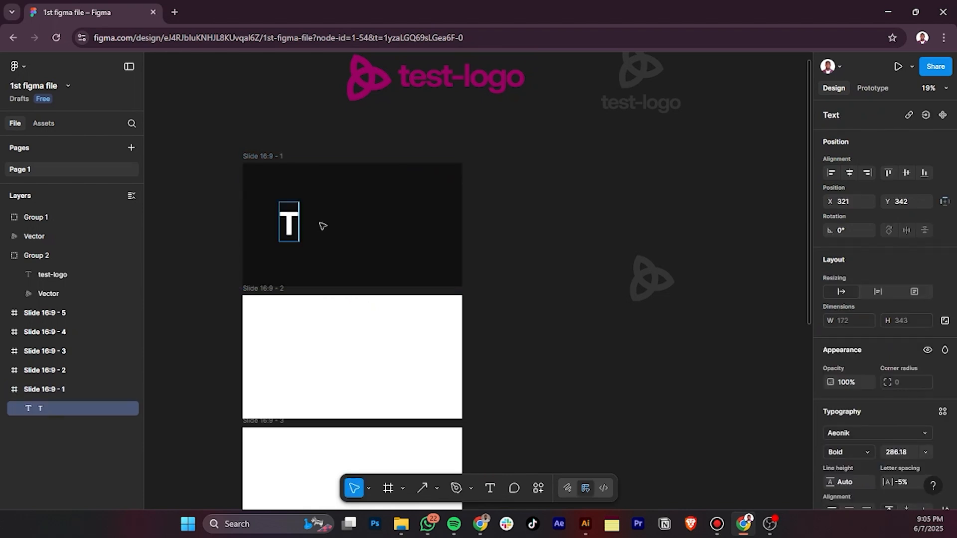
key("BackSpace")
key("BackSpace")
key("BackSpace")
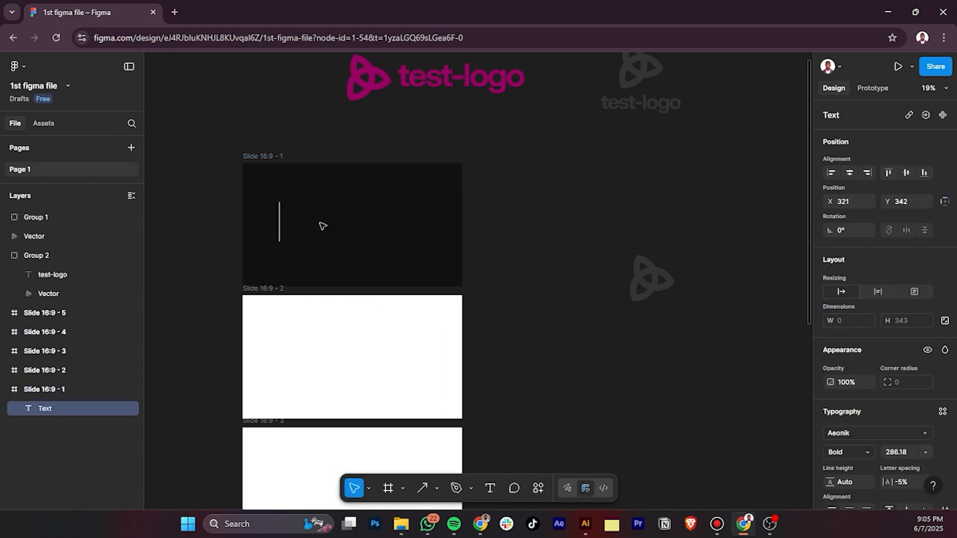
type("testlogo")
key("Escape")
left_click_drag(322, 221, 304, 191)
left_click(307, 228)
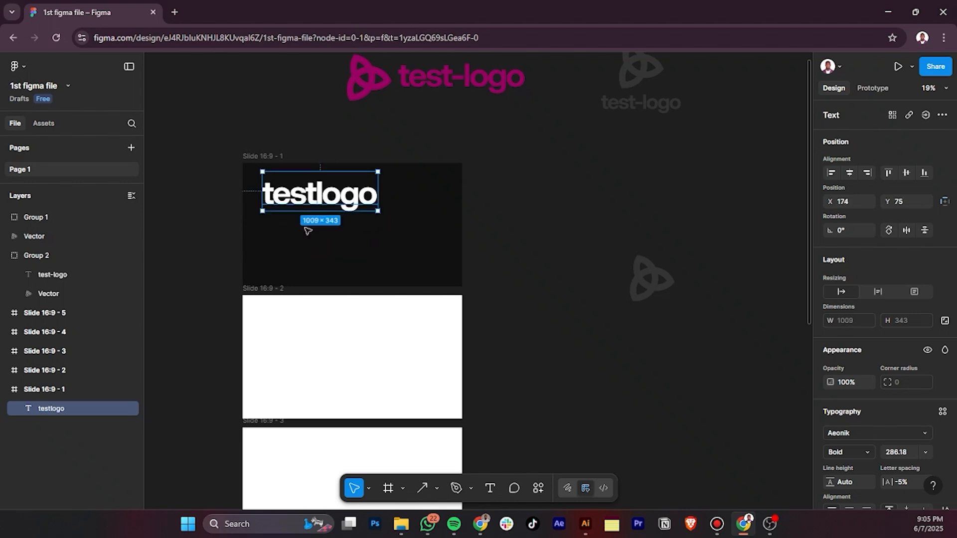
- Add a second text reading Brand Guidelines below the testlogo title on the first slide
key("t")
left_click(290, 229)
type("Brand")
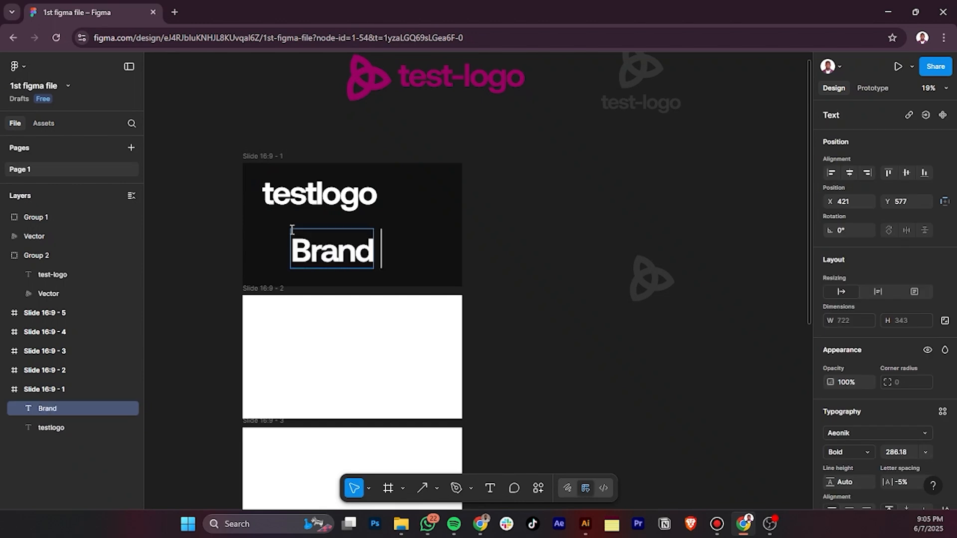
type("Guidelines")
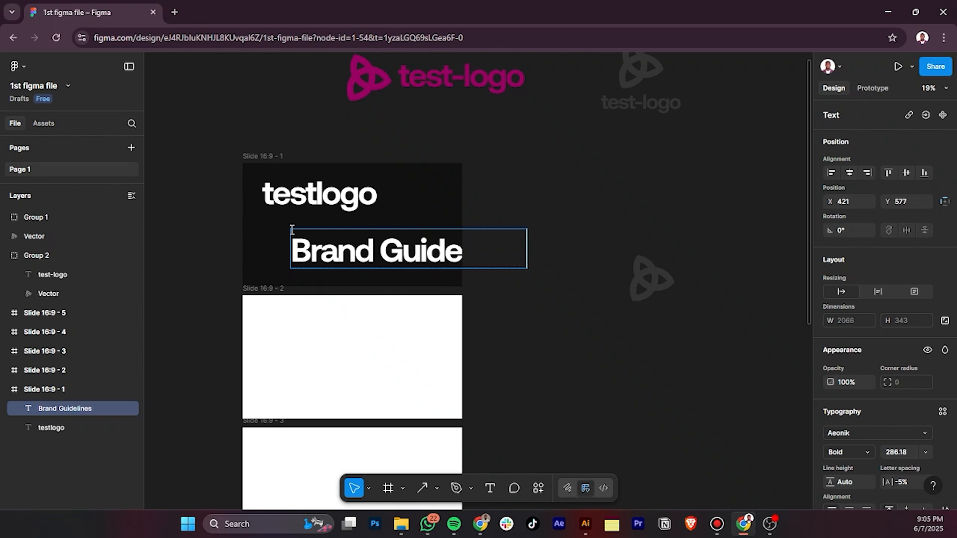
key("Escape")
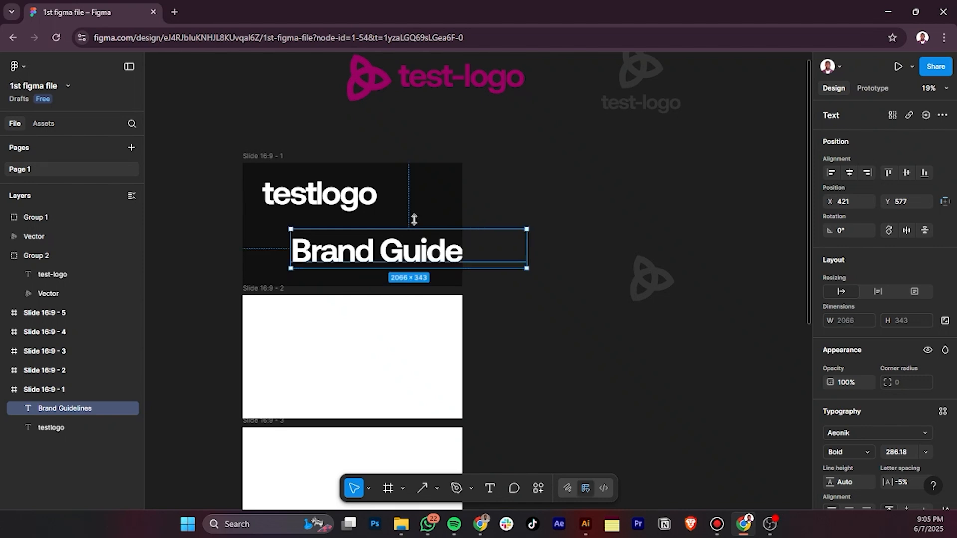
- Set the Brand Guidelines text to font size 96 and letter spacing 0%
left_click(920, 445)
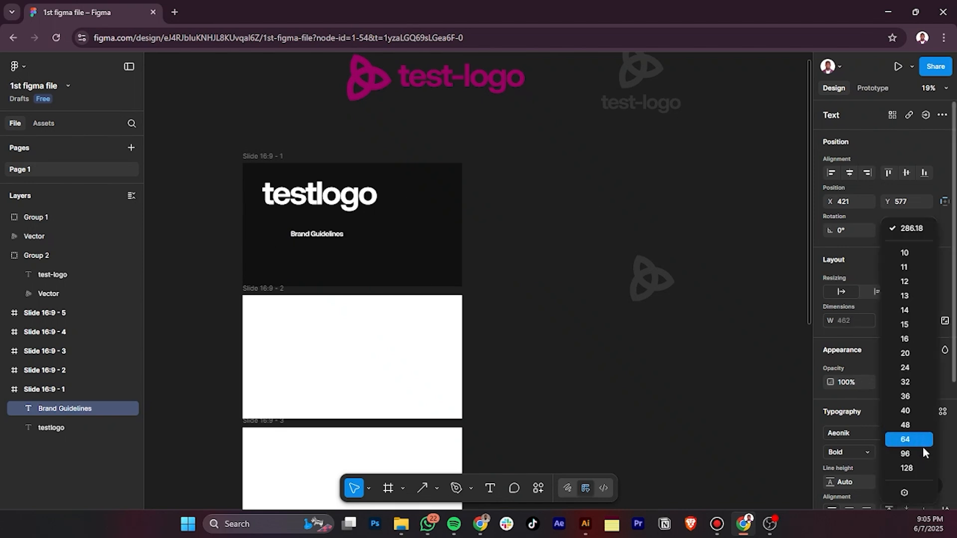
left_click(896, 452)
scroll(489, 297, "up", 2)
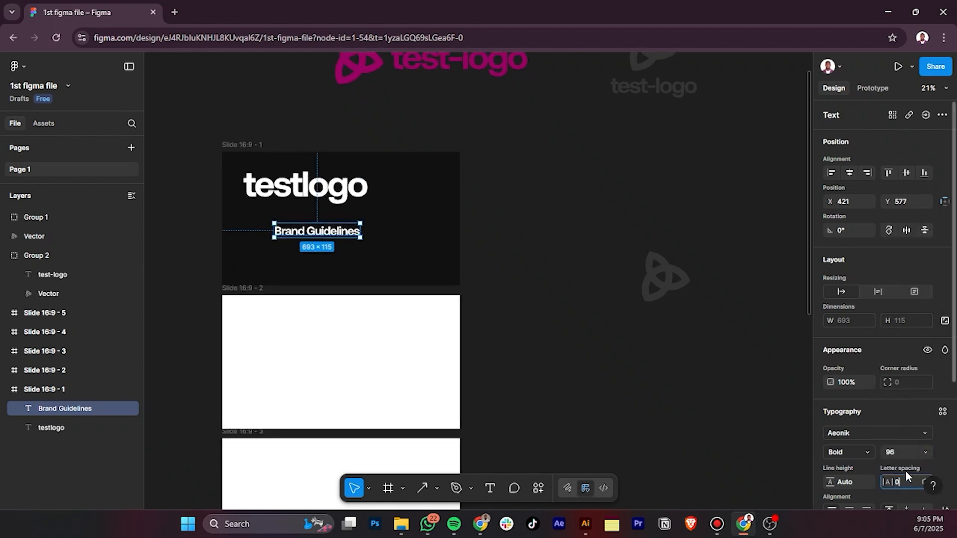
type("0")
key("Return")
scroll(320, 264, "up", 3)
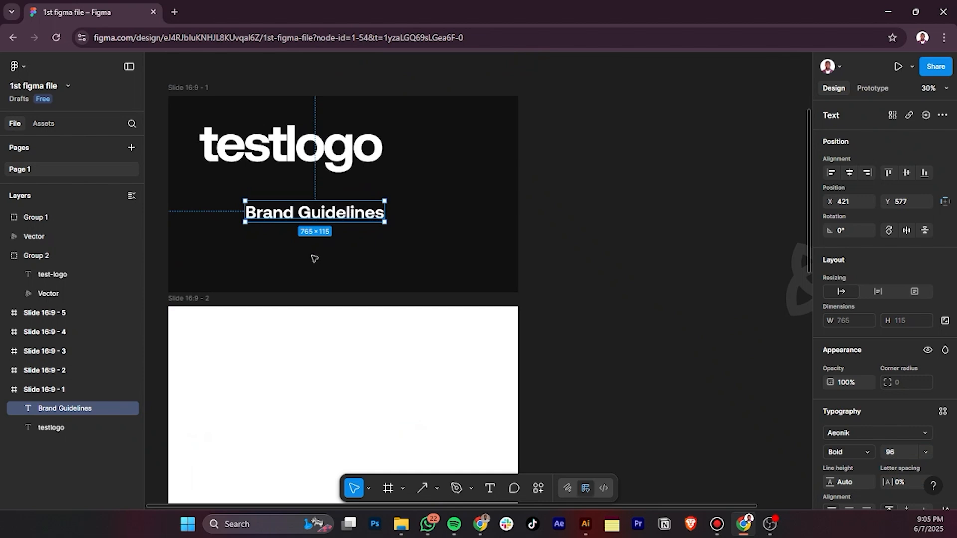
- Place Brand Guidelines just beneath the left part of testlogo and move both texts down to about the slide's mid-height
left_click_drag(335, 249, 399, 261)
left_click(373, 181)
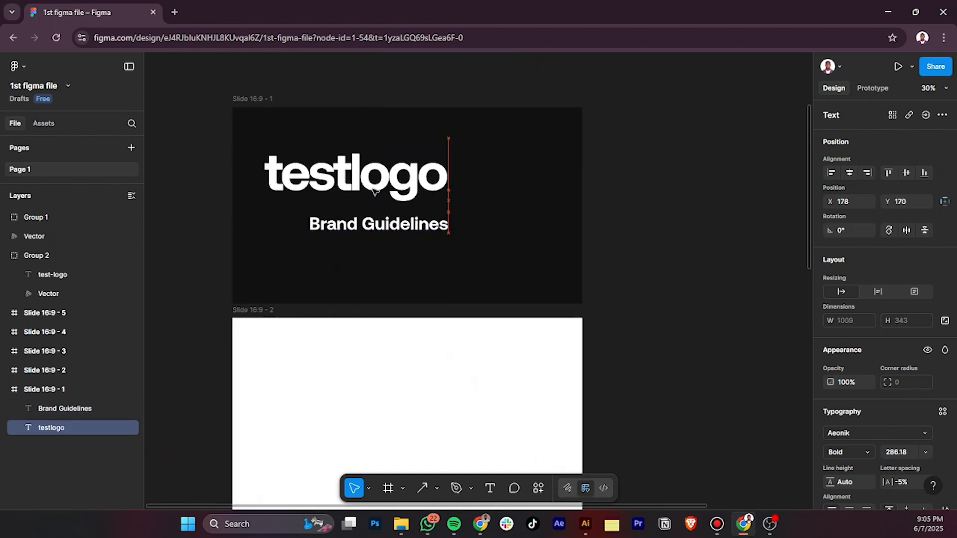
left_click_drag(385, 229, 349, 221)
left_click(355, 186, "shift")
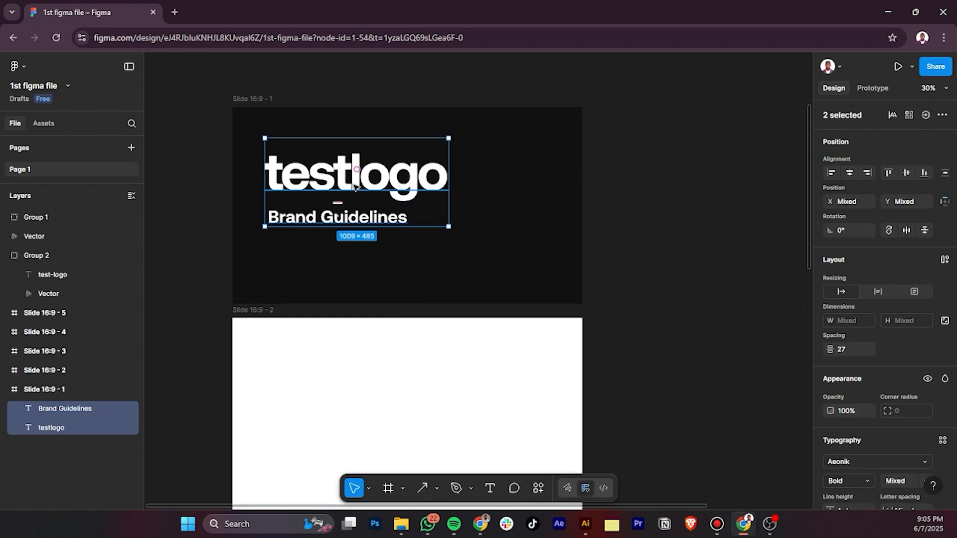
left_click_drag(358, 187, 355, 210)
left_click(591, 194)
- Move the standalone grey symbol closer to the slides and paste a copy of it into Slide 16:9 - 1
scroll(529, 218, "down", 2)
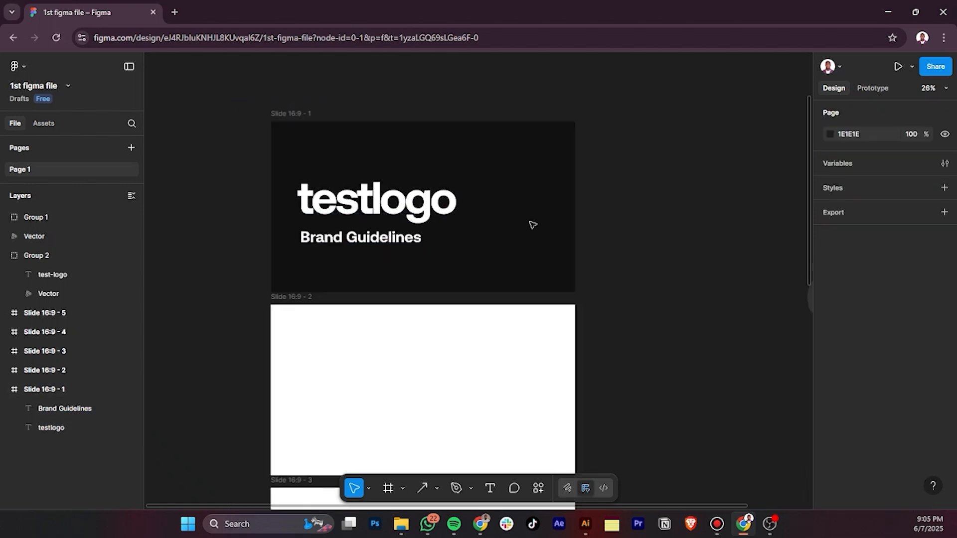
scroll(570, 303, "up", 5)
scroll(567, 305, "down", 2)
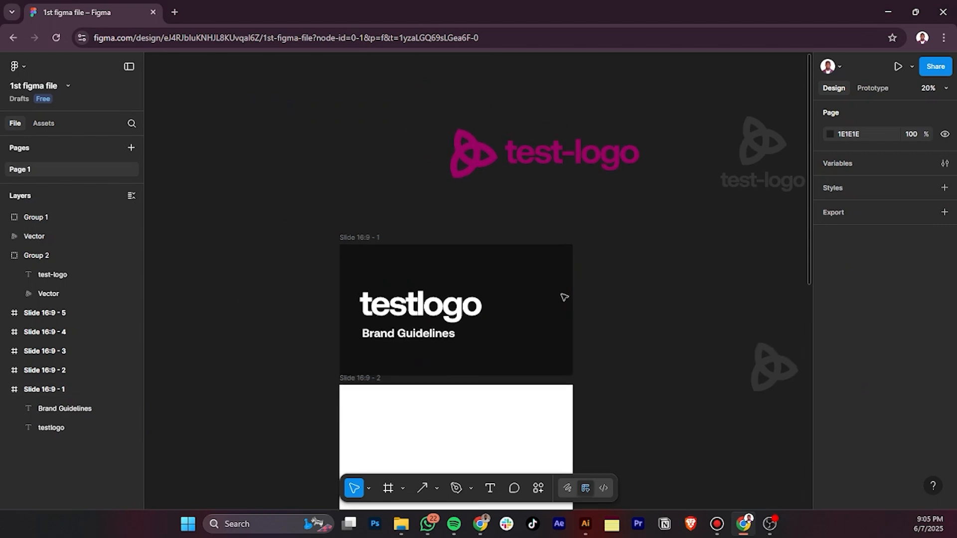
scroll(758, 352, "right", 3)
left_click_drag(705, 342, 594, 318)
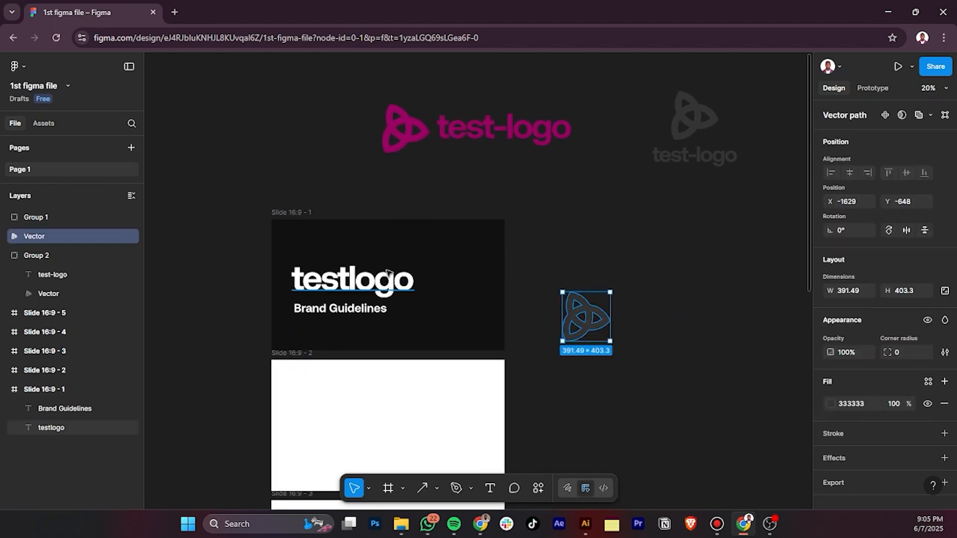
left_click(299, 214)
key("ctrl+v")
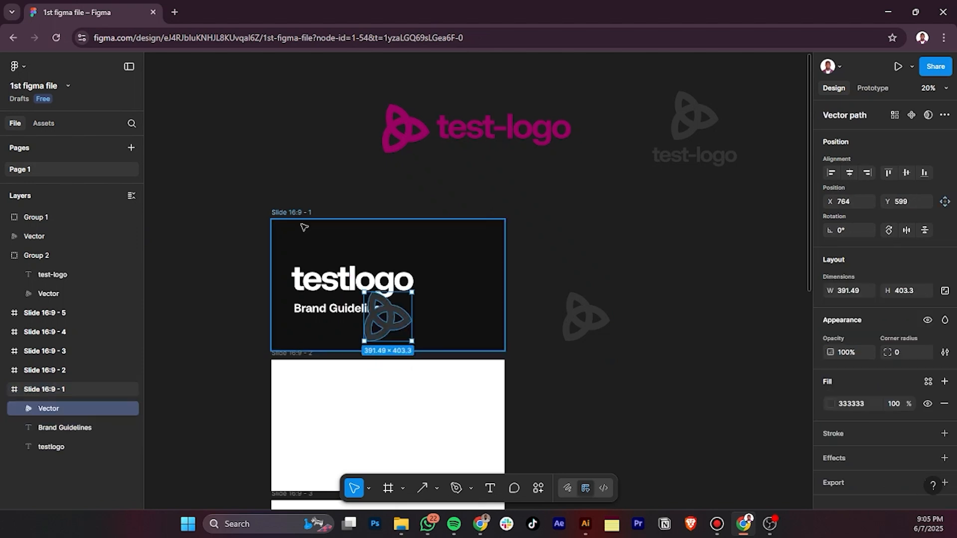
- Shift the pasted symbol slightly right and recolour it white FFFFFF by sampling the fill of the second slide
left_click_drag(399, 330, 416, 328)
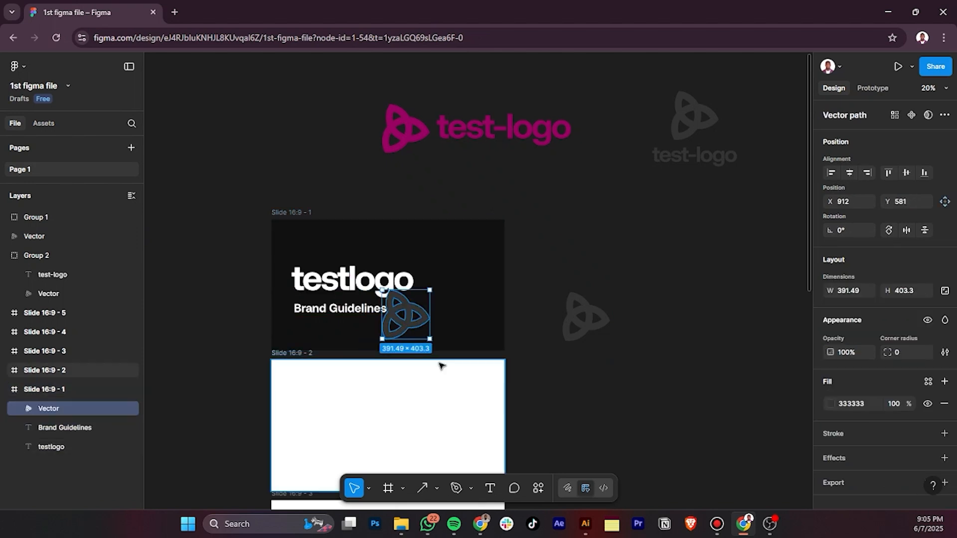
key("i")
left_click(434, 399)
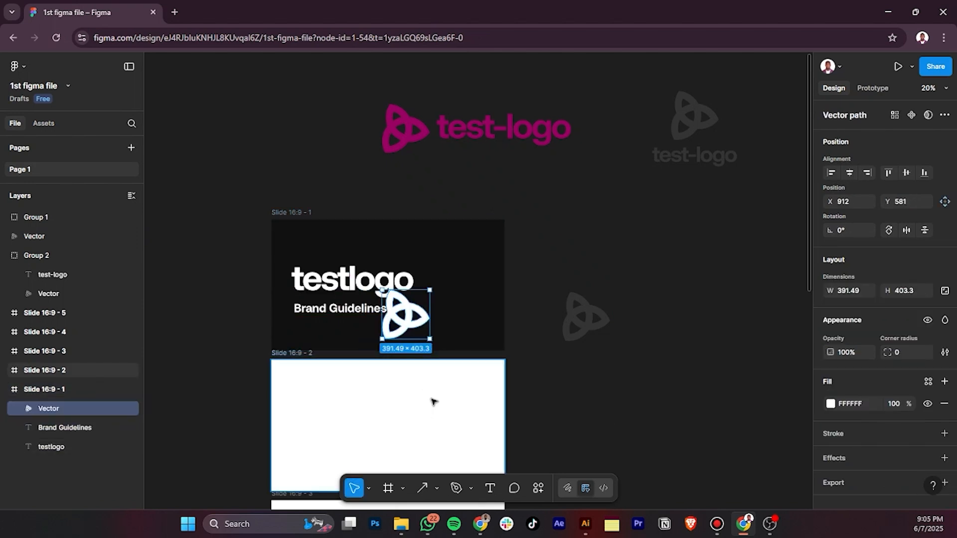
- Move the white symbol to the first slide's upper-right area and scale it up proportionally to about 1258 × 1296
left_click_drag(414, 314, 463, 266)
key("k")
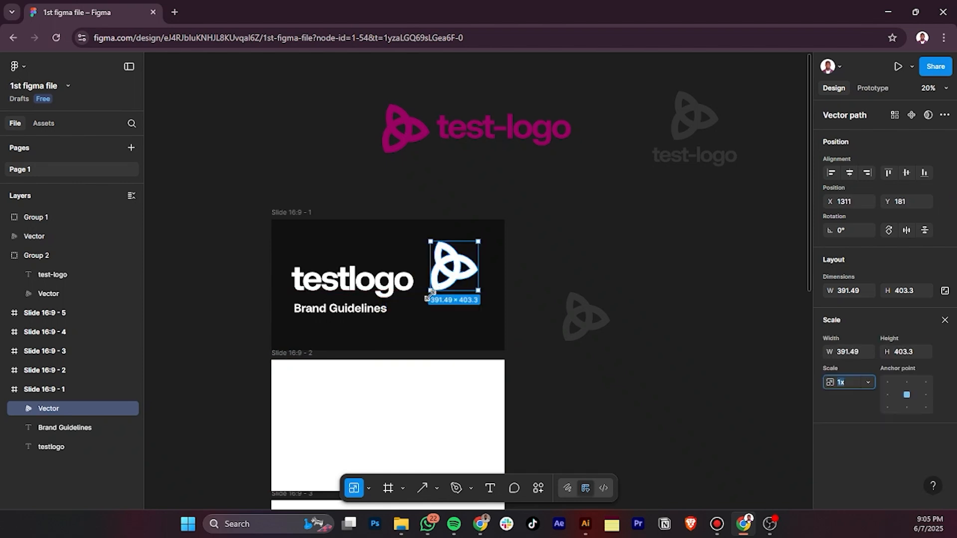
left_click_drag(427, 294, 325, 356)
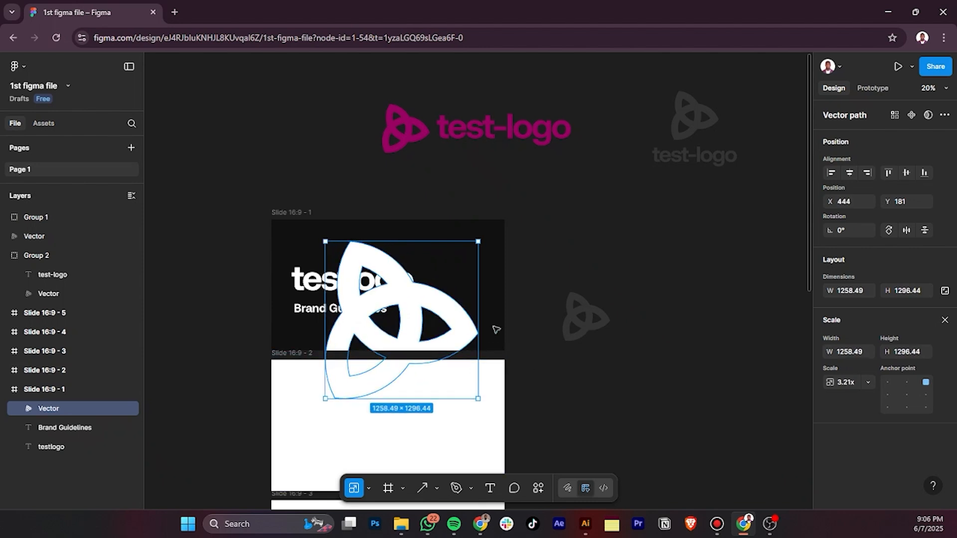
- Nudge the enlarged symbol up and right to X 1004, Y -439 so the first slide's upper-right corner crops it
key("shift+Up")
key("shift+Up")
key("shift+Up")
key("shift+Up")
key("shift+Up")
key("shift+Up")
key("shift+Up")
key("shift+Up")
key("shift+Up")
key("shift+Up")
key("shift+Up")
key("shift+Up")
key("shift+Up")
key("shift+Up")
key("shift+Up")
key("shift+Up")
key("shift+Up")
key("shift+Up")
key("shift+Up")
key("shift+Up")
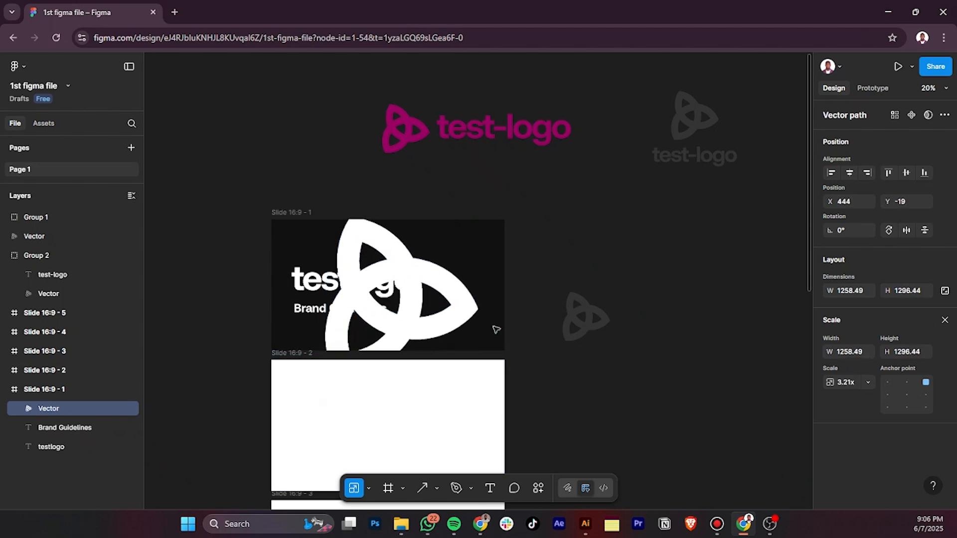
key("shift+Right")
key("shift+Right")
key("shift+Right")
key("shift+Right")
key("shift+Right")
key("shift+Right")
key("shift+Right")
key("shift+Right")
key("shift+Right")
key("shift+Right")
key("shift+Right")
key("shift+Right")
key("shift+Right")
key("shift+Right")
key("shift+Right")
key("shift+Right")
key("shift+Right")
key("shift+Right")
key("shift+Right")
key("shift+Right")
key("shift+Right")
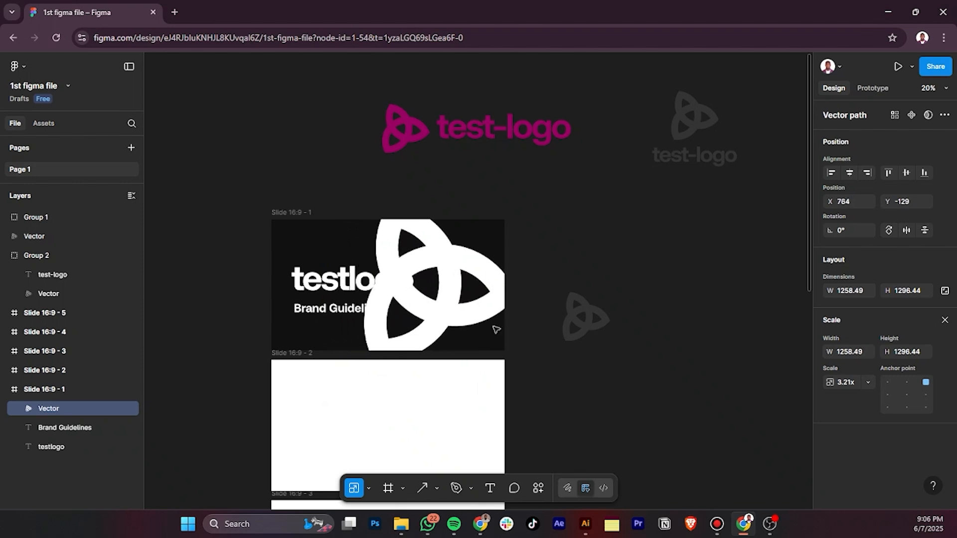
key("shift+Right")
key("shift+Right")
key("shift+Right")
key("shift+Right")
key("shift+Right")
key("shift+Right")
key("shift+Right")
key("shift+Right")
key("shift+Right")
key("shift+Right")
key("shift+Right")
key("shift+Right")
key("shift+Right")
key("shift+Right")
key("shift+Right")
key("shift+Right")
key("shift+Right")
key("shift+Right")
key("shift+Right")
key("shift+Right")
key("shift+Up")
key("shift+Up")
key("shift+Up")
key("shift+Up")
key("shift+Up")
key("shift+Up")
key("shift+Up")
key("shift+Up")
key("shift+Up")
key("shift+Up")
key("shift+Up")
key("shift+Up")
key("shift+Up")
key("shift+Up")
key("shift+Up")
key("shift+Up")
key("shift+Up")
key("shift+Up")
key("shift+Up")
key("shift+Up")
key("shift+Up")
key("shift+Up")
key("shift+Up")
key("shift+Up")
key("shift+Up")
key("shift+Up")
key("shift+Up")
key("shift+Up")
key("shift+Up")
key("shift+Up")
key("shift+Up")
key("shift+Left")
key("shift+Left")
key("shift+Left")
key("shift+Left")
key("shift+Left")
key("shift+Left")
key("shift+Left")
key("shift+Left")
key("shift+Left")
key("shift+Left")
key("shift+Left")
key("shift+Left")
key("shift+Left")
key("shift+Left")
key("shift+Left")
key("shift+Left")
key("shift+Left")
key("shift+Left")
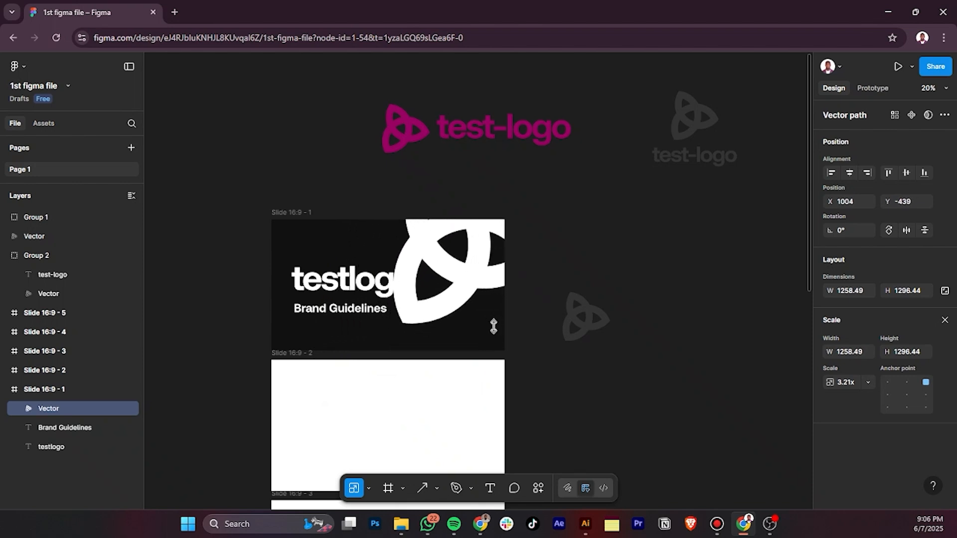
- Nudge the large symbol down to Y -299 and reorder its layer beneath the Brand Guidelines and testlogo texts
key("shift+Down")
key("shift+Down")
key("shift+Down")
key("shift+Down")
key("shift+Down")
key("shift+Down")
key("shift+Down")
key("shift+Down")
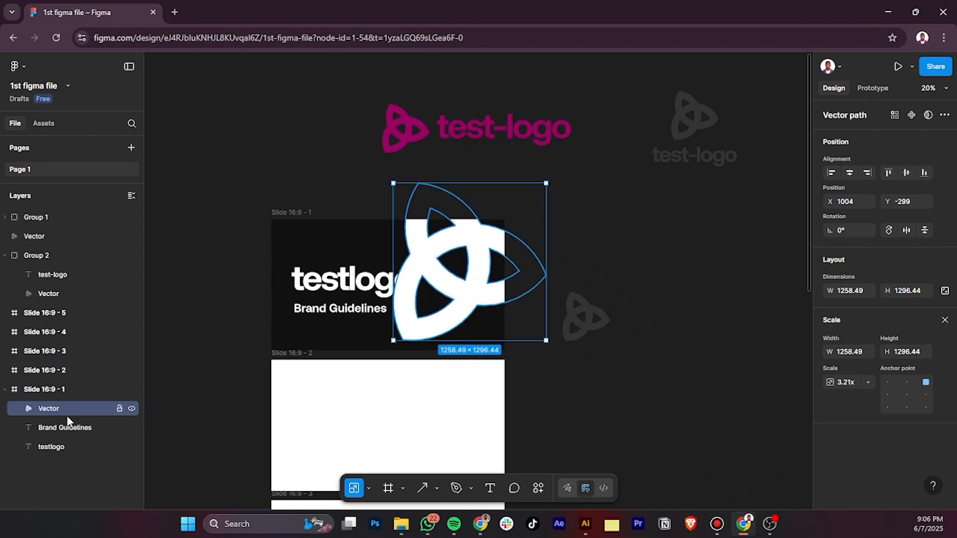
left_click_drag(68, 418, 74, 459)
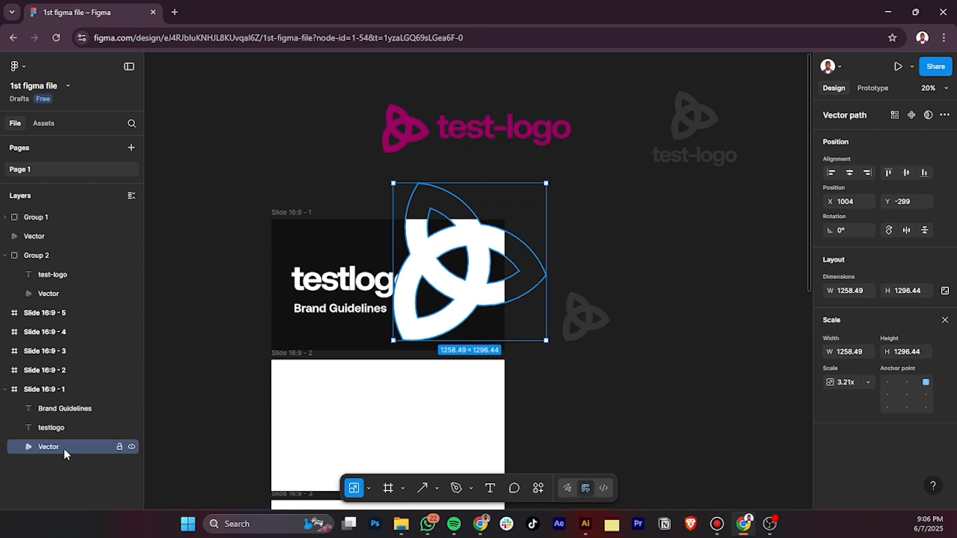
- Close the scale settings and set the symbol's opacity to 5%
left_click(945, 320)
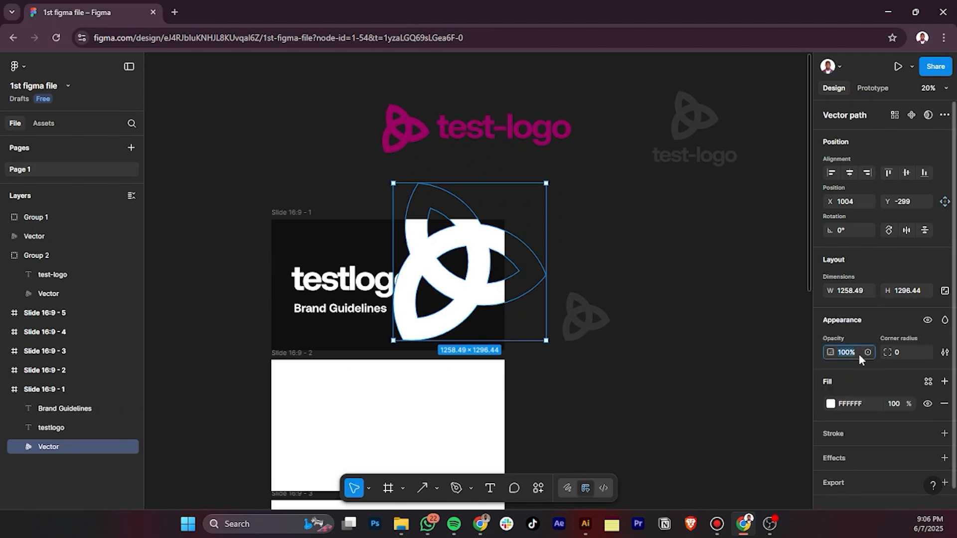
type("3")
key("Return")
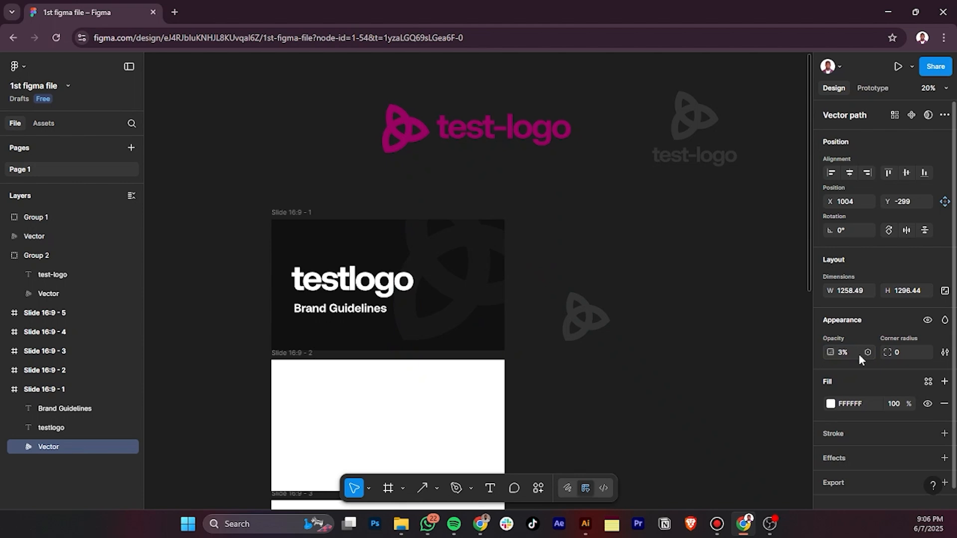
left_click(857, 352)
type("5")
key("Return")
left_click(723, 387)
- Recolour the Brand Guidelines text on the first slide with the magenta used elsewhere on the page
scroll(398, 275, "up", 2)
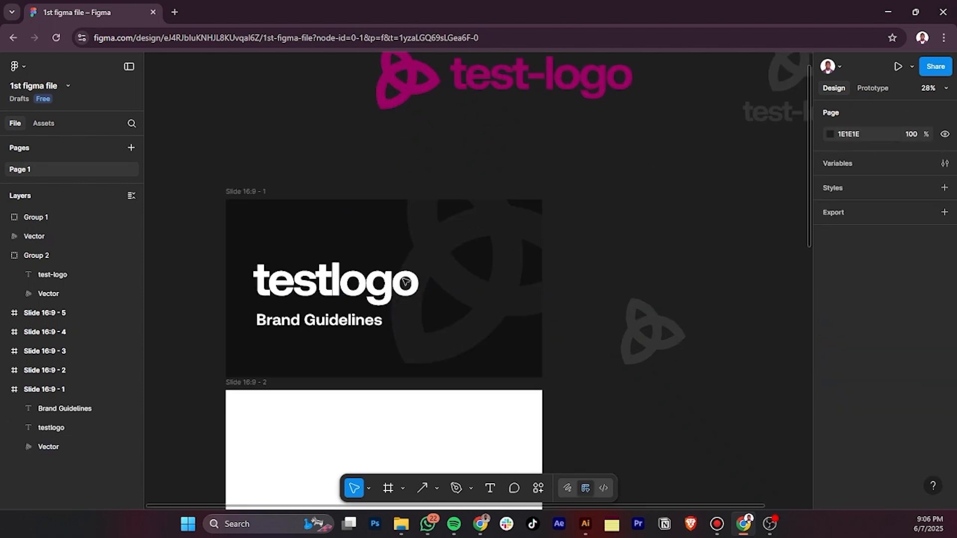
scroll(429, 297, "down", 1)
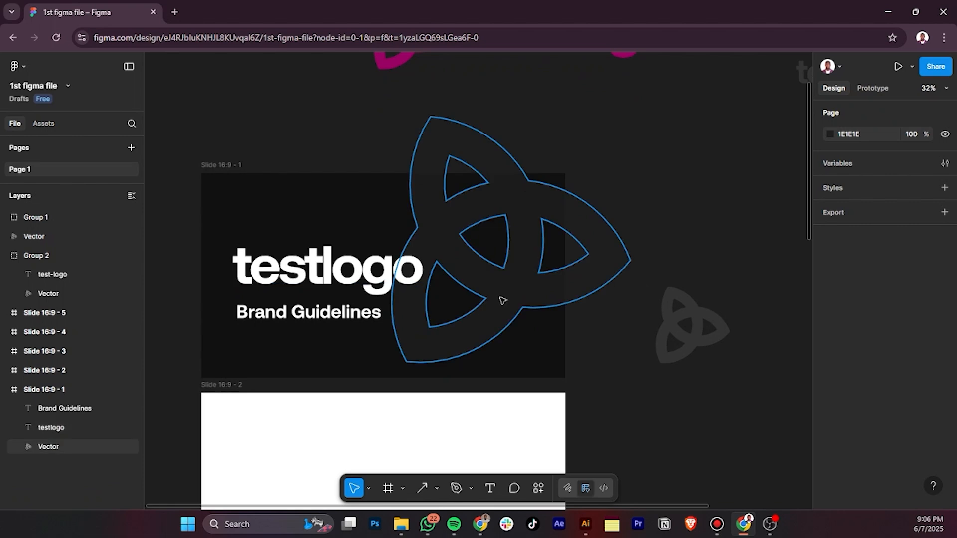
scroll(502, 299, "down", 2)
scroll(509, 199, "up", 1)
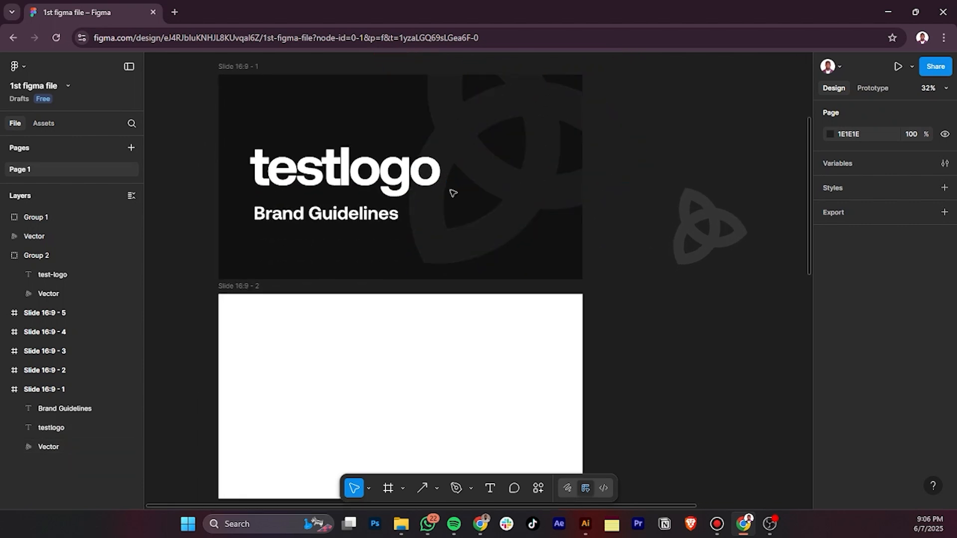
left_click(353, 212)
scroll(850, 409, "down", 4)
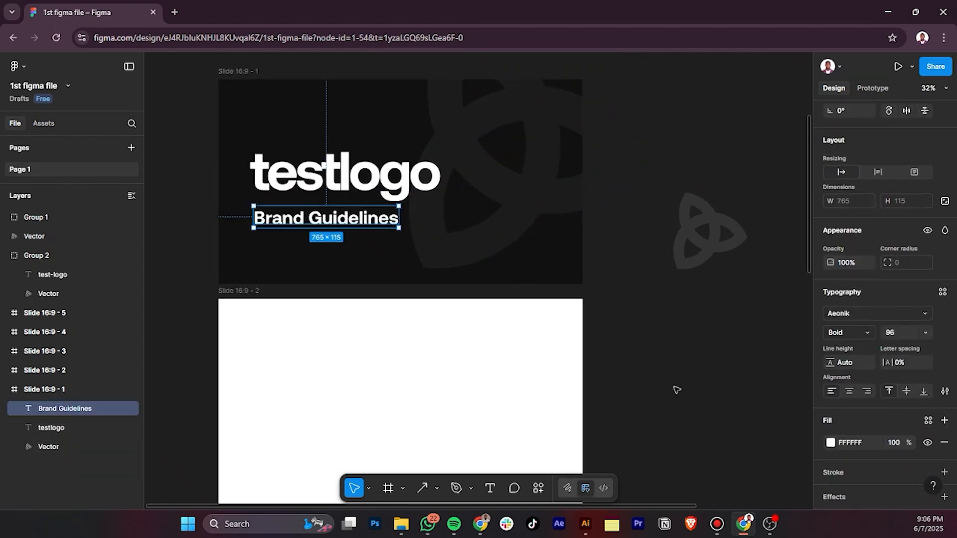
scroll(698, 404, "up", 3)
left_click(831, 443)
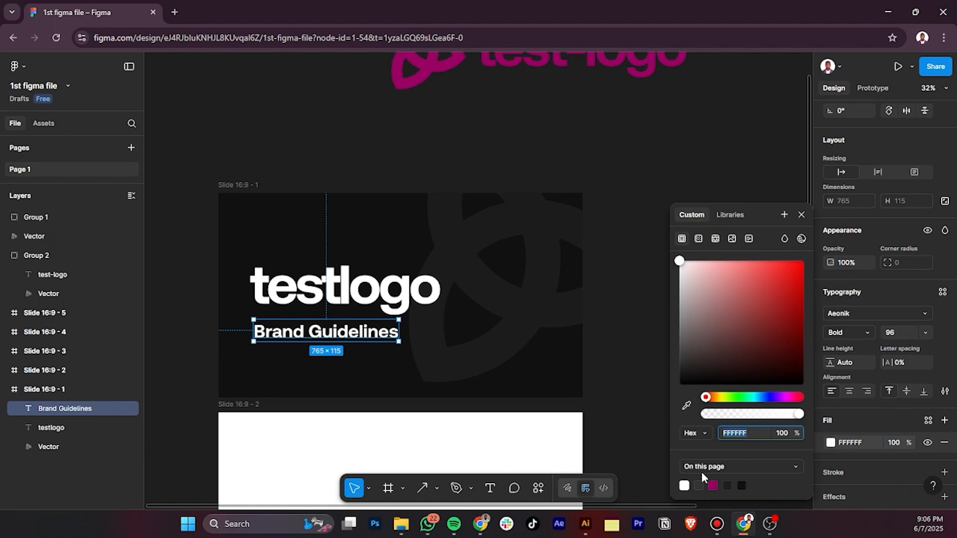
left_click(714, 485)
left_click(657, 378)
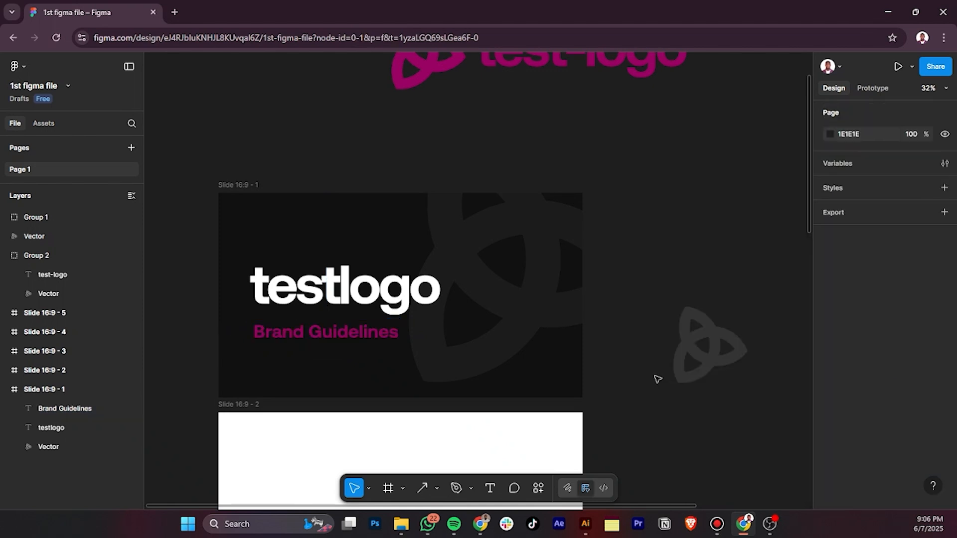
- Fill Slide 16:9 - 2 with the page's magenta
scroll(604, 375, "down", 1)
scroll(605, 375, "down", 3)
scroll(507, 355, "down", 1)
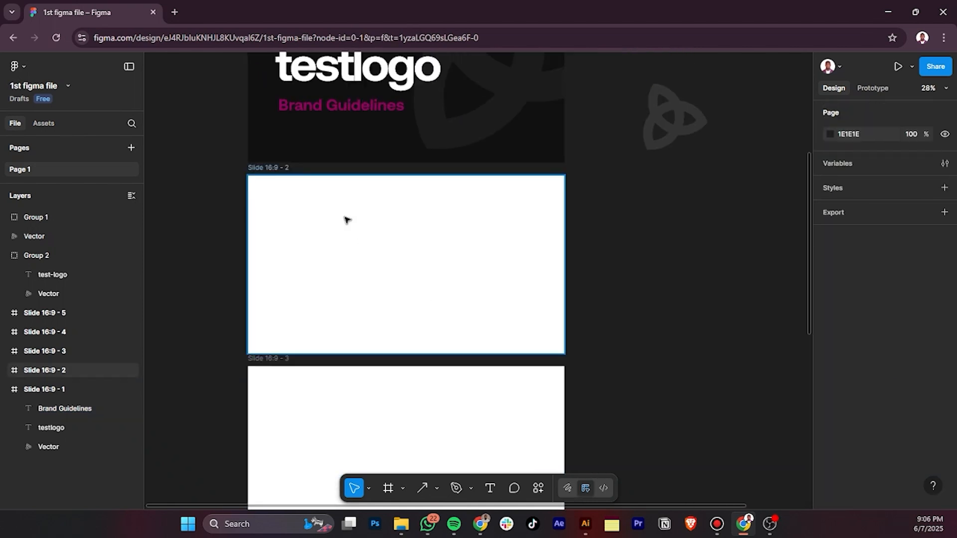
left_click(264, 168)
scroll(854, 397, "down", 3)
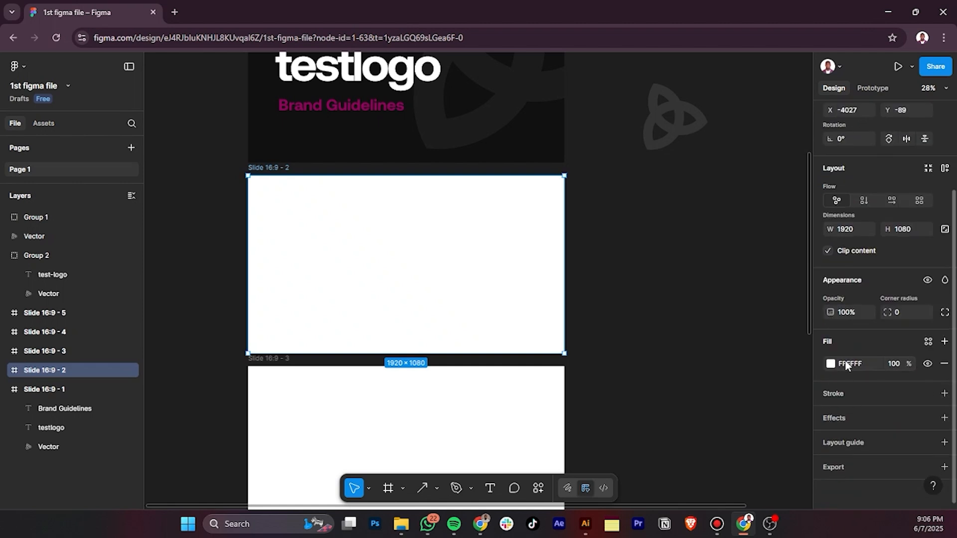
left_click(831, 365)
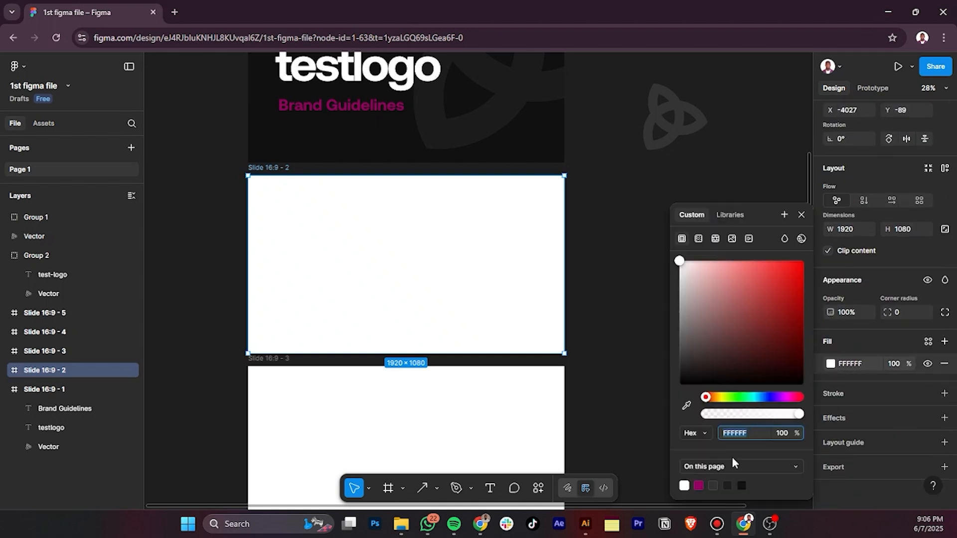
left_click(699, 486)
left_click(597, 254)
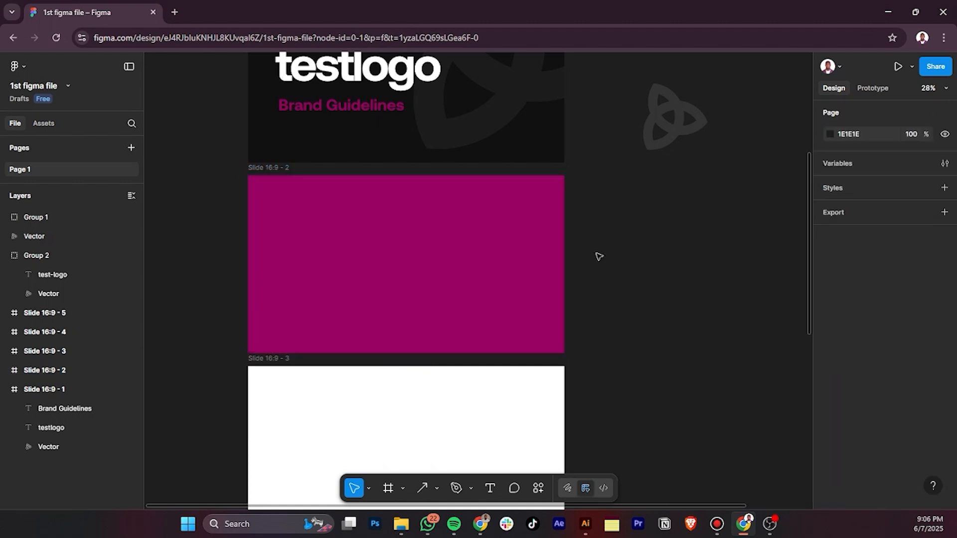
- Paste a copy of the grey stacked logo, place it on the magenta second slide and recolour it white FFFFFF by sampling
scroll(637, 246, "up", 2)
scroll(637, 246, "down", 5)
left_click(710, 96)
left_click(710, 96)
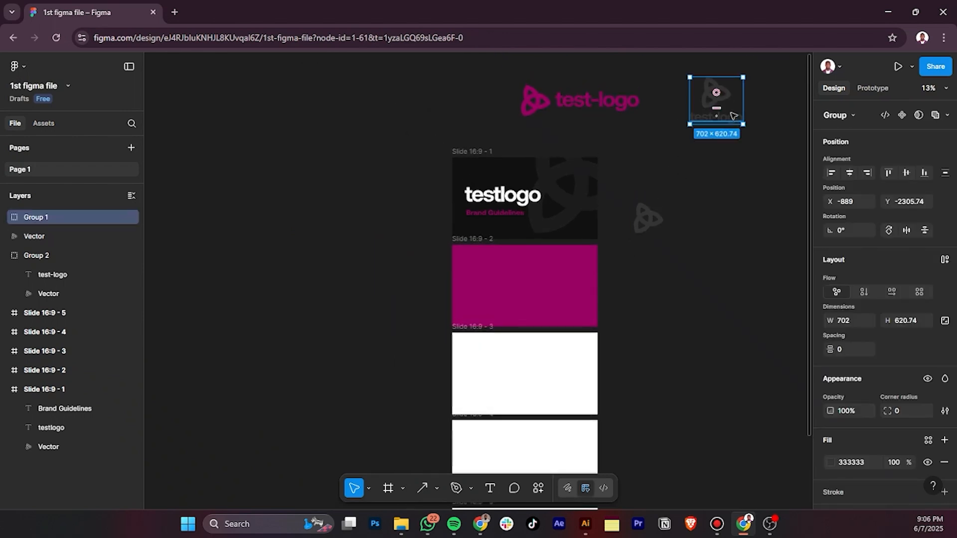
left_click(483, 327)
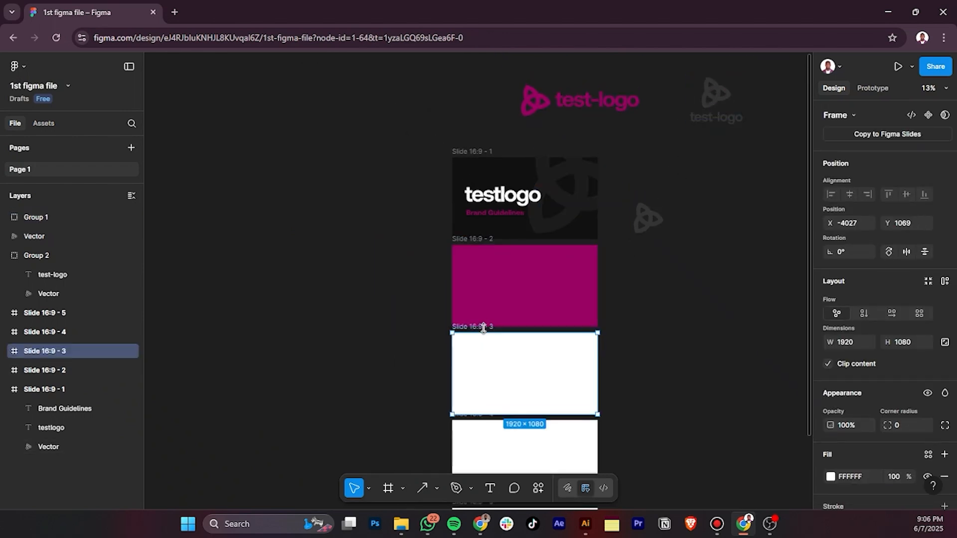
key("ctrl+v")
scroll(535, 367, "up", 5)
left_click_drag(532, 378, 525, 179)
key("i")
left_click(607, 363)
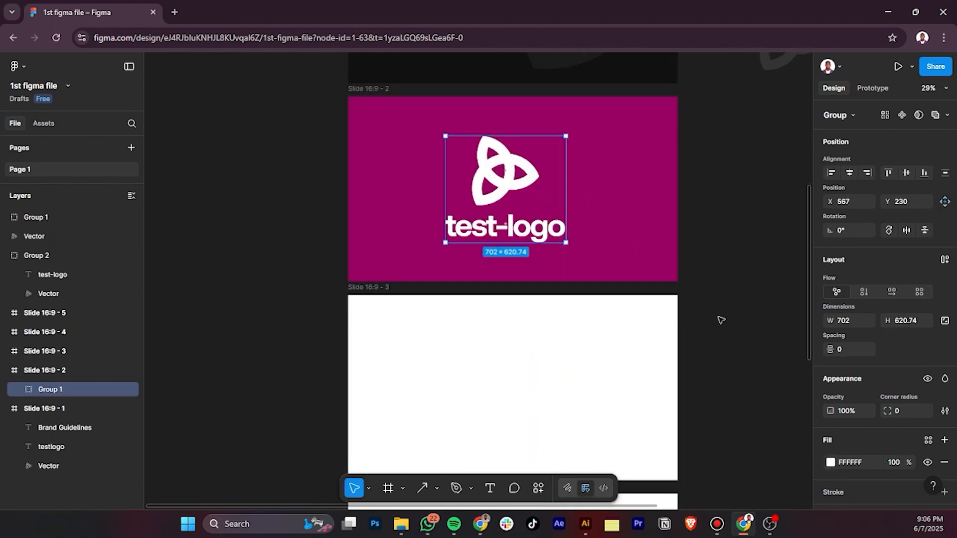
- Centre the white stacked logo horizontally on the second slide
left_click(703, 320)
scroll(682, 322, "up", 2)
left_click(554, 317)
left_click(850, 173)
left_click(705, 306)
left_click_drag(701, 310, 543, 190)
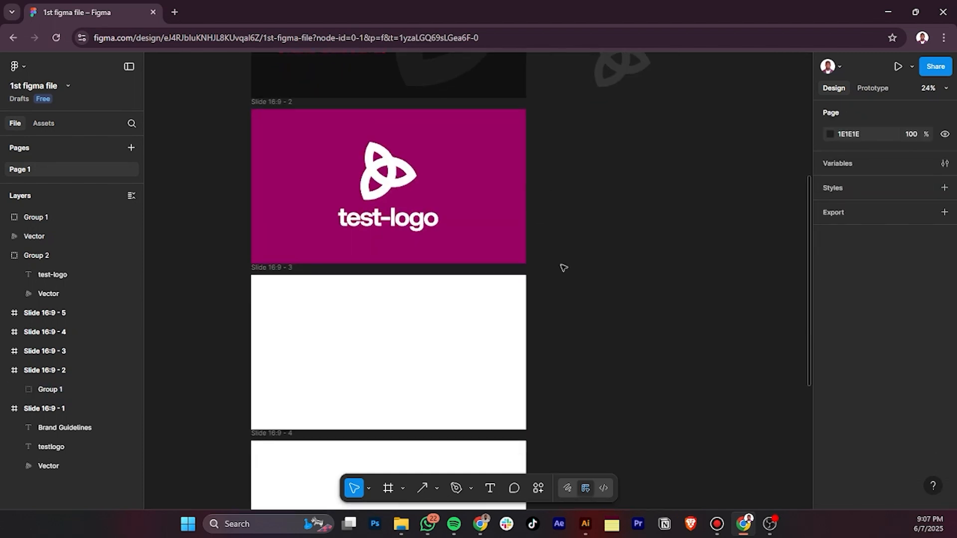
- Copy the stacked logo, standalone symbol and horizontal logo and paste them into Slide 16:9 - 3
scroll(643, 219, "down", 5)
left_click_drag(705, 223, 532, 154)
key("ctrl+c")
scroll(573, 197, "up", 4)
left_click(573, 197)
key("ctrl+v")
- Scale and arrange the logos on the third slide: stacked at upper centre, symbol at lower left, horizontal logo at lower right
key("k")
left_click(486, 257)
left_click_drag(486, 257, 483, 214)
scroll(455, 178, "up", 3)
left_click_drag(434, 141, 497, 168)
left_click_drag(482, 243, 327, 256)
left_click_drag(481, 165, 487, 173)
left_click_drag(586, 157, 495, 145)
left_click_drag(456, 179, 520, 257)
left_click_drag(329, 253, 345, 253)
left_click_drag(492, 145, 484, 183)
- Add the text label "1. Stacked" beside the stacked logo and adjust its font size
key("t")
left_click(530, 162)
type("1. Stacked")
left_click(586, 134)
left_click(926, 452)
left_click(906, 410)
- Position the Stacked label, copy it beneath the lower two logos and change the symbol's label to "2. Icon"
scroll(554, 164, "up", 3)
left_click_drag(545, 148, 527, 152)
left_click_drag(527, 152, 530, 348)
double_click(237, 341)
type("2. U")
key("BackSpace")
type("Icon")
key("Escape")
- Change the label beneath the horizontal logo to "3. Horizontal"
double_click(530, 347)
key("BackSpace")
type("Horizona")
key("BackSpace")
type("tal")
left_click(579, 359)
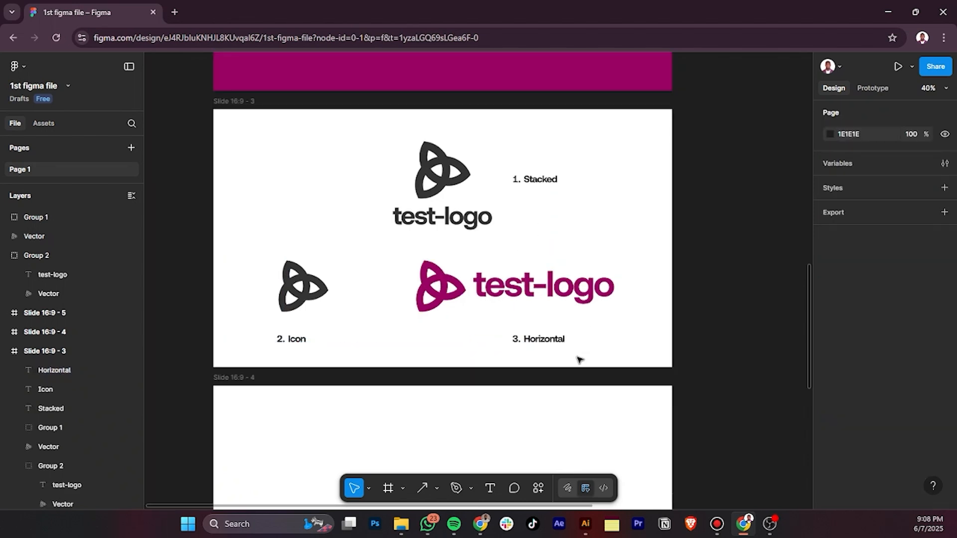
- Recolour the symbol and the stacked logo on the third slide magenta by sampling the second slide's fill
left_click(304, 287)
left_click(443, 172, "shift")
key("i")
left_click(573, 88)
scroll(393, 307, "up", 1)
- Add the heading "Brand Font" to Slide 16:9 - 4 and move it to the slide's upper-left area
left_click(394, 308)
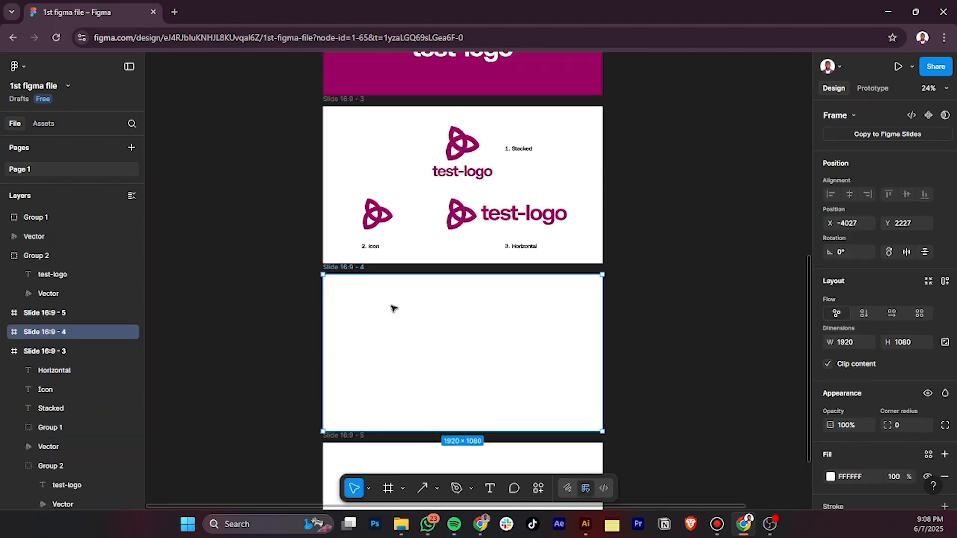
key("t")
left_click(388, 325)
type("Brand Font")
left_click_drag(421, 338, 379, 306)
- Add the text "Aeonik" below the Brand Font heading and enlarge its font size
left_click(355, 362)
type("Aeonik")
key("Escape")
left_click(926, 453)
left_click(920, 467)
left_click(909, 453)
- Move the large Aeonik text up so it sits directly beneath the Brand Font heading, aligned with its left edge
key("shift+Up")
key("shift+Up")
key("shift+Up")
key("shift+Up")
key("shift+Up")
key("shift+Up")
key("shift+Up")
key("shift+Up")
key("shift+Up")
key("shift+Up")
key("shift+Up")
key("shift+Up")
key("shift+Up")
key("shift+Up")
key("shift+Up")
key("shift+Up")
key("shift+Up")
key("shift+Up")
key("shift+Up")
key("shift+Up")
left_click_drag(487, 402, 478, 356)
left_click(399, 404)
key("t")
scroll(348, 384, "down", 1)
left_click(351, 391)
left_click(926, 452)
left_click(917, 366)
scroll(344, 356, "up", 5)
scroll(424, 303, "down", 3)
- Start a text below Aeonik with "abcdefghijklmnop", using Regular weight, size 96 and 0% letter spacing
left_click(417, 304)
key("t")
left_click(423, 310)
type("abcdefghijklmnop")
scroll(457, 310, "up", 3)
left_click(904, 482)
type("0")
scroll(719, 415, "down", 1)
left_click(866, 453)
left_click(925, 451)
left_click(925, 454)
scroll(608, 377, "down", 3)
type("qrstuvw")
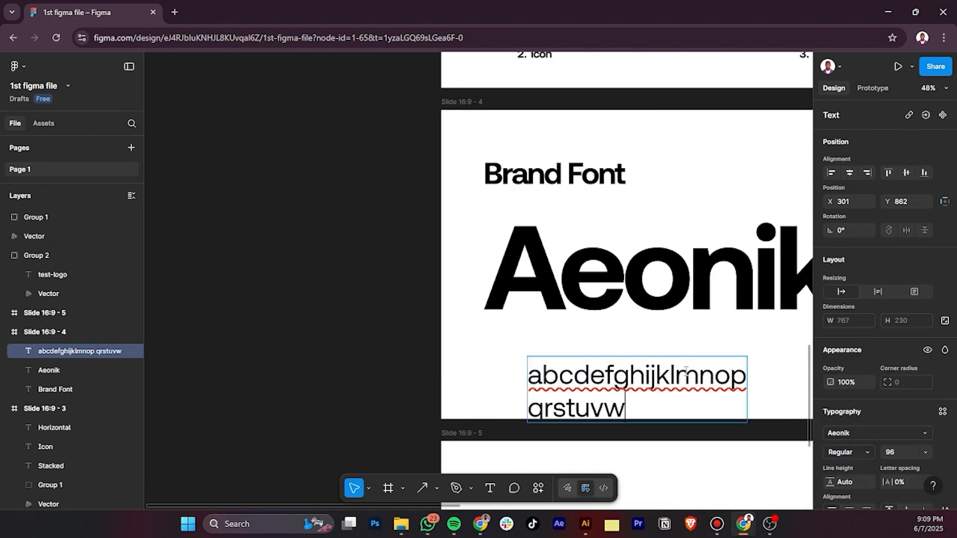
type("xyz")
key("Return")
type("1234567890*#")
key("Escape")
- Reduce the character sample's font size and place it beneath Aeonik, aligned with the left edge of the text above
scroll(687, 371, "down", 2)
left_click(926, 452)
left_click(904, 438)
left_click_drag(551, 265, 506, 242)
left_click(383, 243)
- Change the Brand Font heading on the fourth slide from bold to a lighter font weight
scroll(383, 244, "down", 3)
left_click(301, 191)
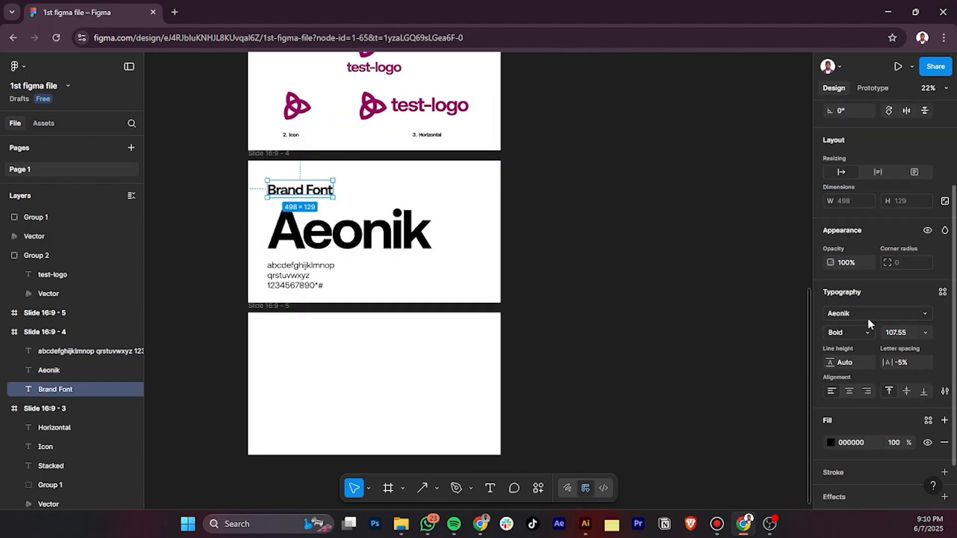
left_click(868, 331)
left_click(854, 302)
left_click(609, 349)
- Delete the empty fifth slide beneath the brand font slide
scroll(609, 349, "down", 5)
left_click(480, 421)
key("Delete")
left_click(541, 191)
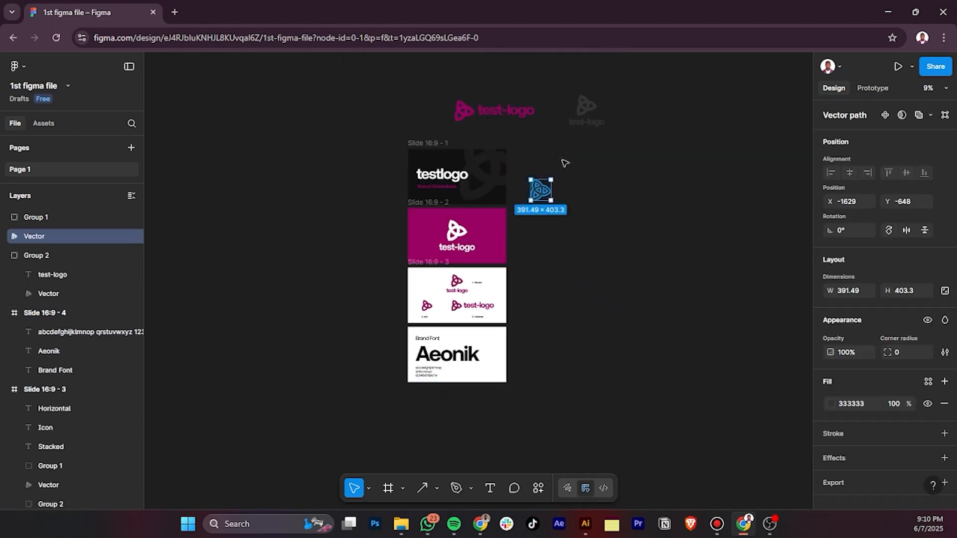
left_click(575, 247)
- Wrap all four slides in one auto layout frame and rename it "guidelines"
scroll(573, 246, "up", 3)
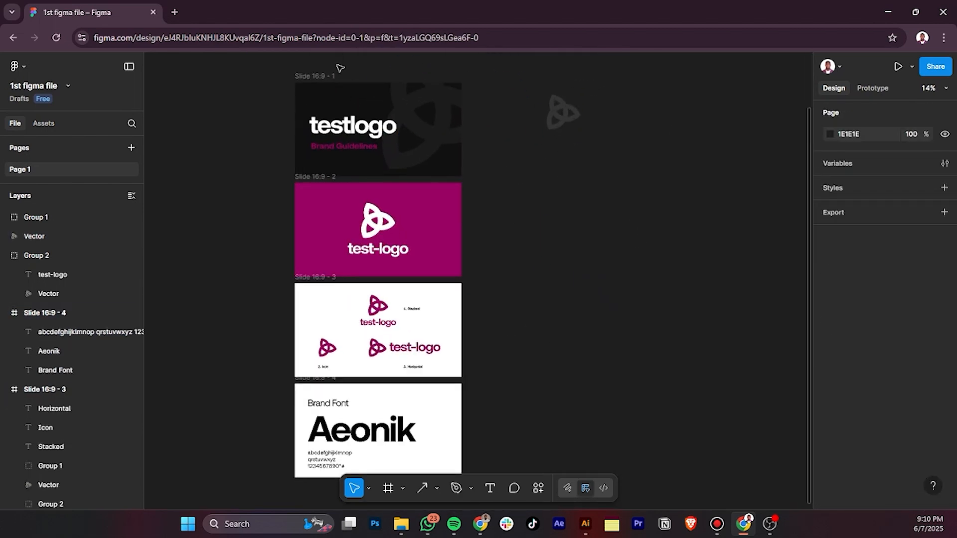
left_click_drag(312, 121, 499, 487)
scroll(413, 218, "up", 1)
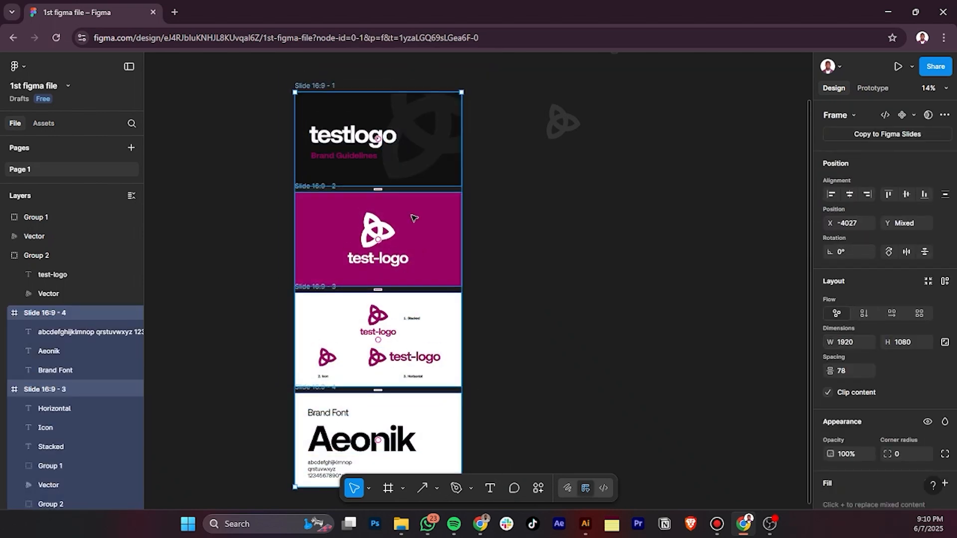
key("shift+a")
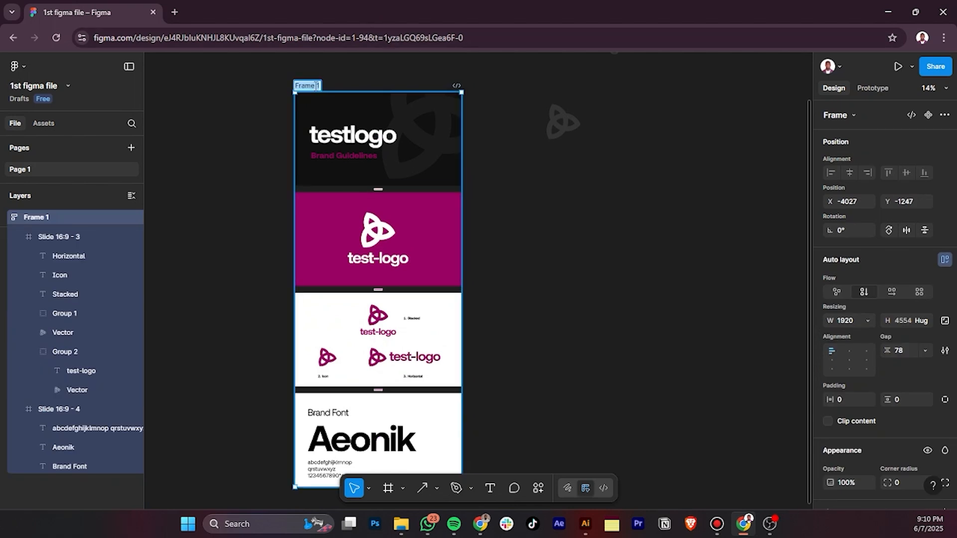
type("elines")
left_click(517, 255)
- Rename Page 1 as "presentation"
scroll(517, 255, "down", 1)
scroll(517, 254, "down", 2)
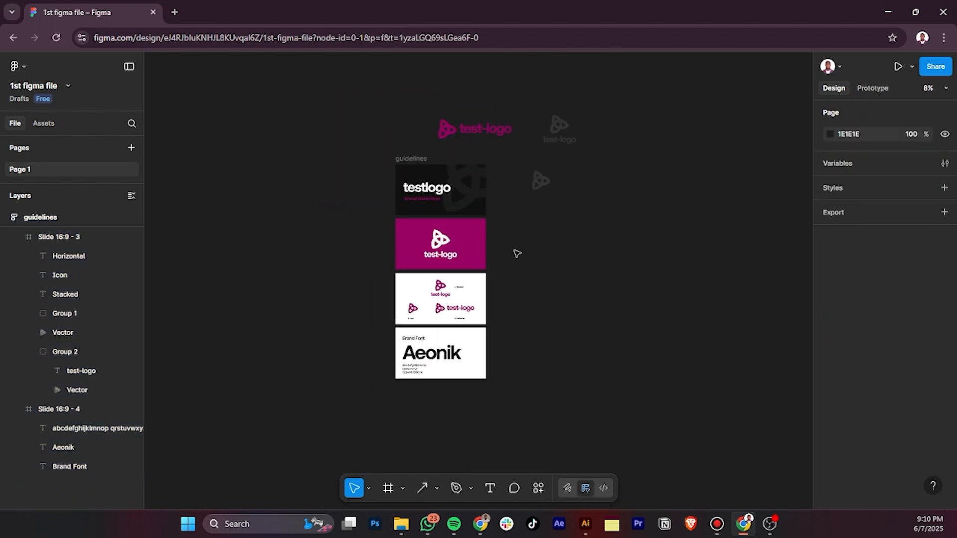
left_click_drag(517, 254, 469, 299)
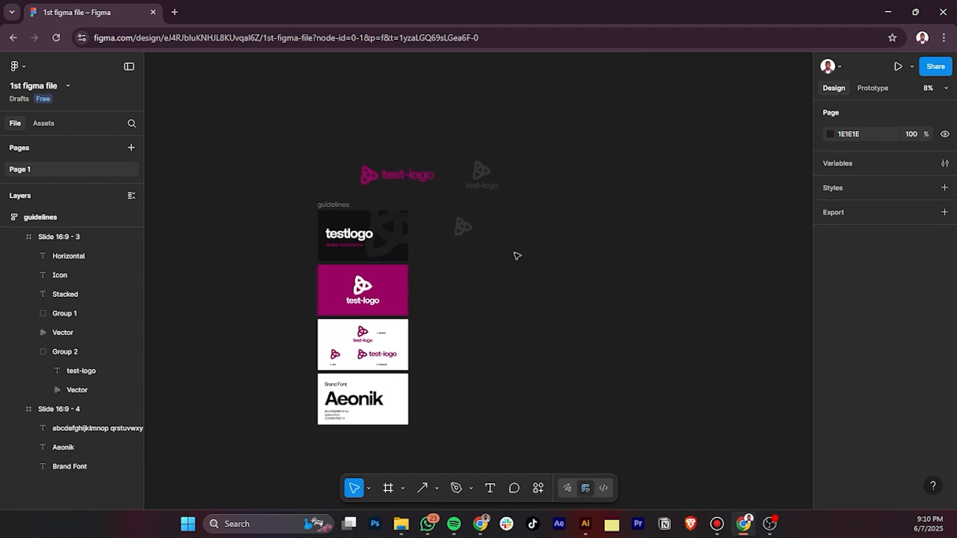
double_click(28, 170)
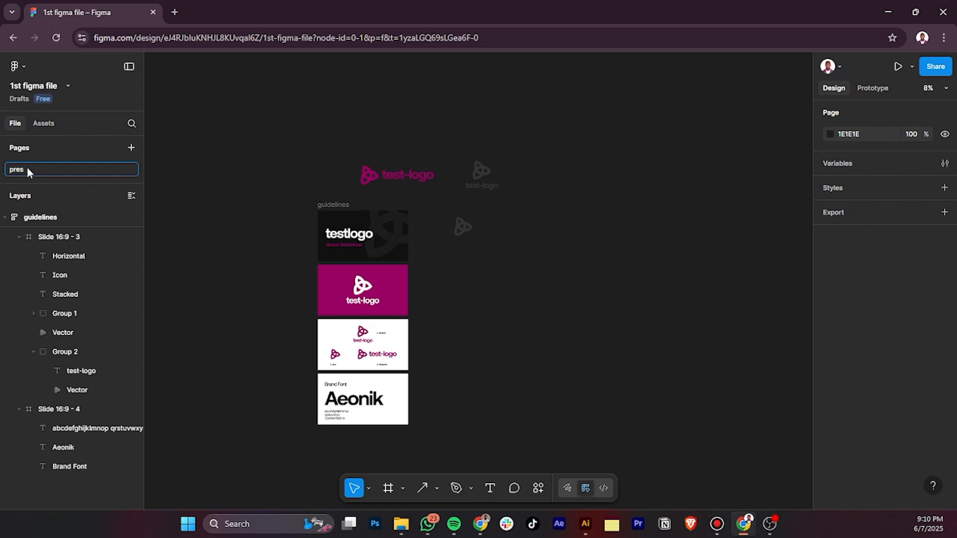
type("presentation")
key("Return")
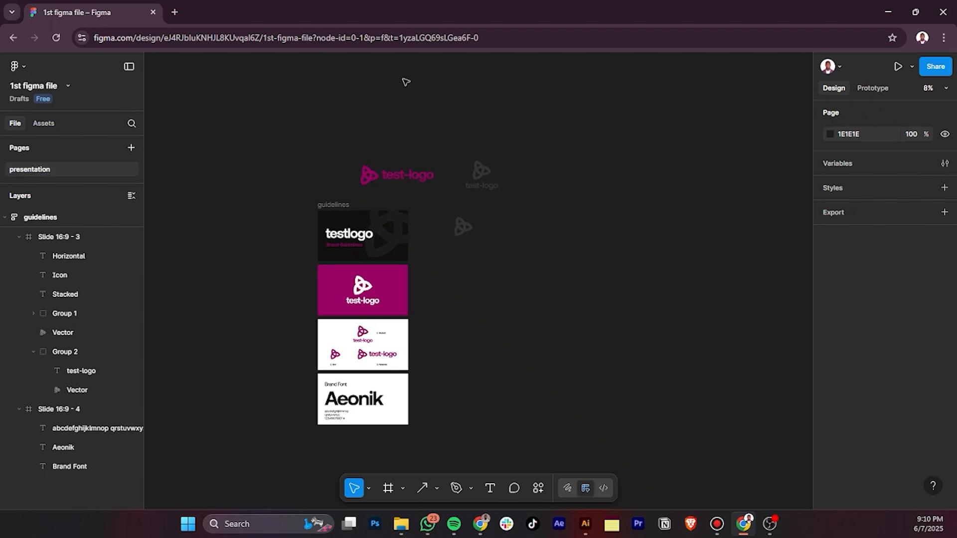
- Add a second page to the file and name it "Assets"
left_click(131, 149)
type("Assets")
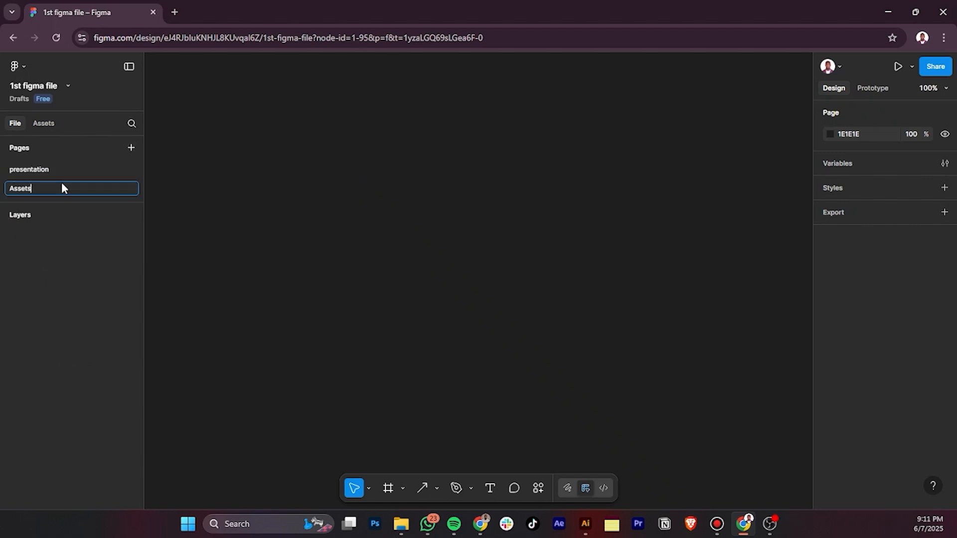
key("Return")
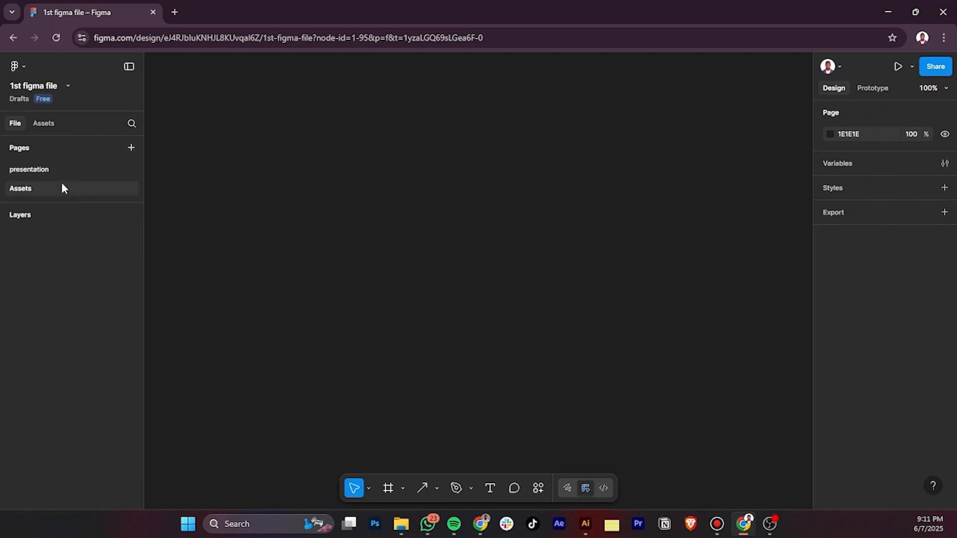
- Move the three loose logo elements outside the guidelines frame from the presentation page to the Assets page
left_click(72, 168)
scroll(400, 181, "up", 1)
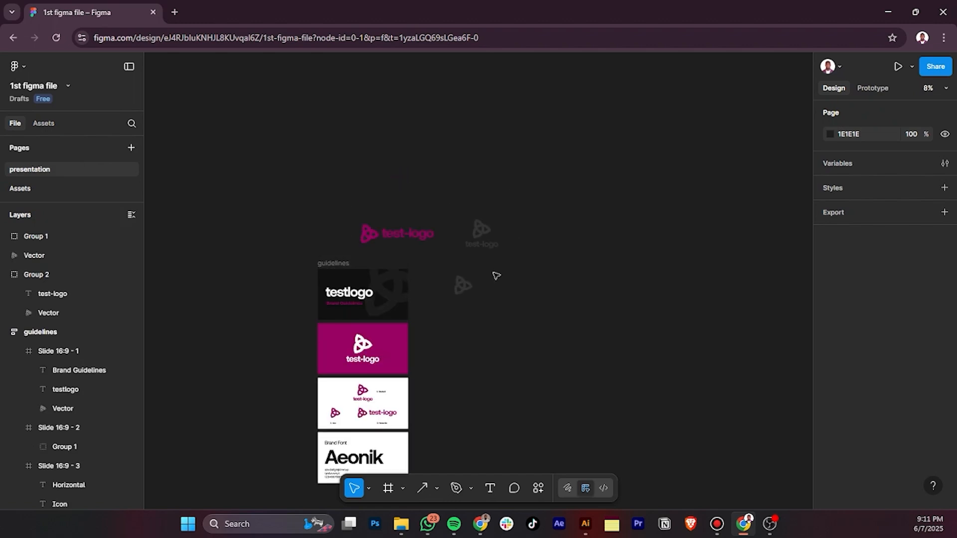
left_click_drag(501, 312, 425, 207)
key("Delete")
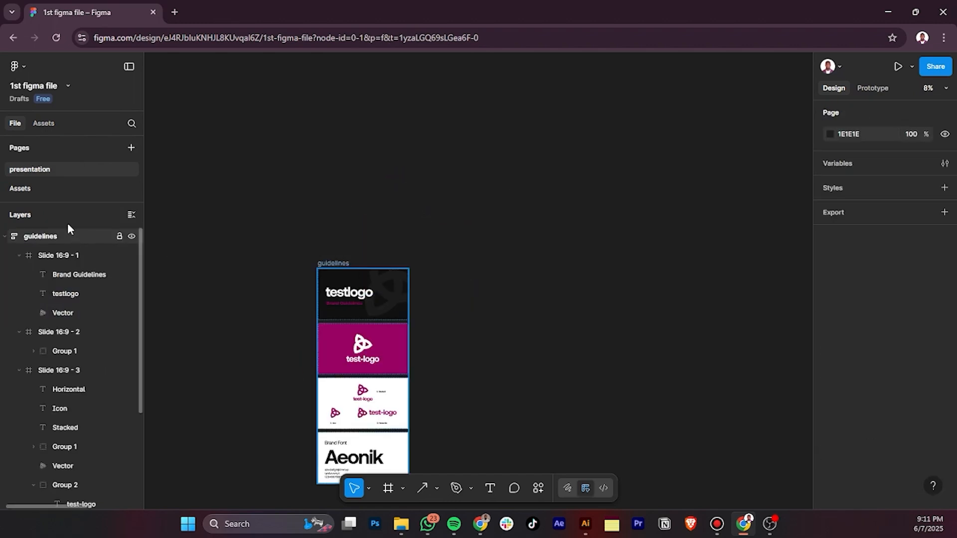
left_click(59, 189)
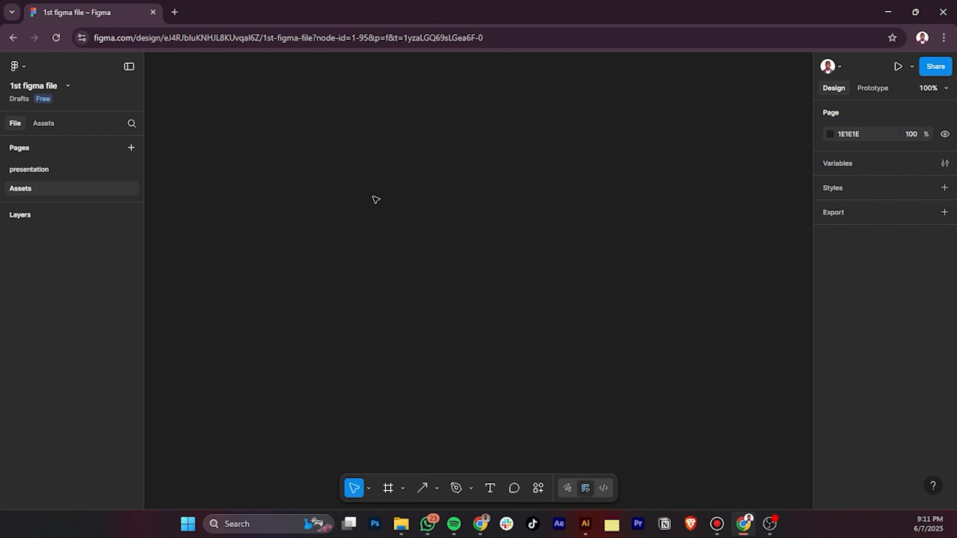
key("ctrl+v")
scroll(433, 211, "down", 5)
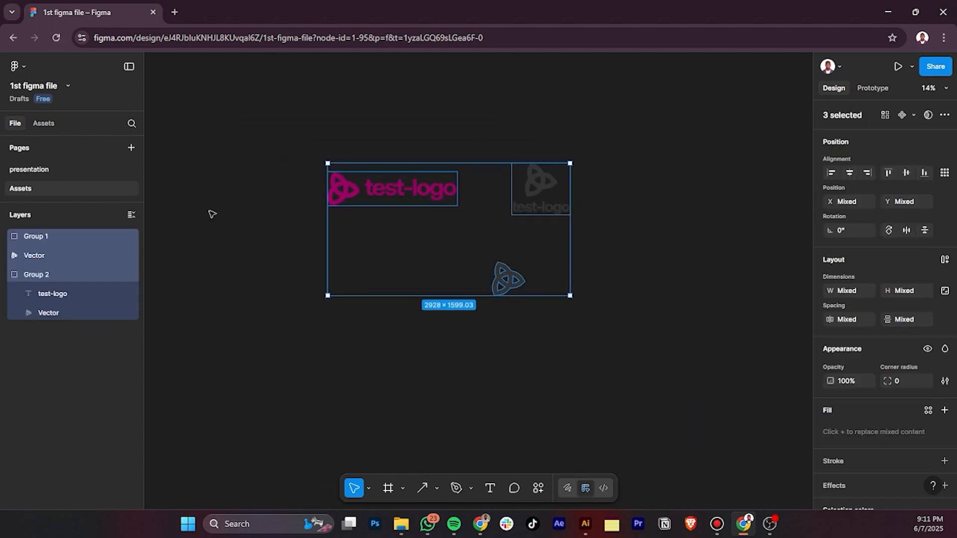
- Return to the presentation page and review the guidelines slides and the magenta logo slide's properties
left_click(40, 171)
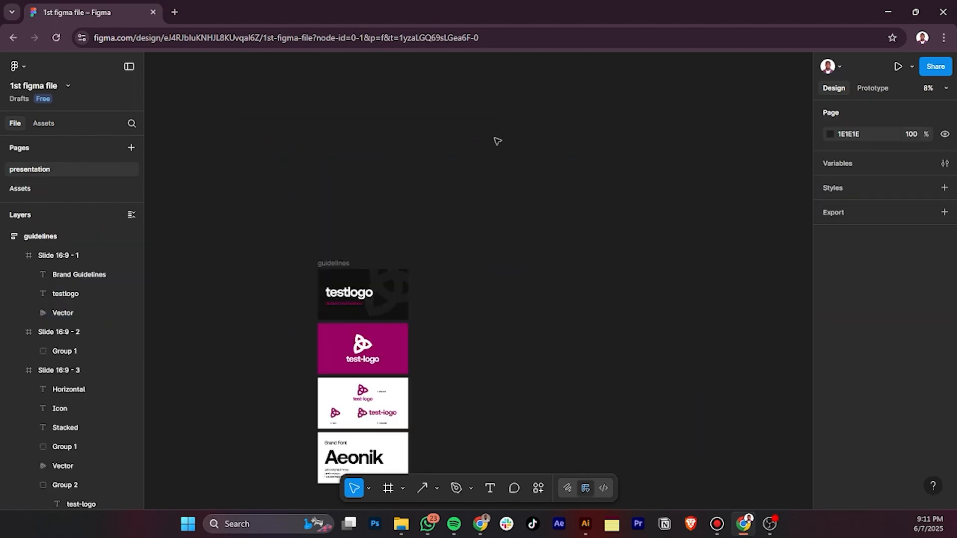
scroll(497, 170, "down", 5)
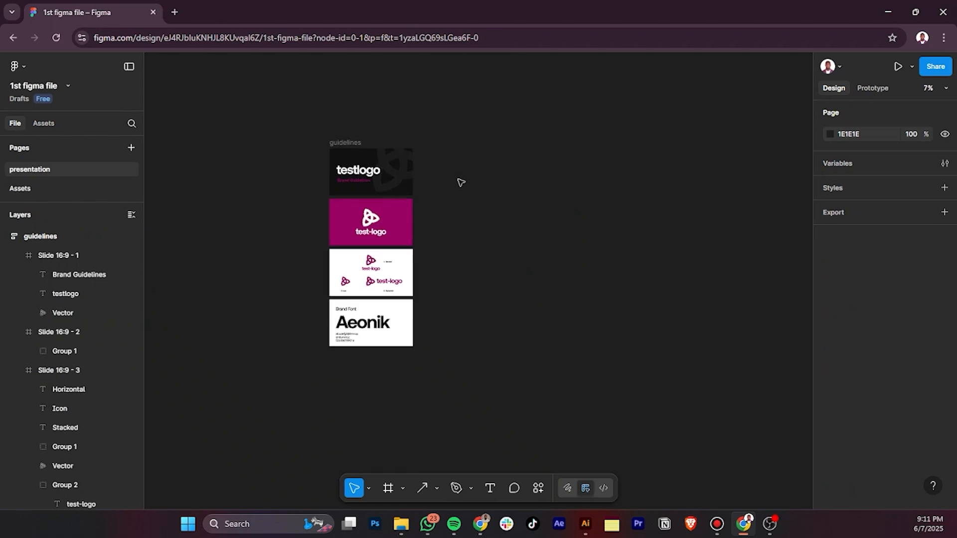
scroll(460, 182, "up", 5)
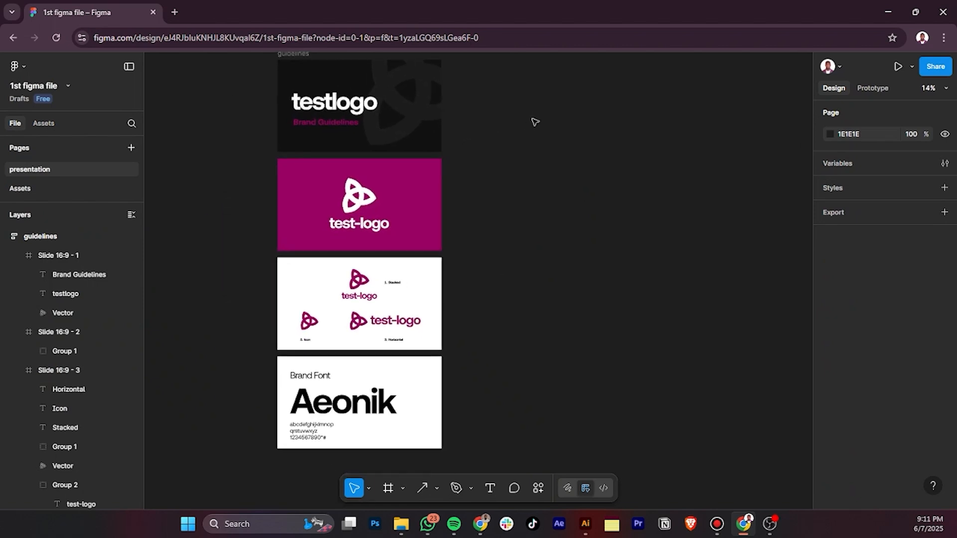
scroll(519, 147, "up", 2)
left_click(324, 209)
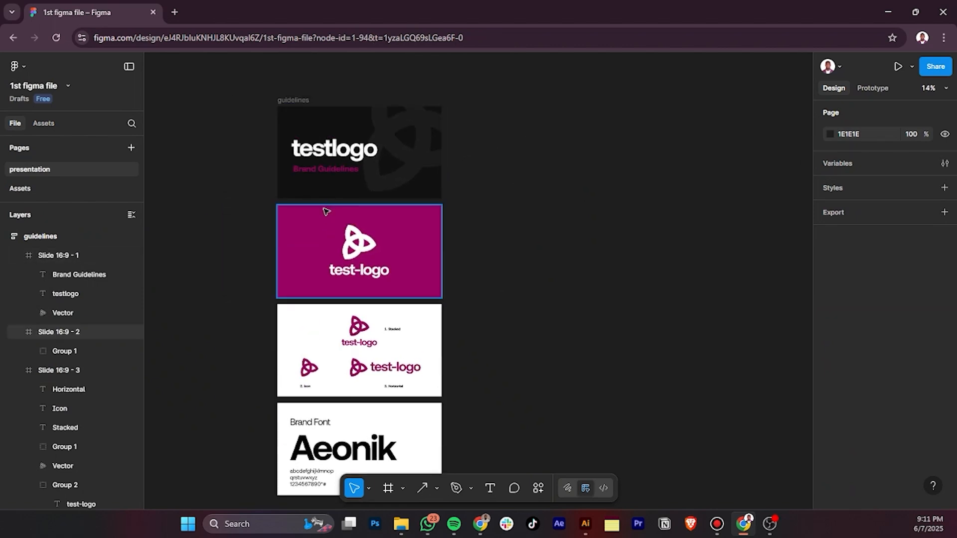
left_click(291, 100)
left_click(486, 166)
left_click(425, 221)
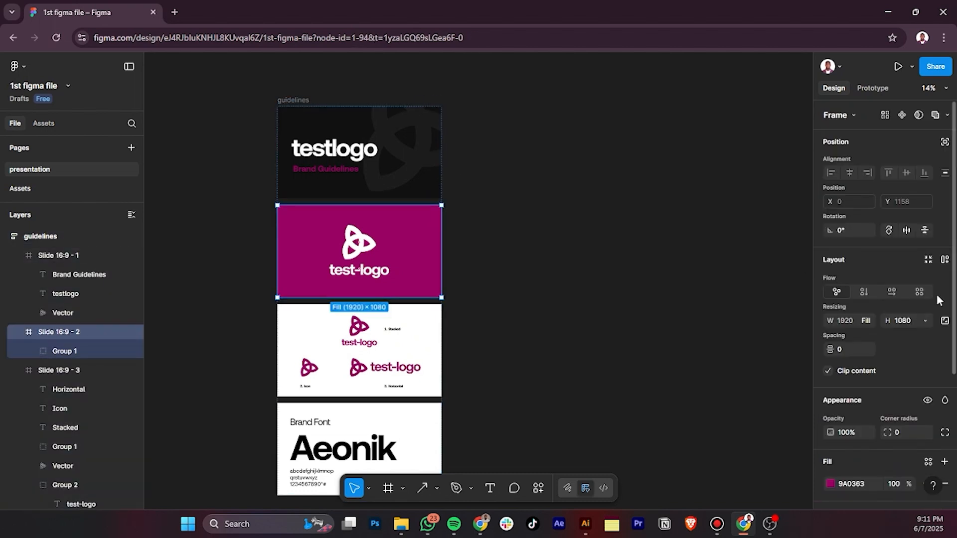
scroll(929, 295, "down", 4)
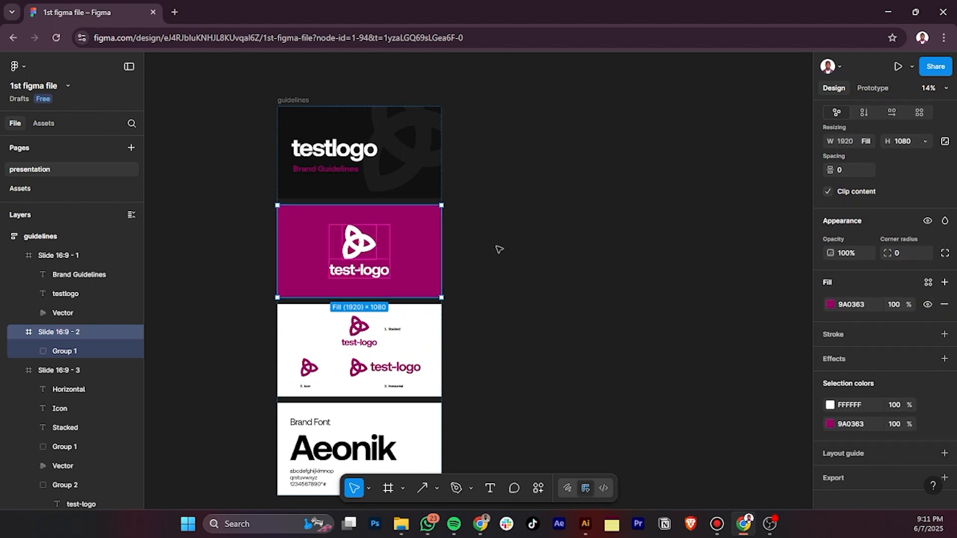
left_click(519, 241)
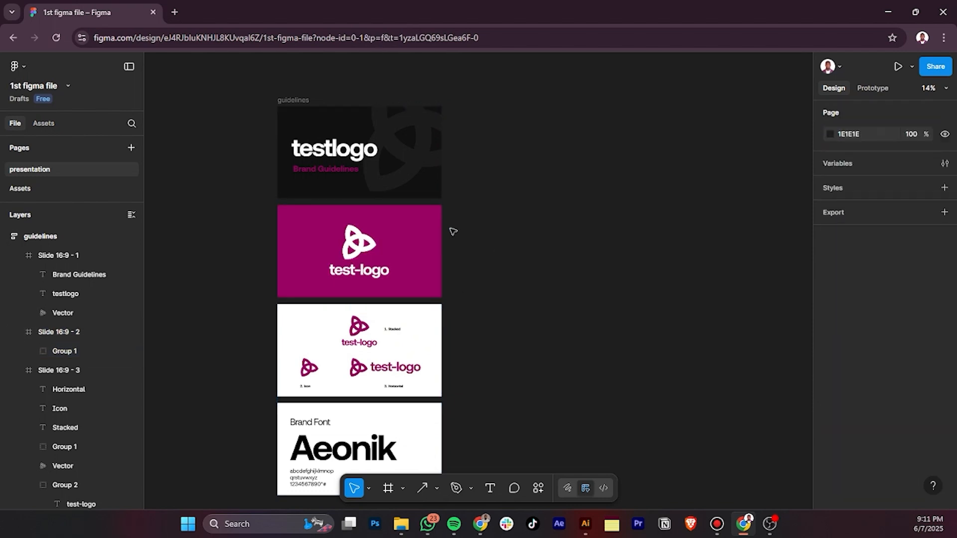
- Add an export setting to the magenta slide, check the format and scale choices, and export it as a 1x PNG
scroll(944, 329, "down", 3)
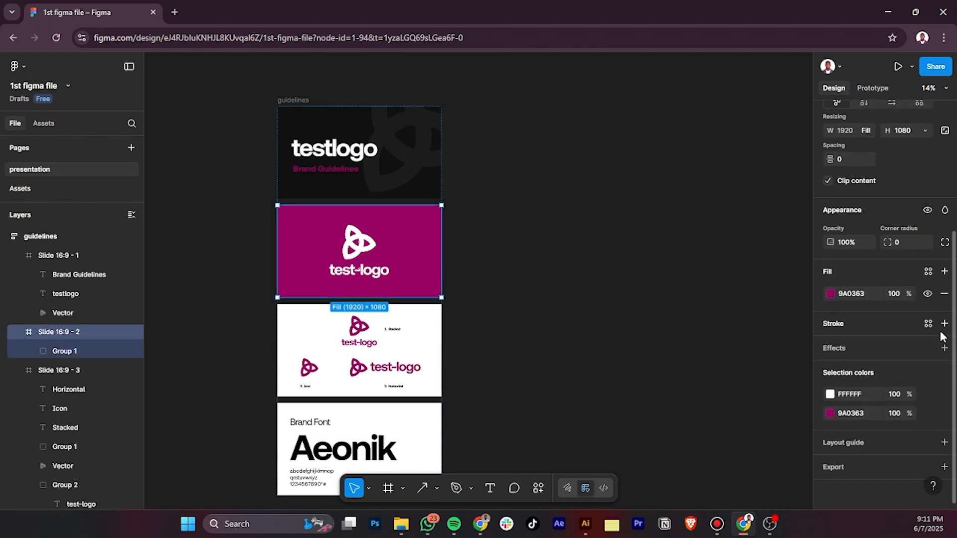
left_click(945, 467)
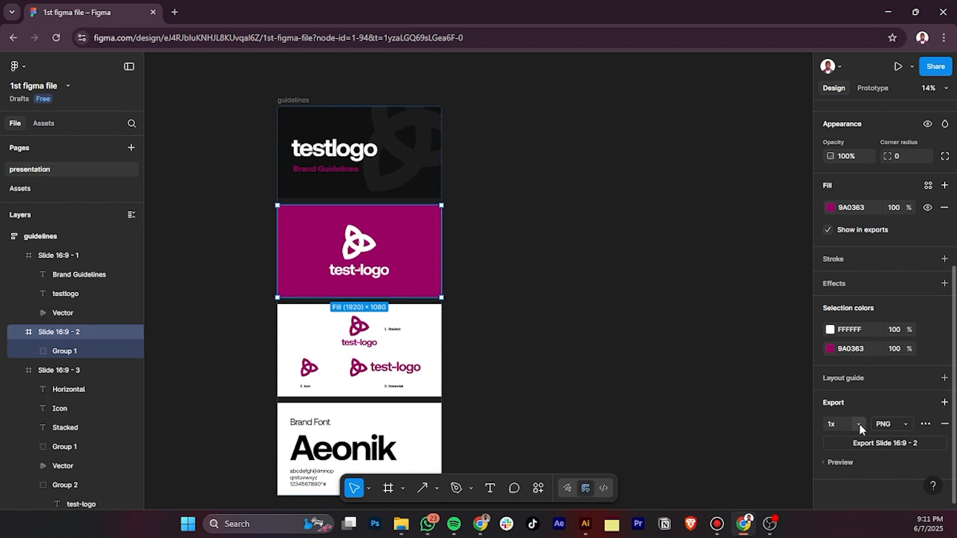
left_click(909, 425)
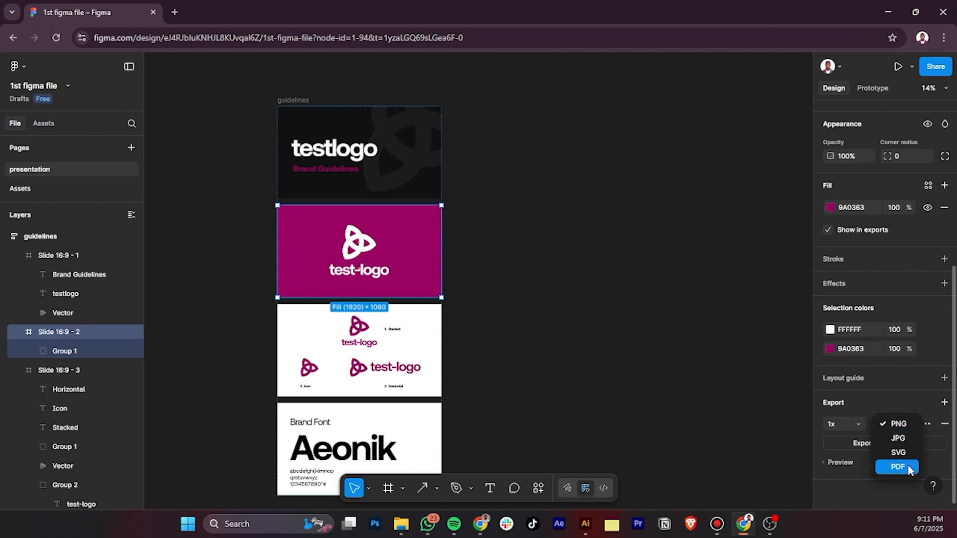
left_click(882, 394)
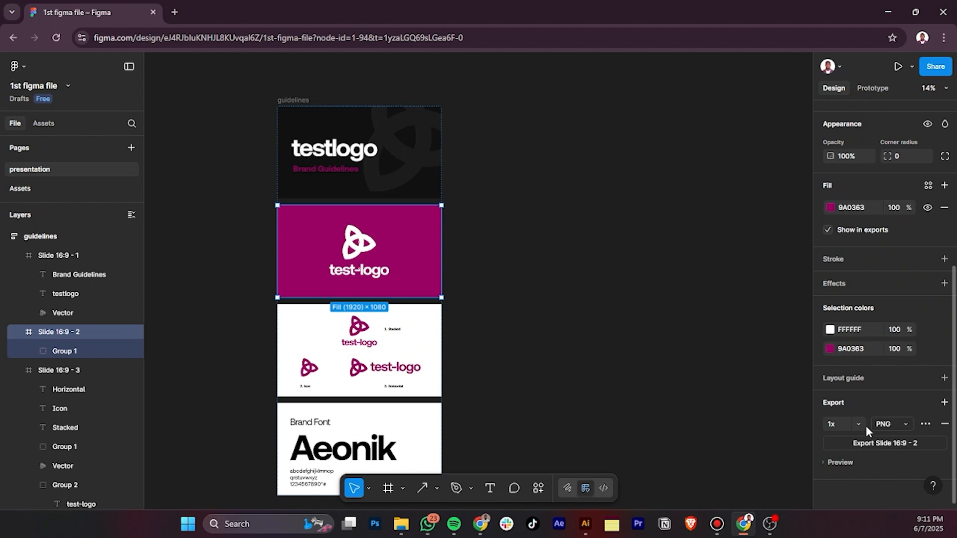
left_click(858, 424)
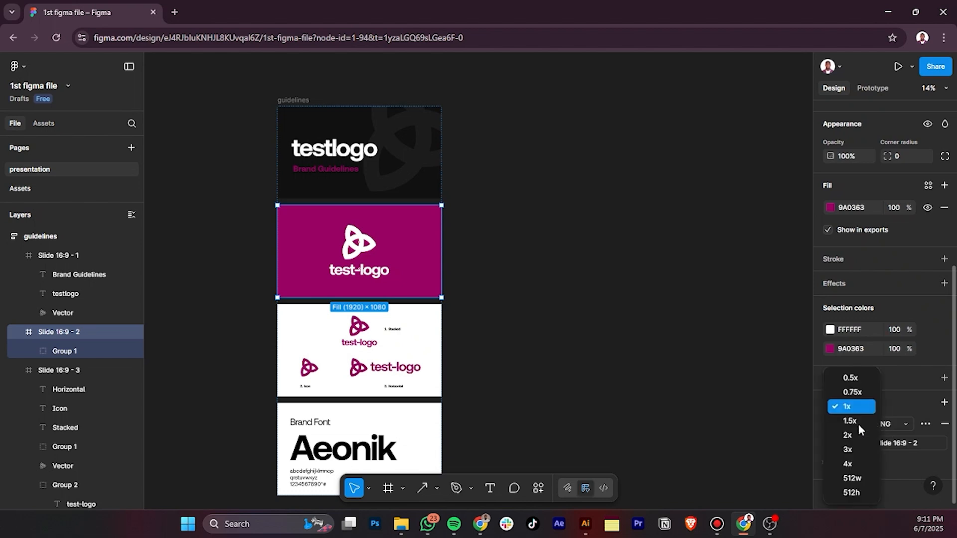
left_click(892, 467)
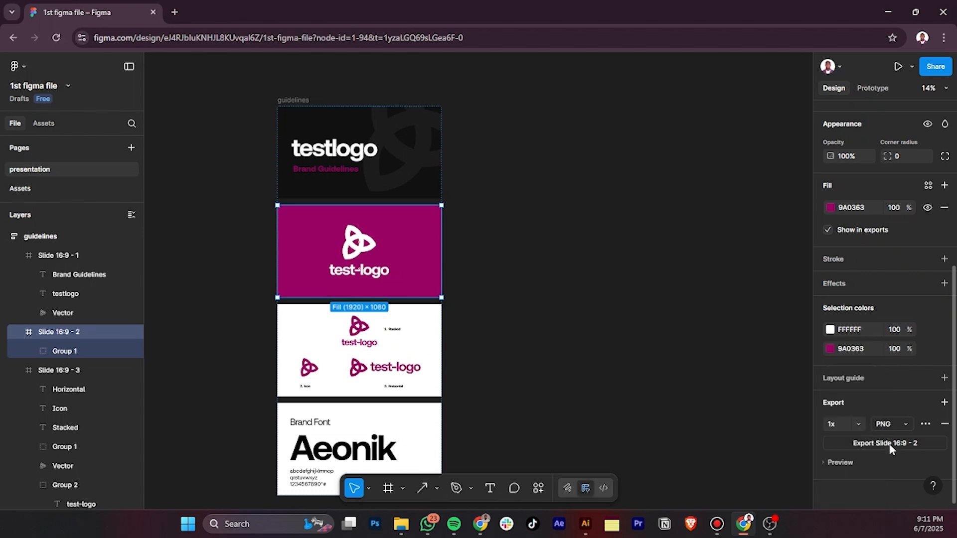
left_click(891, 444)
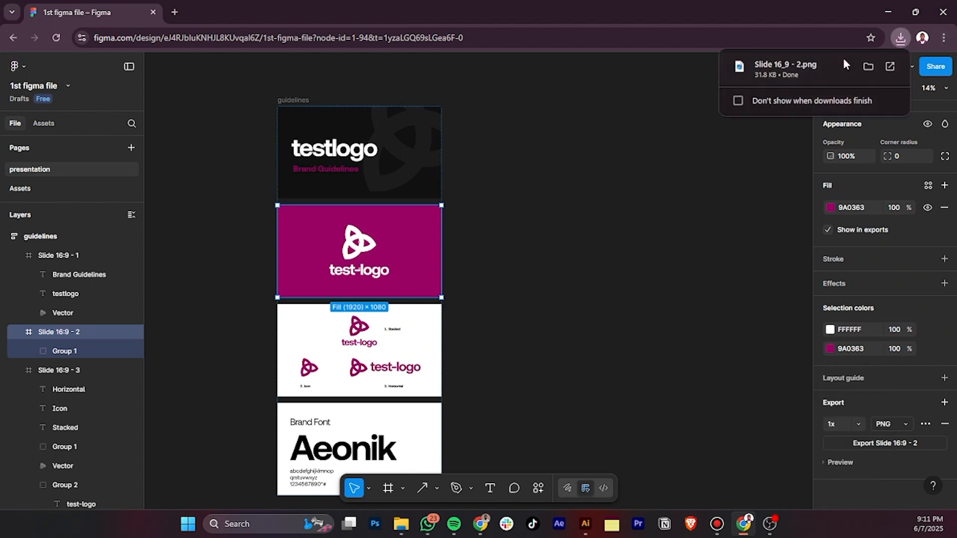
- Open the downloaded Slide 16_9 - 2.png to check the exported image, and close the viewer
left_click(818, 64)
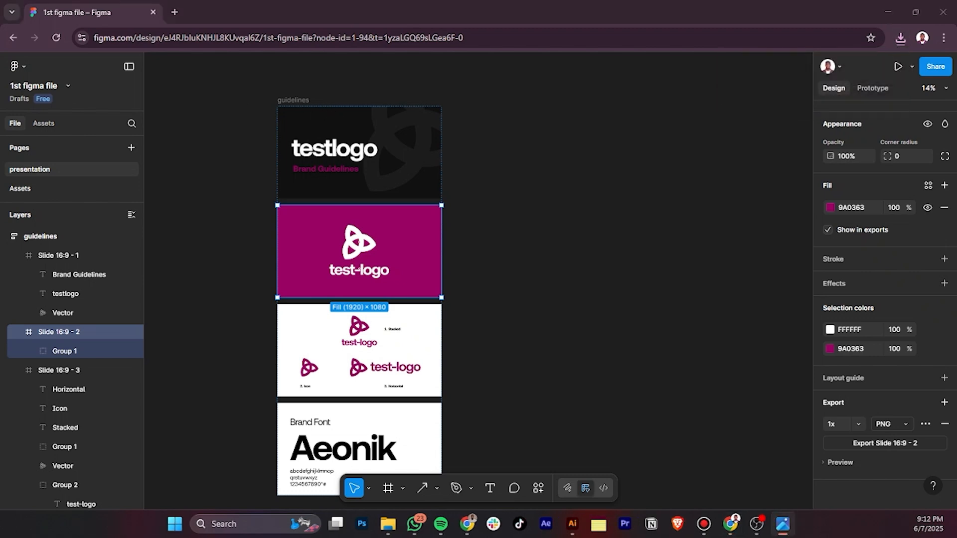
double_click(428, 87)
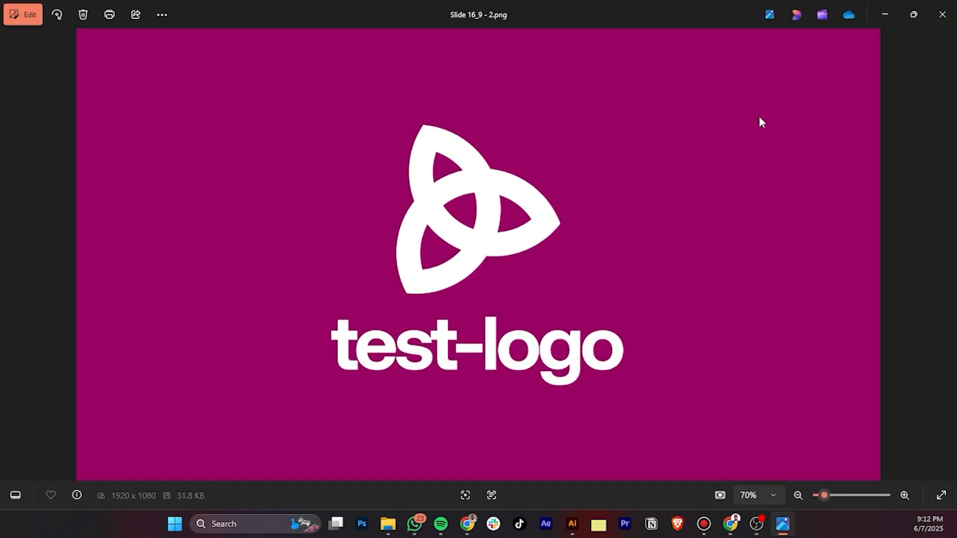
left_click(942, 14)
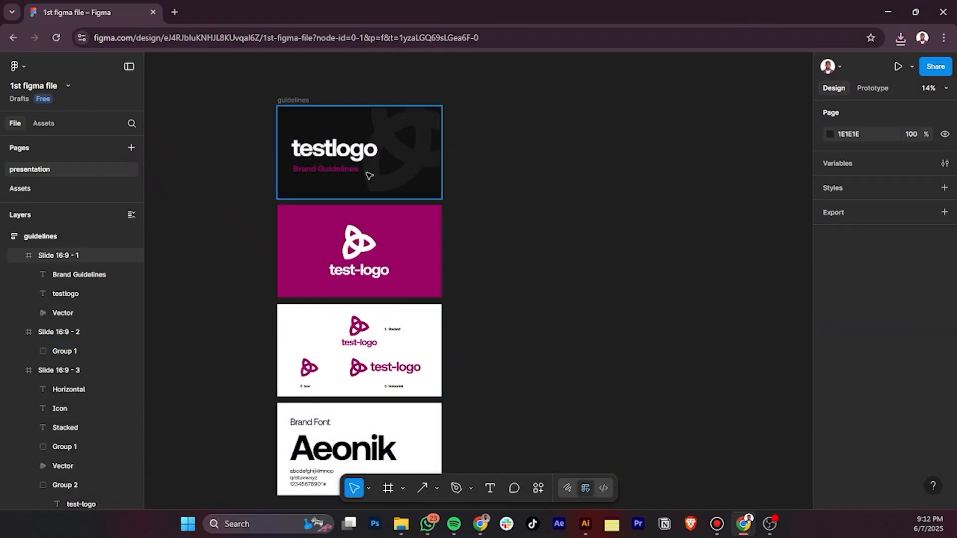
- Add a 1x PNG export setting to the whole guidelines frame
left_click(510, 162)
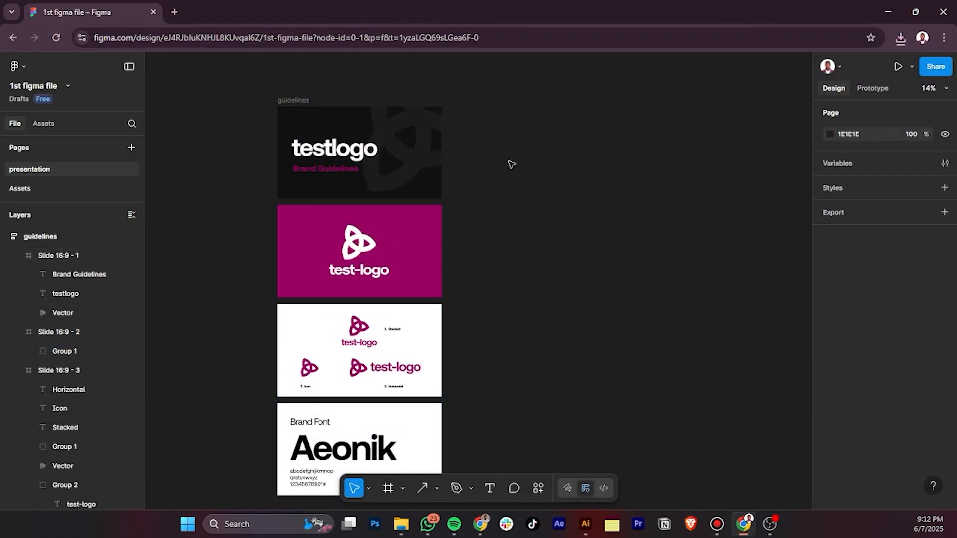
left_click(298, 102)
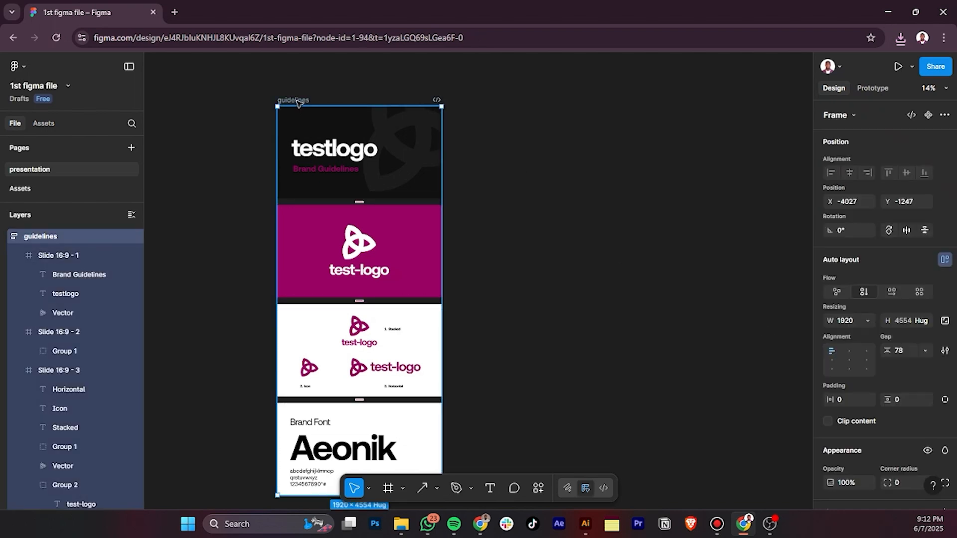
scroll(882, 384, "down", 5)
scroll(882, 383, "down", 1)
left_click(944, 467)
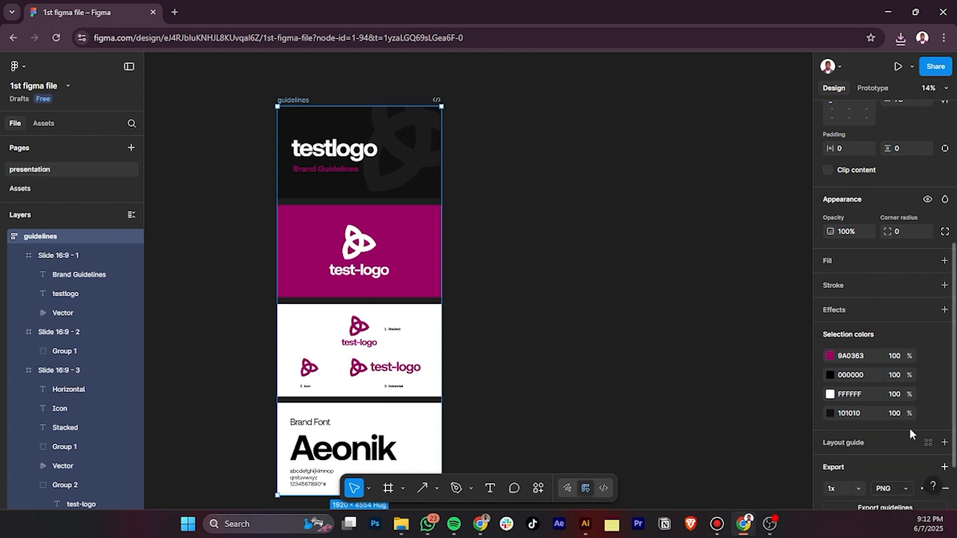
scroll(910, 429, "down", 2)
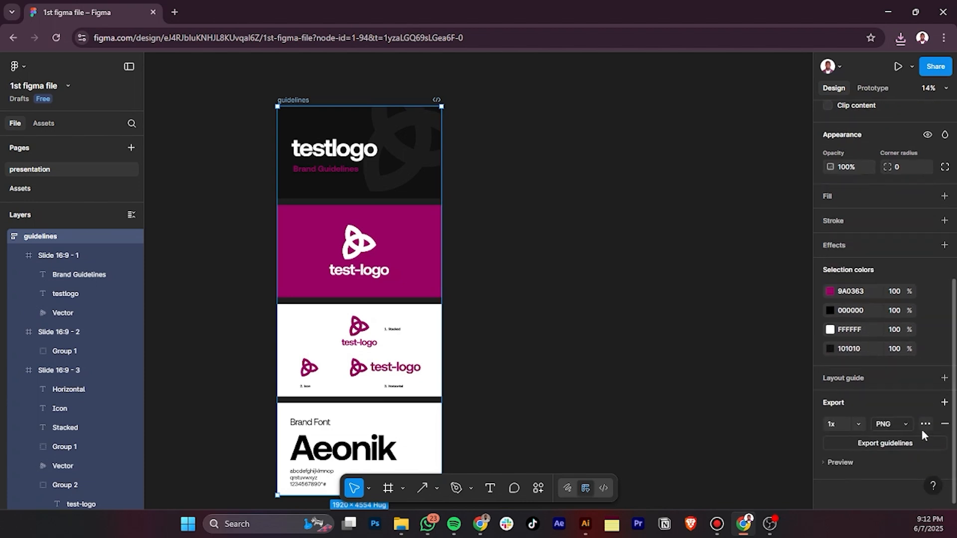
scroll(499, 199, "down", 1)
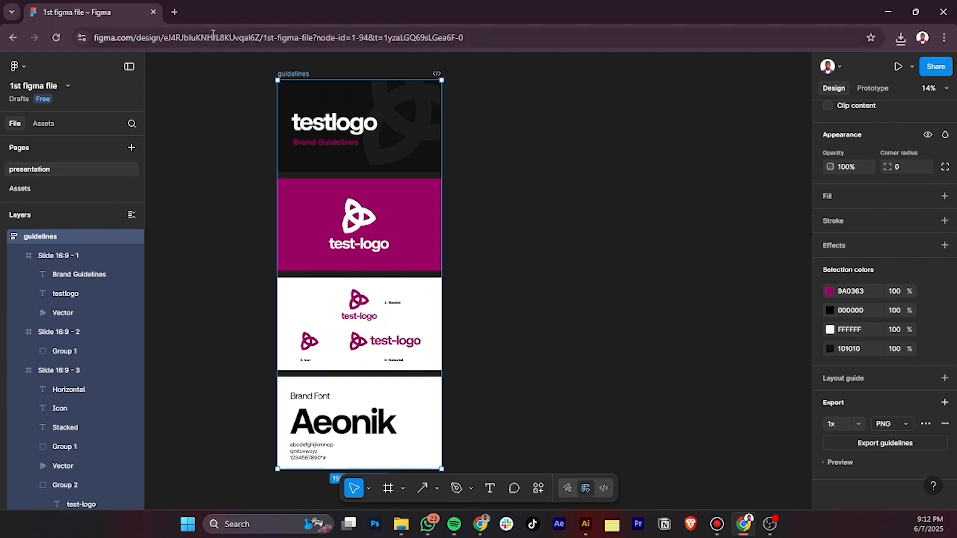
- Look through the file commands for the available save and export options
left_click(239, 119)
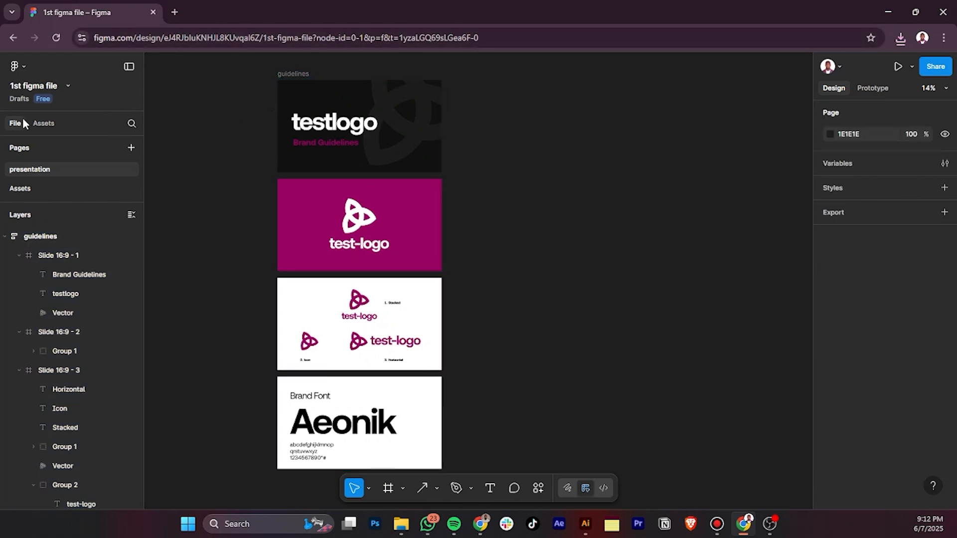
left_click(19, 70)
left_click(20, 69)
left_click(20, 68)
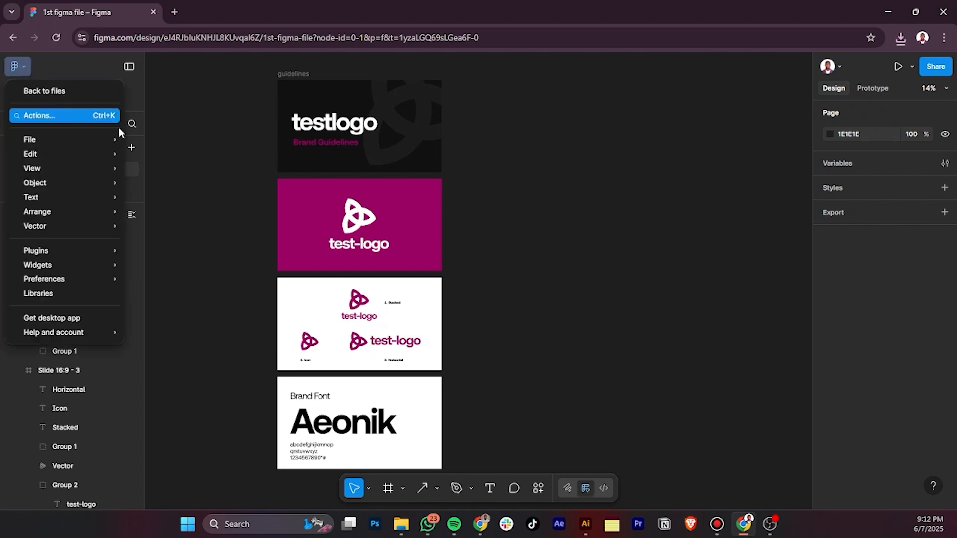
mouse_move(103, 141)
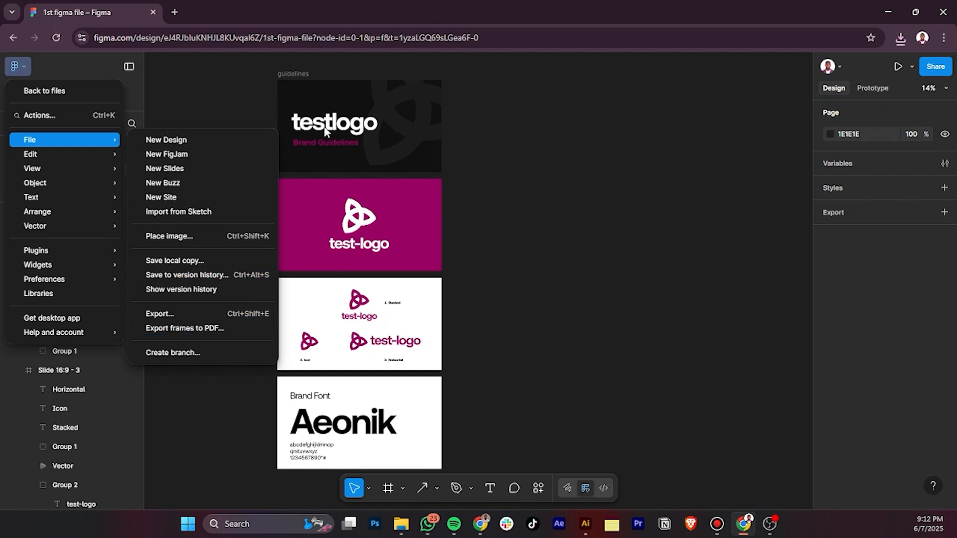
- Ungroup the guidelines frame into separate slide frames and clear the selection
left_click(304, 73)
right_click(303, 73)
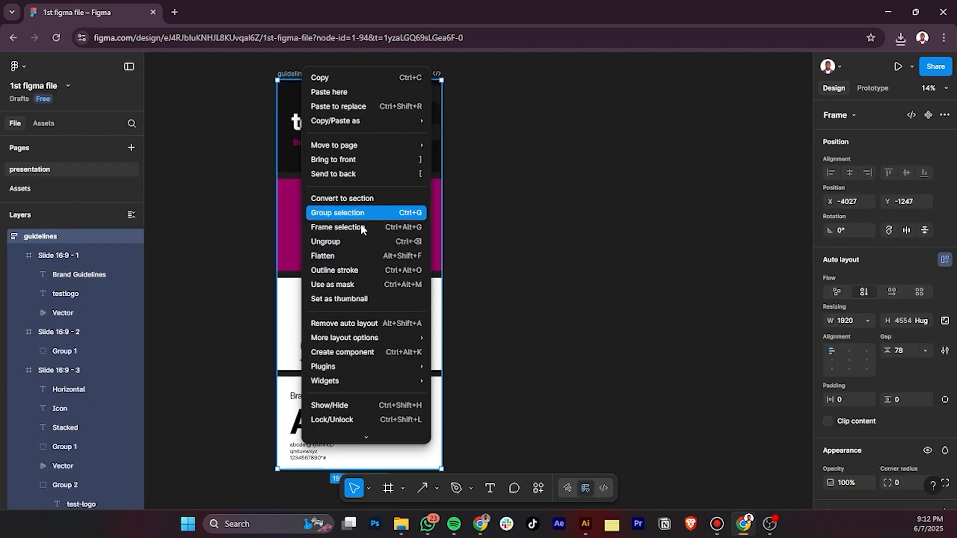
left_click(328, 243)
left_click(223, 73)
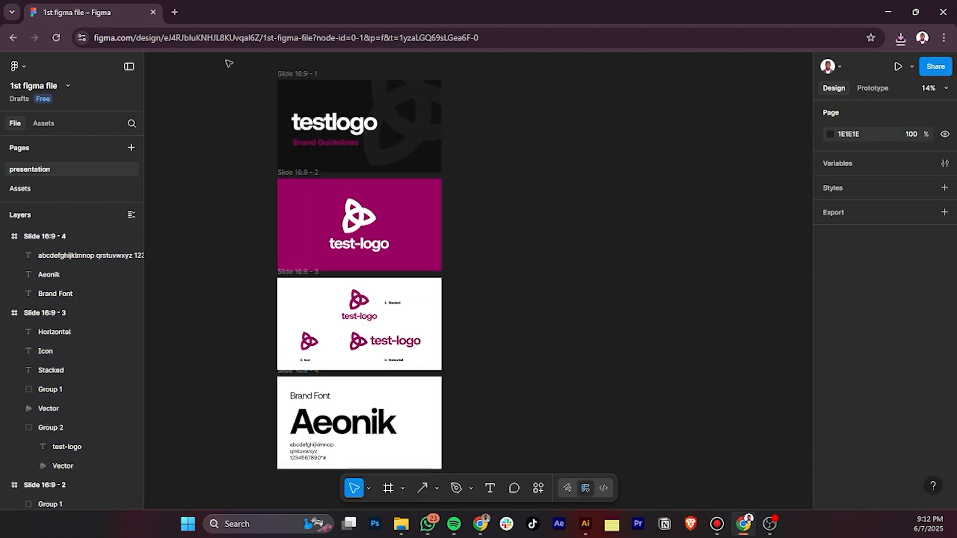
- Export the page's frames to a PDF, choosing the quality and keeping the Same as file (sRGB) colour profile
left_click(16, 68)
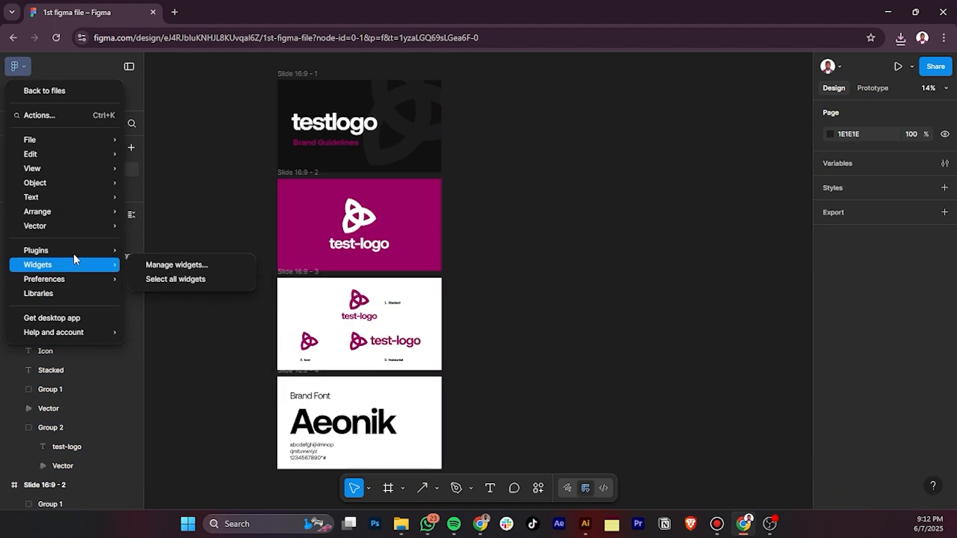
mouse_move(74, 220)
mouse_move(75, 133)
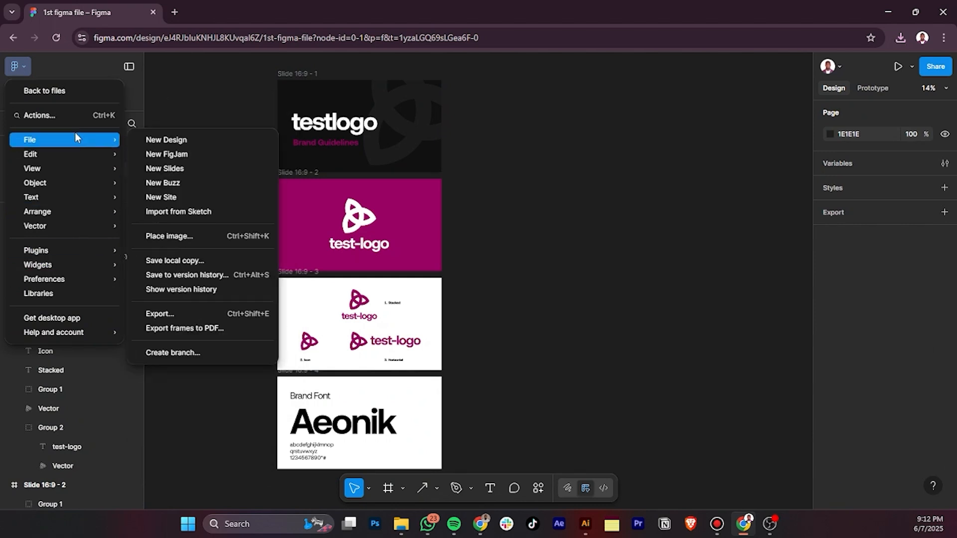
left_click(243, 329)
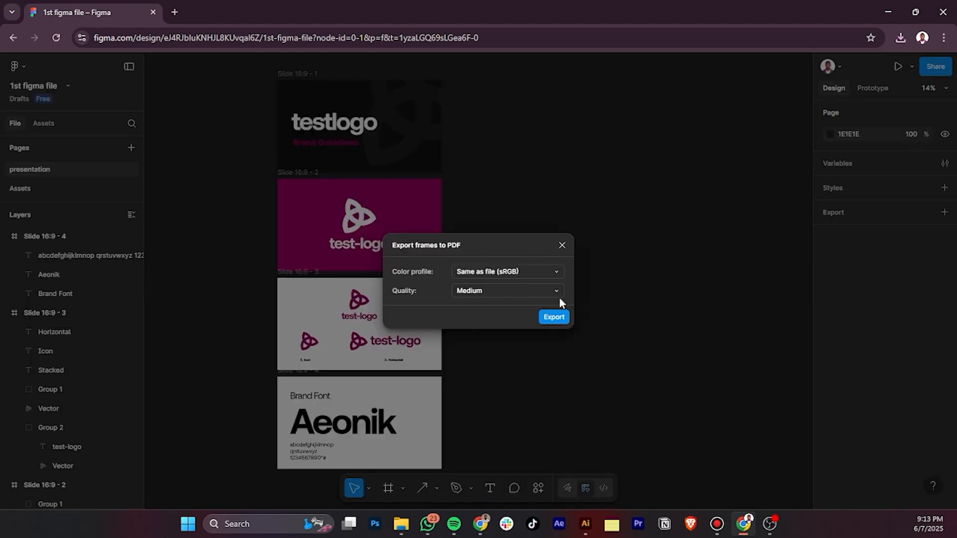
left_click(500, 289)
left_click(491, 275)
left_click(554, 316)
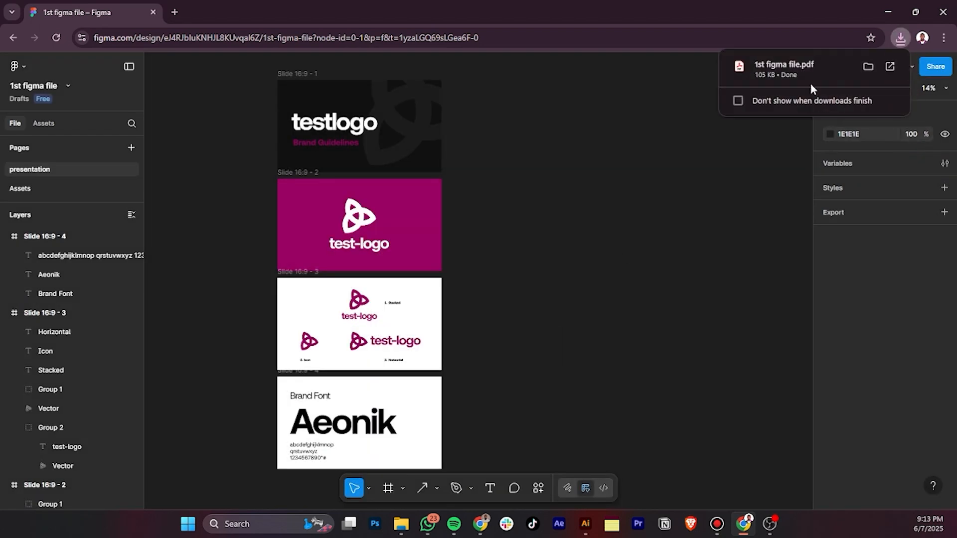
- Open the downloaded 1st figma file.pdf, check all its pages, and return to the Figma design file
left_click(813, 65)
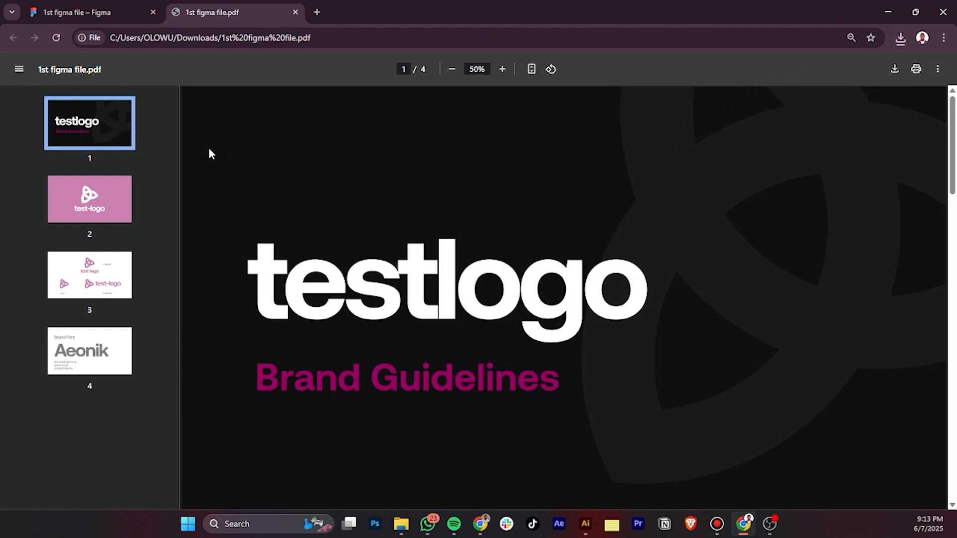
scroll(243, 164, "down", 2)
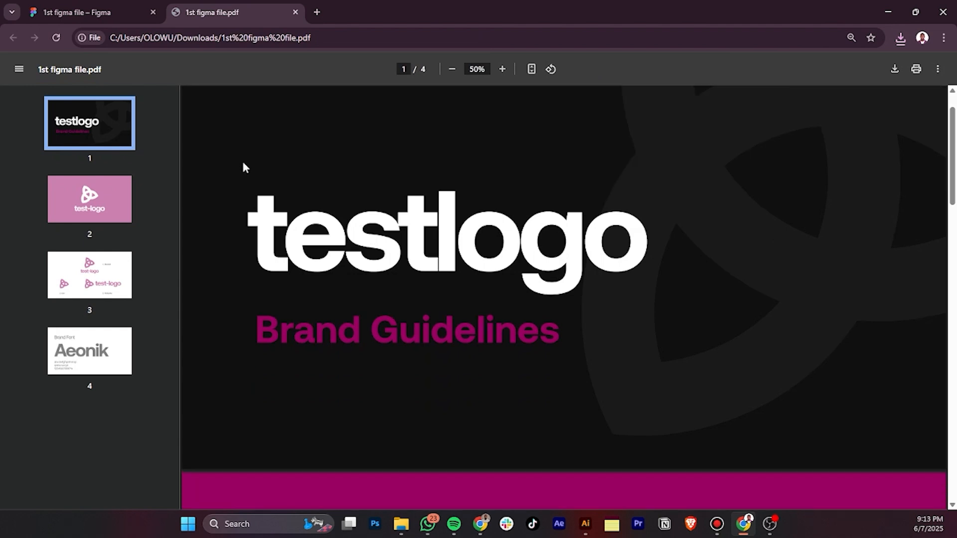
scroll(364, 203, "down", 8)
scroll(364, 203, "up", 3)
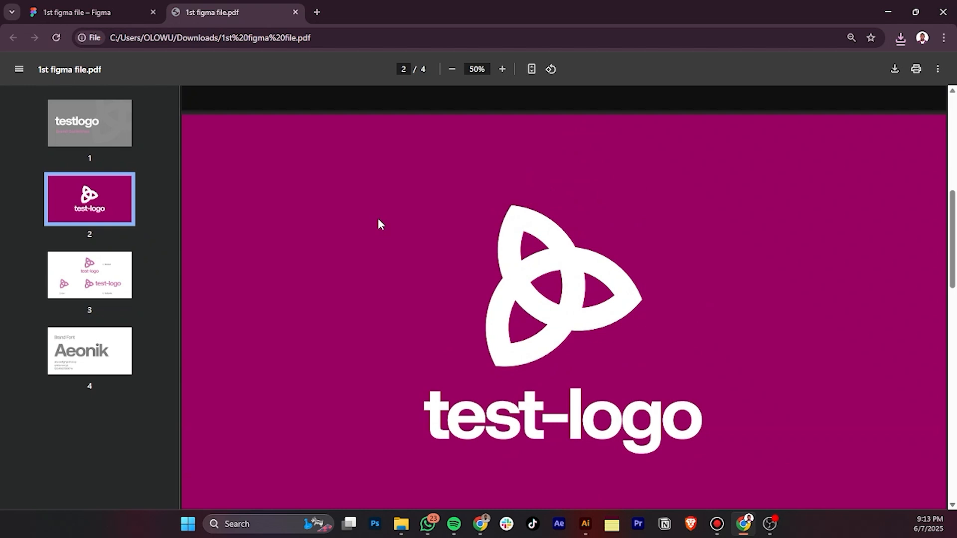
scroll(379, 225, "down", 8)
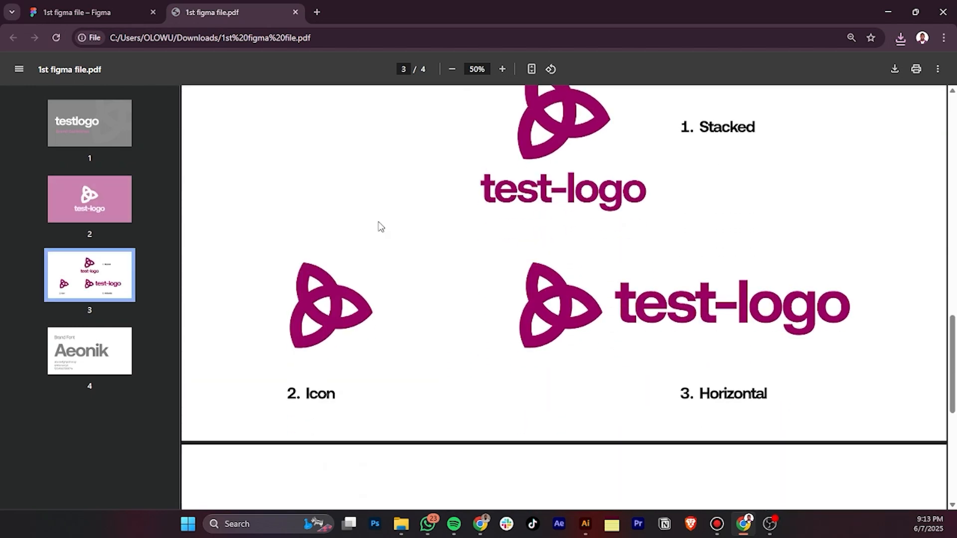
scroll(381, 227, "down", 8)
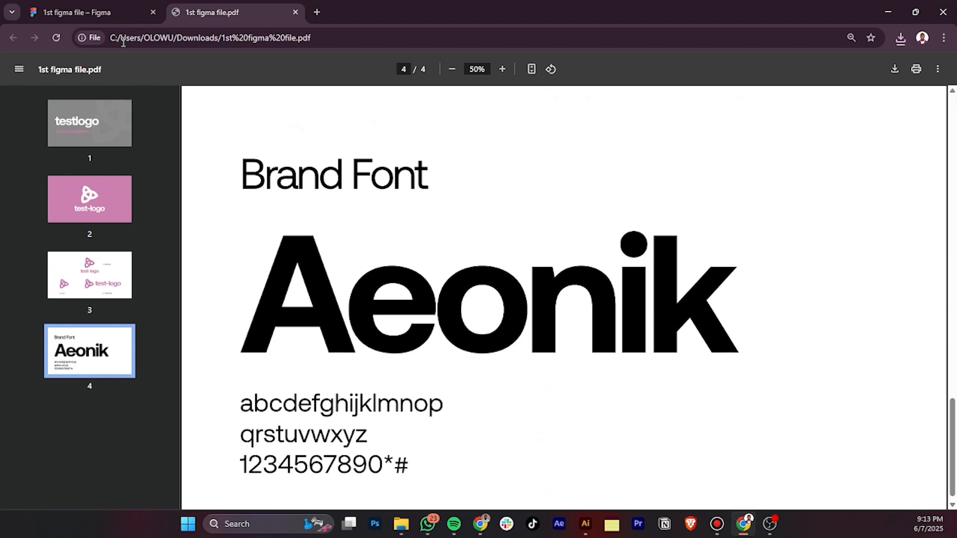
left_click(103, 16)
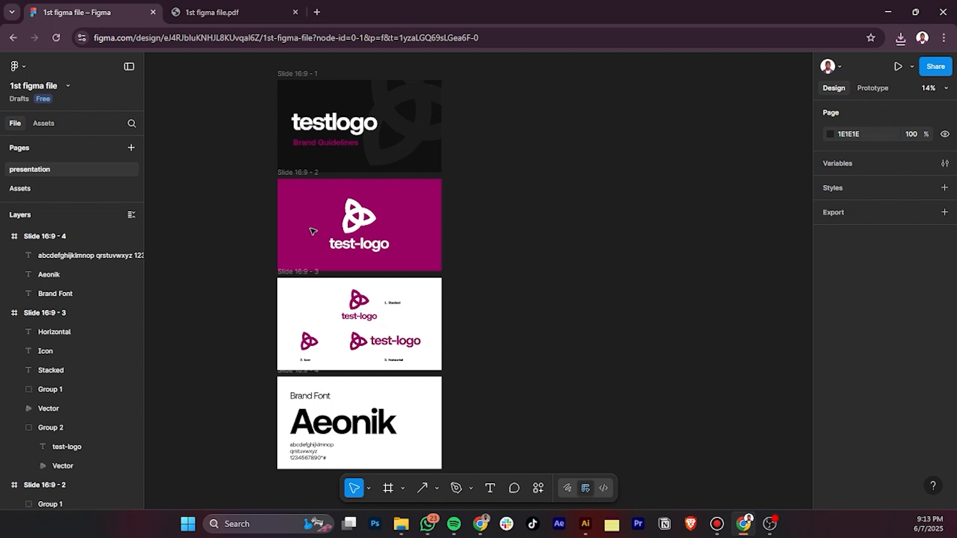
- Import the guitar photo pexels-pixabay-33597.jpg from the Downloads folder onto the empty canvas beside the slides and deselect it
scroll(455, 285, "up", 2)
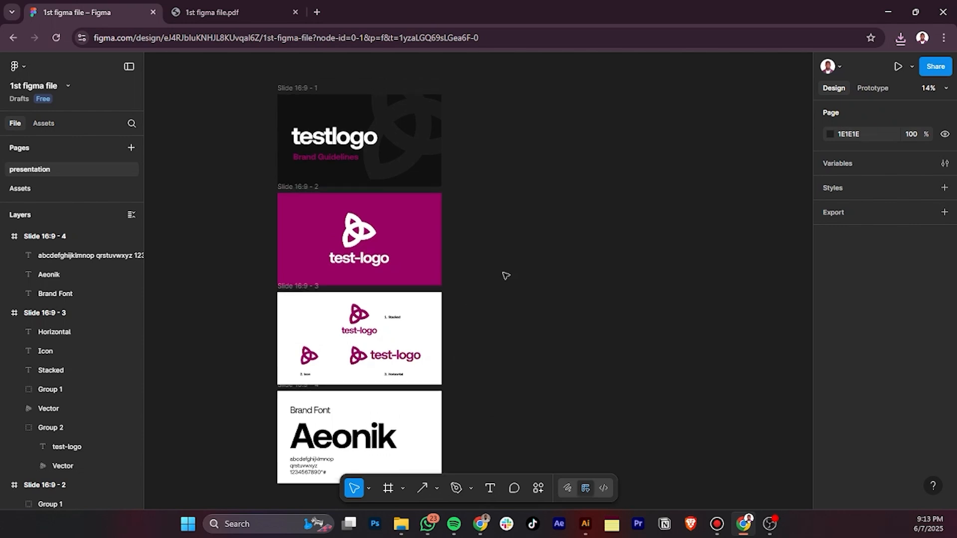
scroll(504, 274, "down", 3)
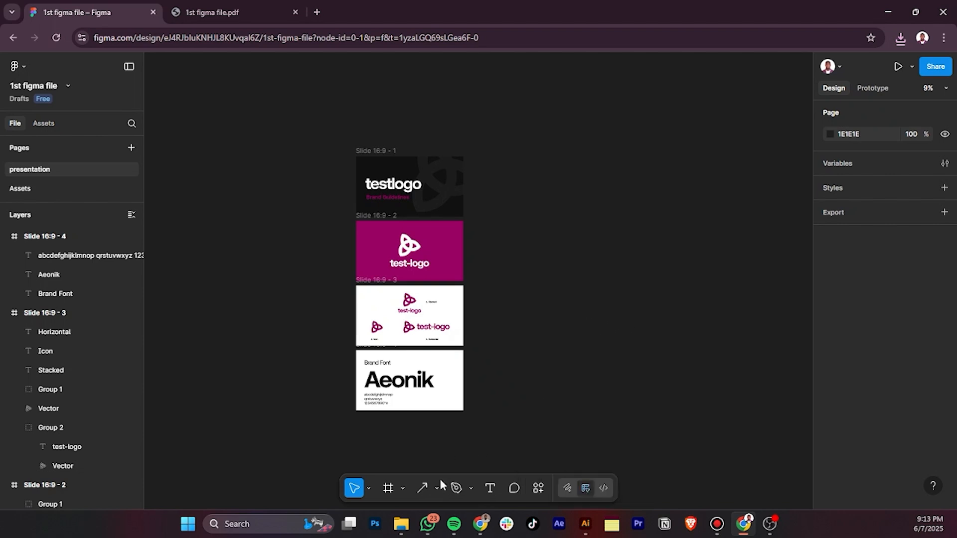
left_click(402, 524)
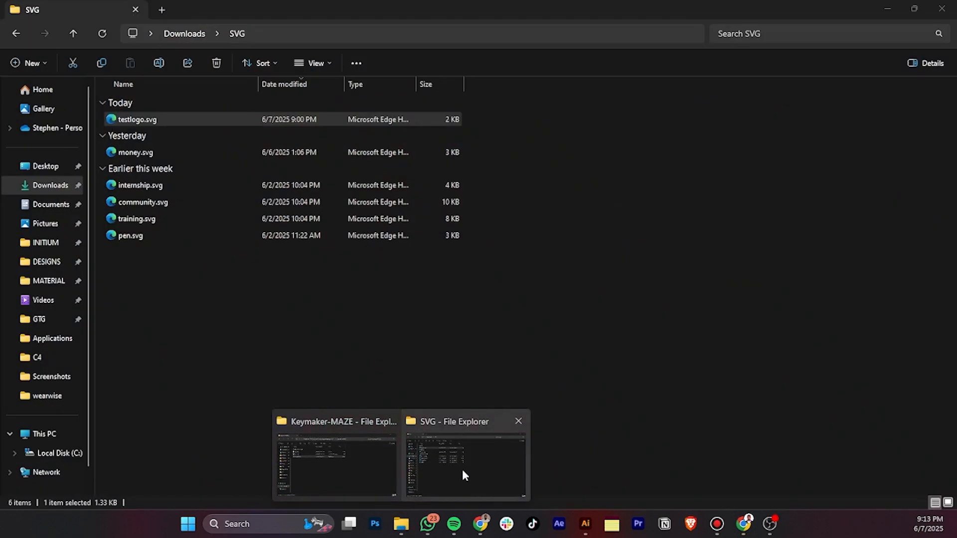
left_click(462, 470)
left_click(6, 189)
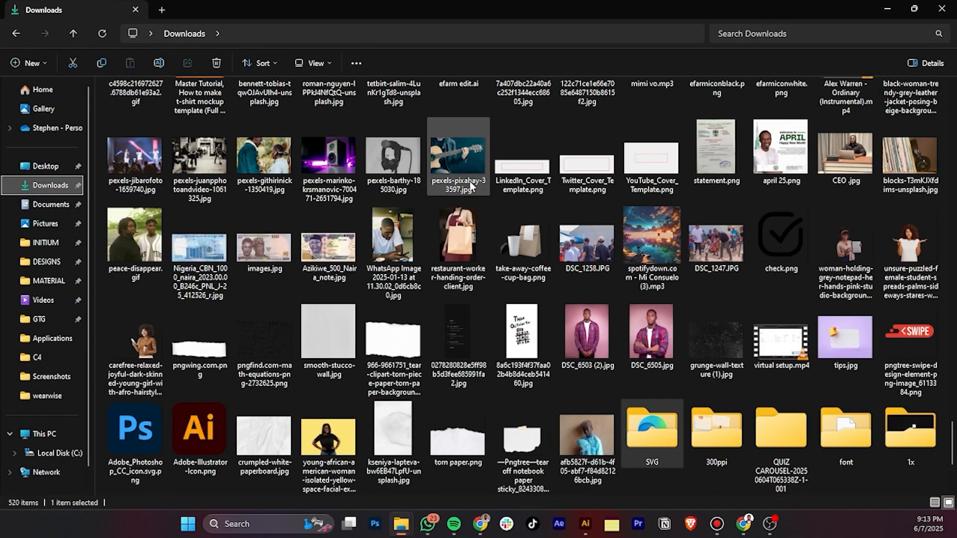
left_click(470, 183)
left_click_drag(460, 157, 641, 189)
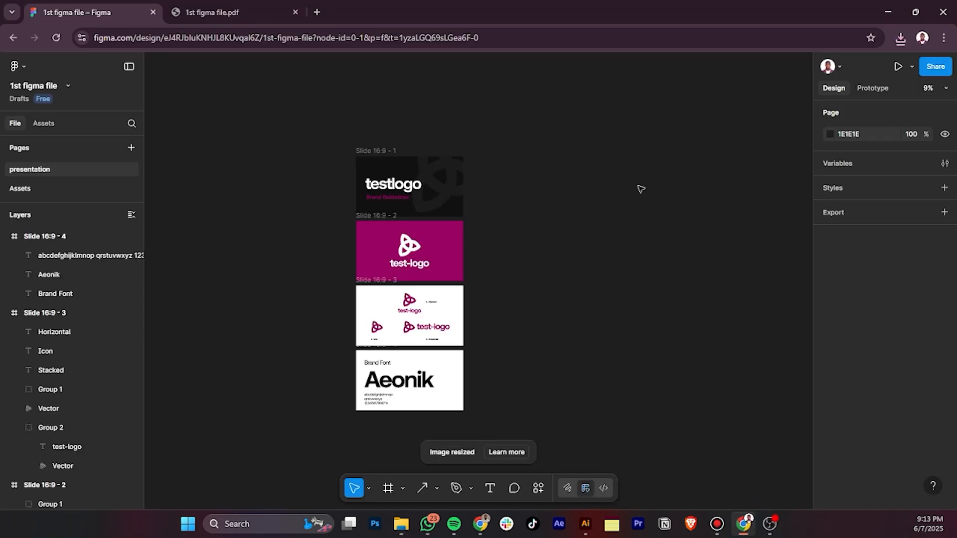
left_click_drag(645, 170, 625, 217)
left_click(627, 128)
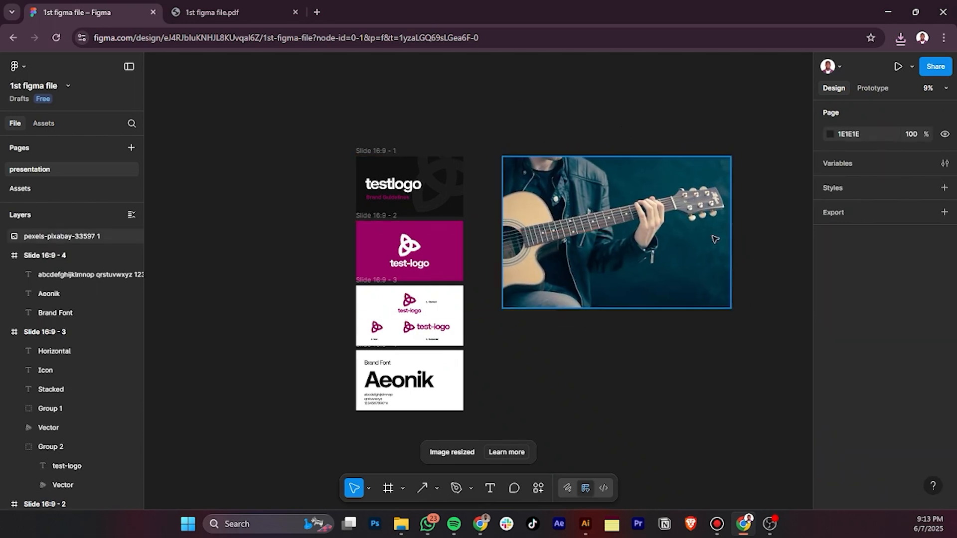